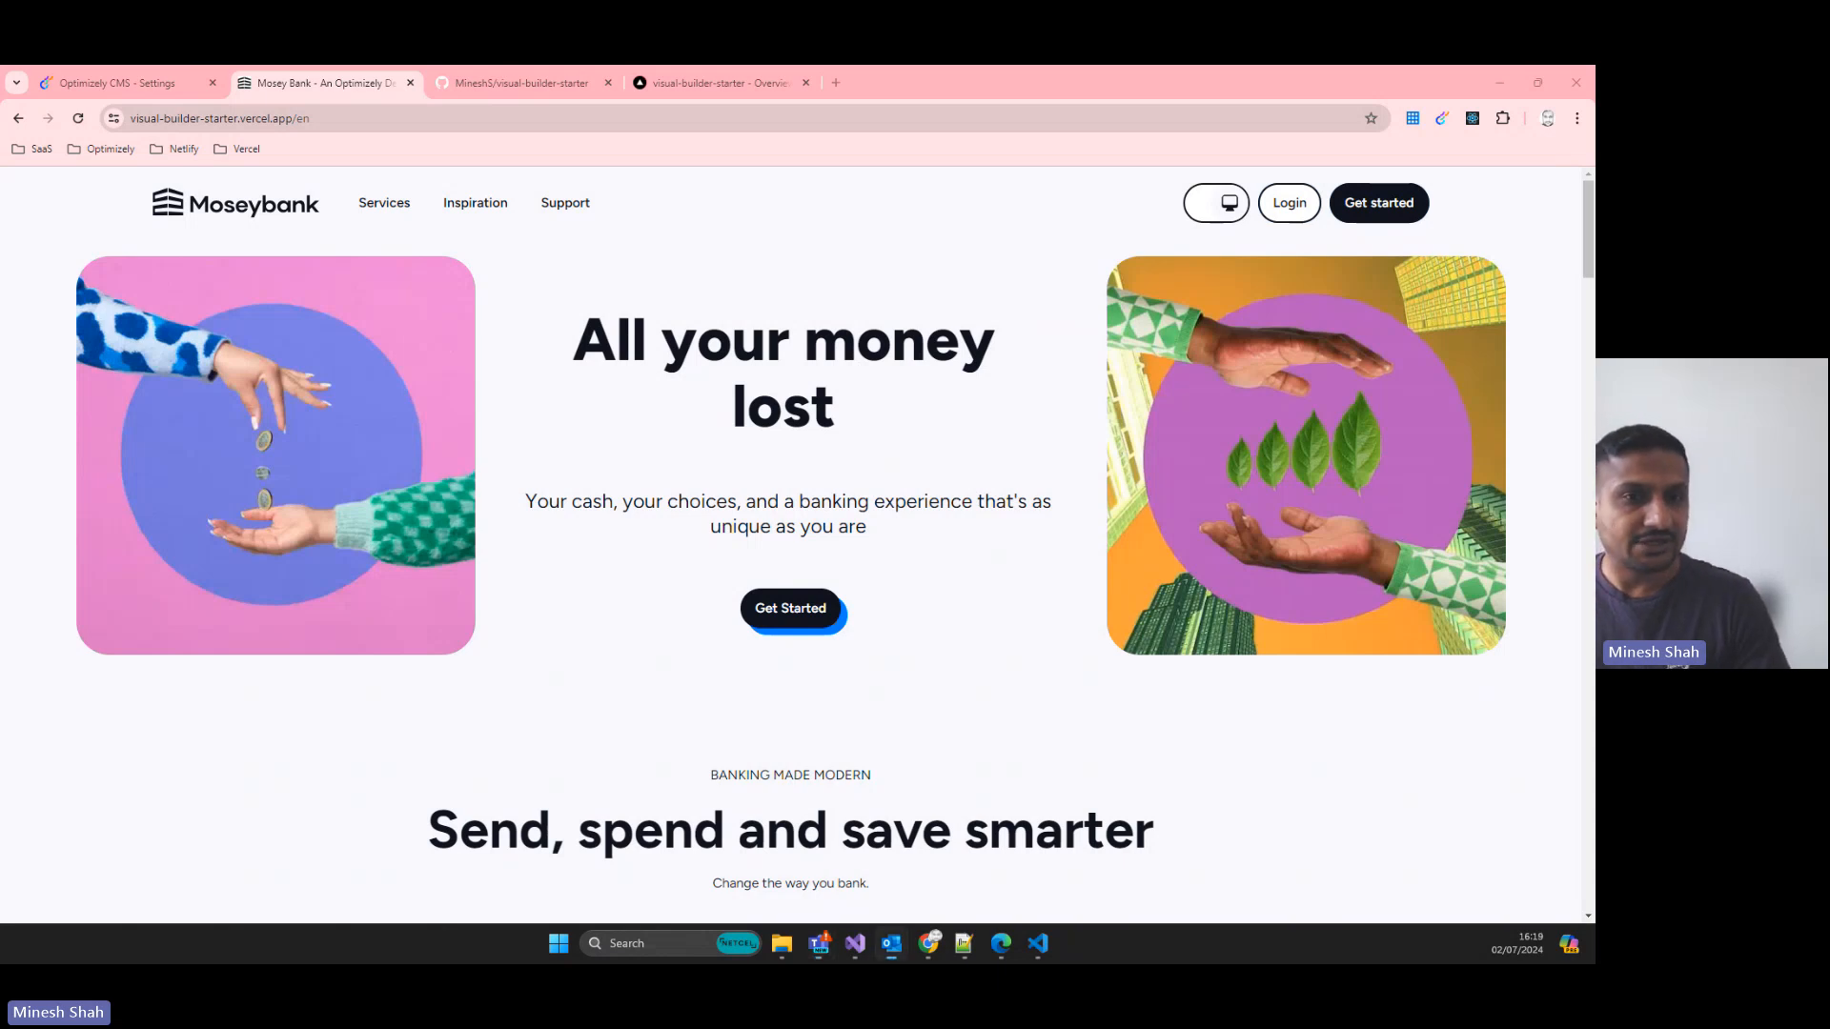
# - View the Optimizely CMS Power User Beta email in Outlook and its MoseyBank.episerverdata attachment
pyautogui.moveTo(2, 417); pyautogui.dragTo(531, 417)
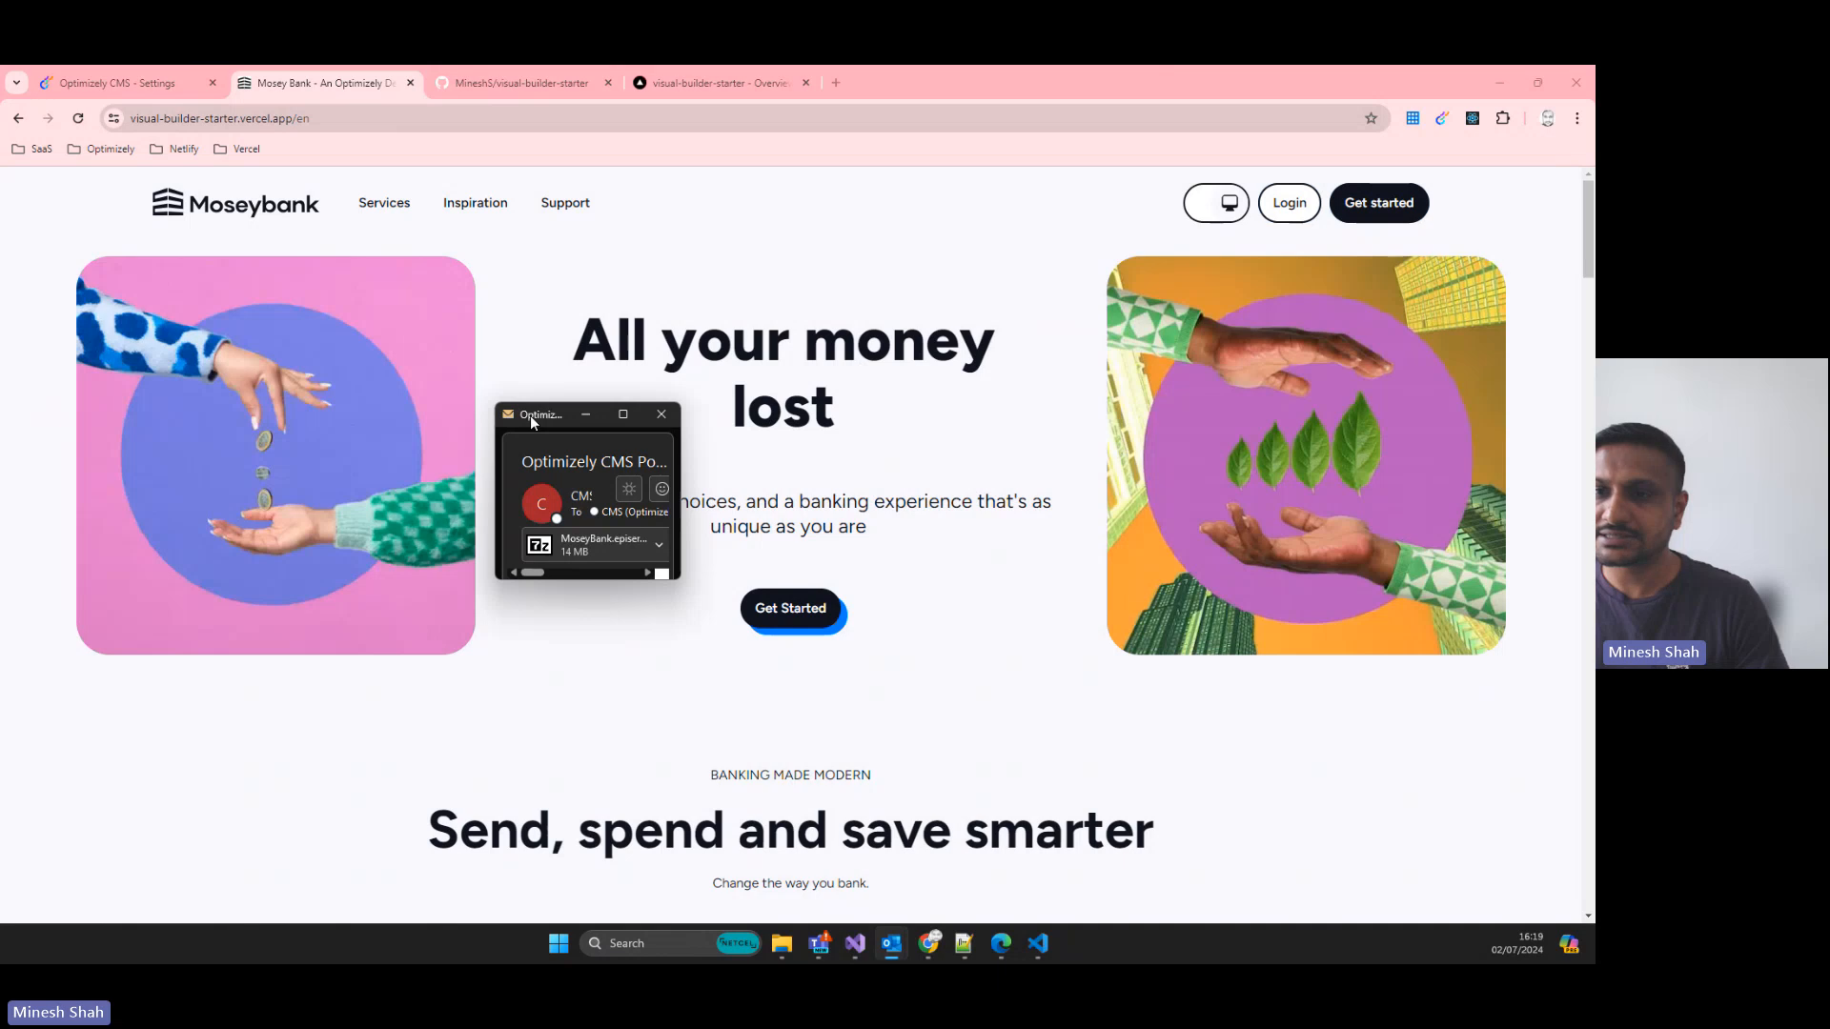
pyautogui.doubleClick(530, 415)
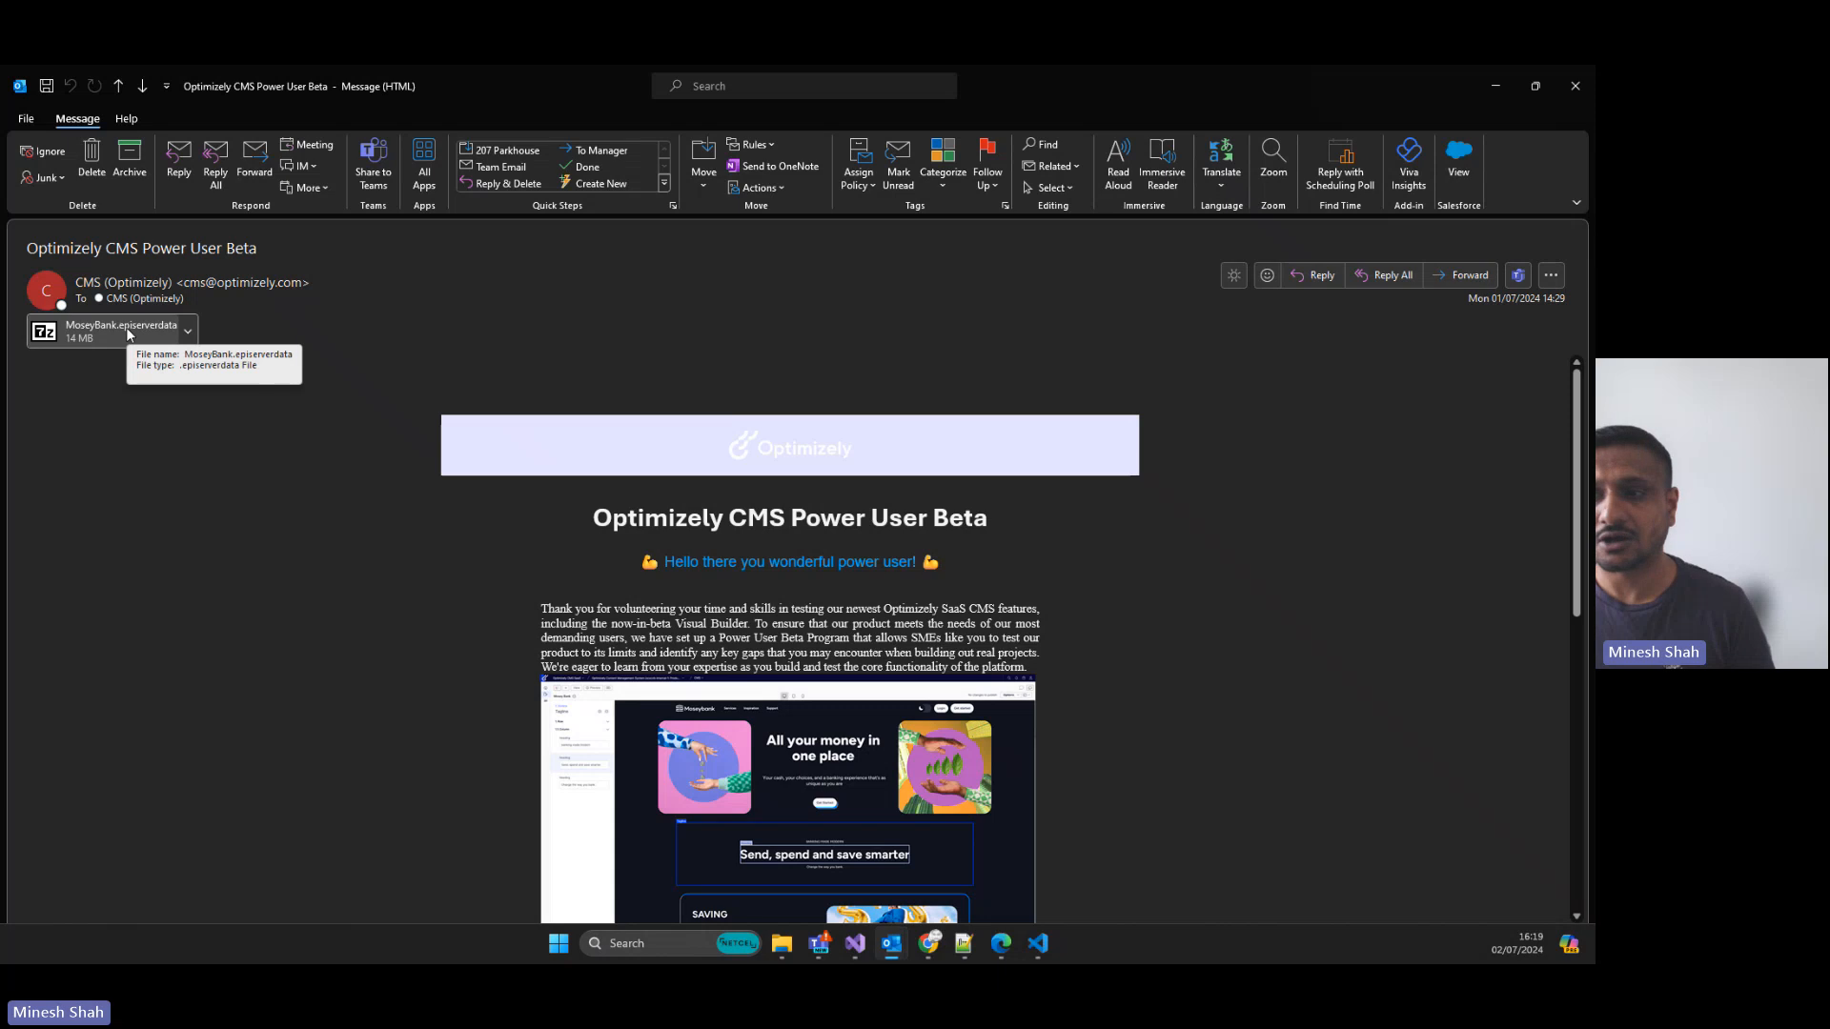
pyautogui.click(1498, 87)
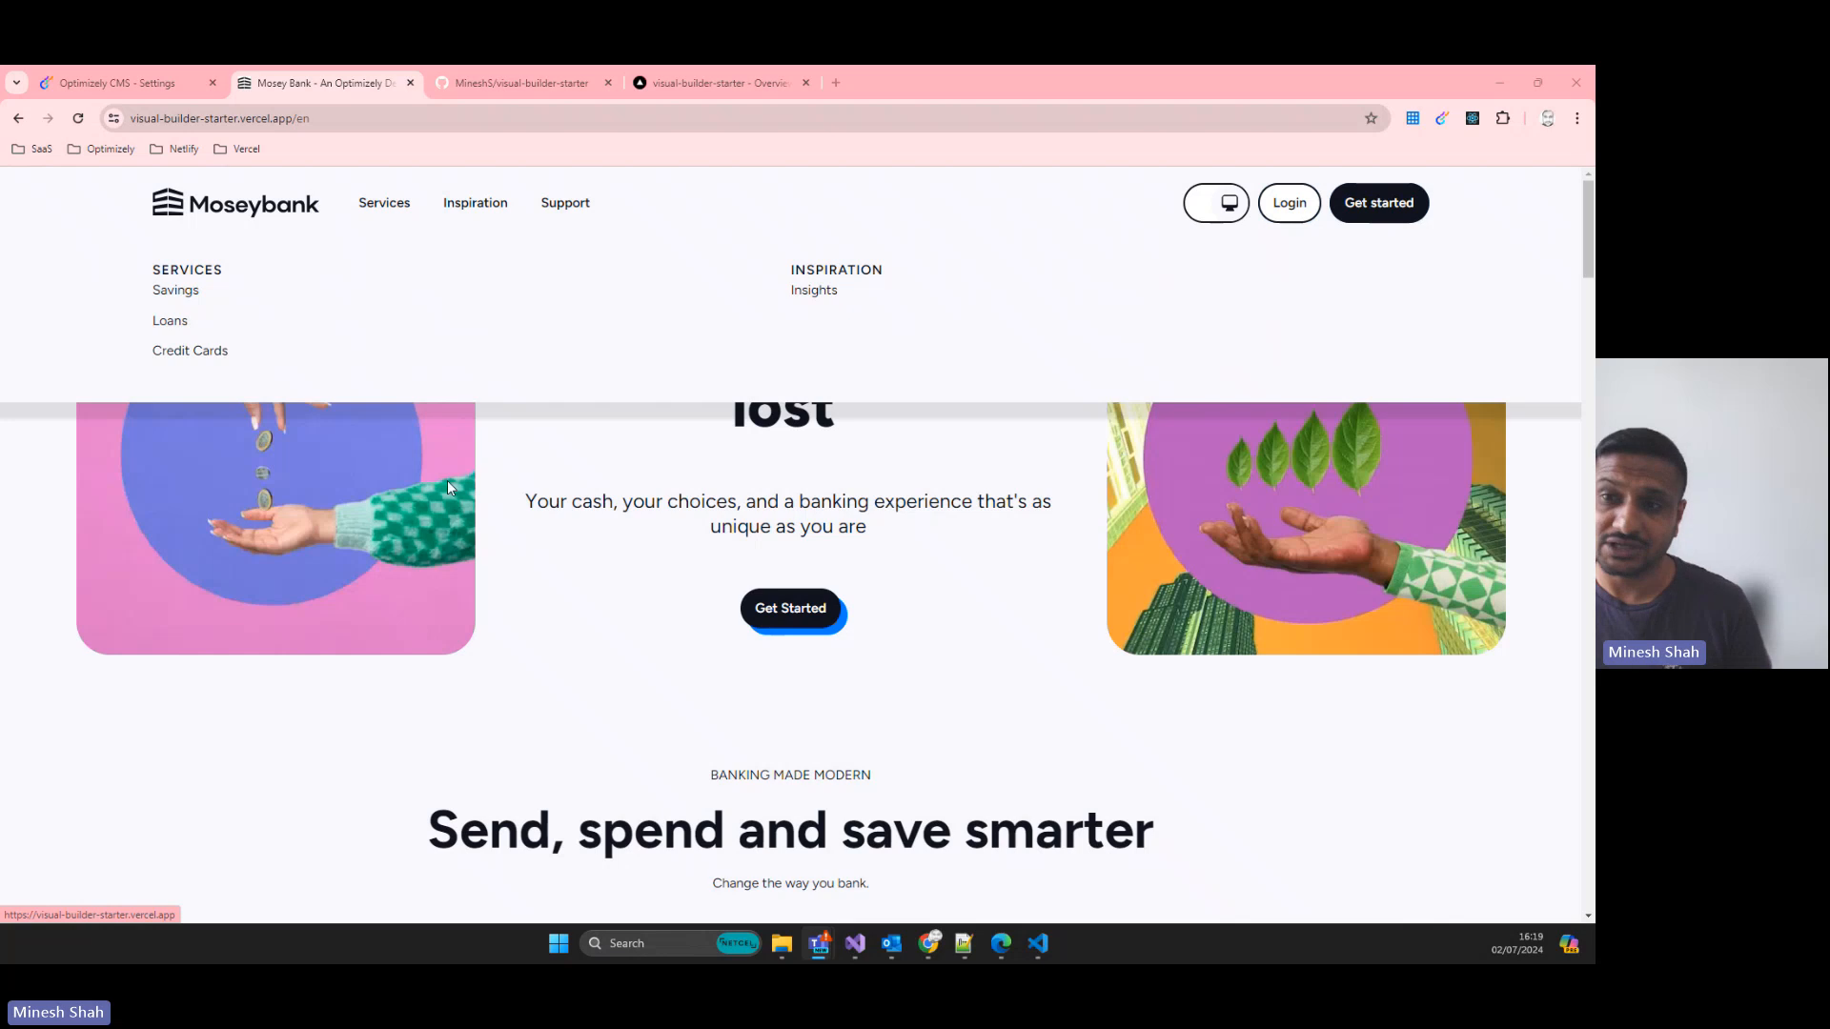
# - Switch to the CMS in the browser and open the ocxcmish-power-user: Production1 instance from the home dashboard
pyautogui.click(152, 82)
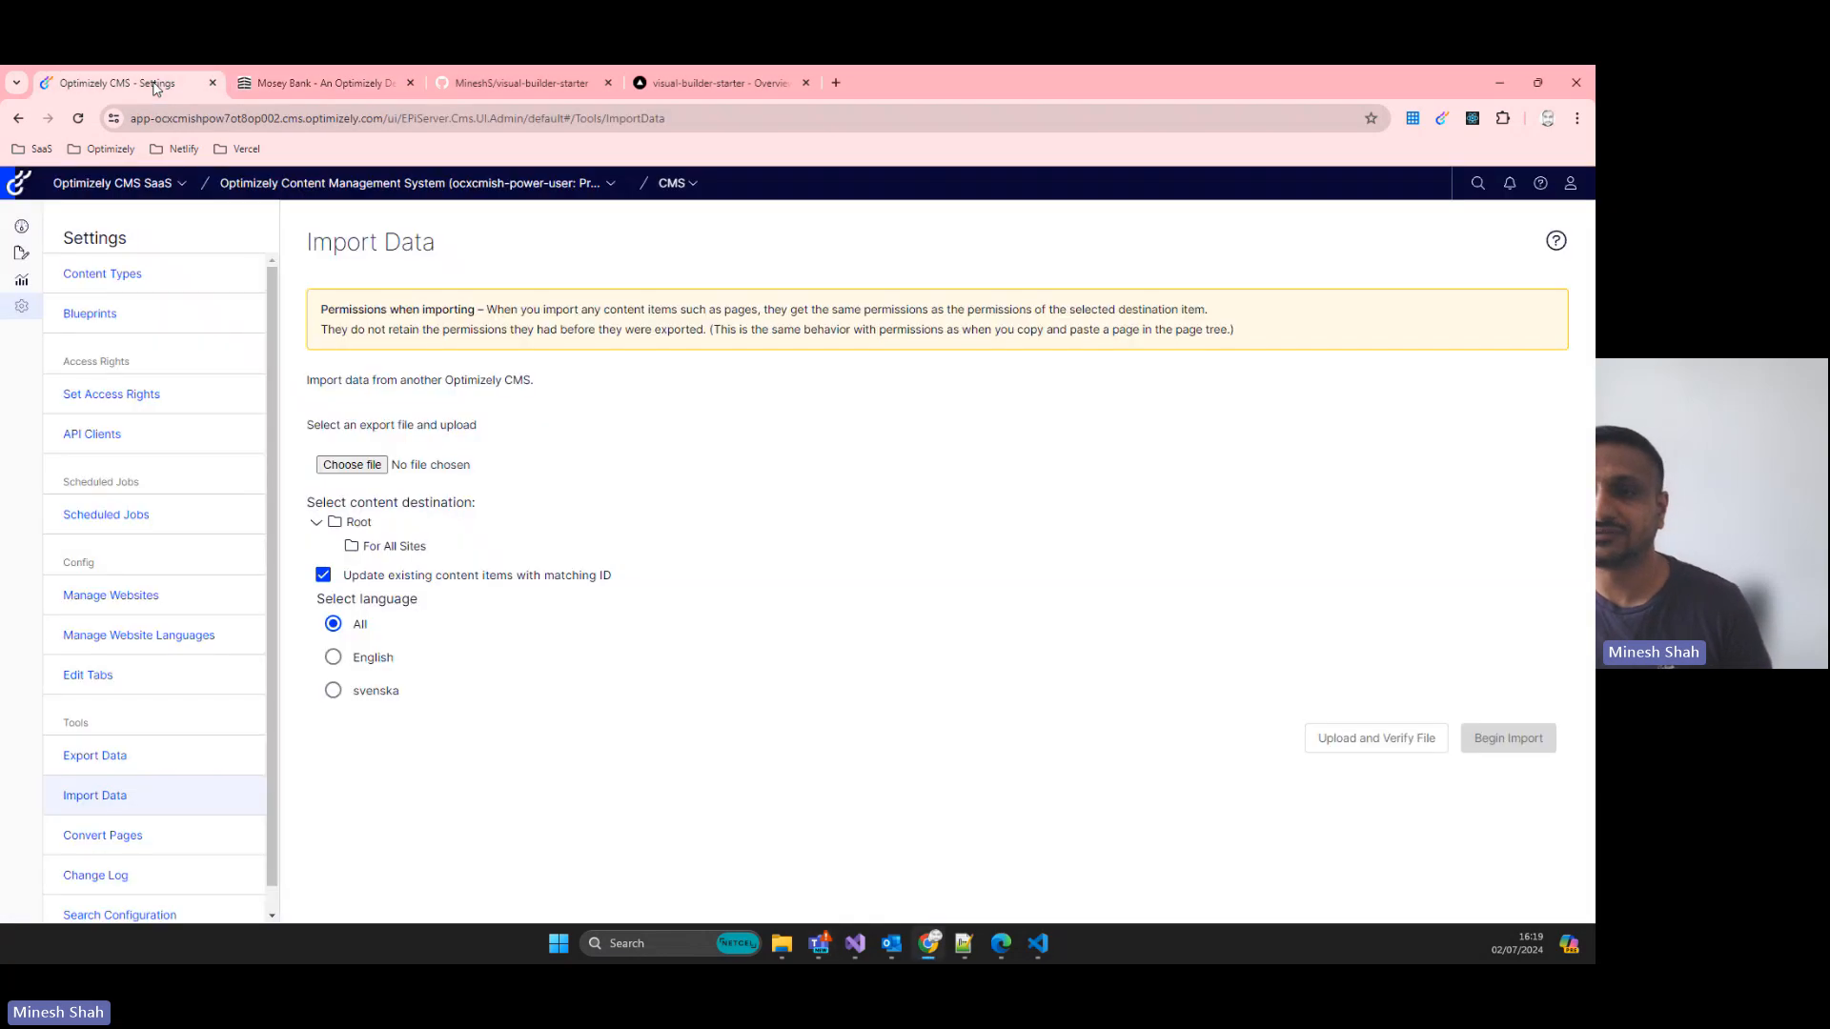
pyautogui.click(310, 183)
pyautogui.click(276, 214)
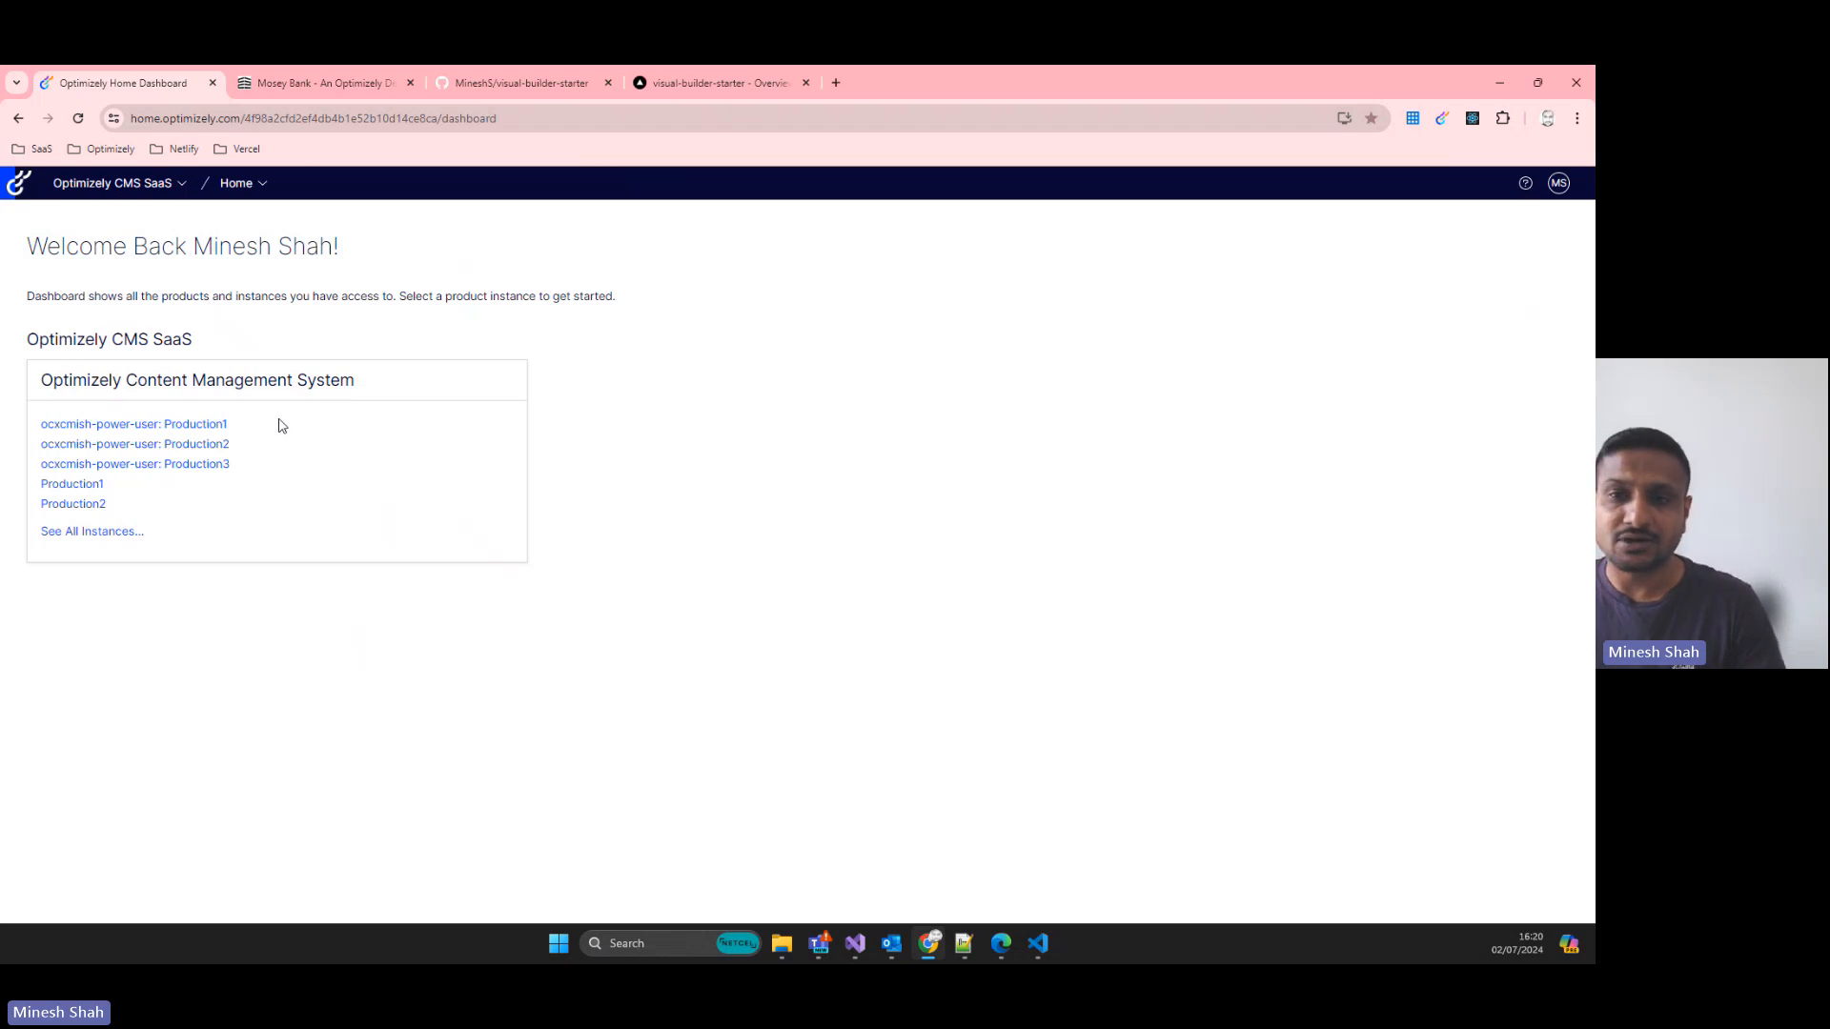
pyautogui.click(214, 428)
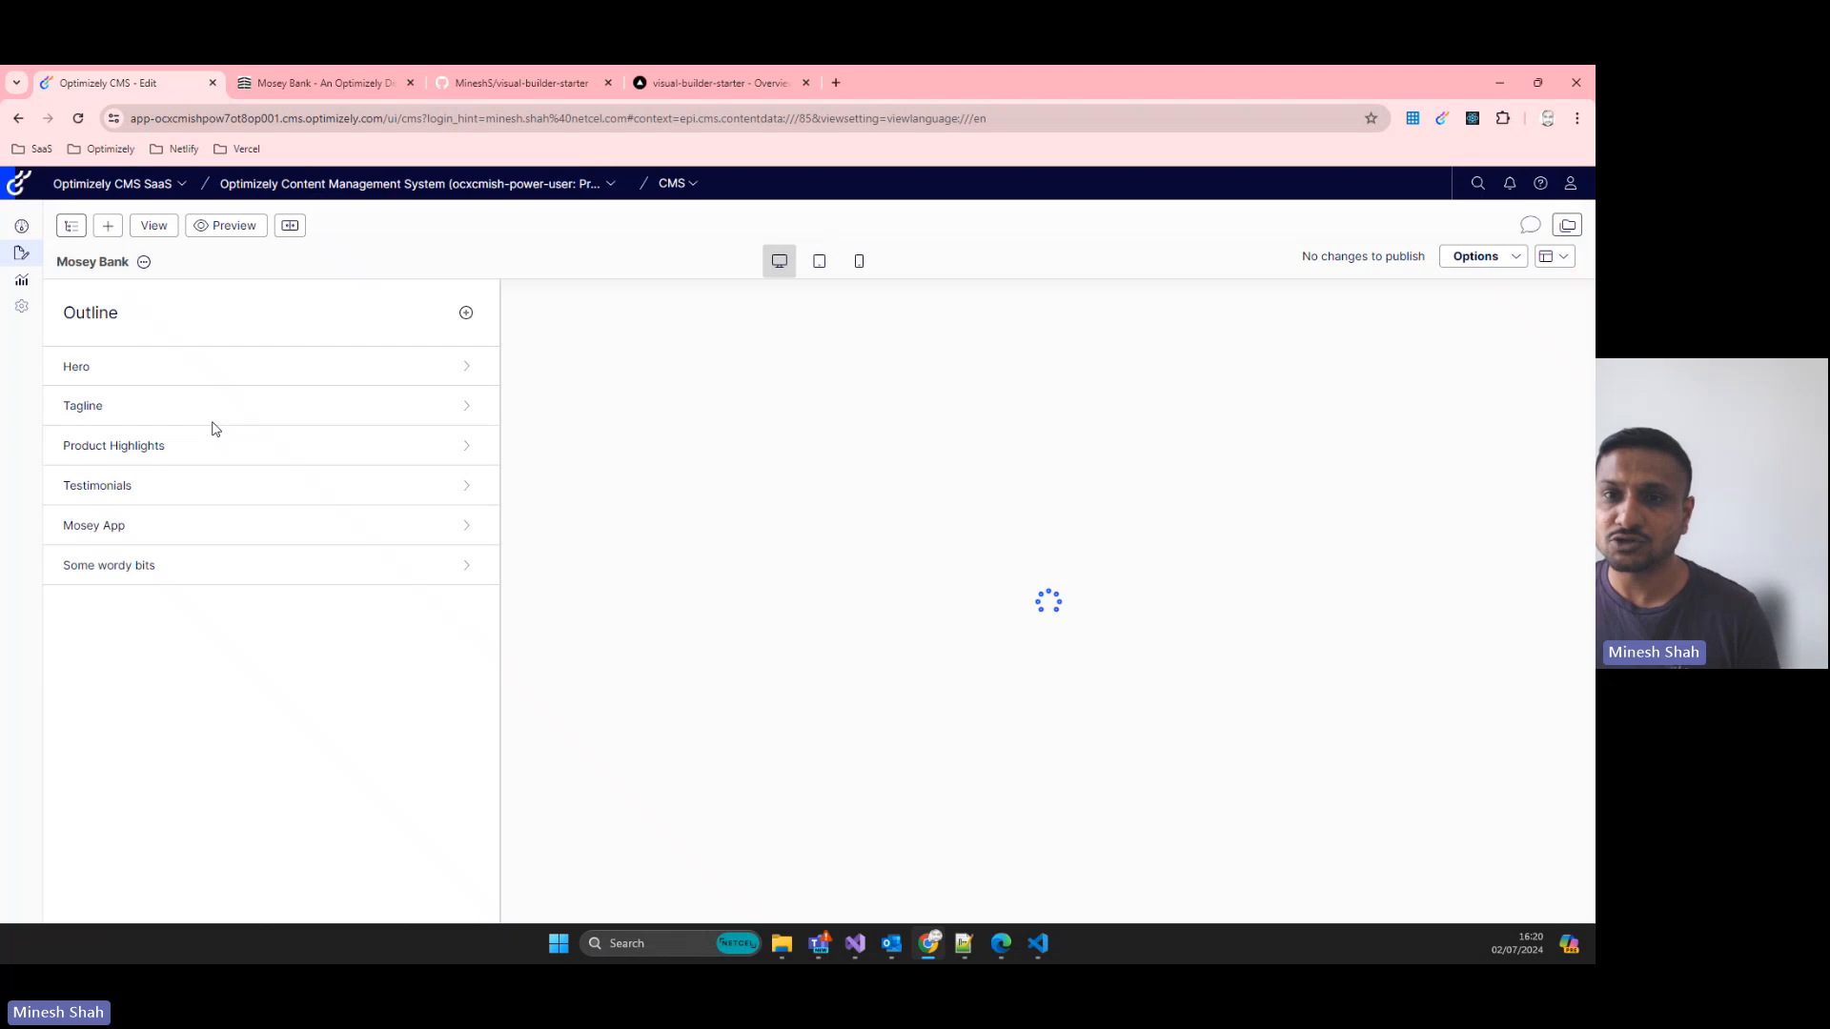
# - Pin the page tree open and view the Hero section's contents in the Mosey Bank outline
pyautogui.click(74, 228)
pyautogui.click(283, 213)
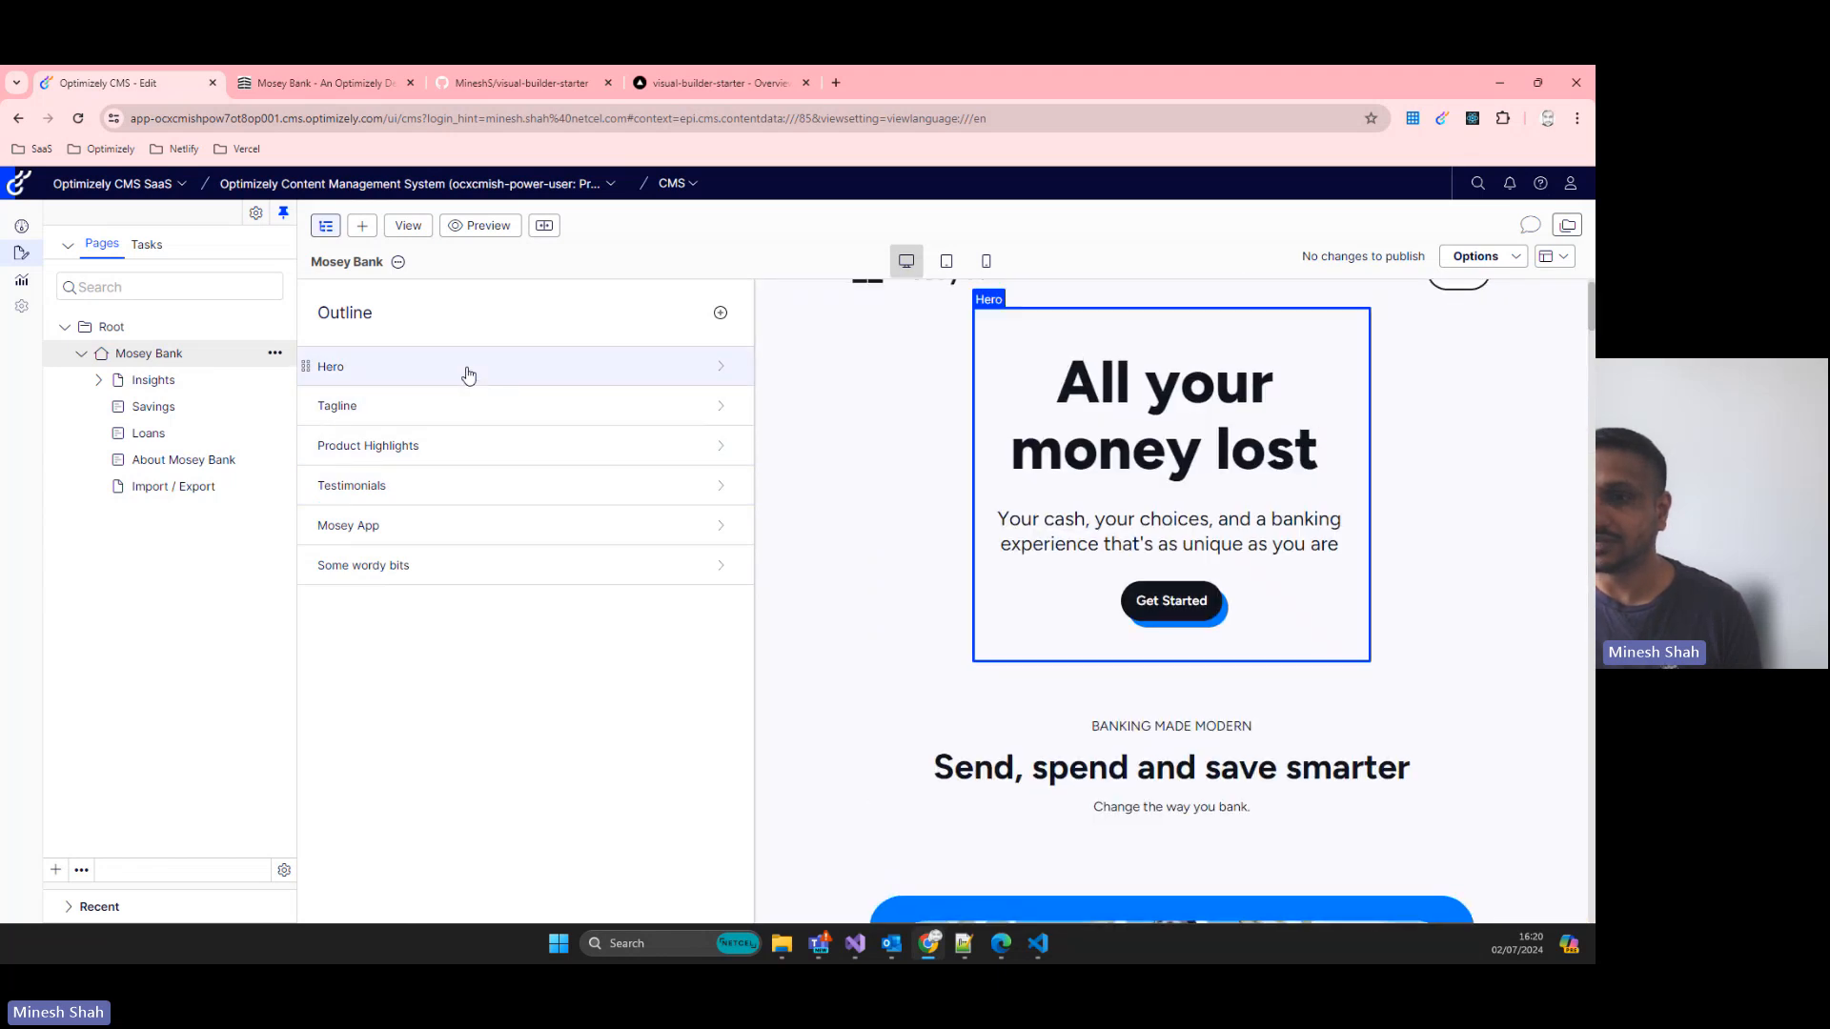
pyautogui.click(468, 375)
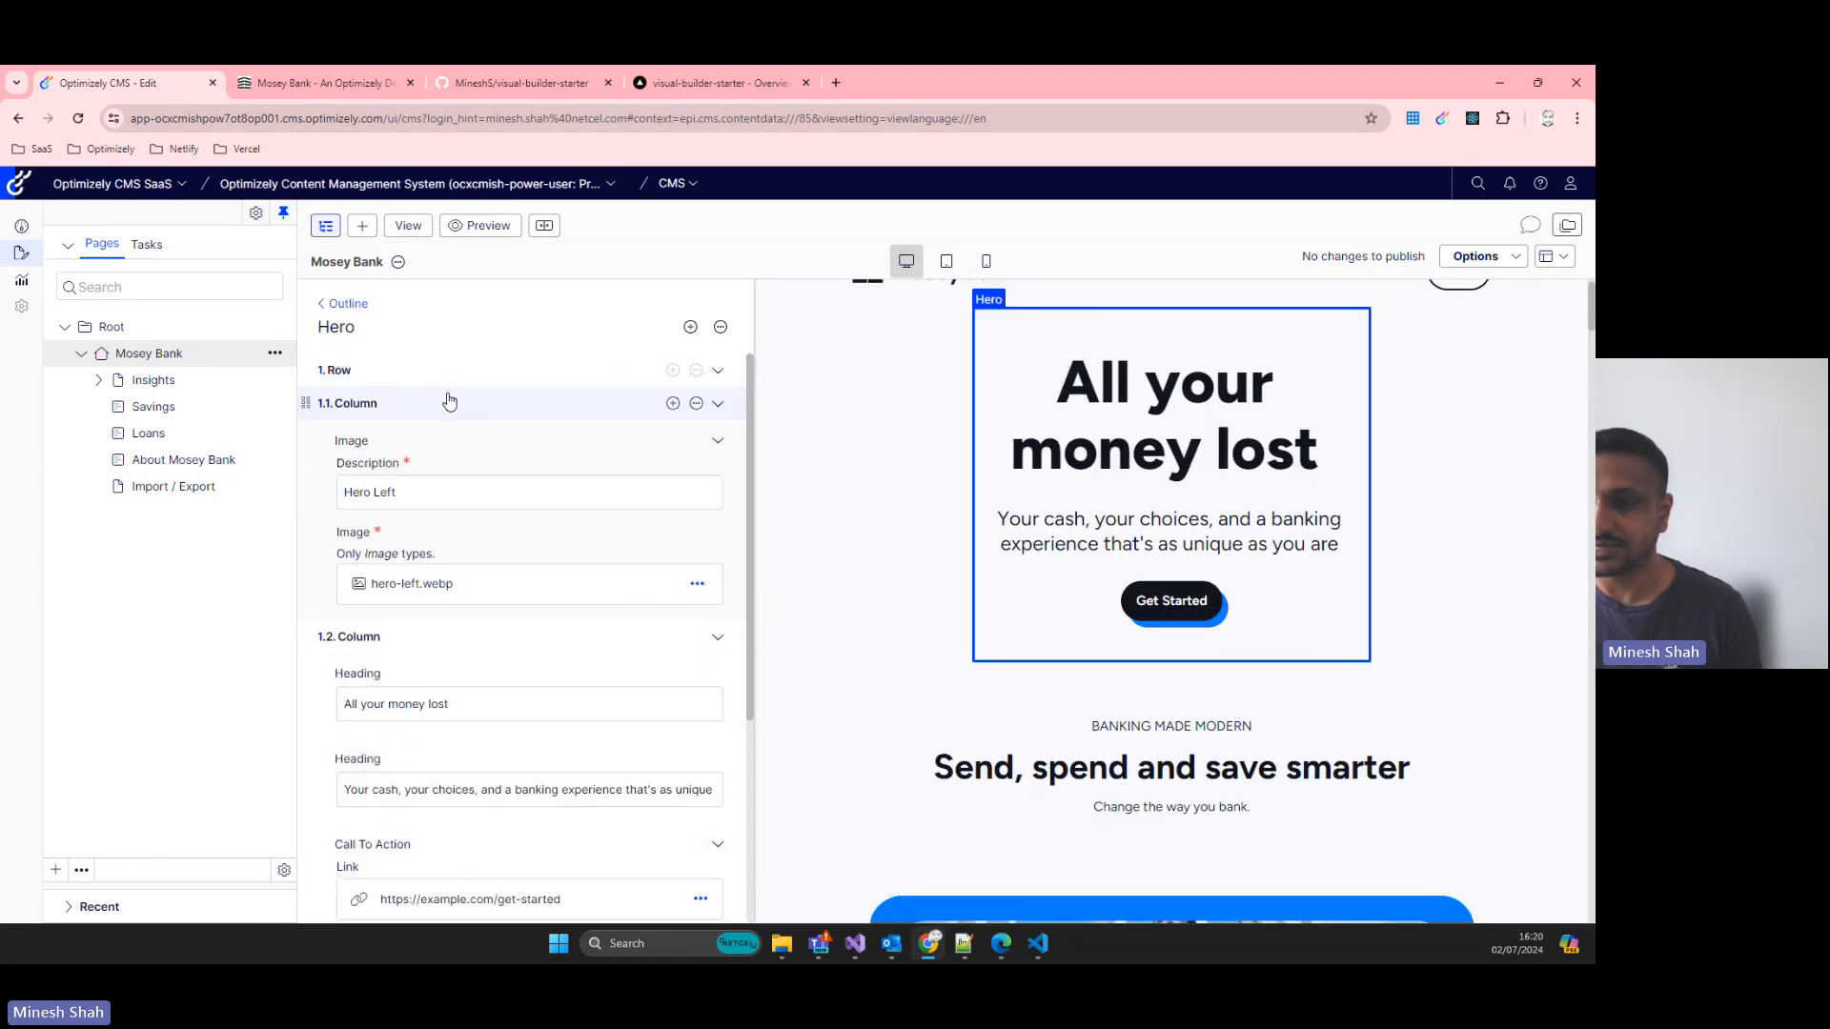
pyautogui.click(432, 486)
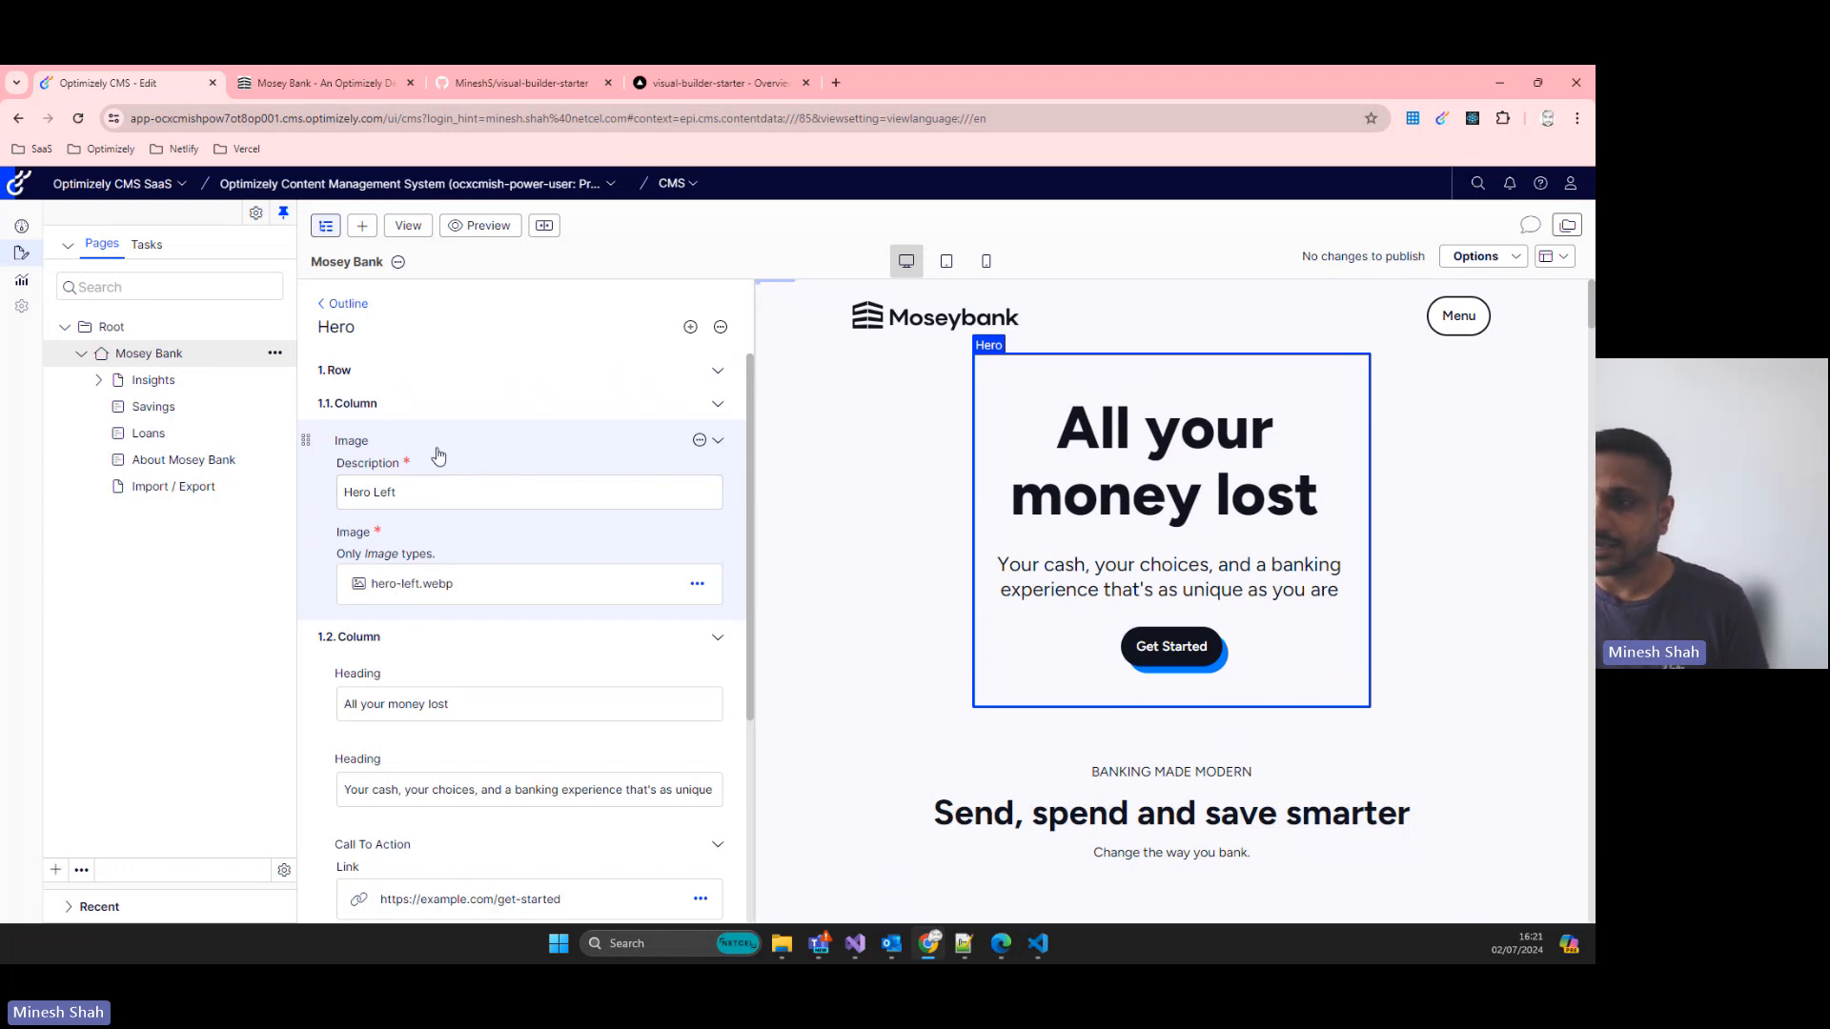
# - Examine the live Moseybank home page and compare it with the Hero section's rows and columns in the CMS
pyautogui.click(316, 82)
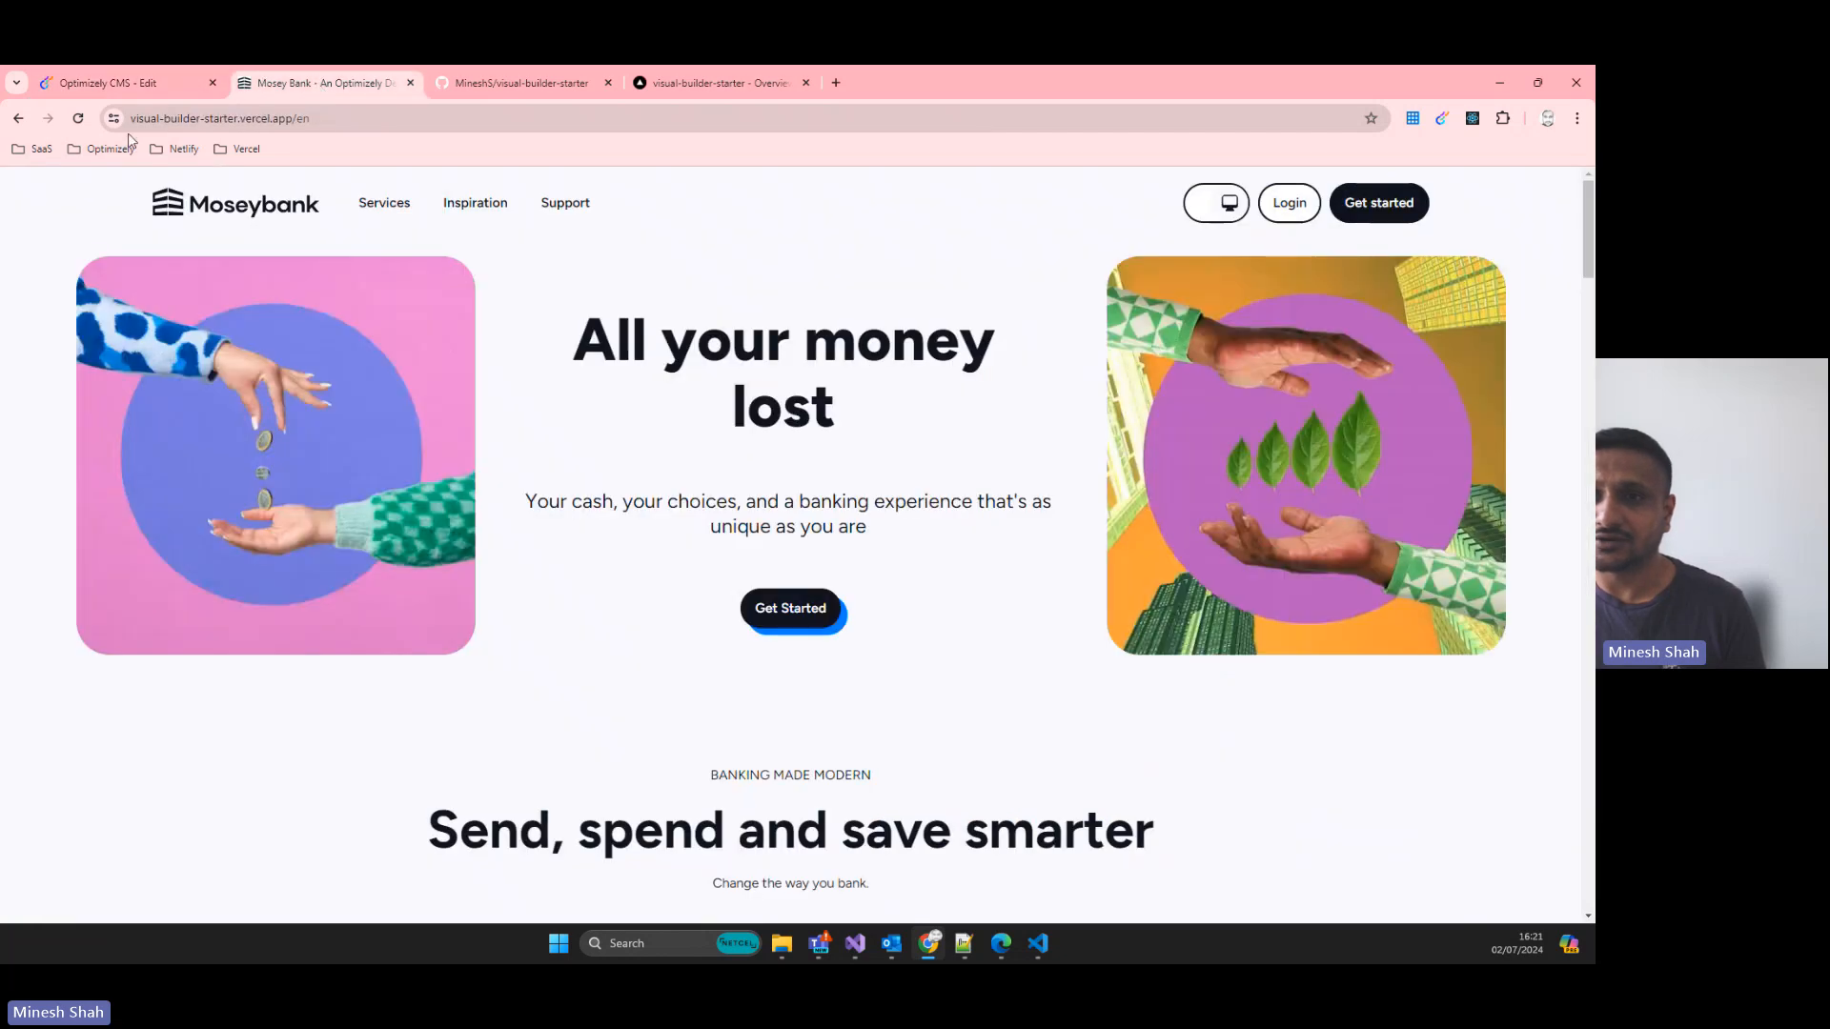
pyautogui.scroll(-3, 756, 482)
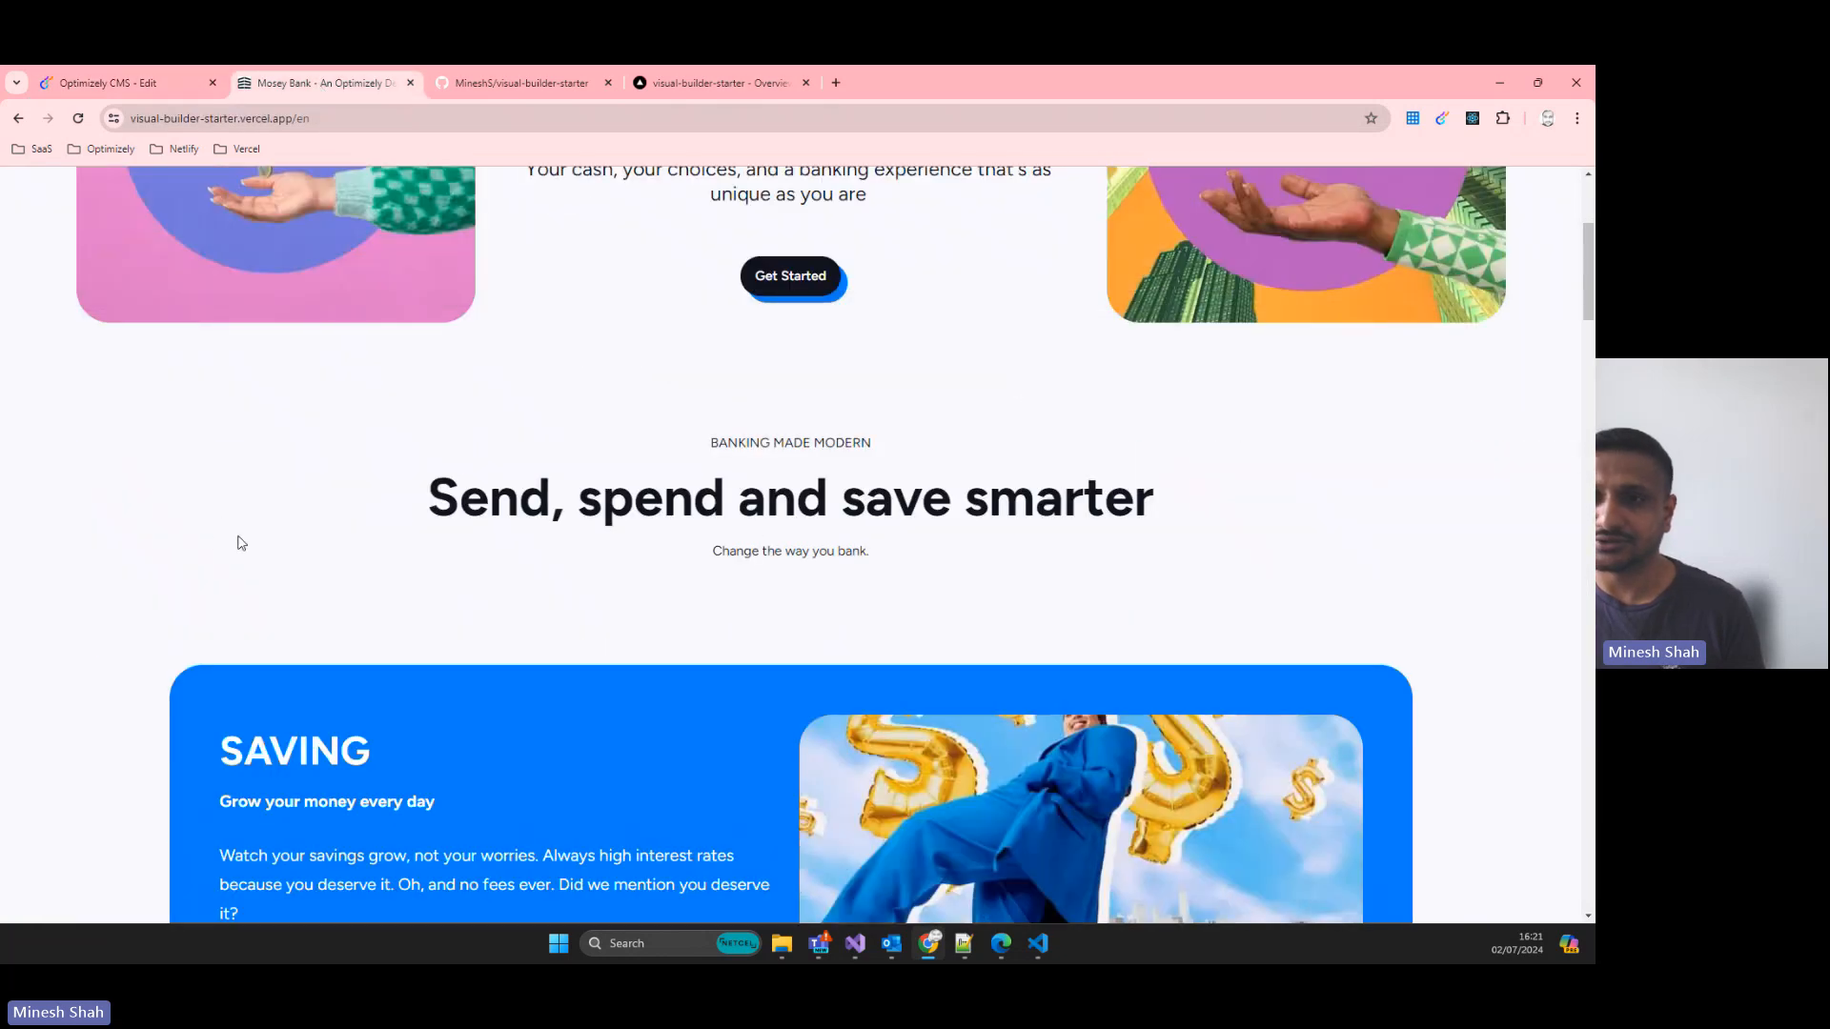
pyautogui.scroll(3, 210, 538)
pyautogui.scroll(-6, 846, 495)
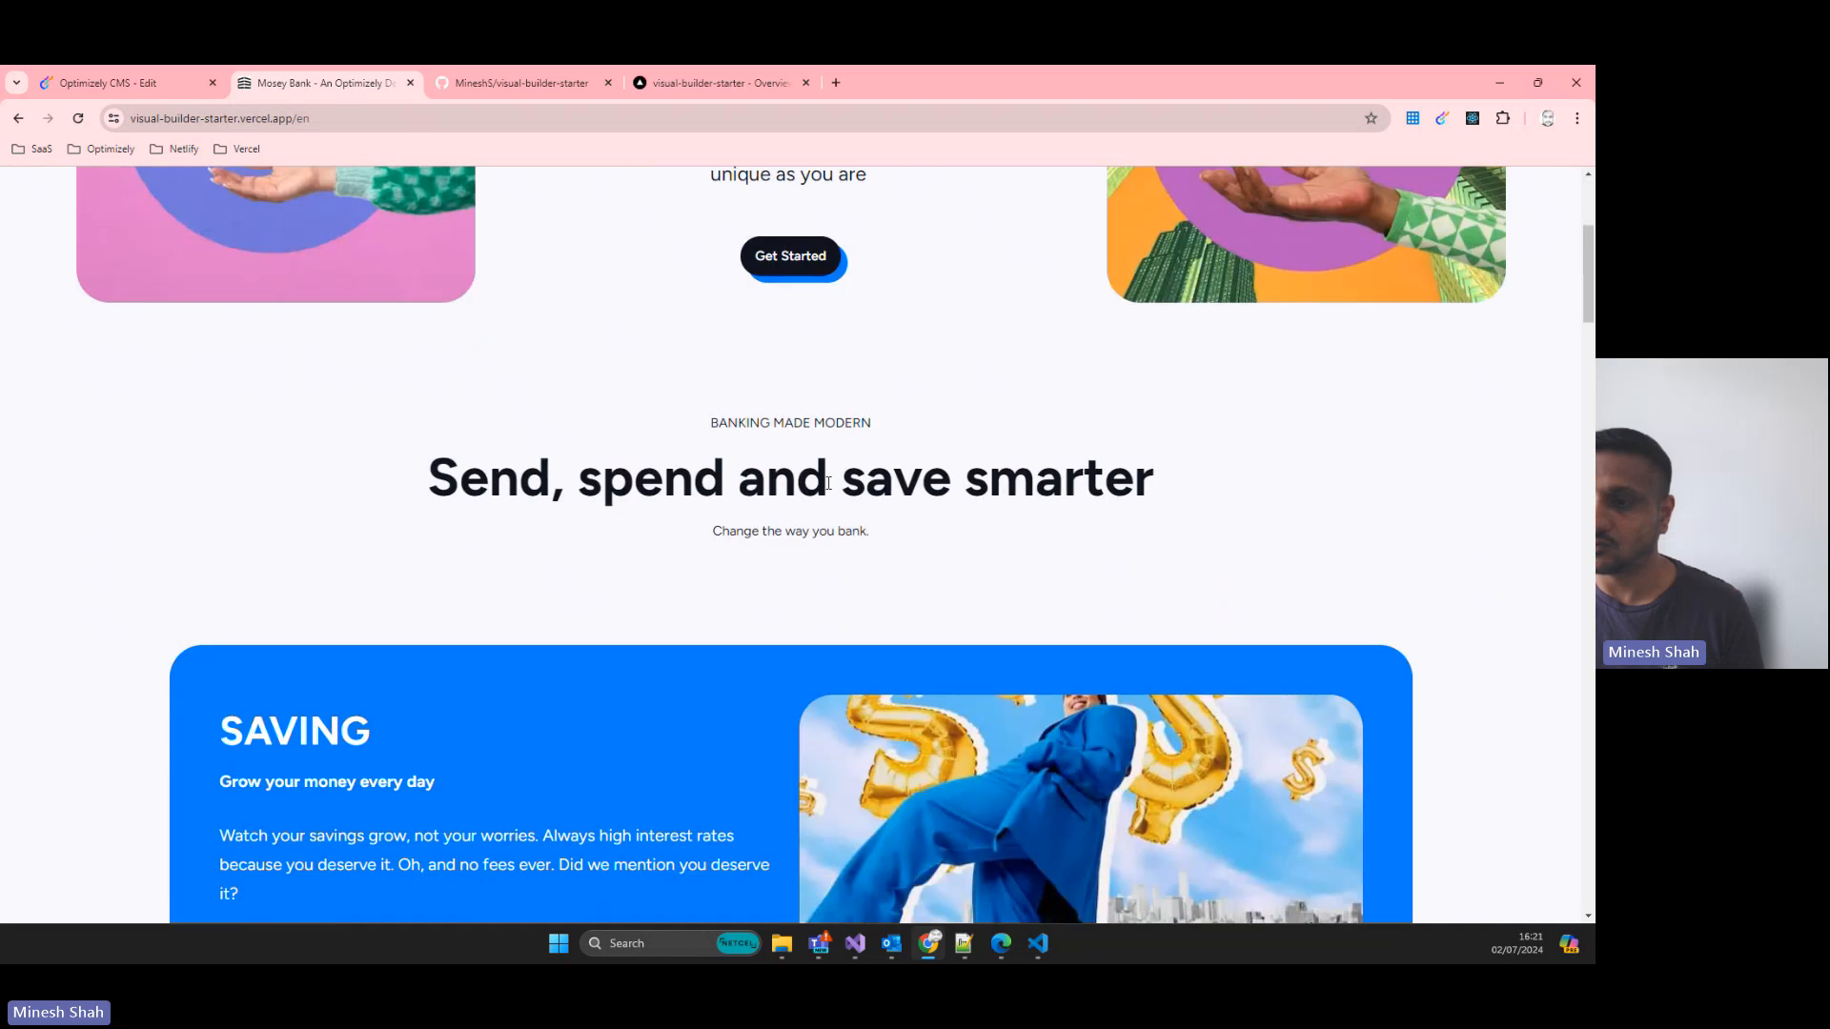
pyautogui.scroll(-15, 828, 483)
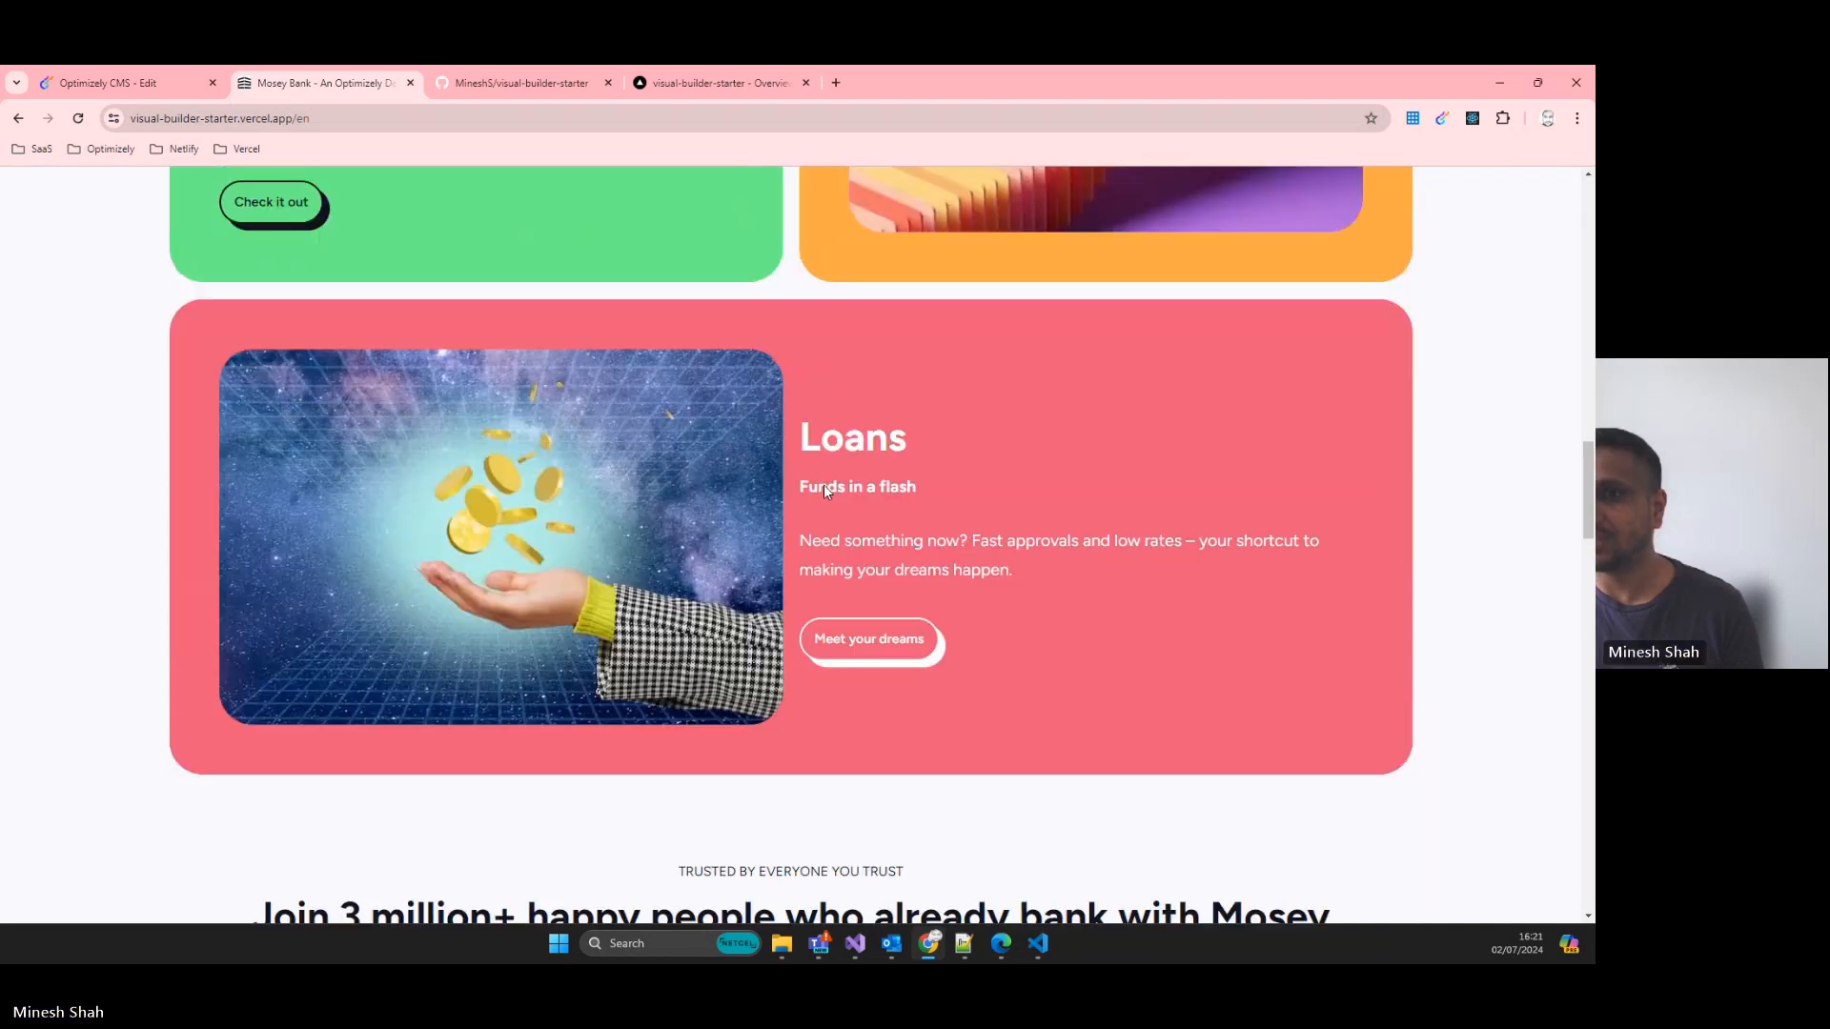
pyautogui.scroll(20, 810, 490)
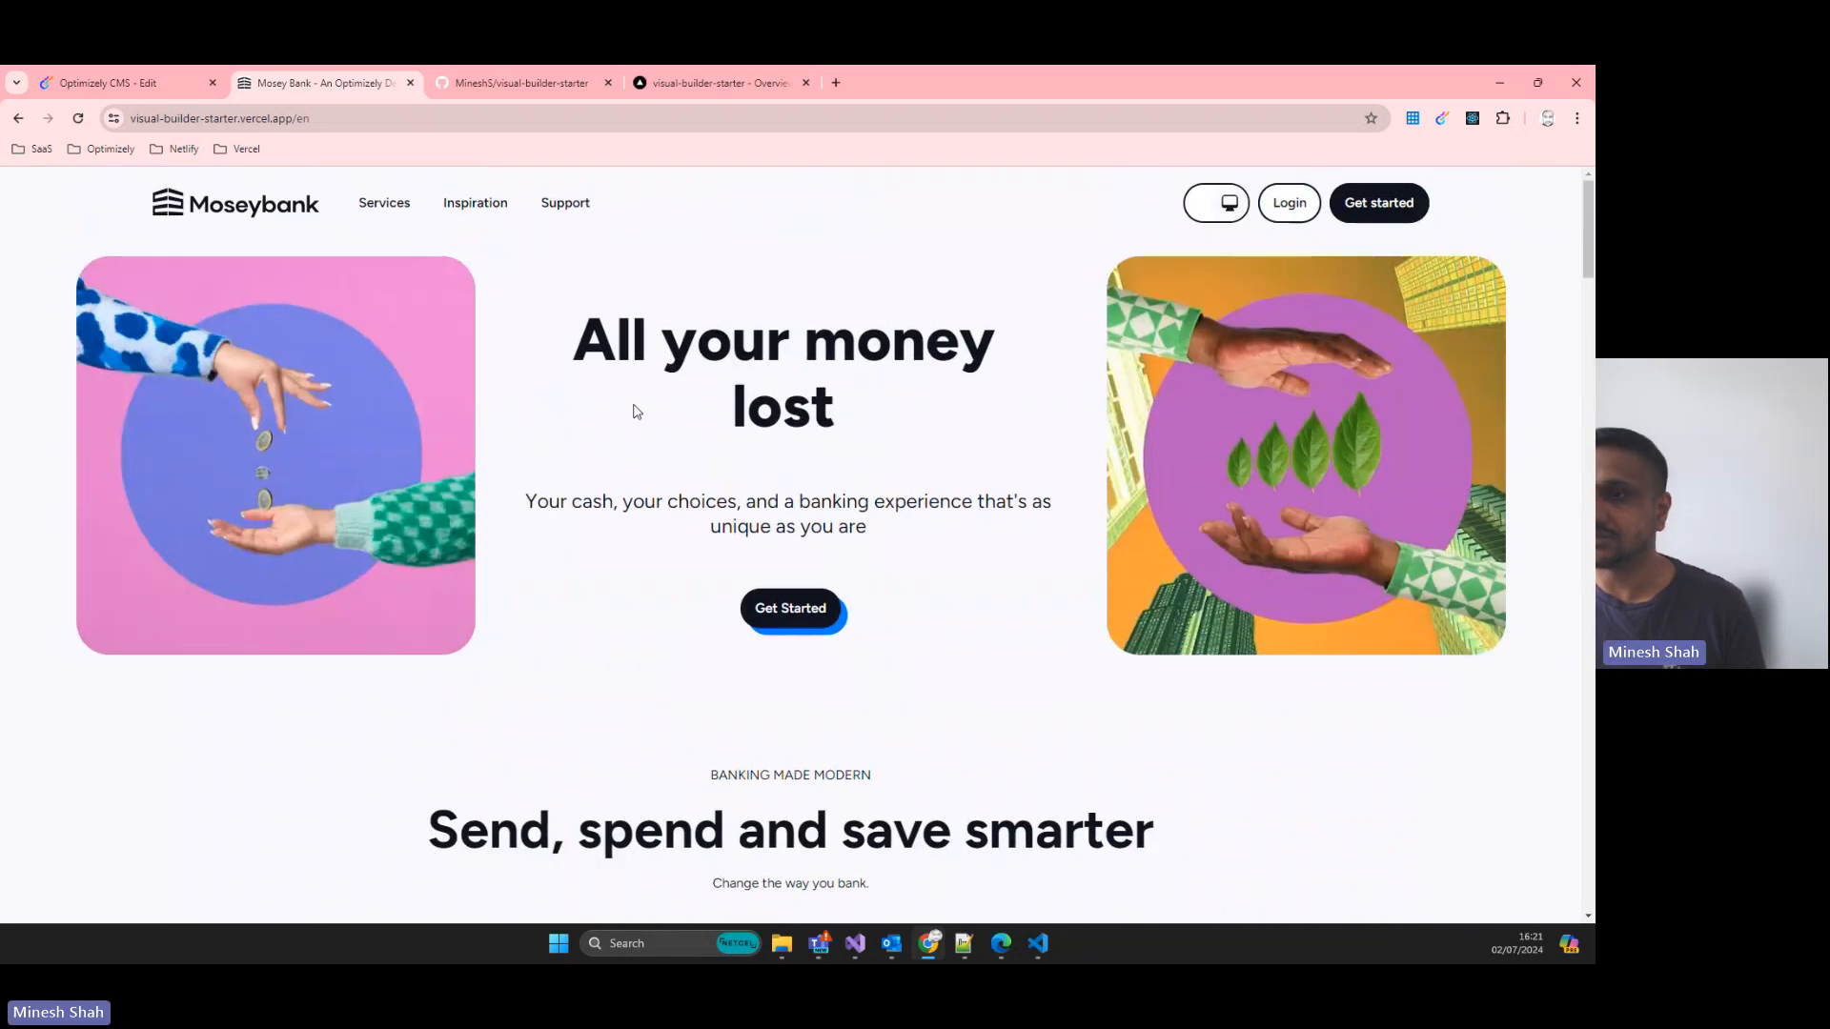
pyautogui.click(160, 90)
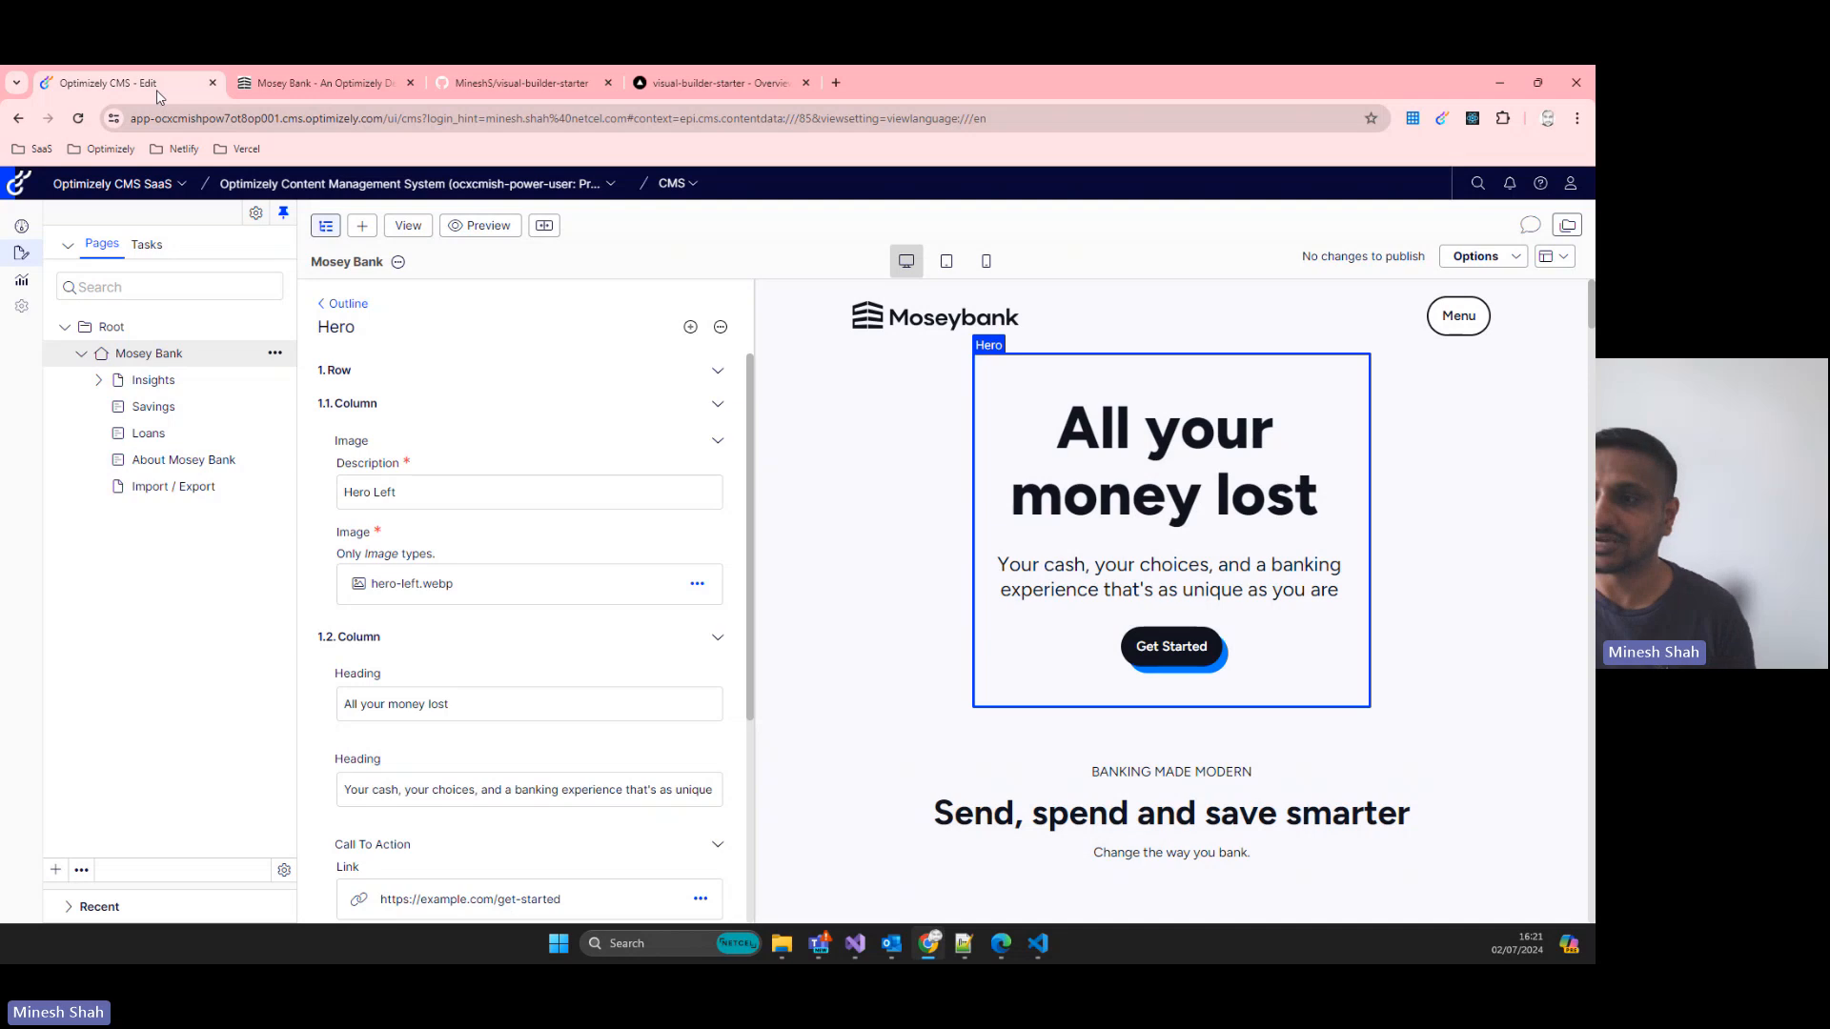
pyautogui.click(1069, 665)
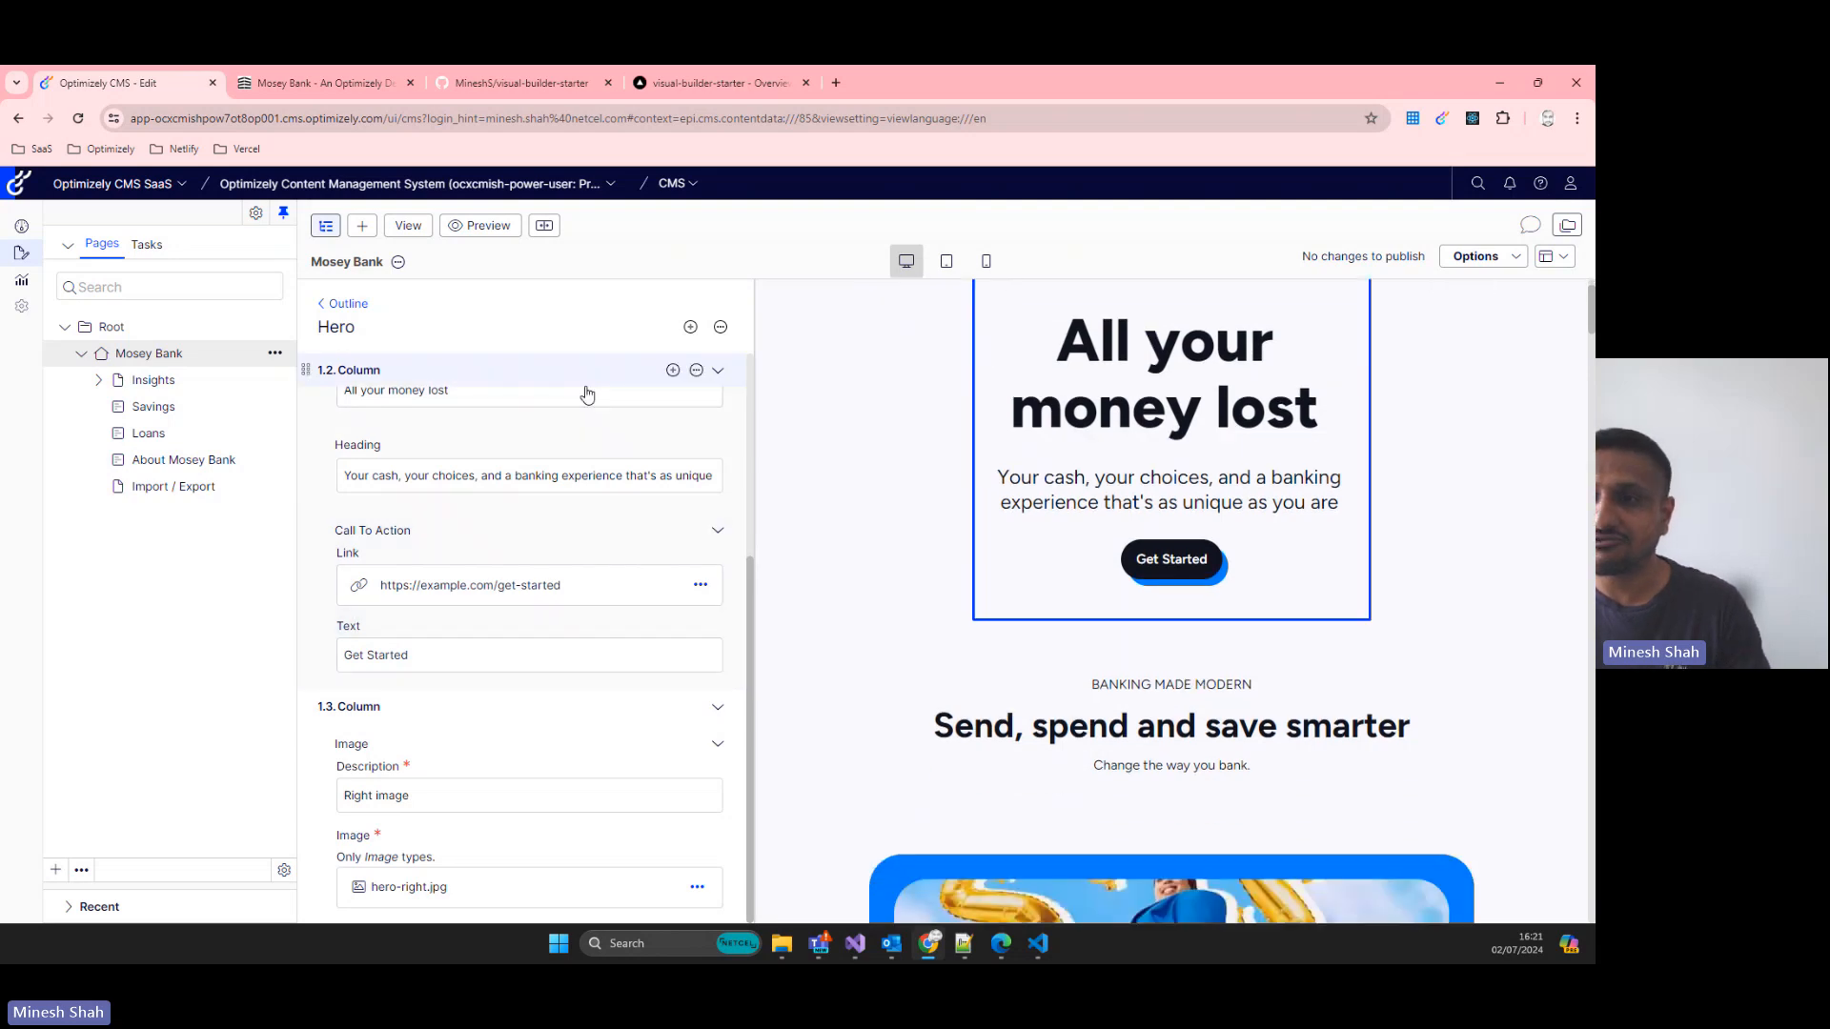
# - Switch the CMS to the ocxcmish-power-user: Production2 instance and show its page tree
pyautogui.click(461, 181)
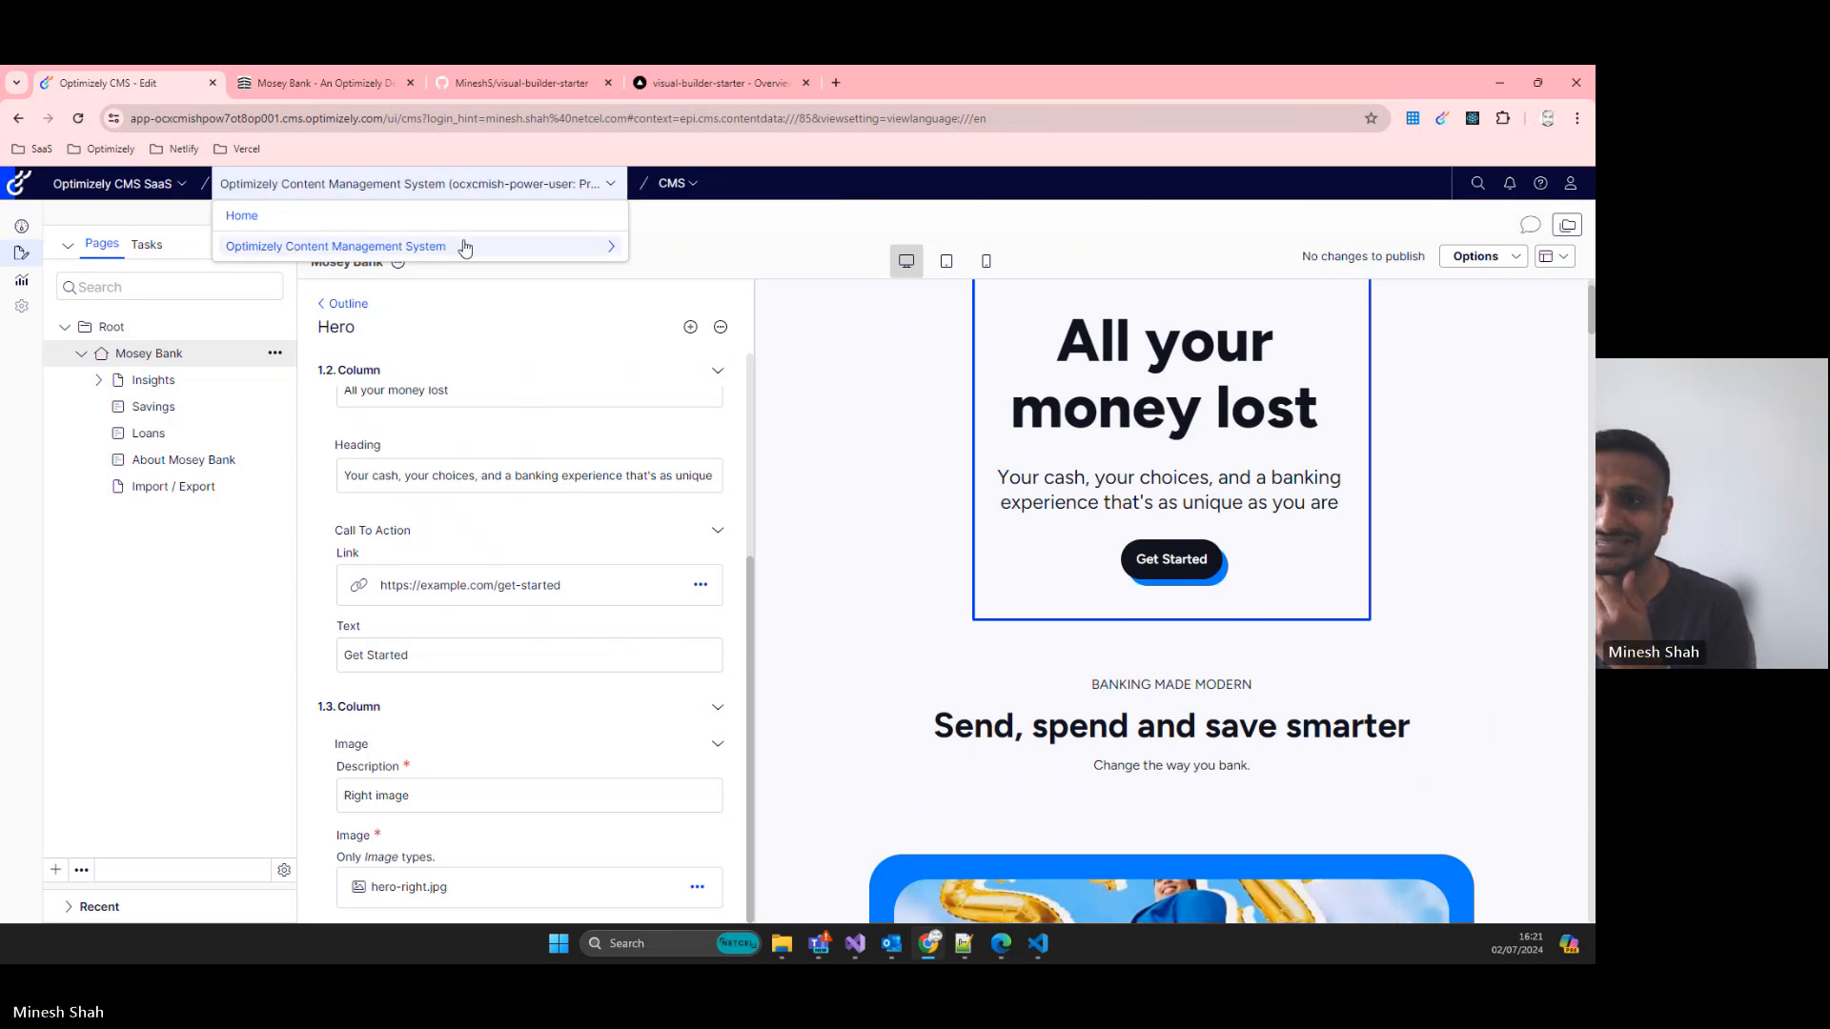
pyautogui.moveTo(465, 248)
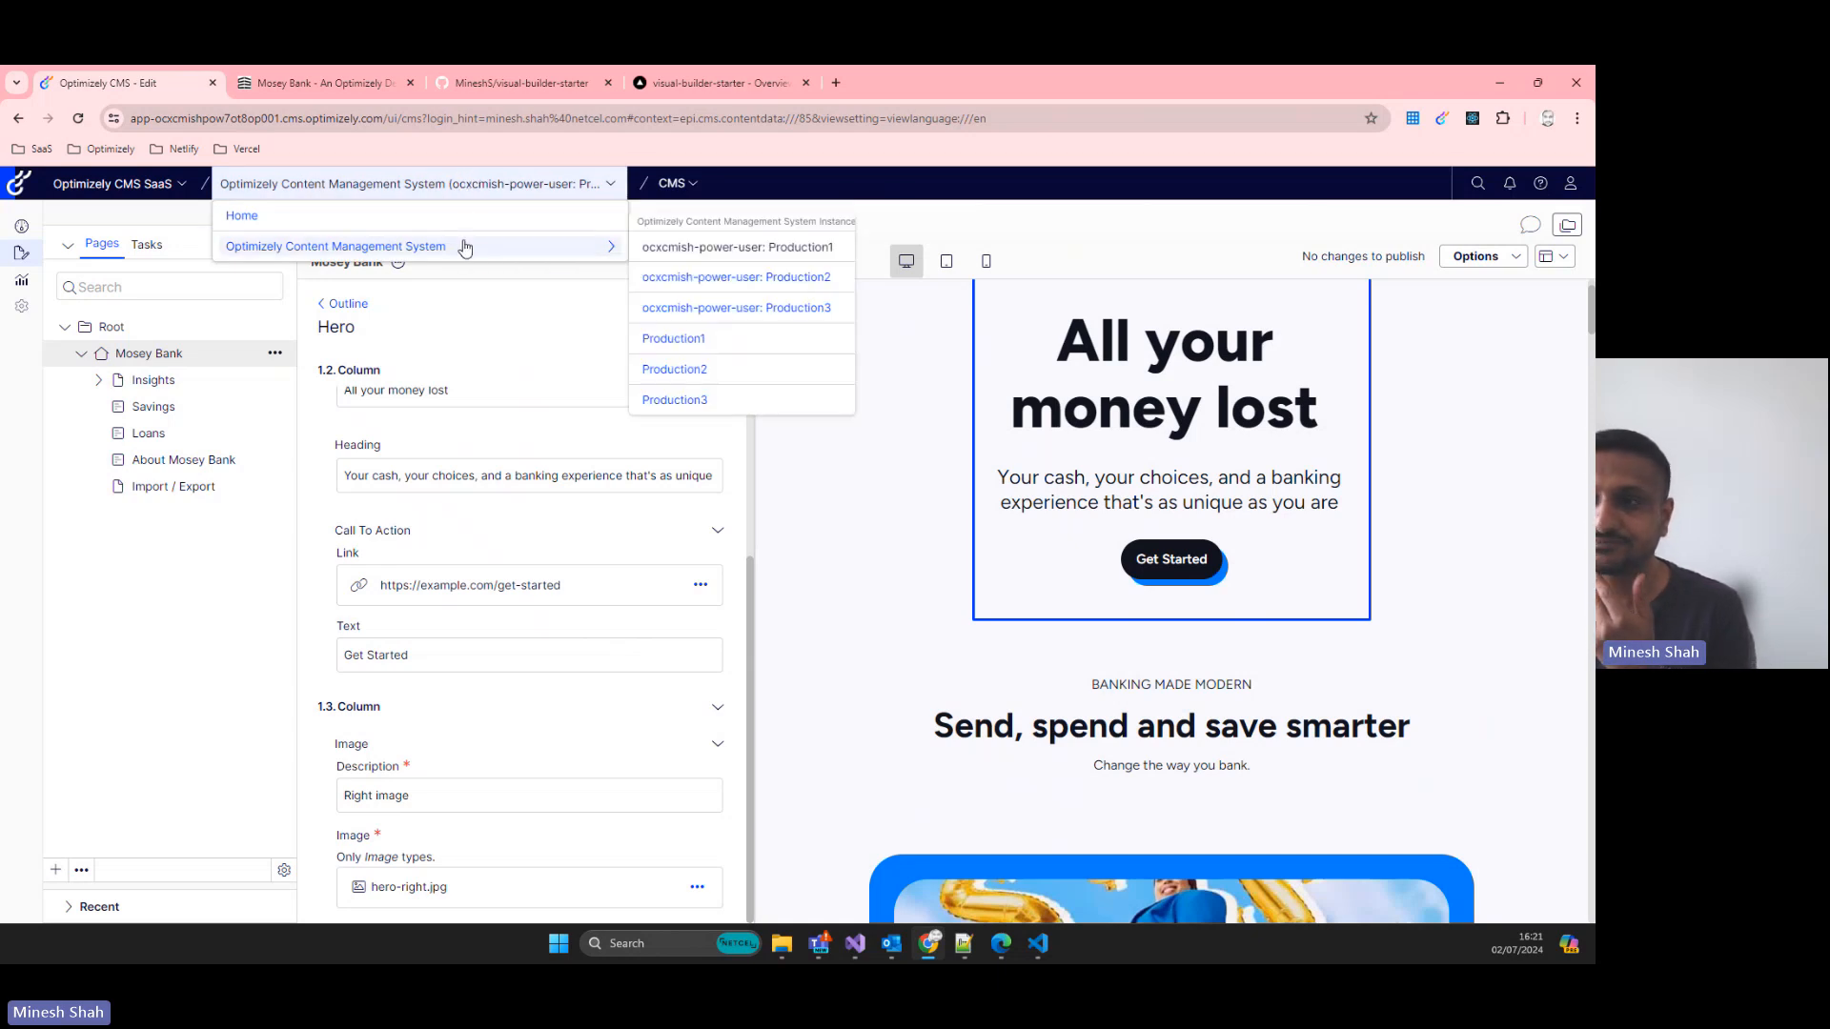
pyautogui.click(723, 277)
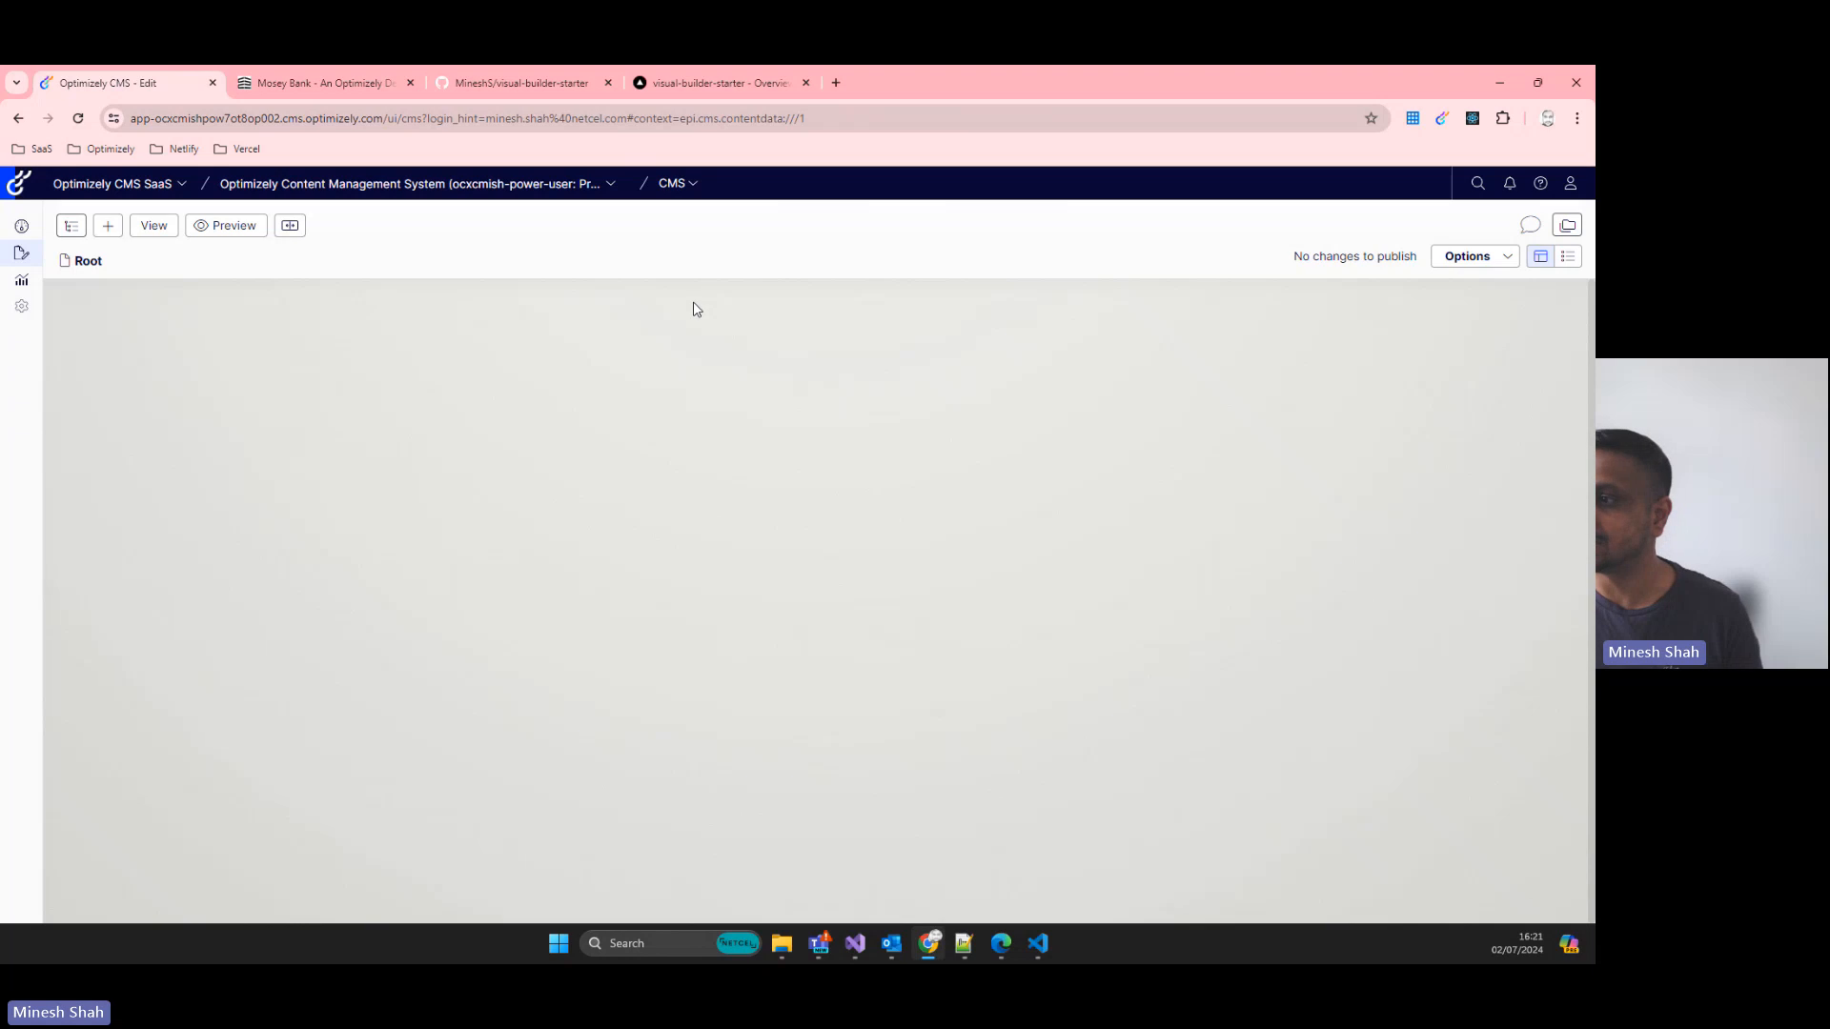
pyautogui.click(71, 225)
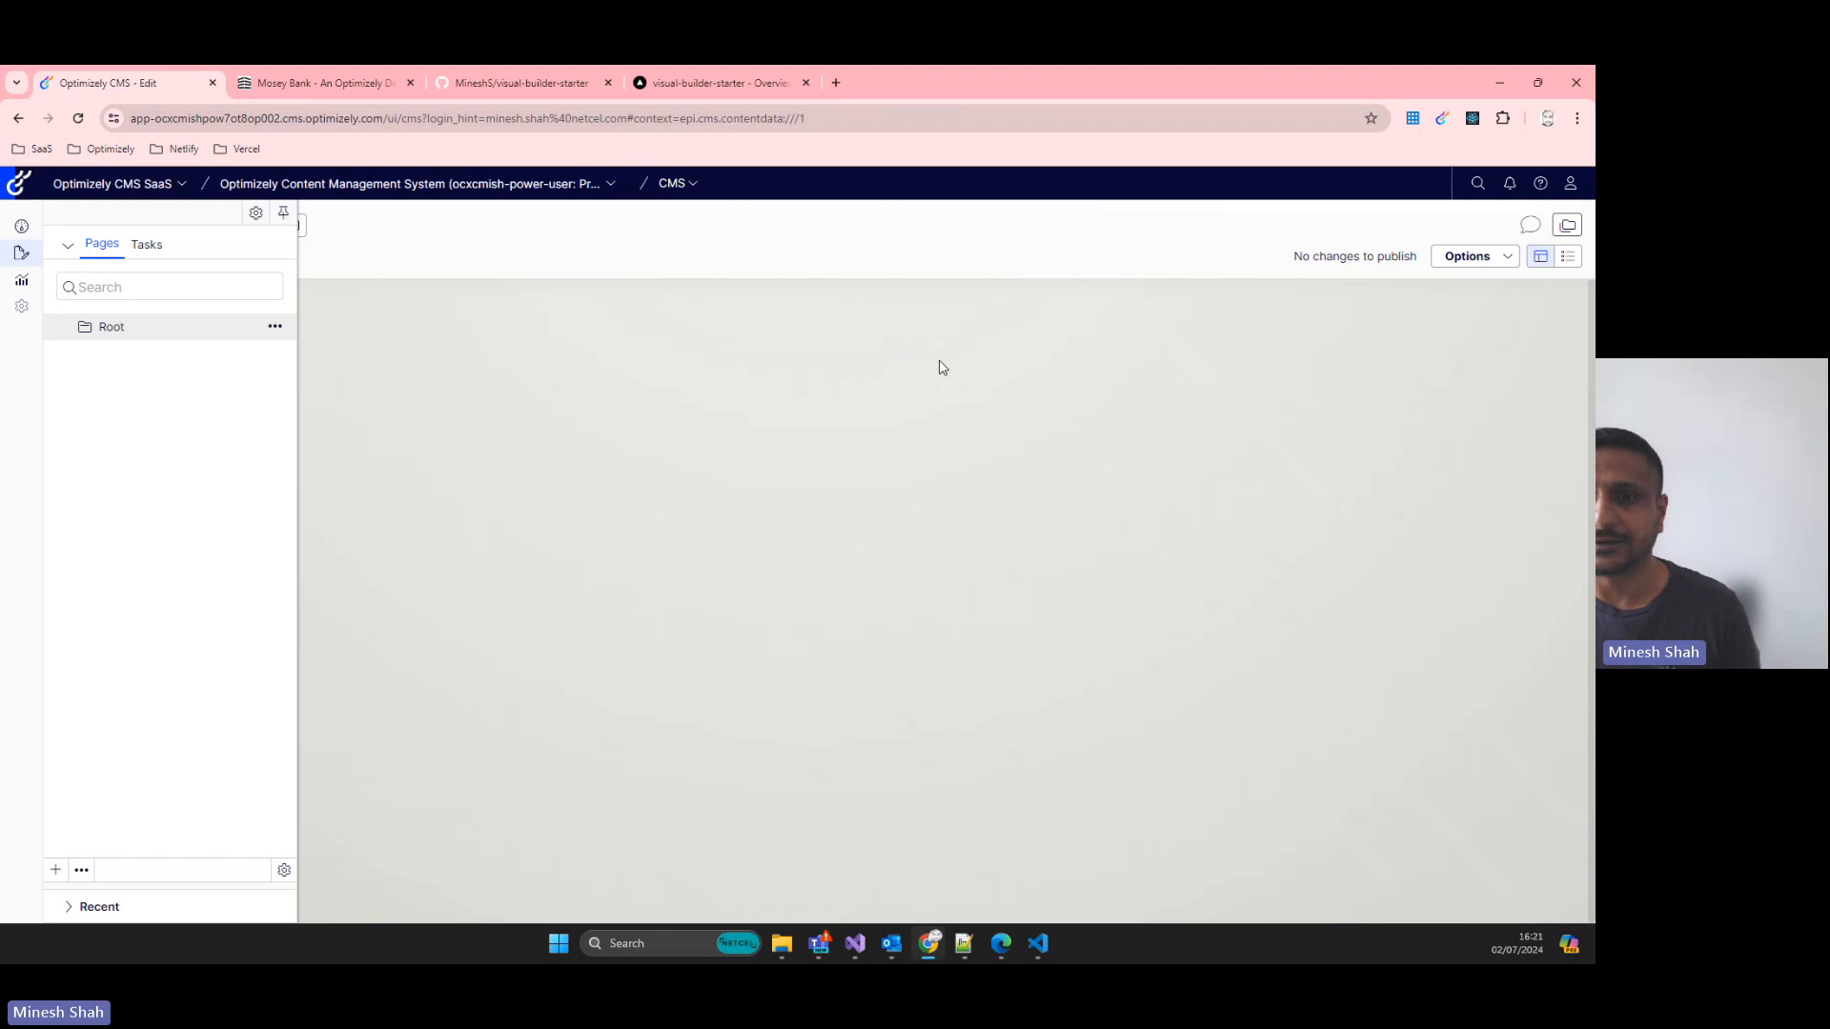
# - Open the Import Data tool in the CMS settings and set the content destination to Root
pyautogui.click(30, 316)
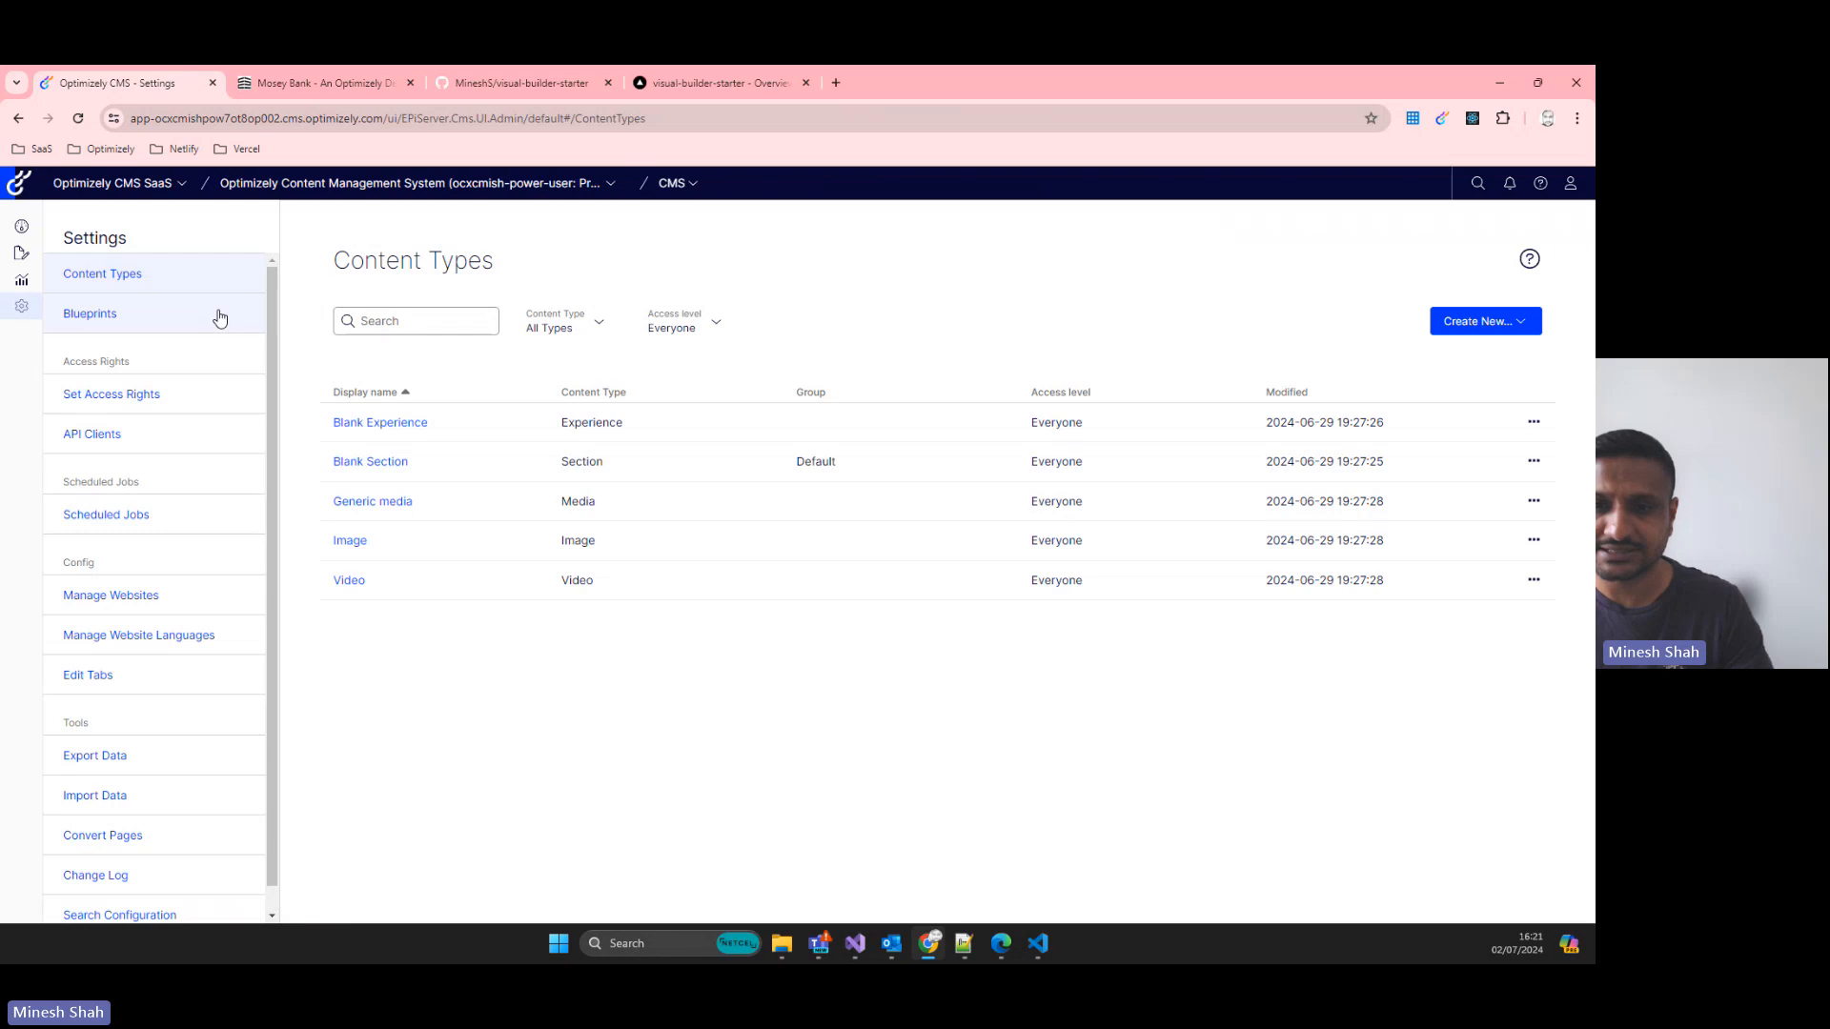
pyautogui.click(113, 799)
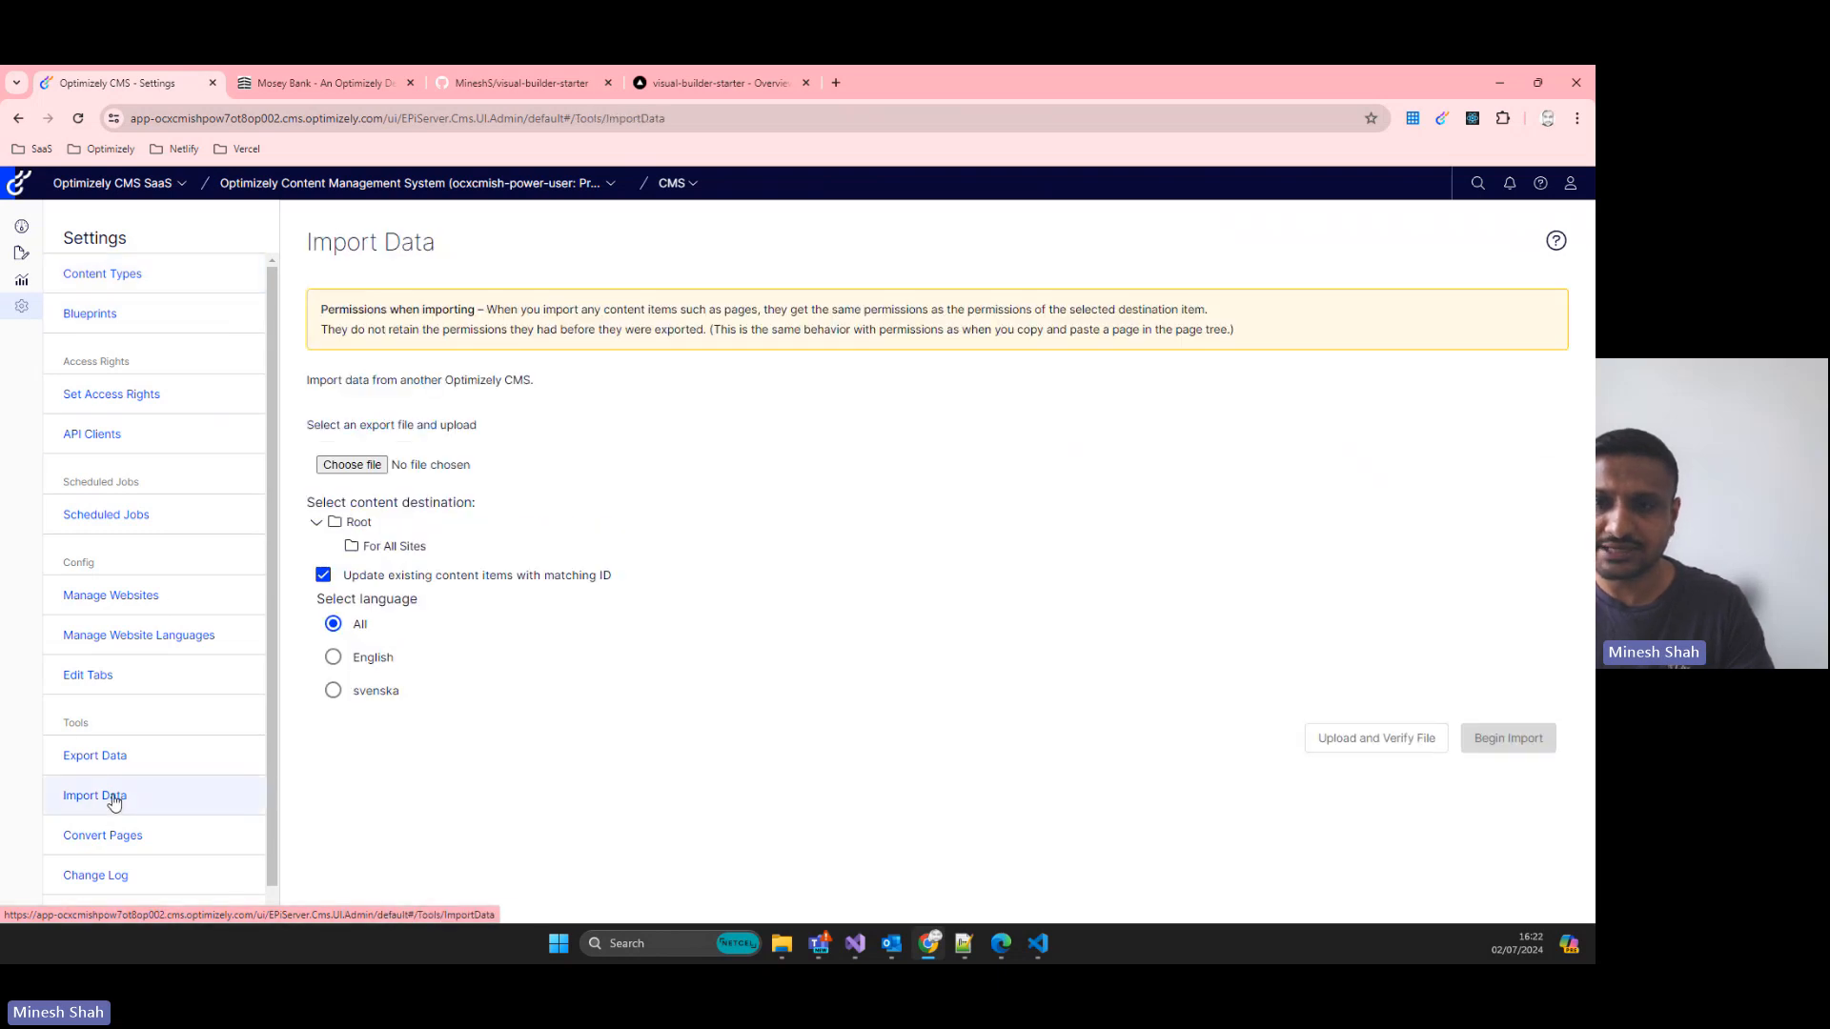
pyautogui.click(358, 525)
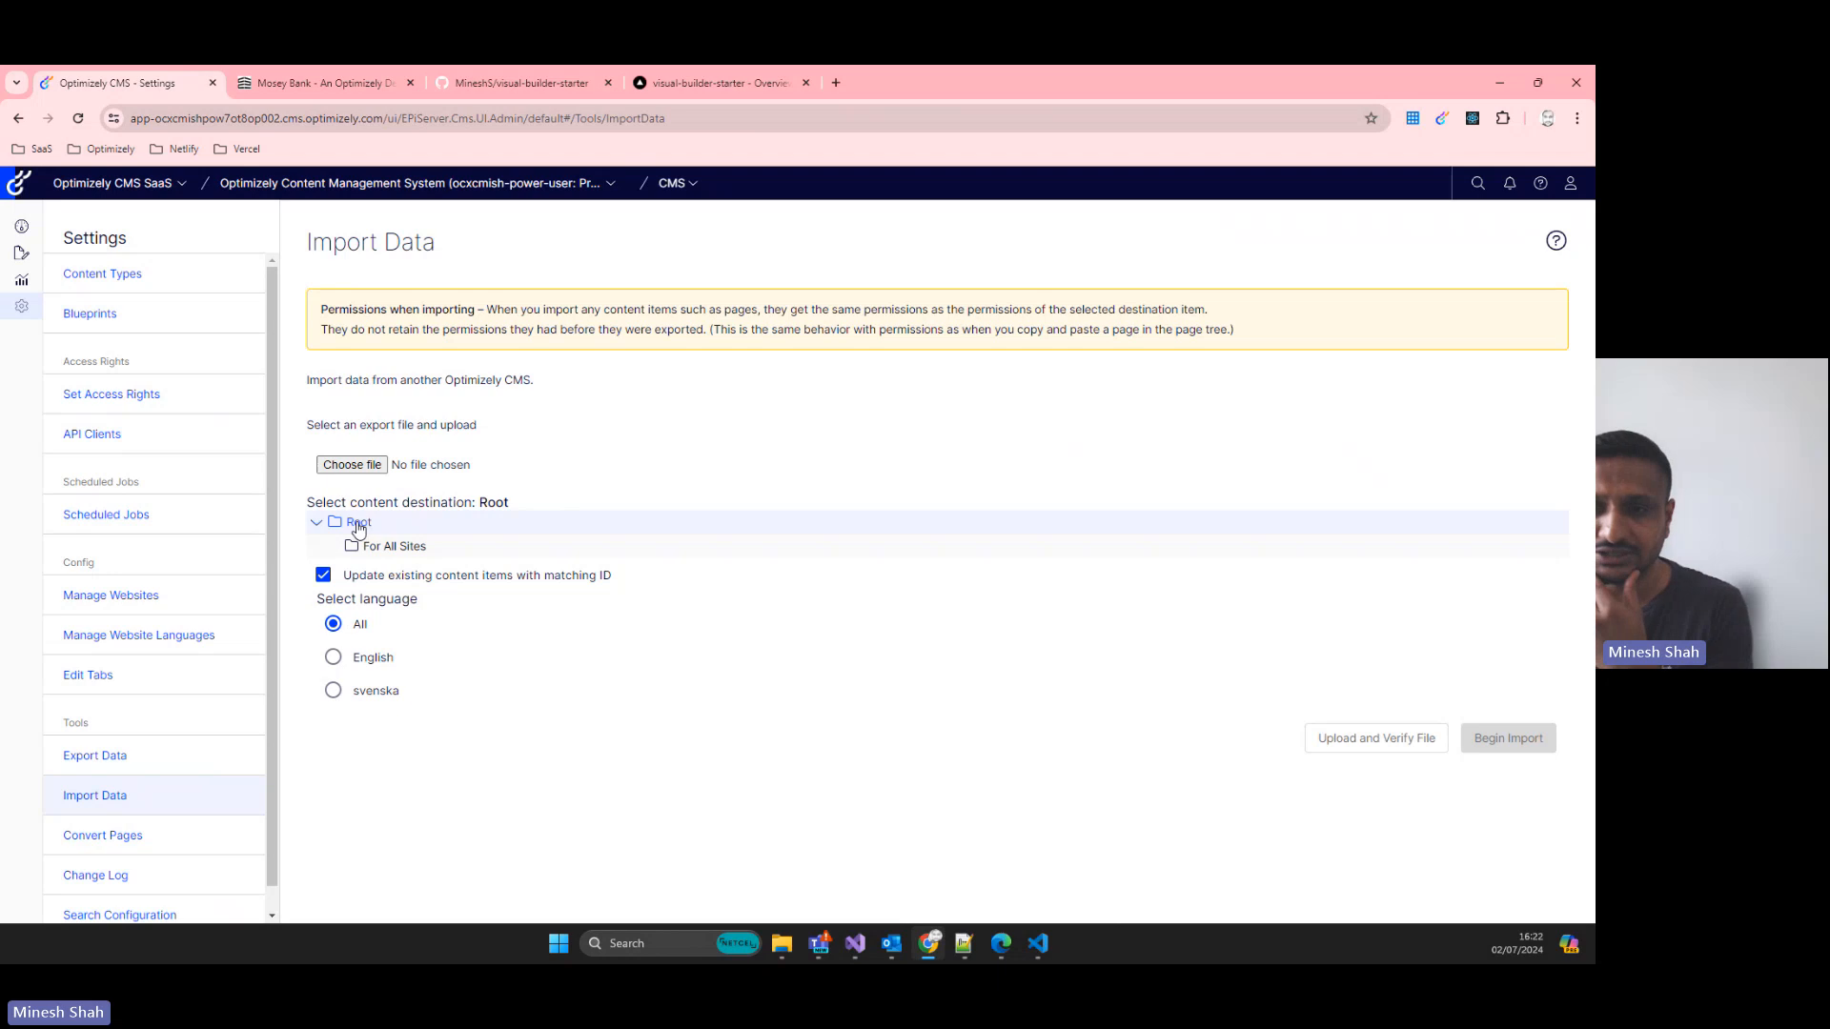
# - Choose MoseyBank.episerverdata from the Visual-Builder folder in Documents and run the import
pyautogui.click(368, 469)
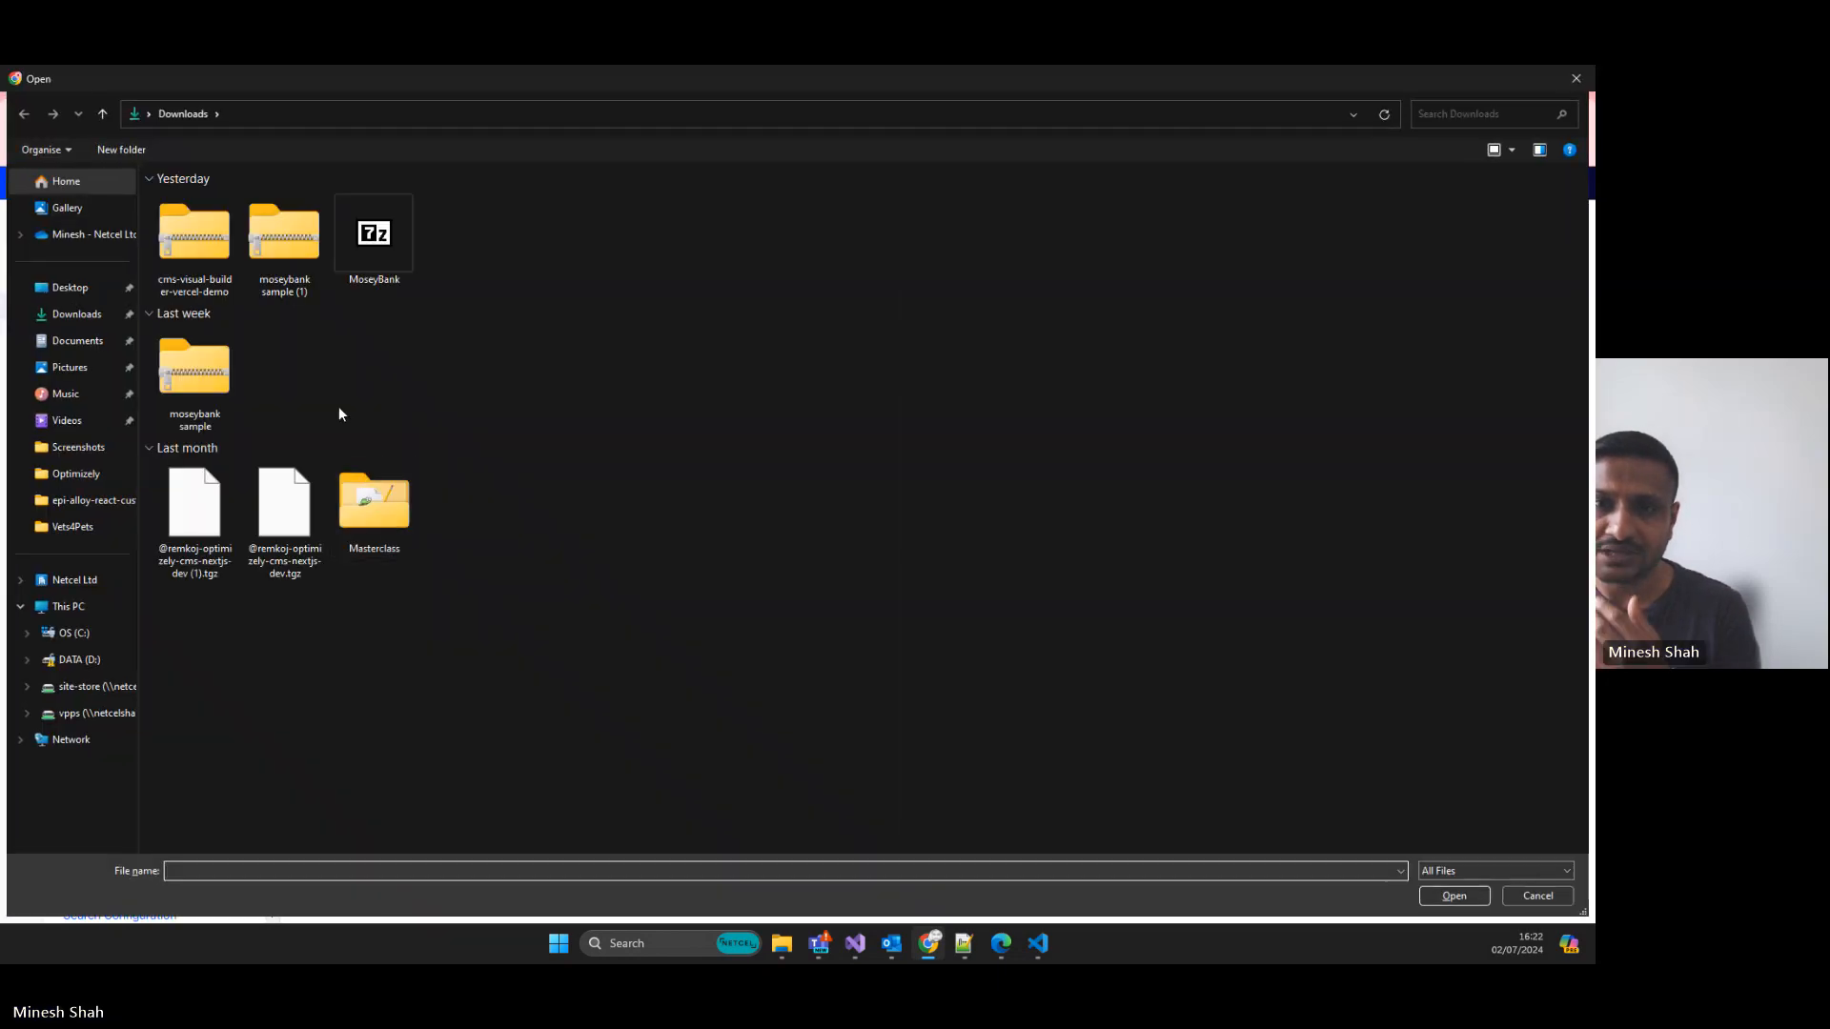
pyautogui.click(65, 343)
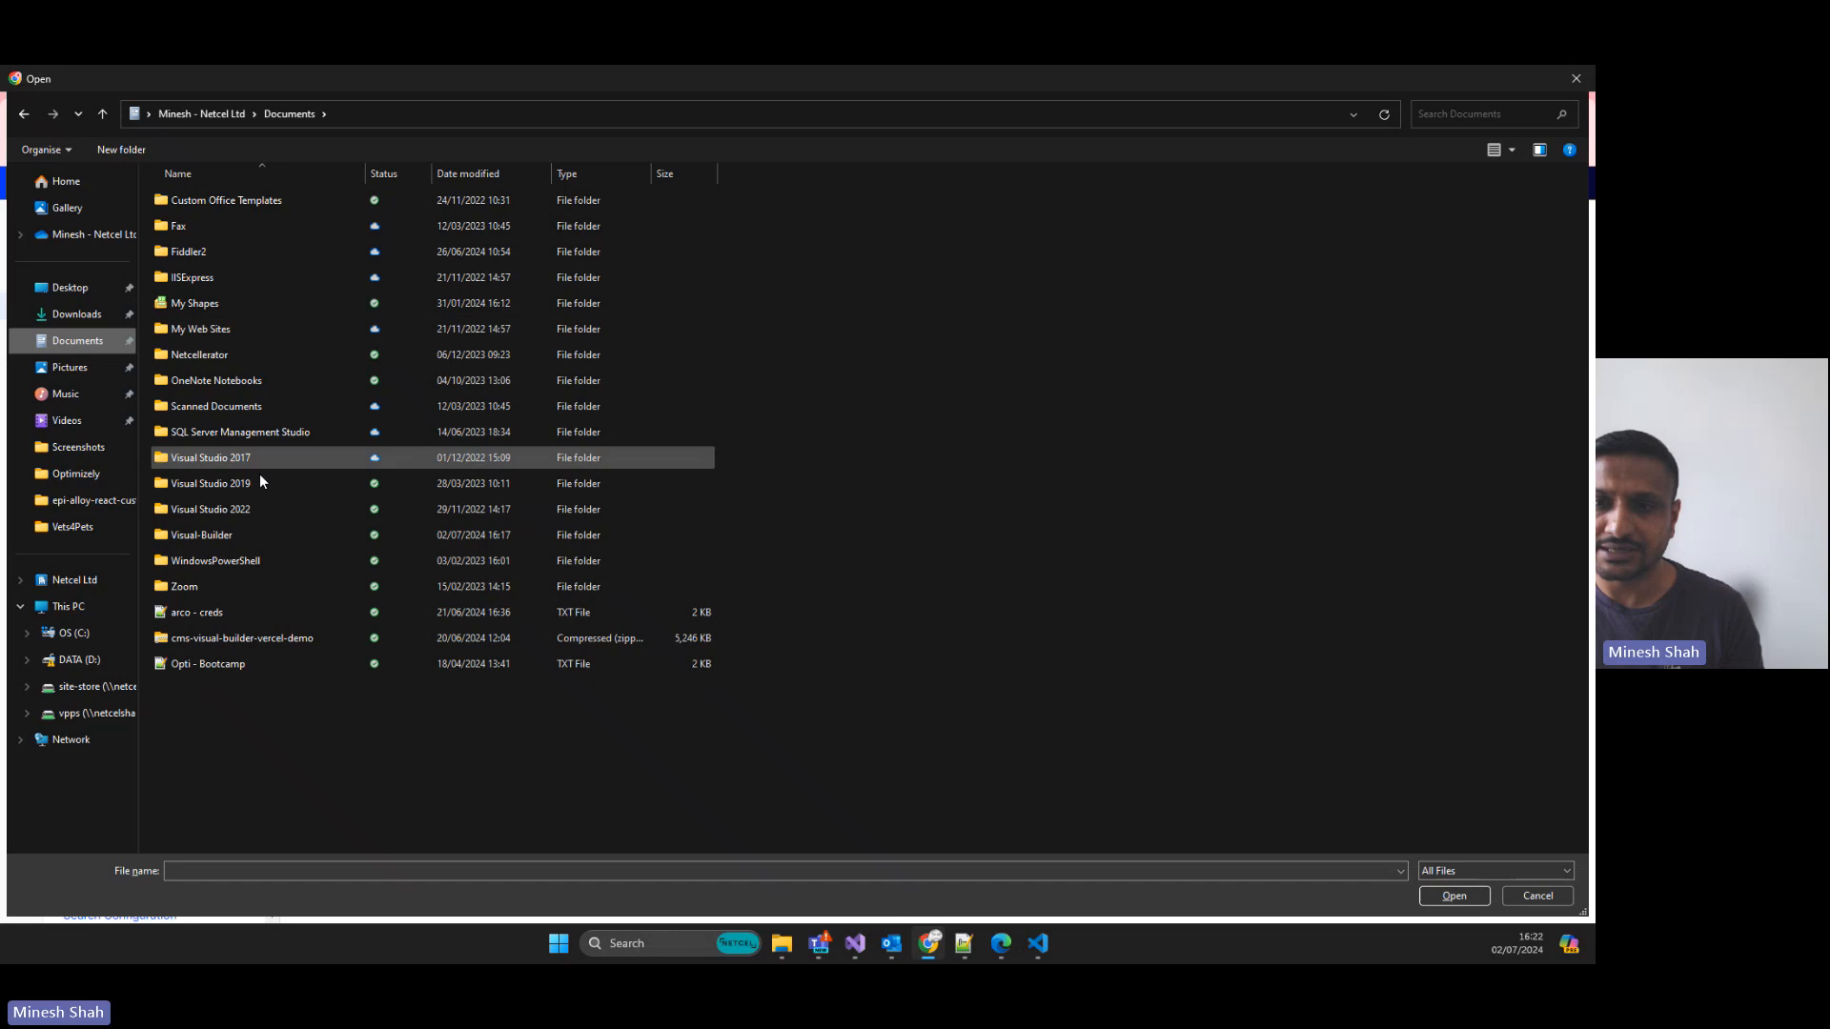
pyautogui.doubleClick(200, 536)
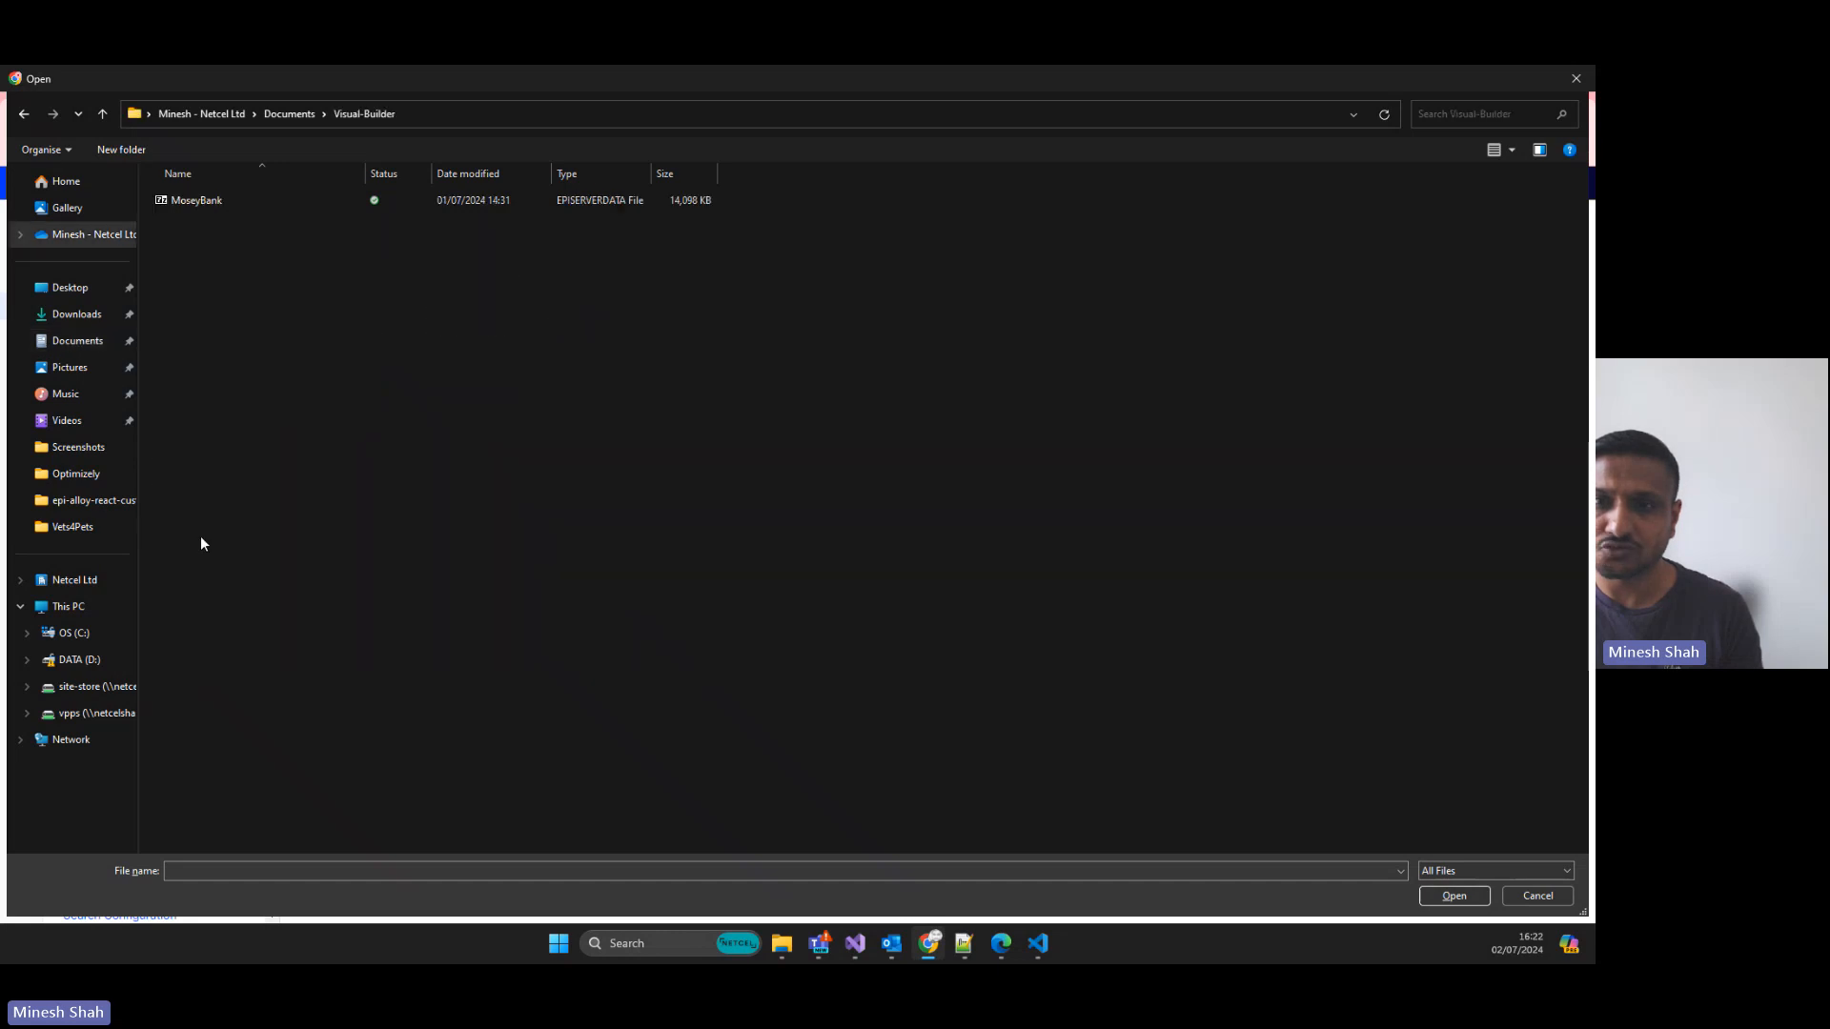
pyautogui.doubleClick(196, 201)
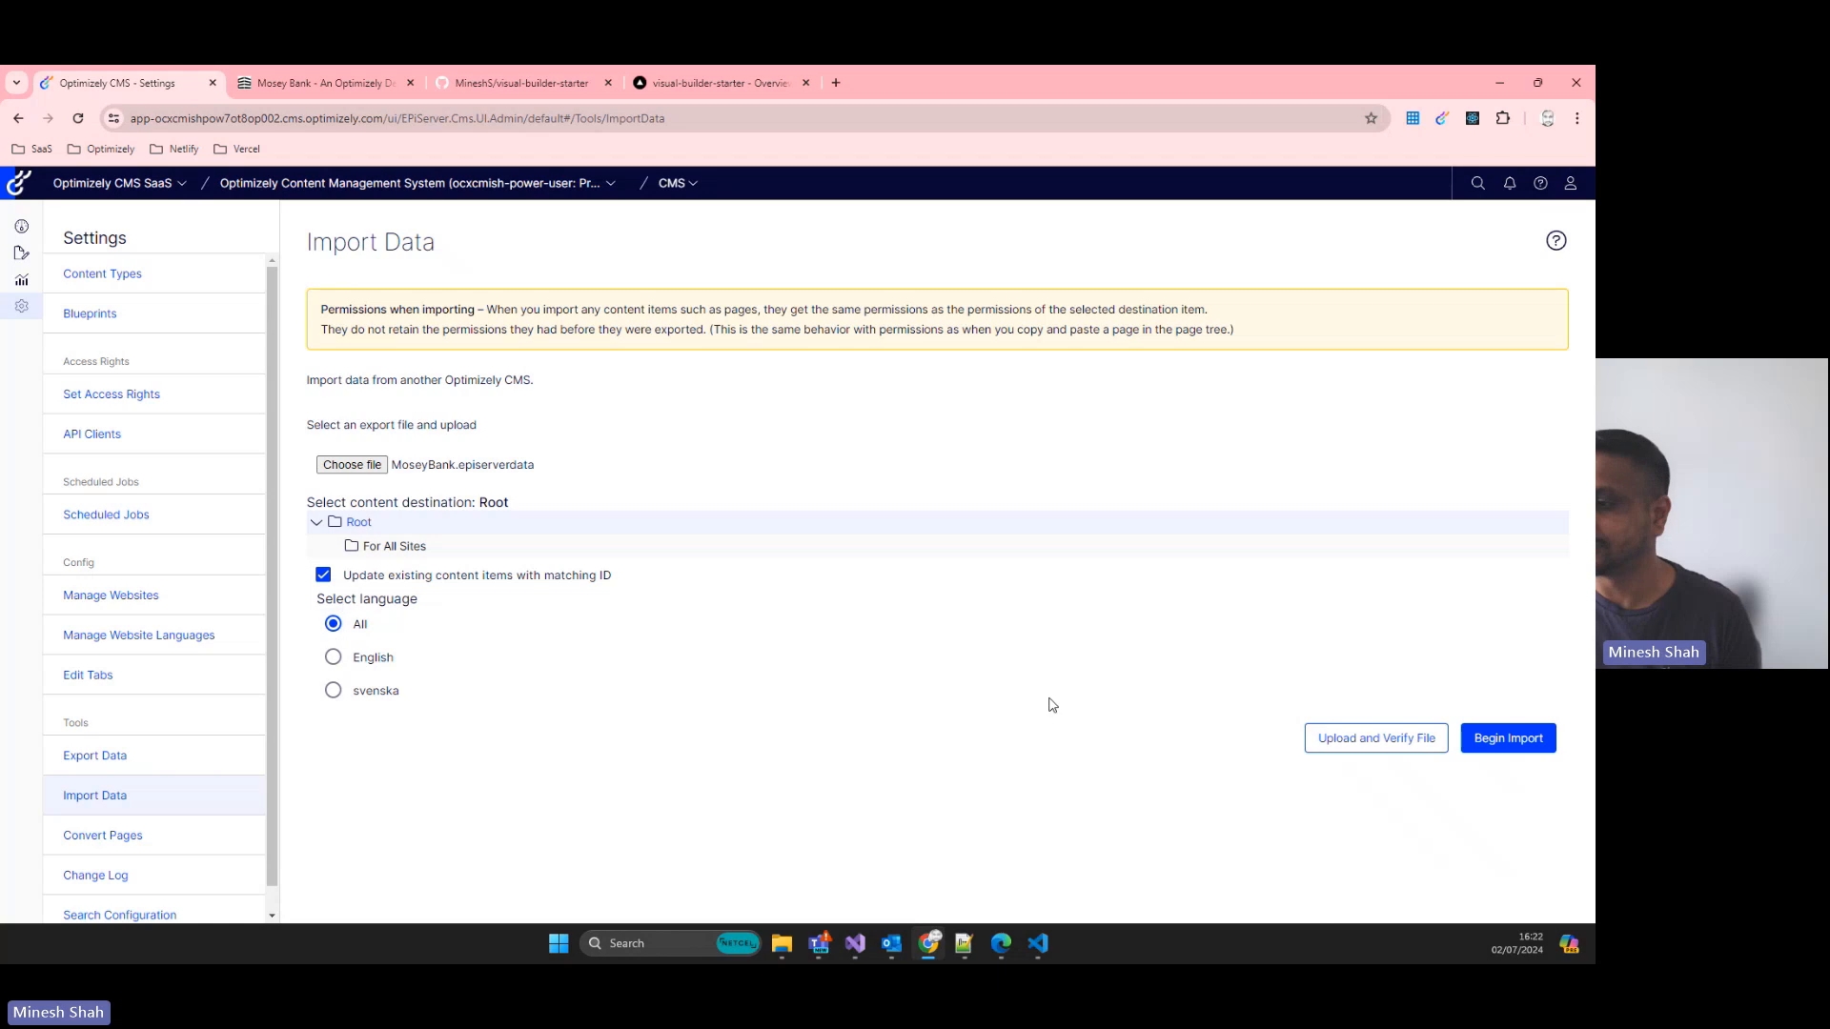
pyautogui.click(1488, 737)
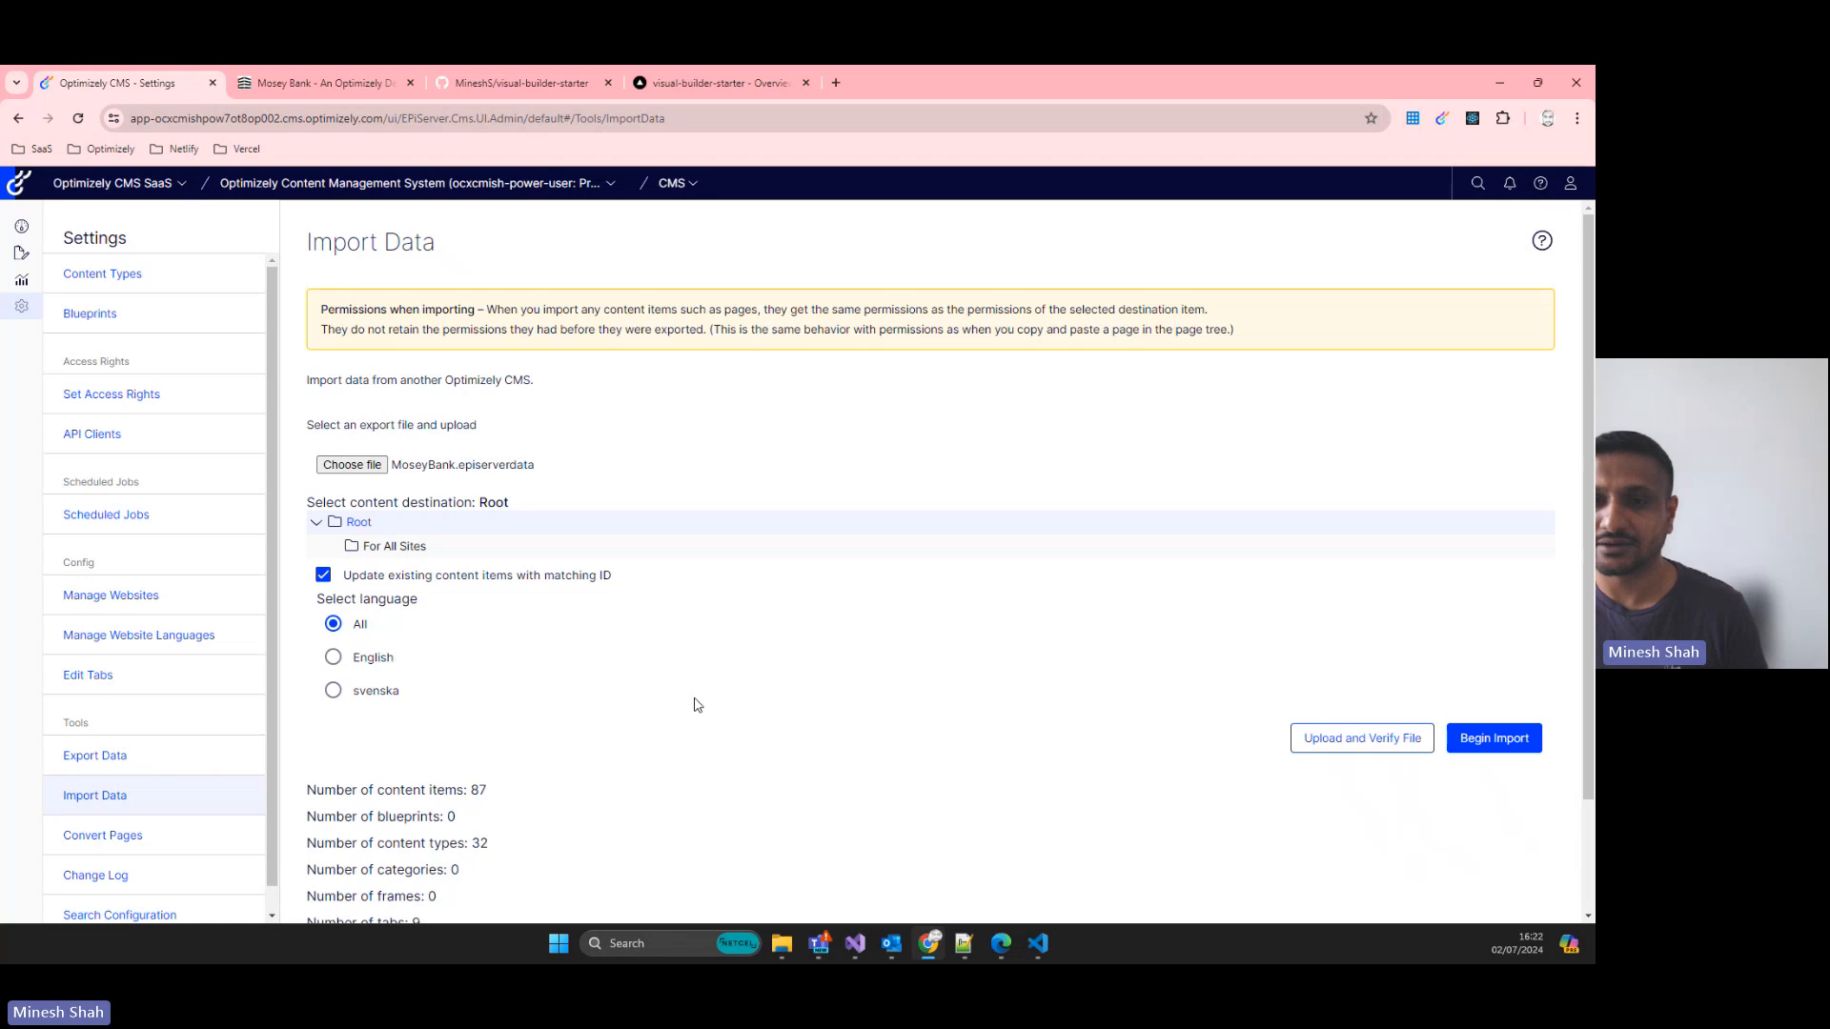
pyautogui.click(145, 595)
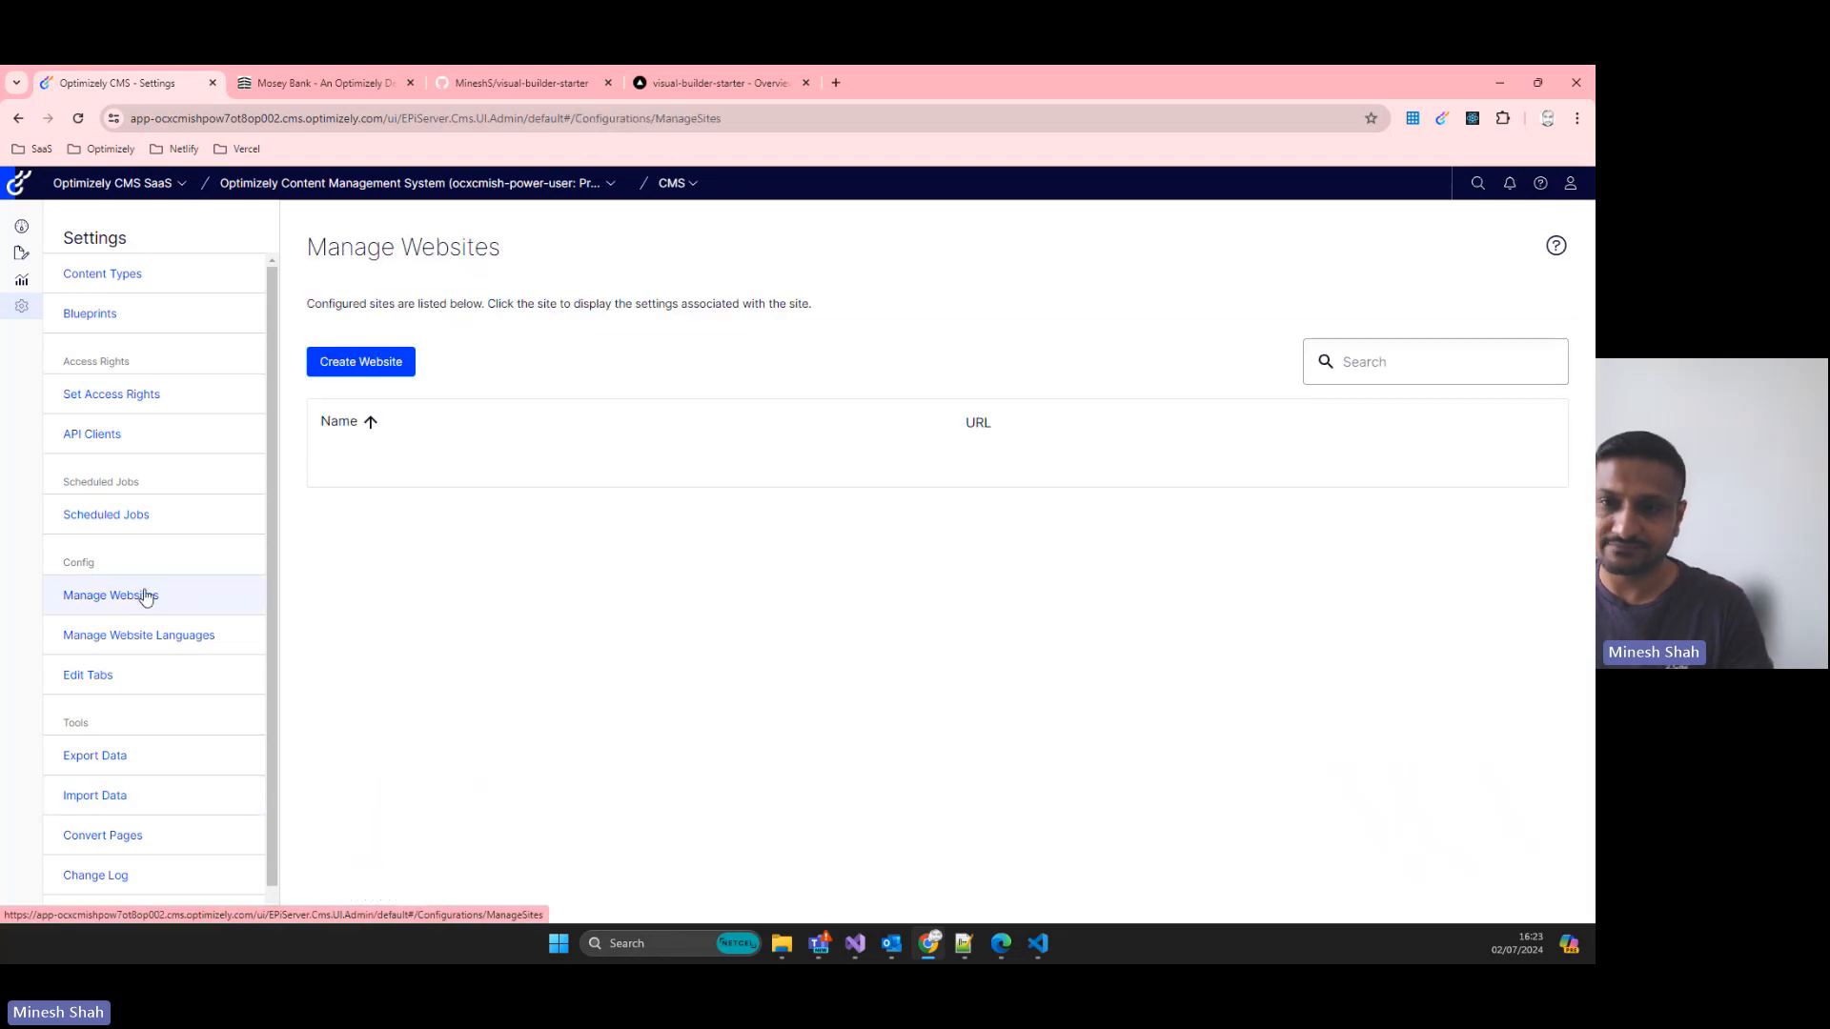
pyautogui.click(353, 362)
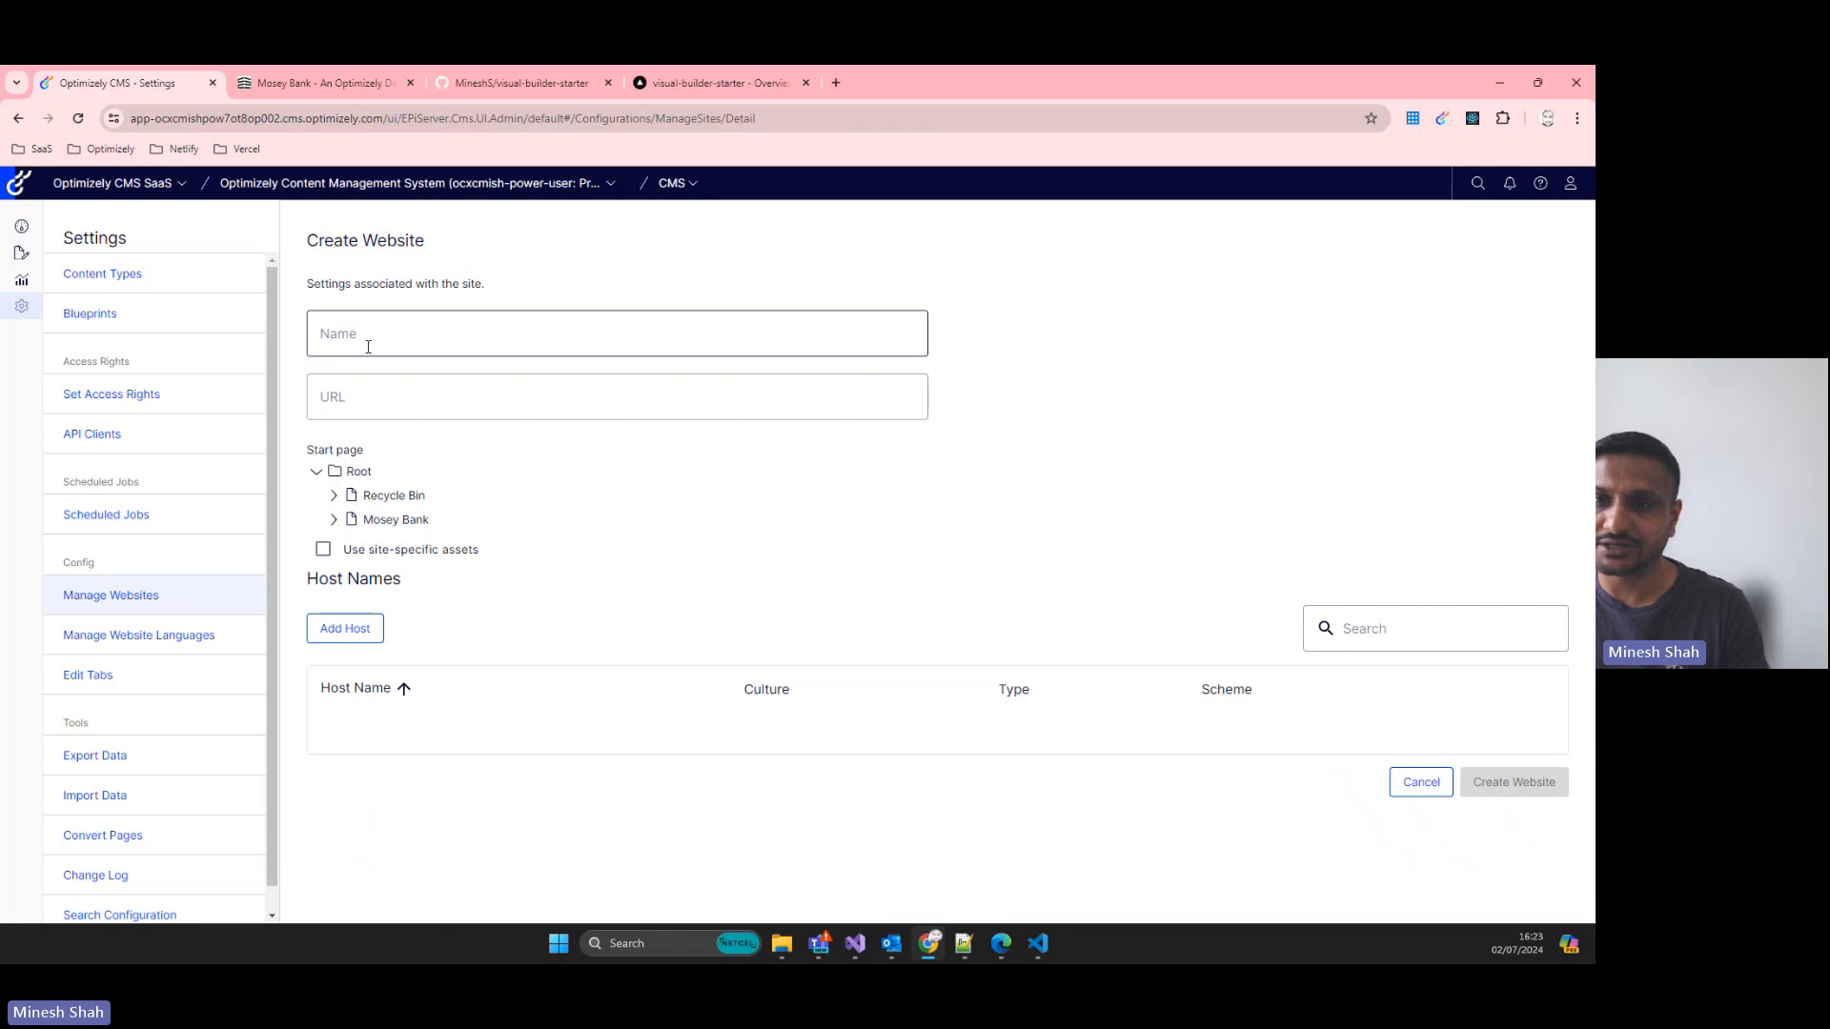
pyautogui.click(369, 345)
pyautogui.write('Mosey Bank')
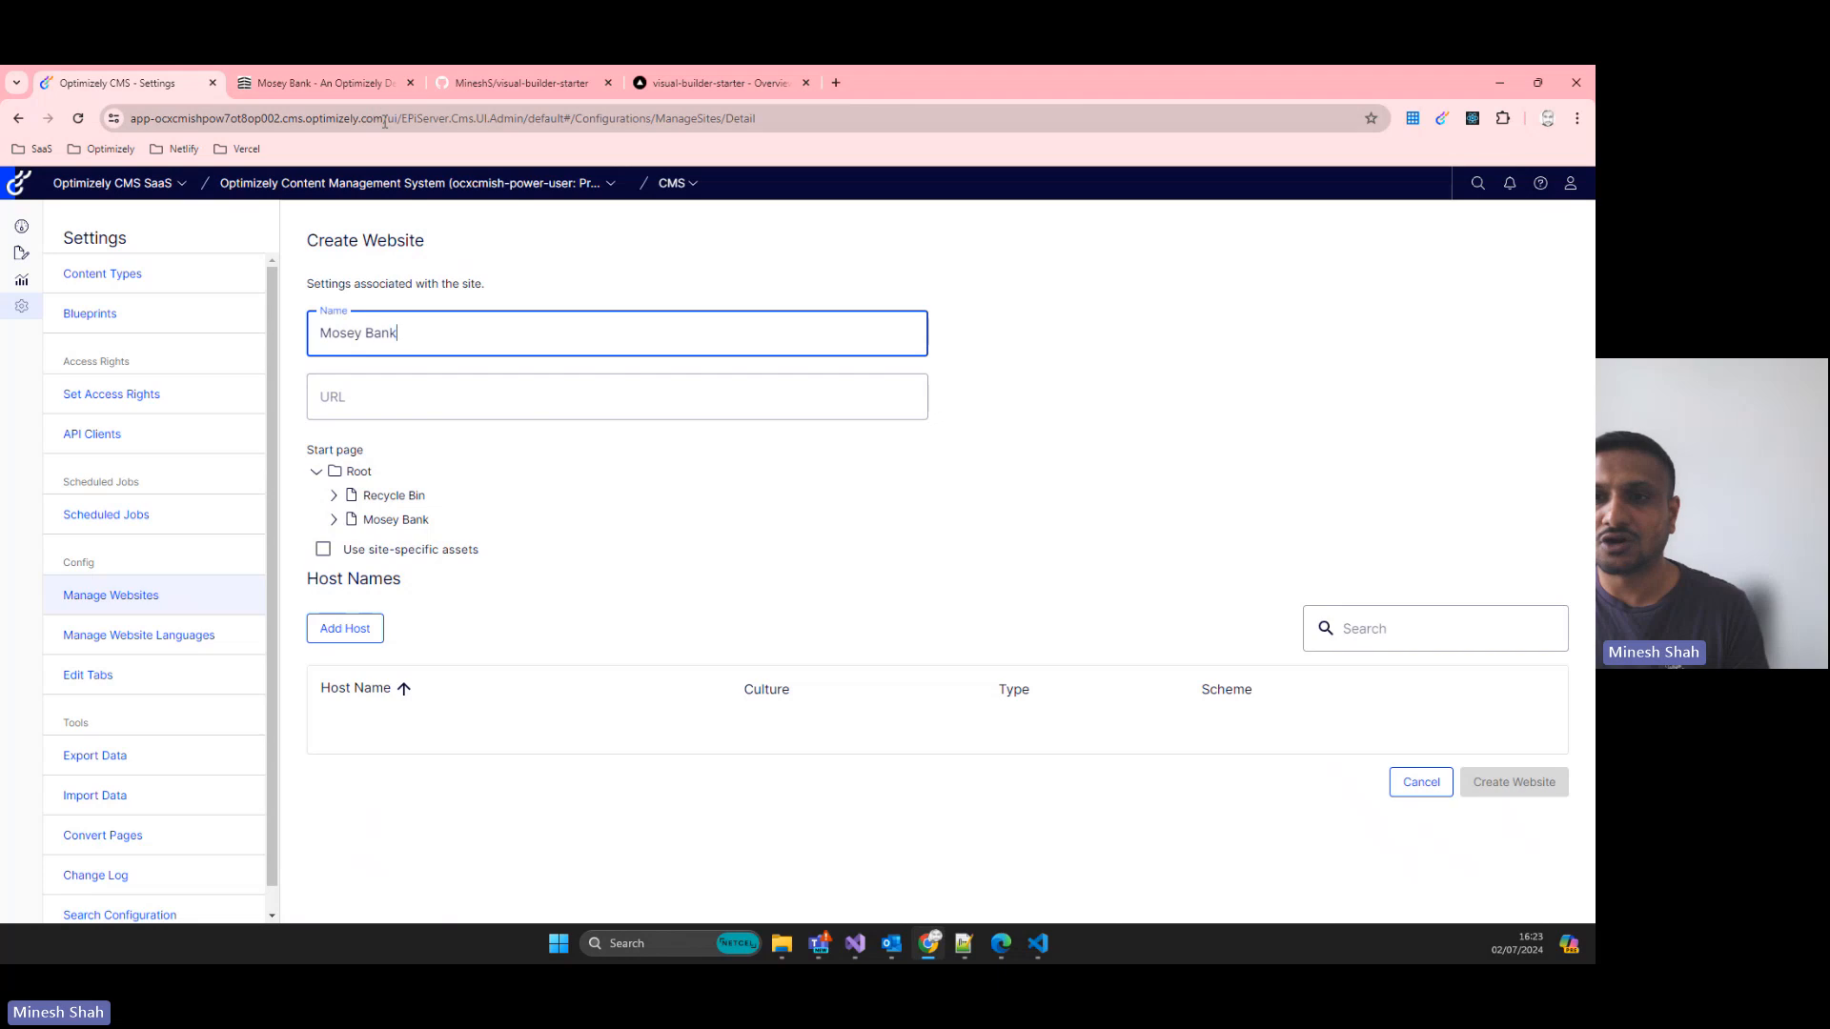
pyautogui.moveTo(384, 121); pyautogui.dragTo(86, 131)
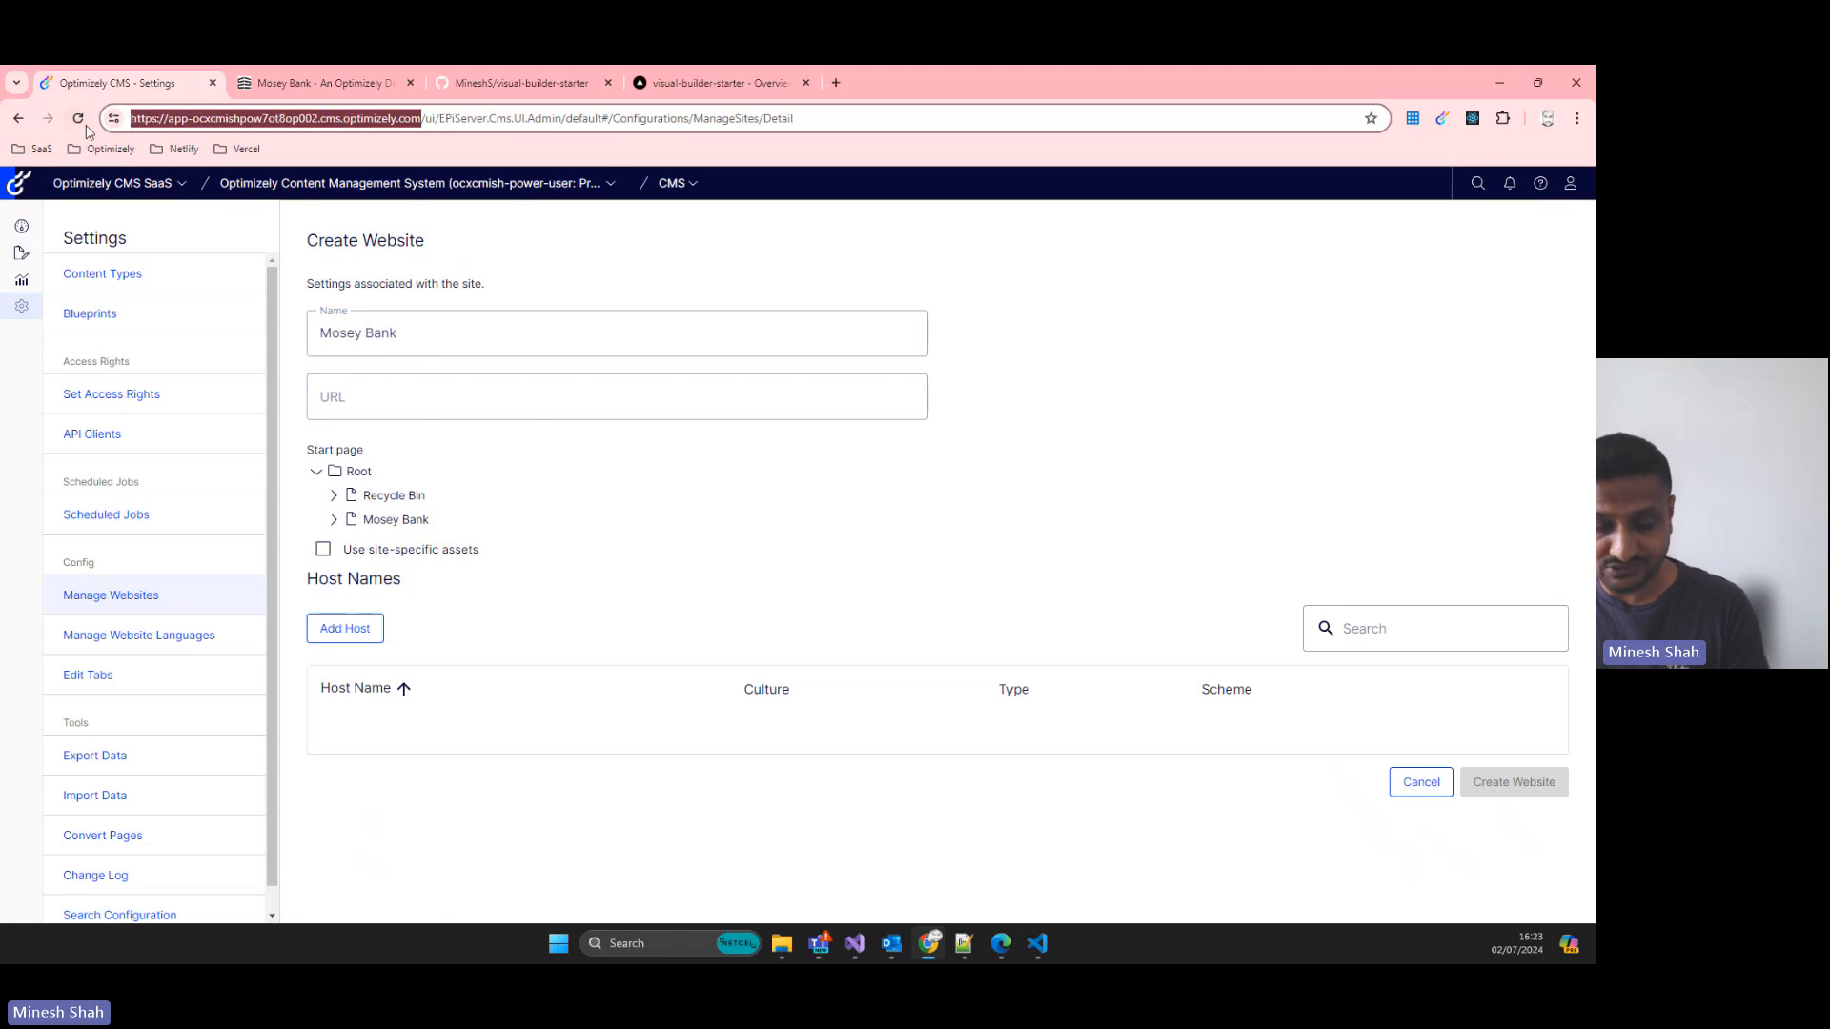
pyautogui.hotkey('ctrl', 'c')
pyautogui.click(370, 400)
pyautogui.hotkey('ctrl', 'v')
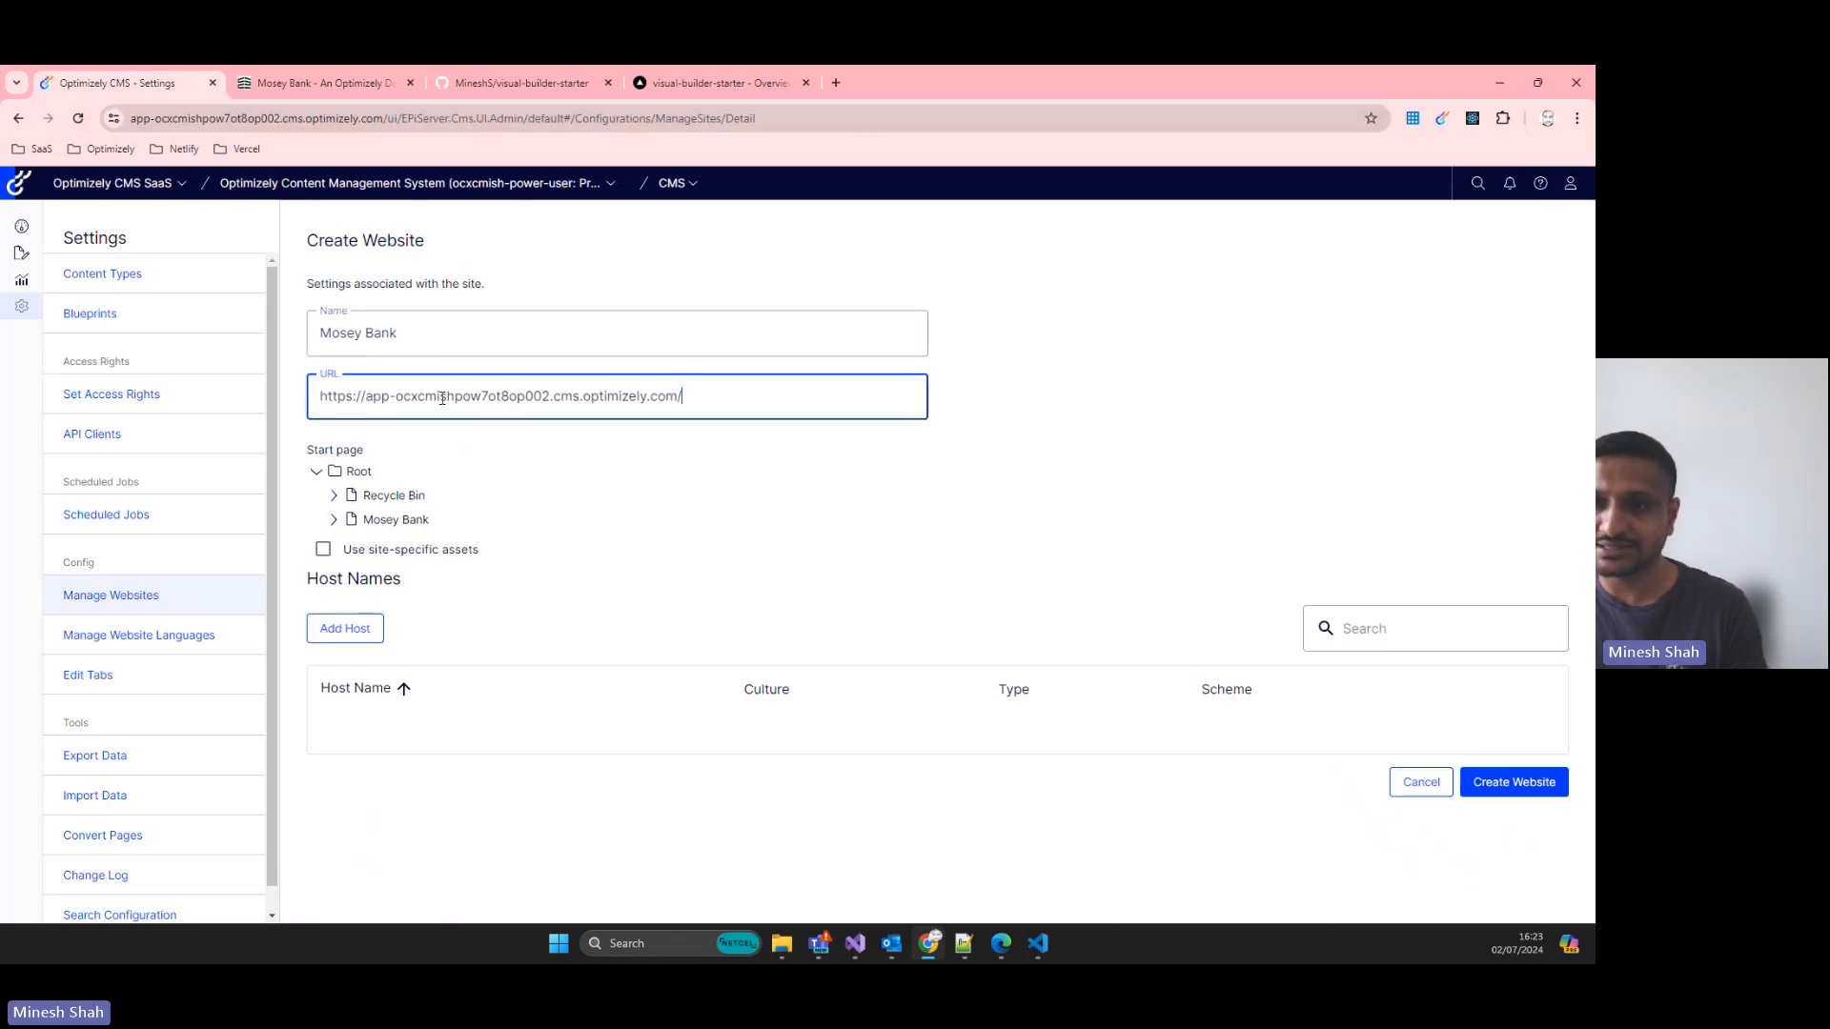
# - Set Mosey Bank as the start page, enable site-specific assets, and create the website
pyautogui.click(405, 527)
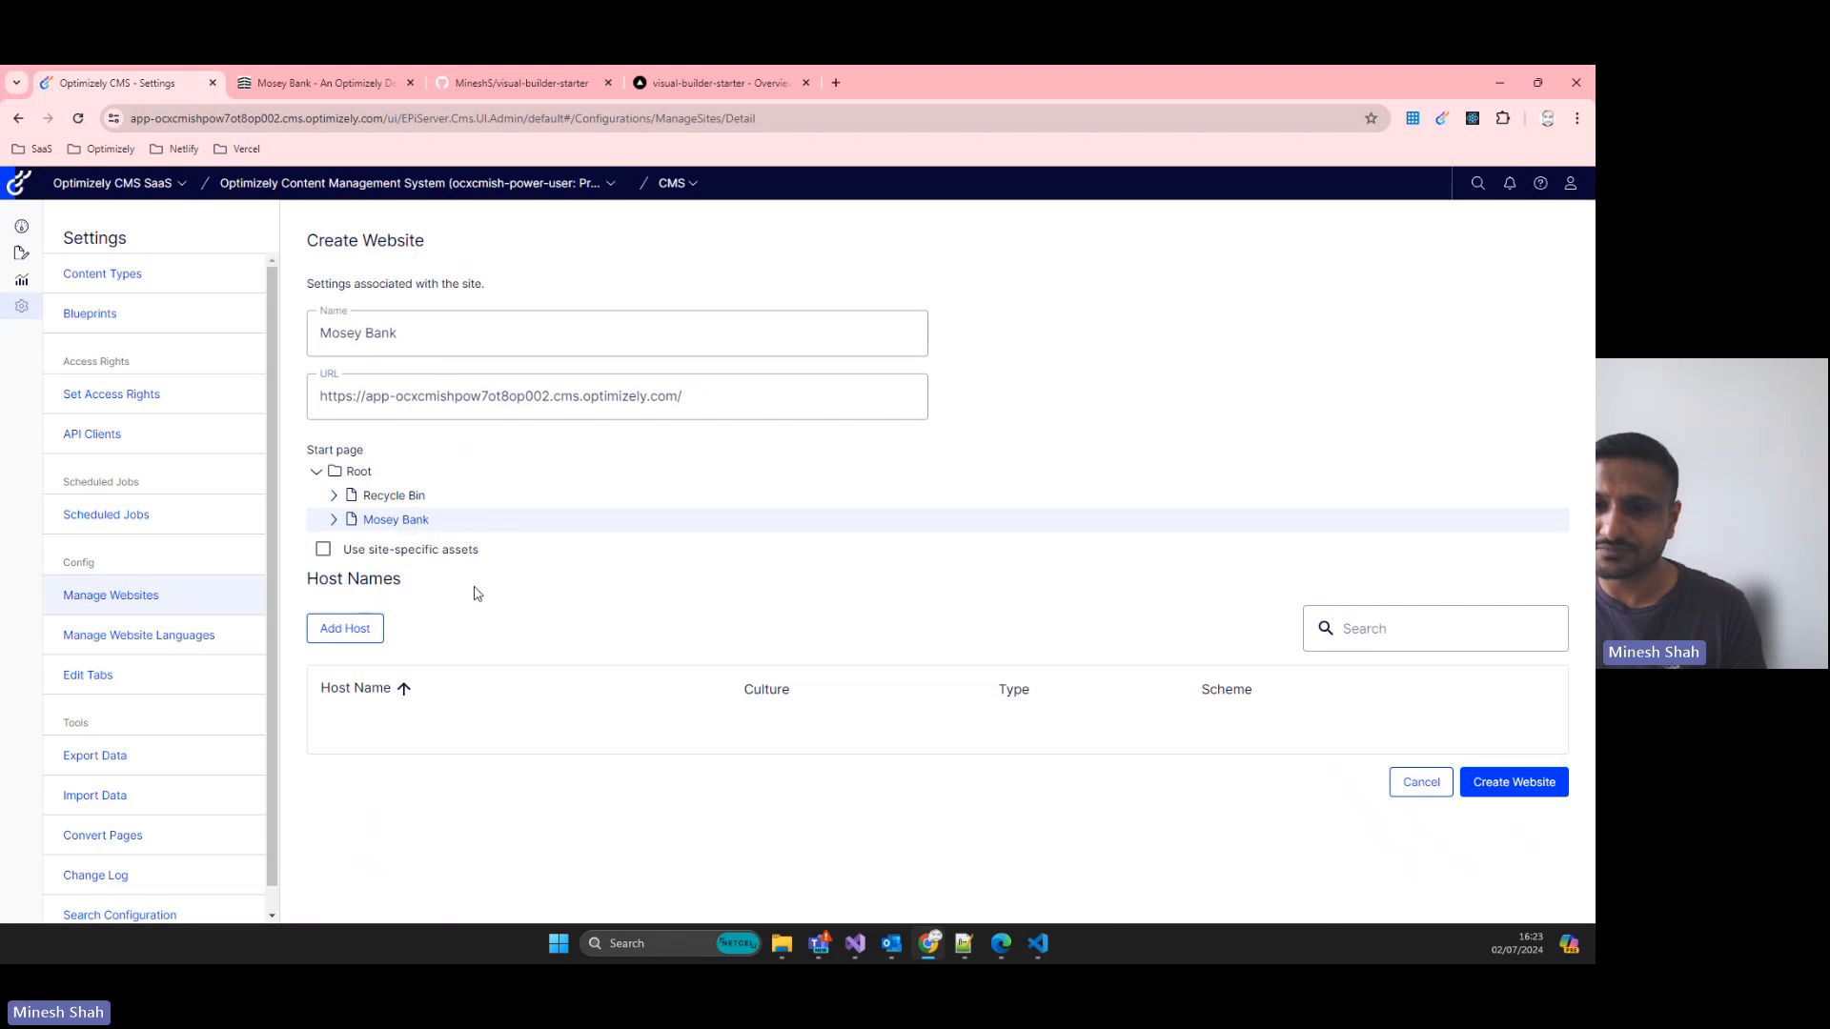
pyautogui.click(322, 552)
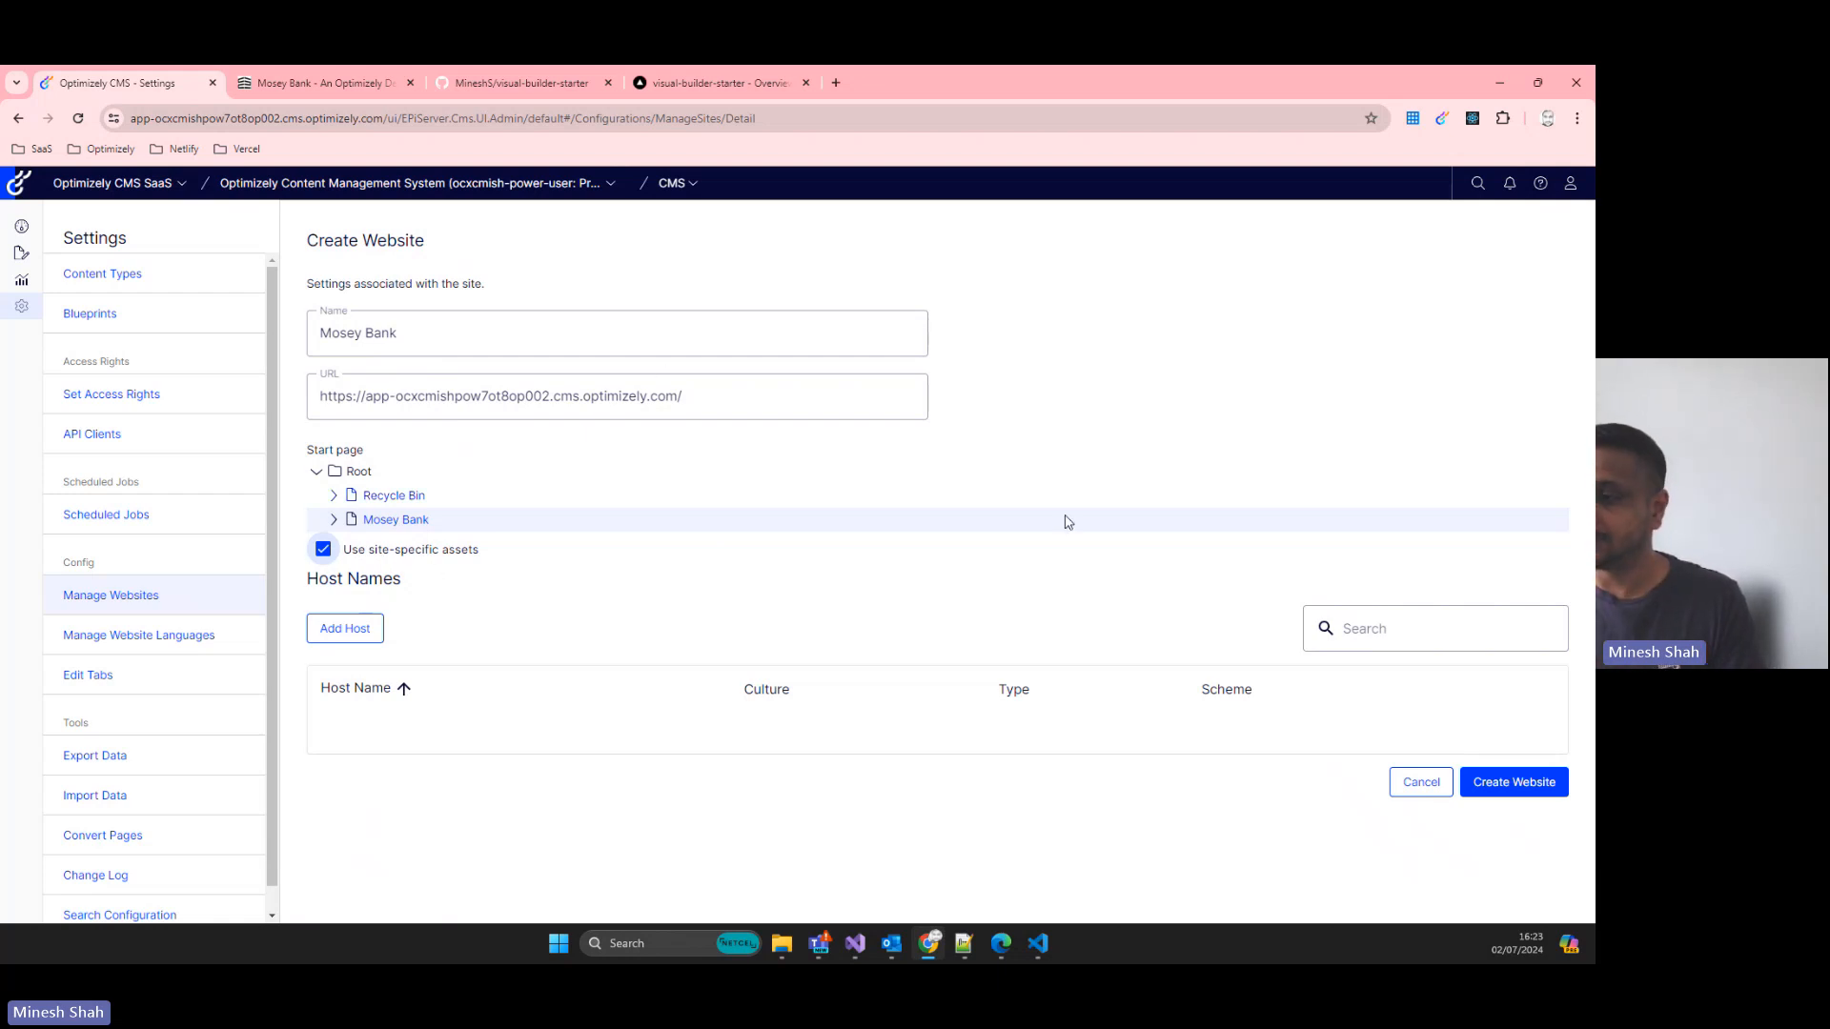
pyautogui.click(1489, 782)
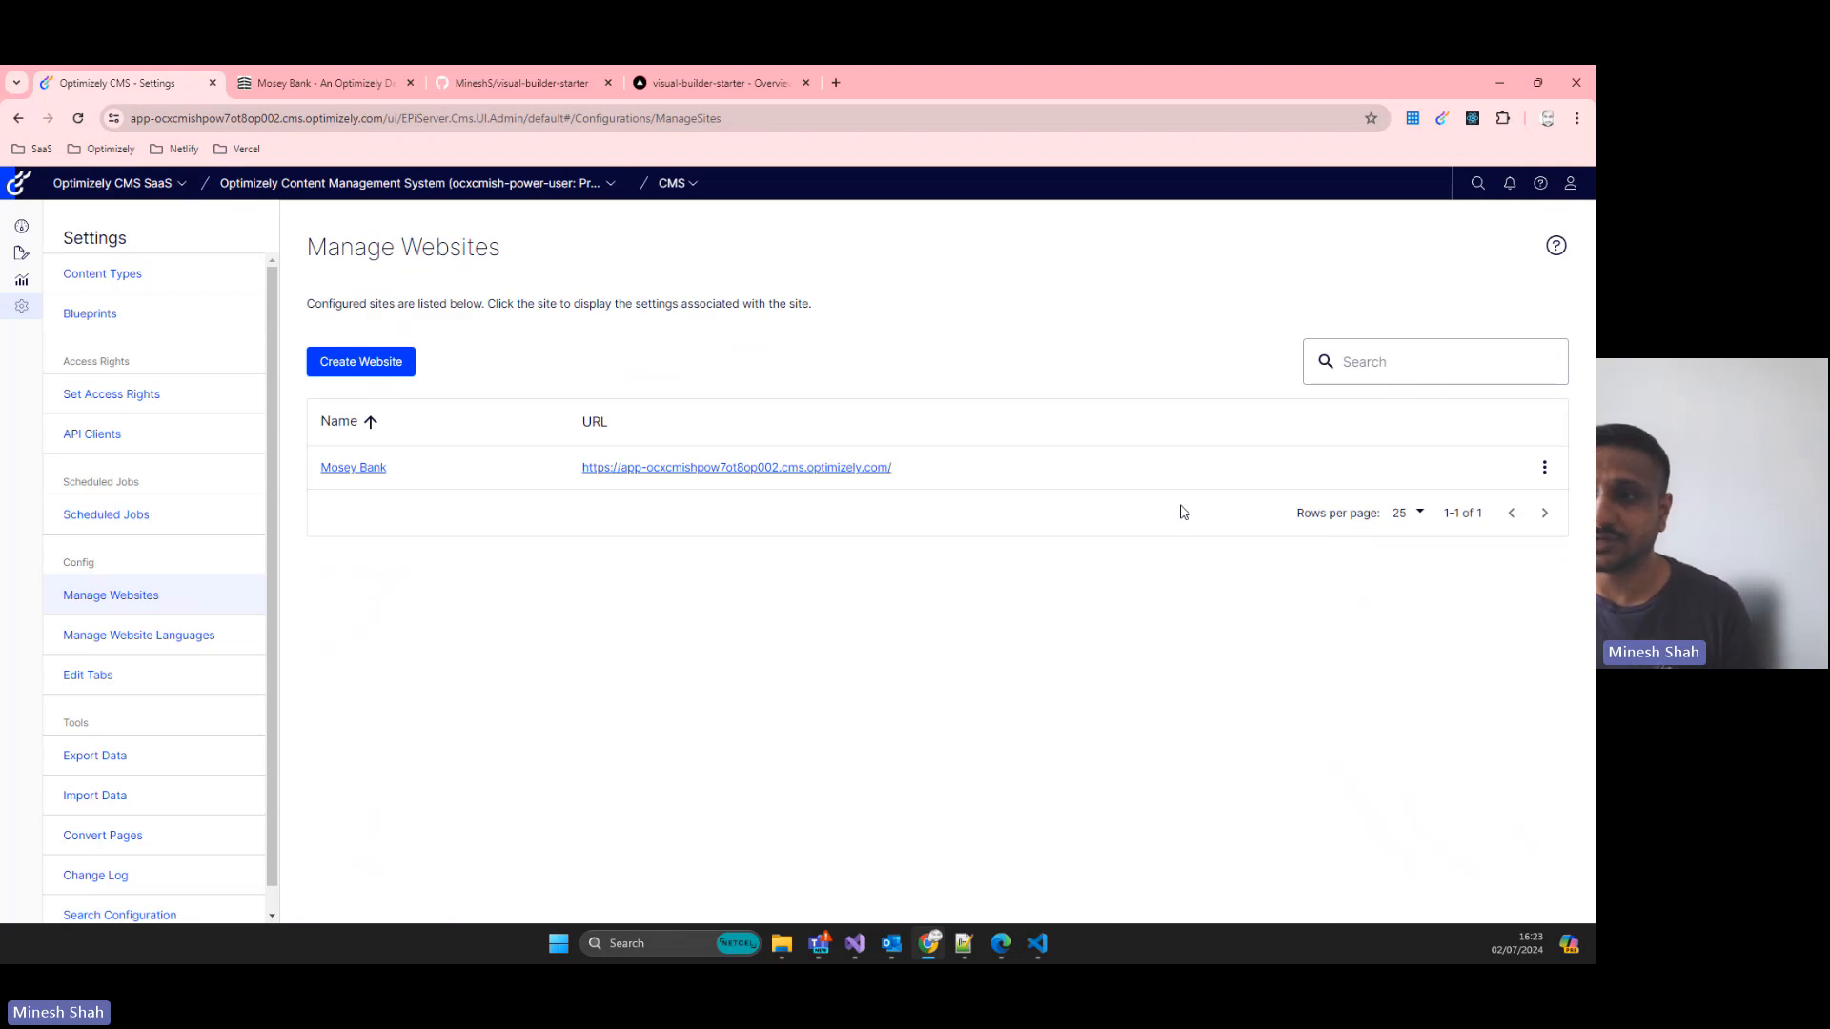
# - Open the Mosey Bank start page in the content editor and inspect the Hero section in its outline
pyautogui.click(19, 257)
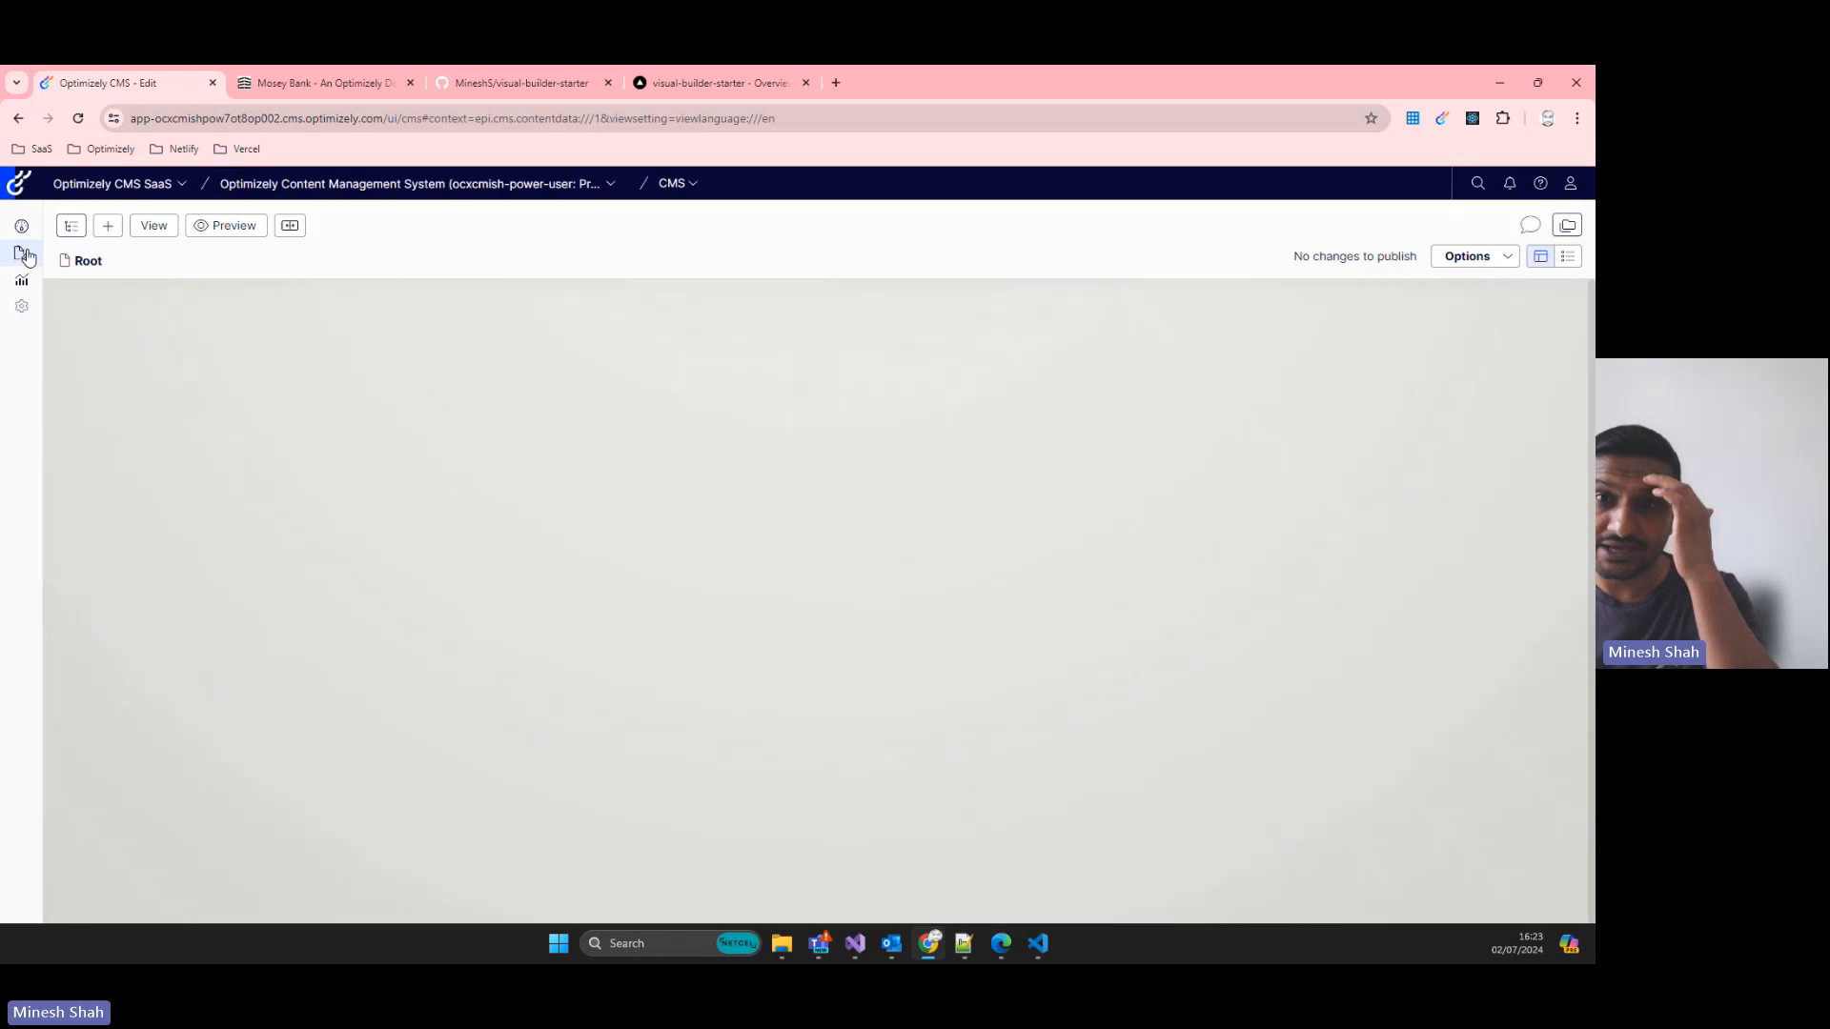
pyautogui.click(71, 226)
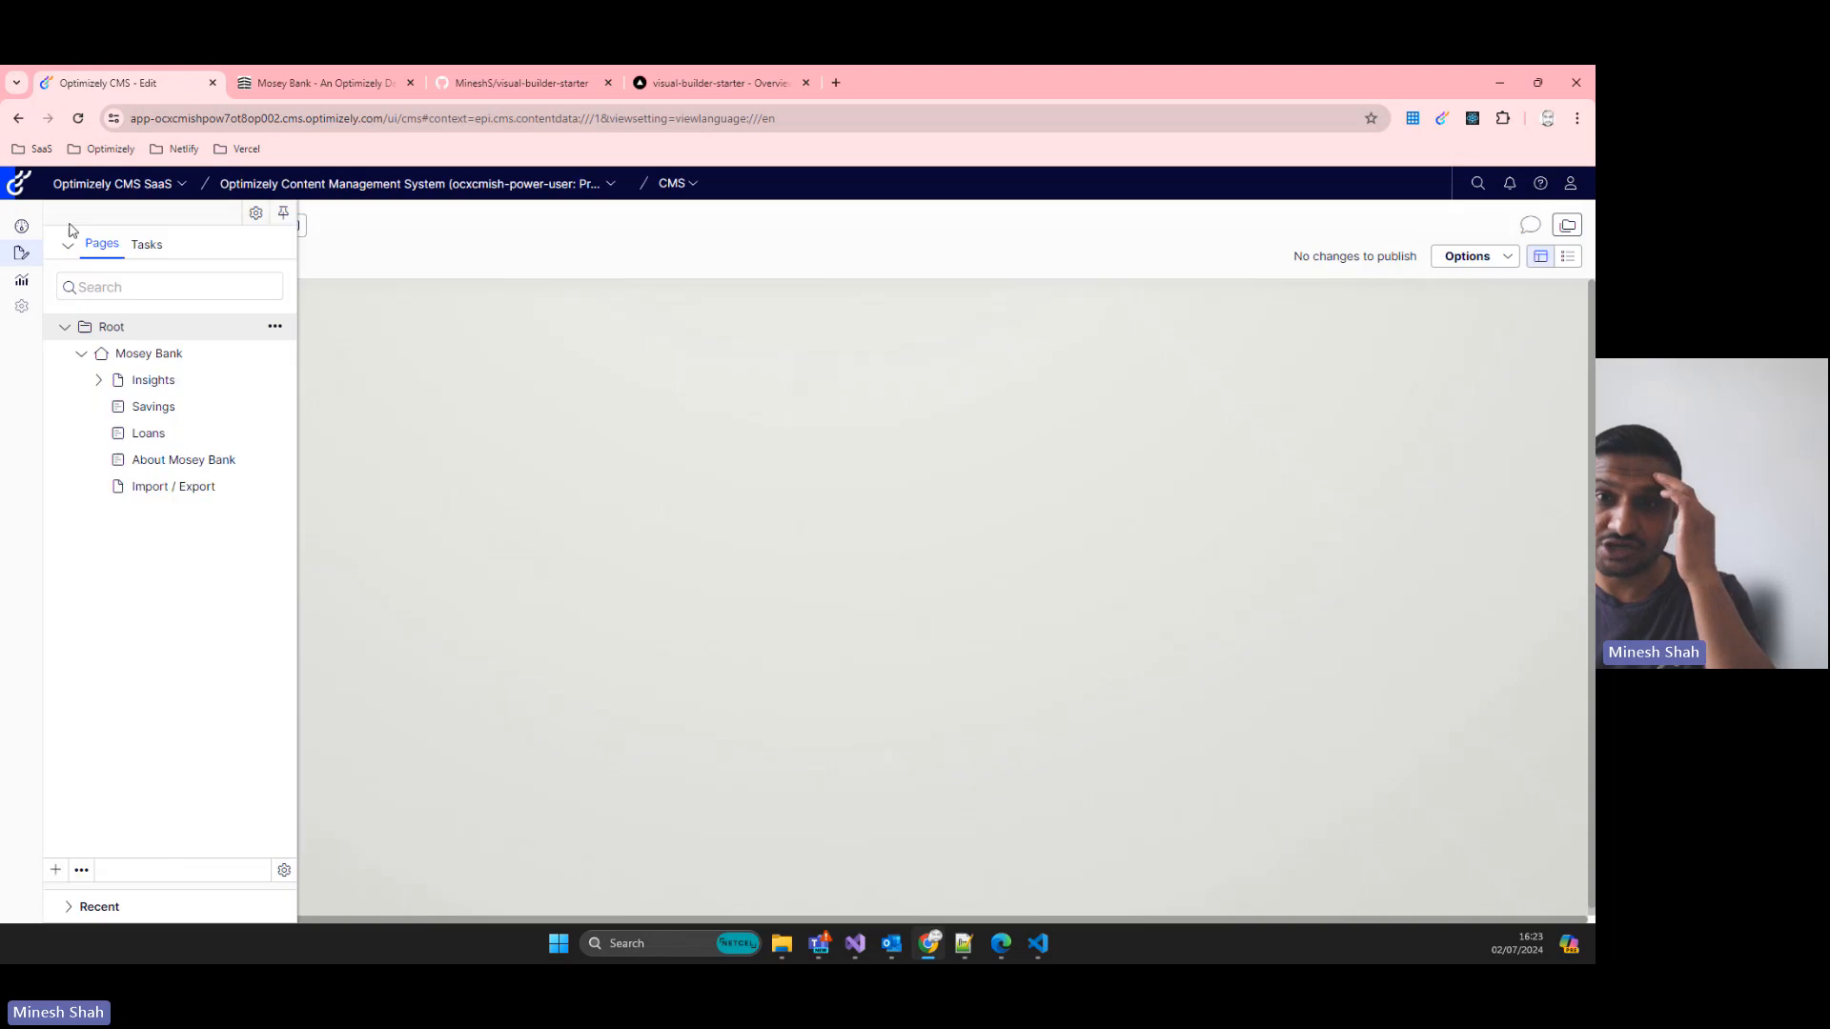
pyautogui.click(138, 353)
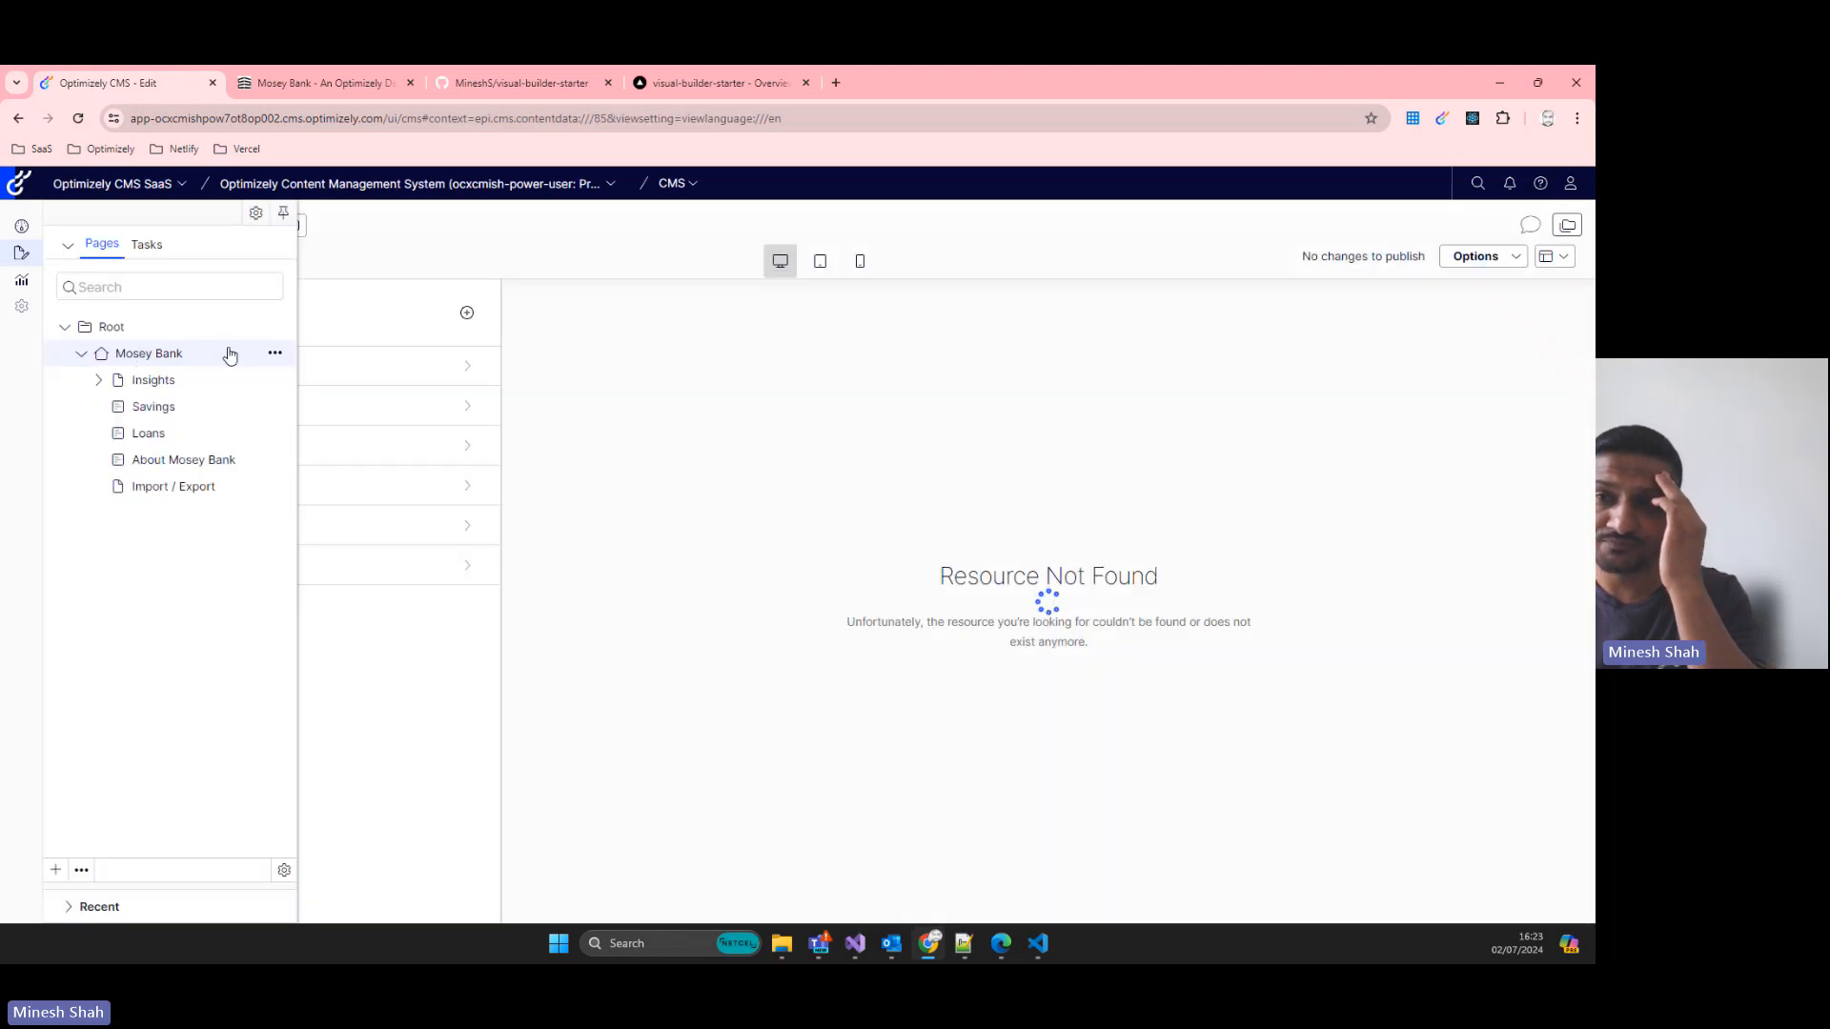
pyautogui.click(455, 267)
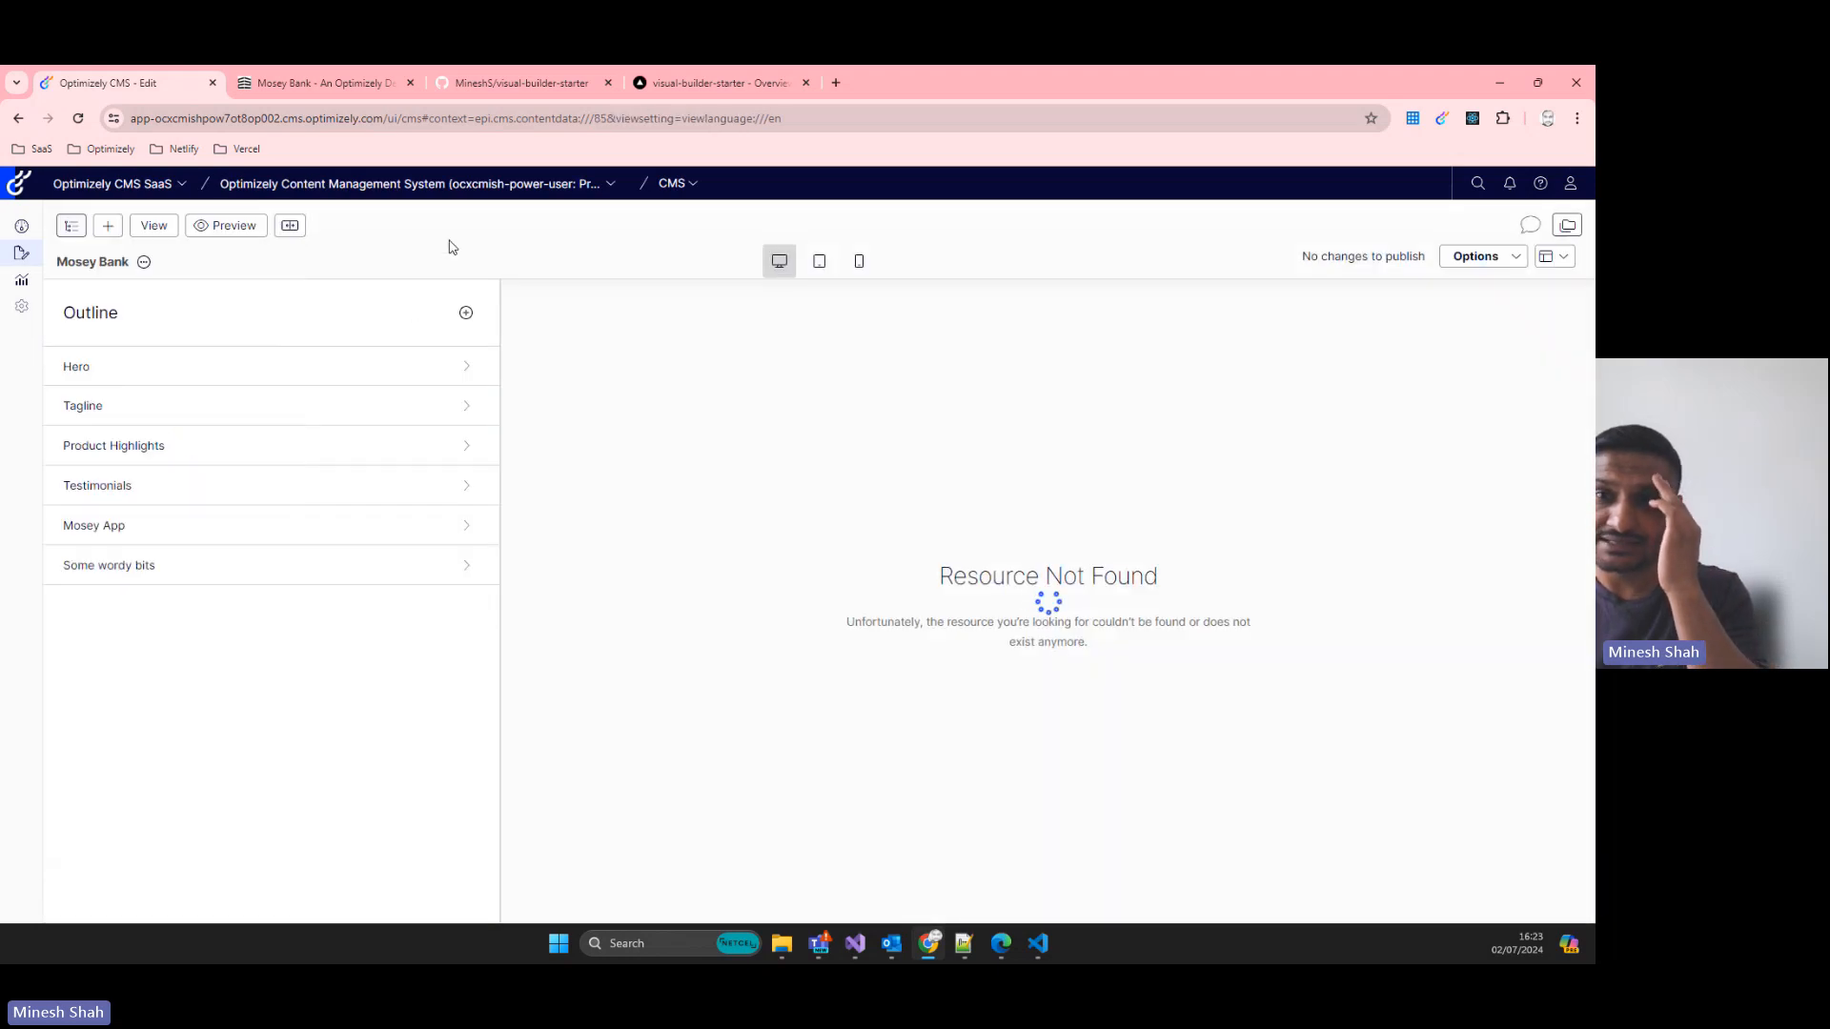
pyautogui.click(187, 384)
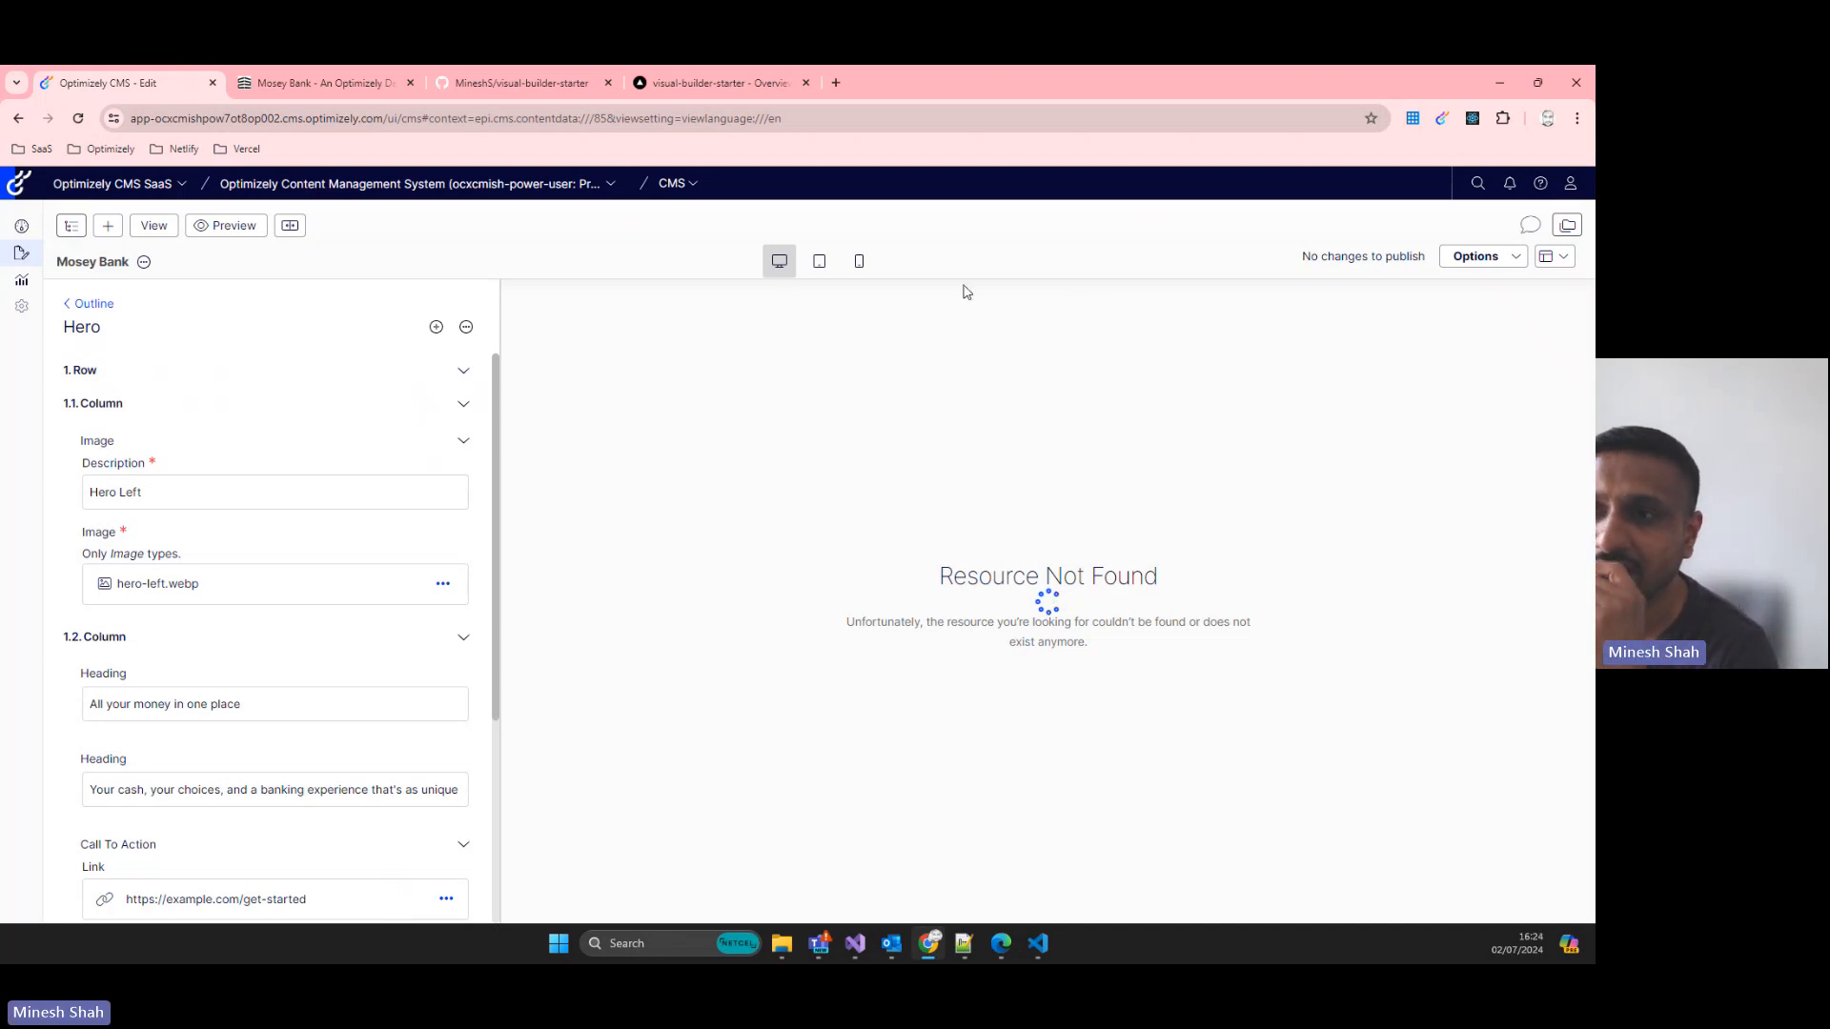
# - Open Content Synchronization in Optimizely Graph and start the Optimizely Graph Full Synchronization job
pyautogui.click(690, 191)
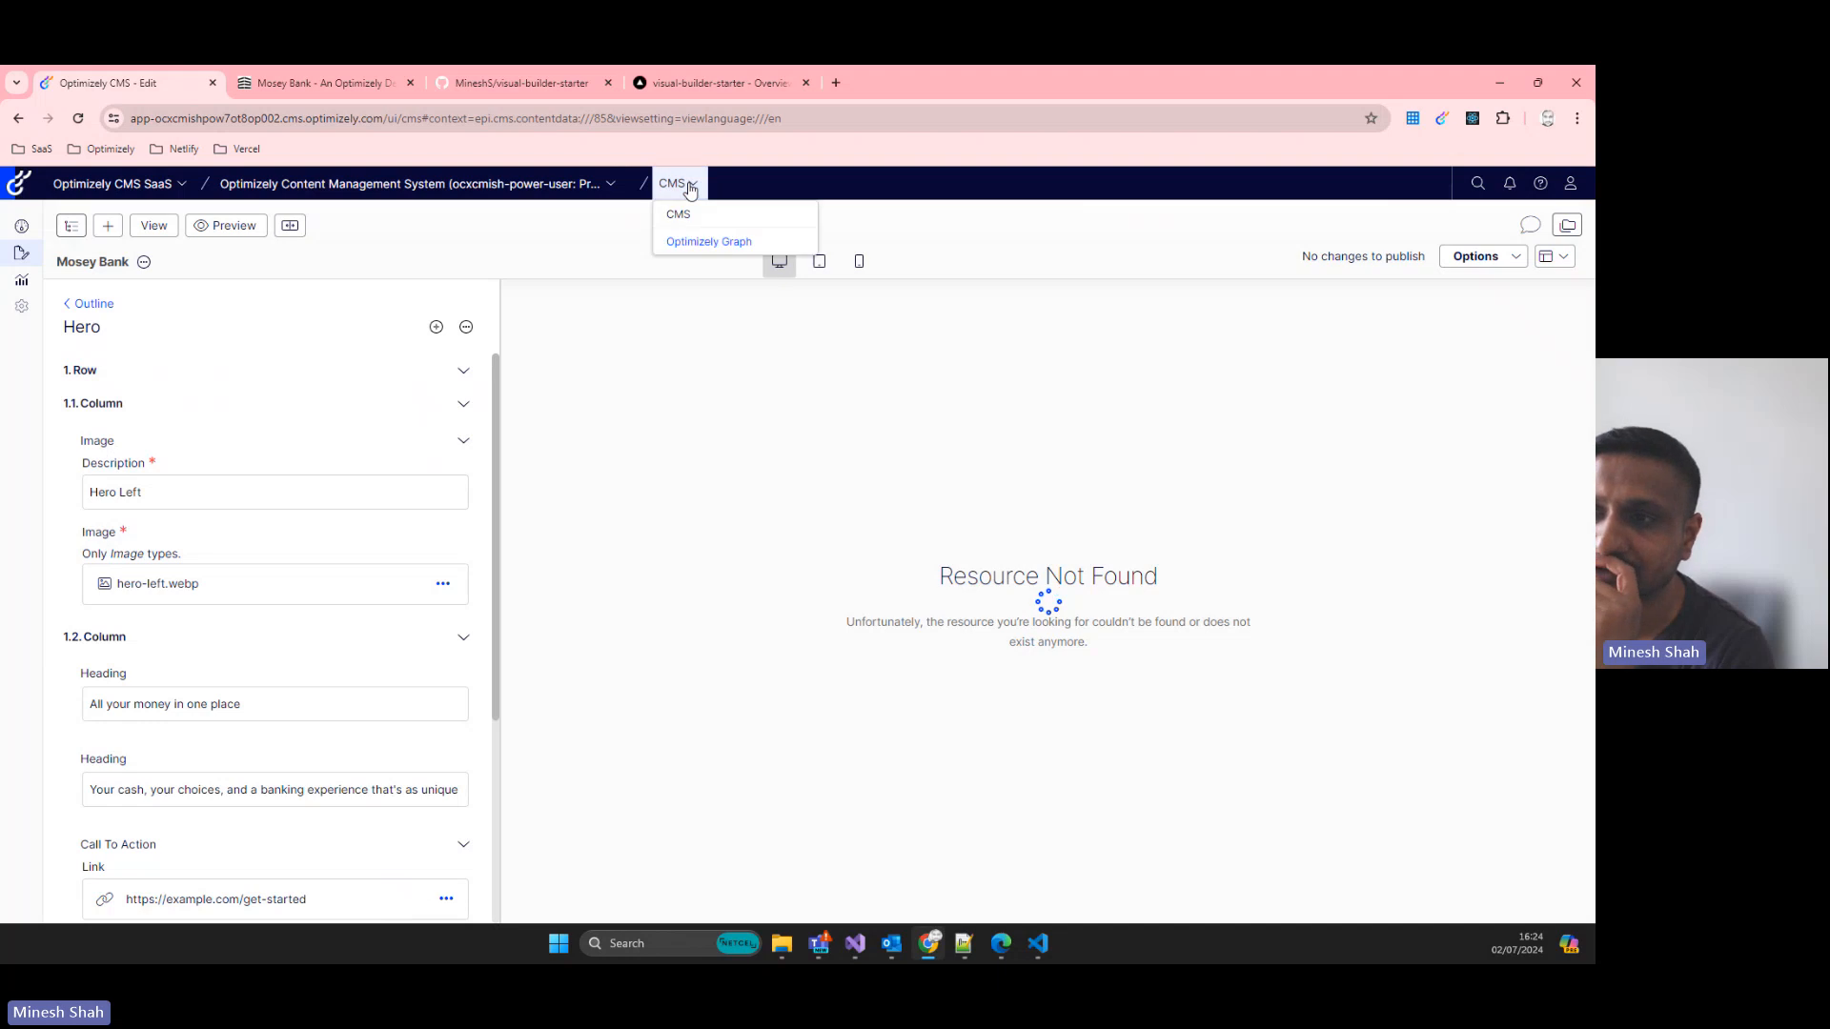
pyautogui.click(697, 244)
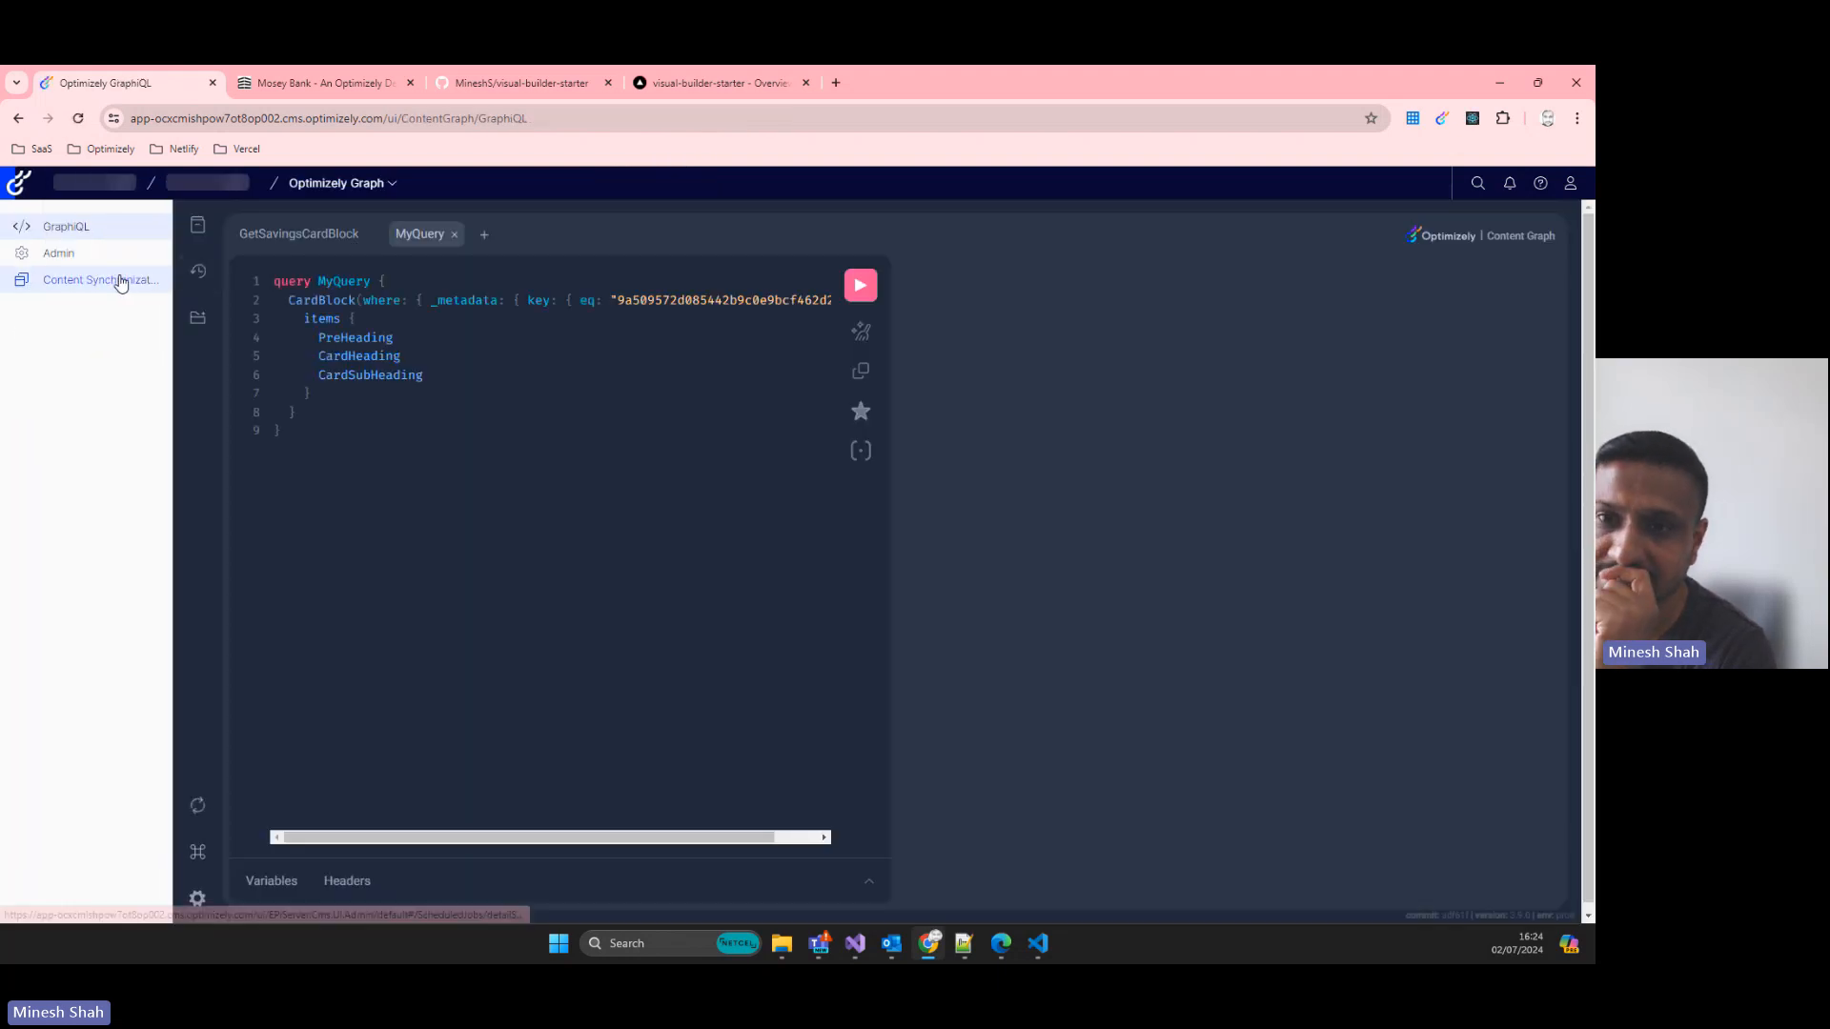
pyautogui.click(120, 281)
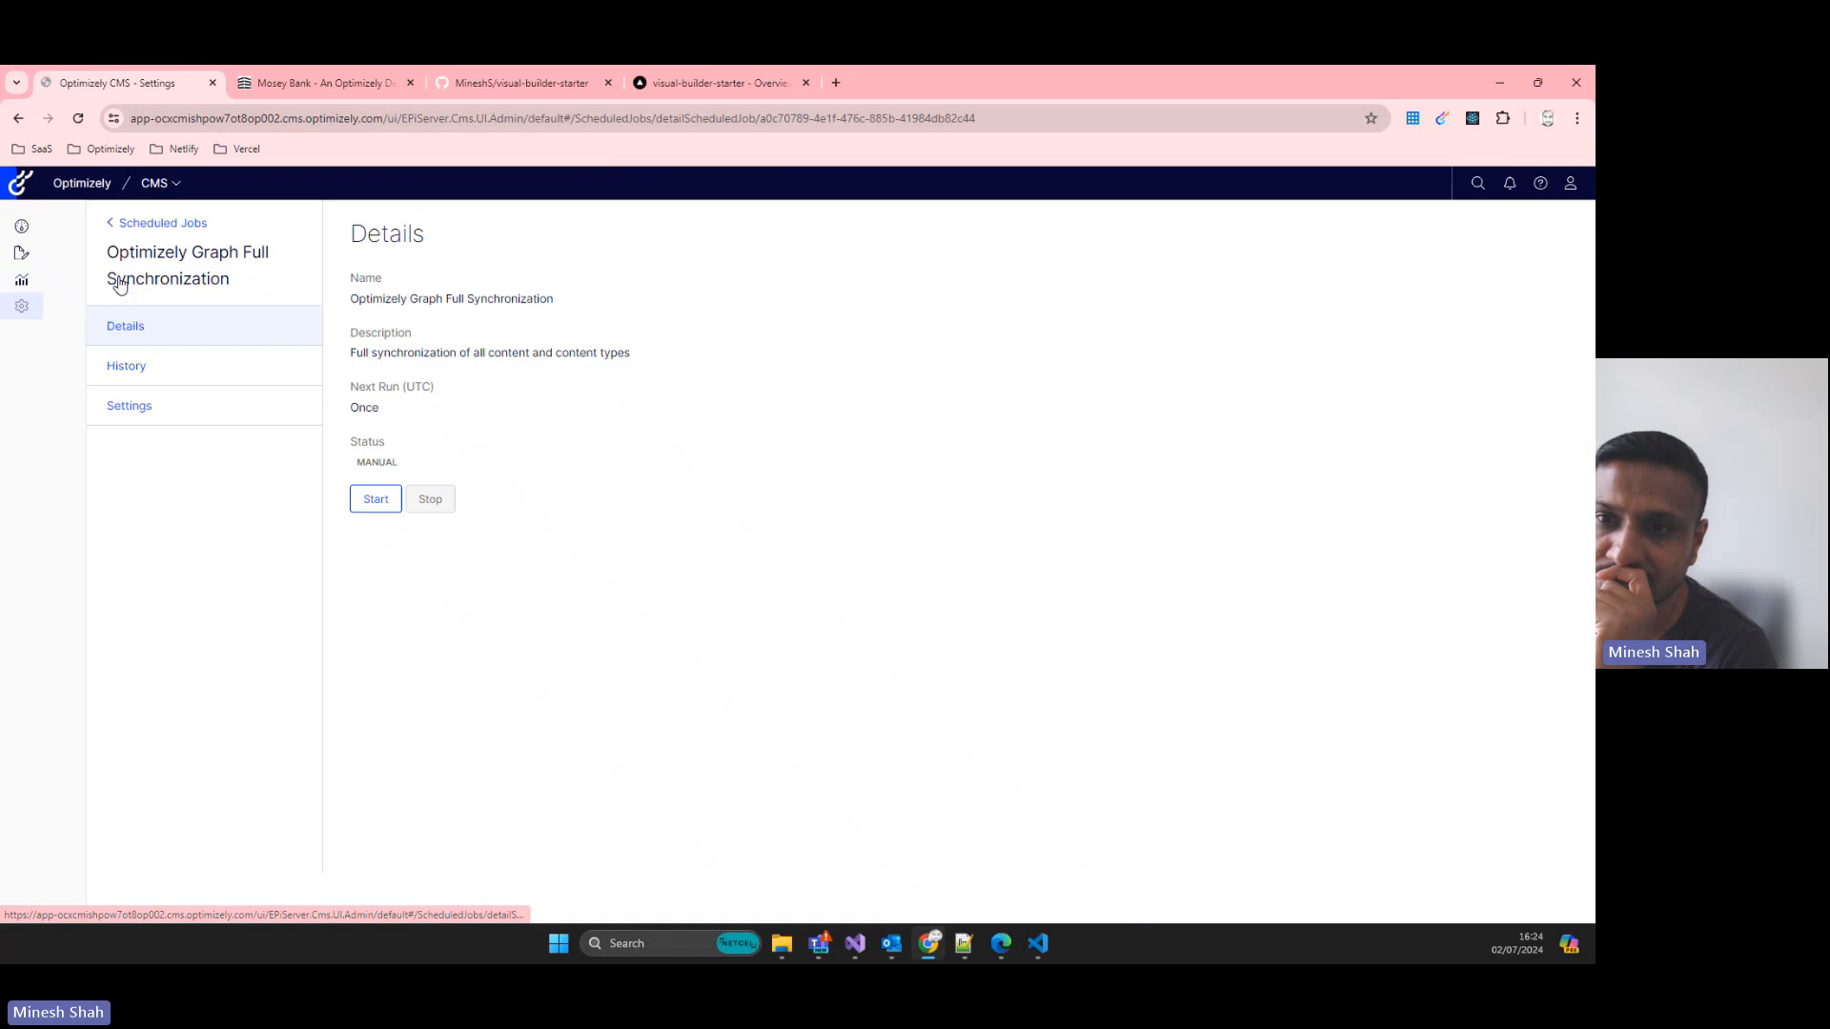
pyautogui.click(345, 499)
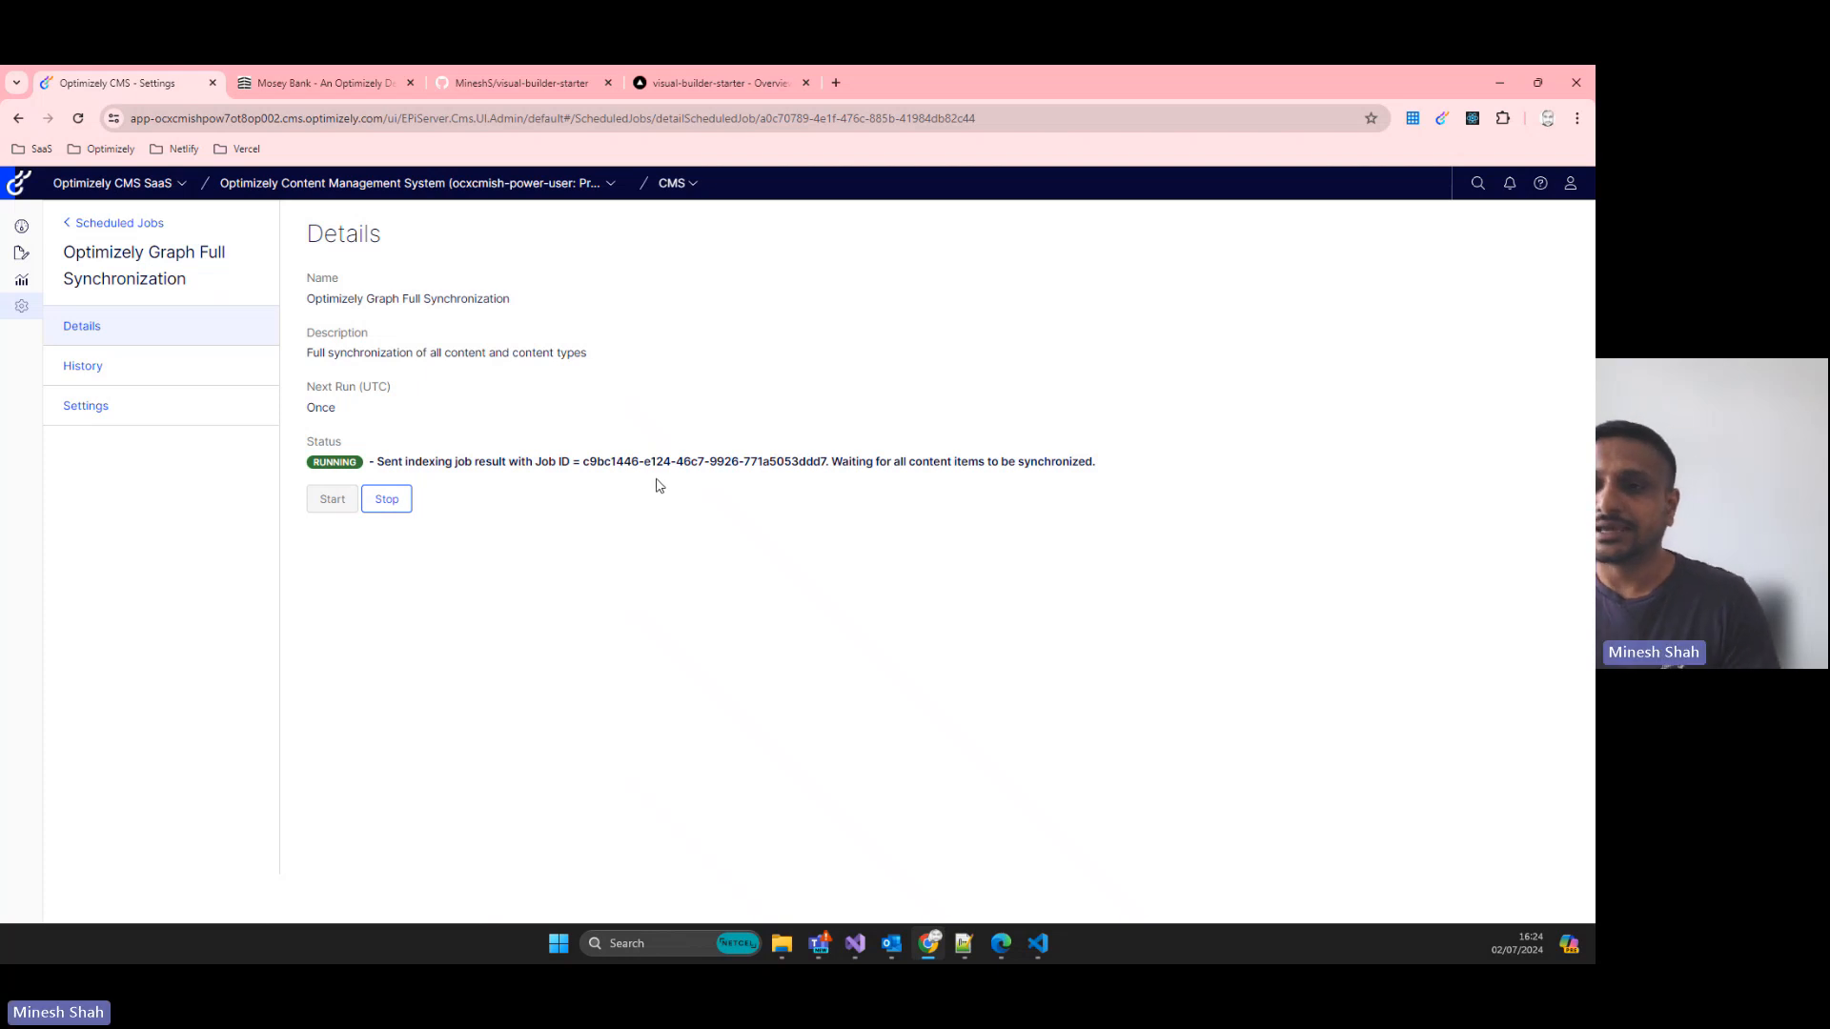
# - Switch to Vercel and import the visual-builder-starter Git repository as a new project
pyautogui.click(512, 82)
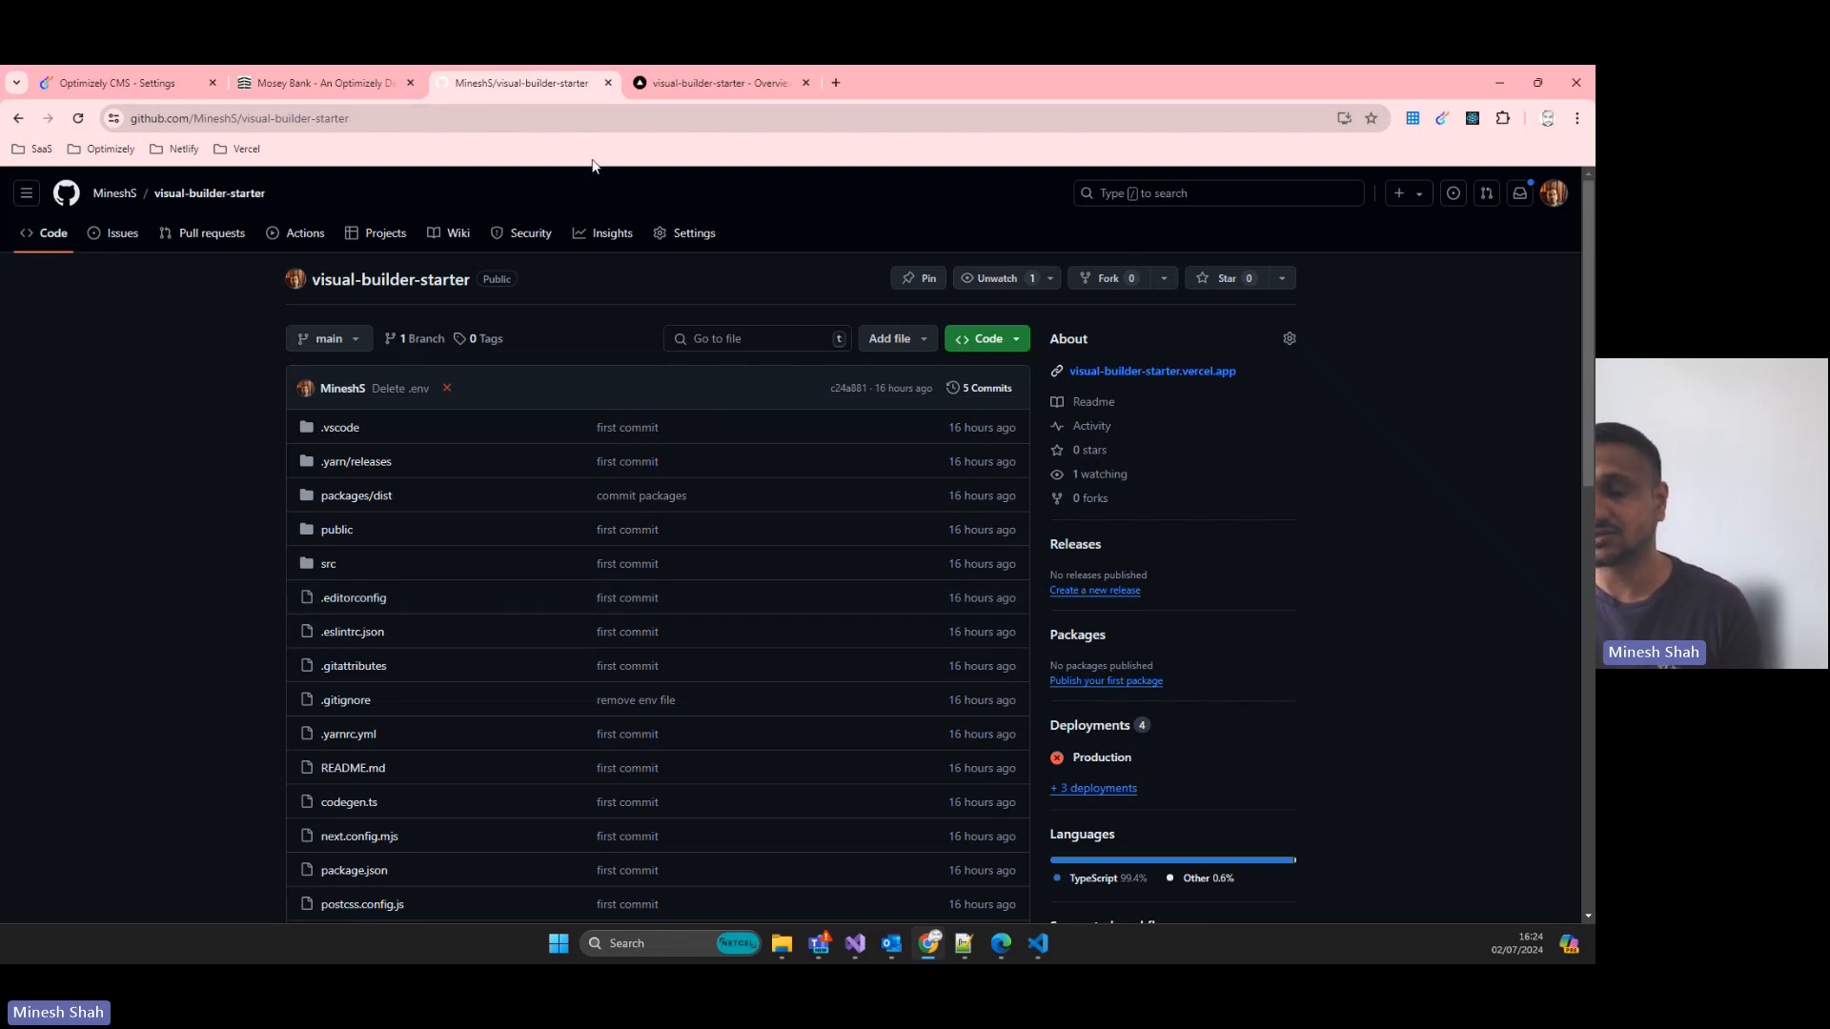
pyautogui.click(662, 82)
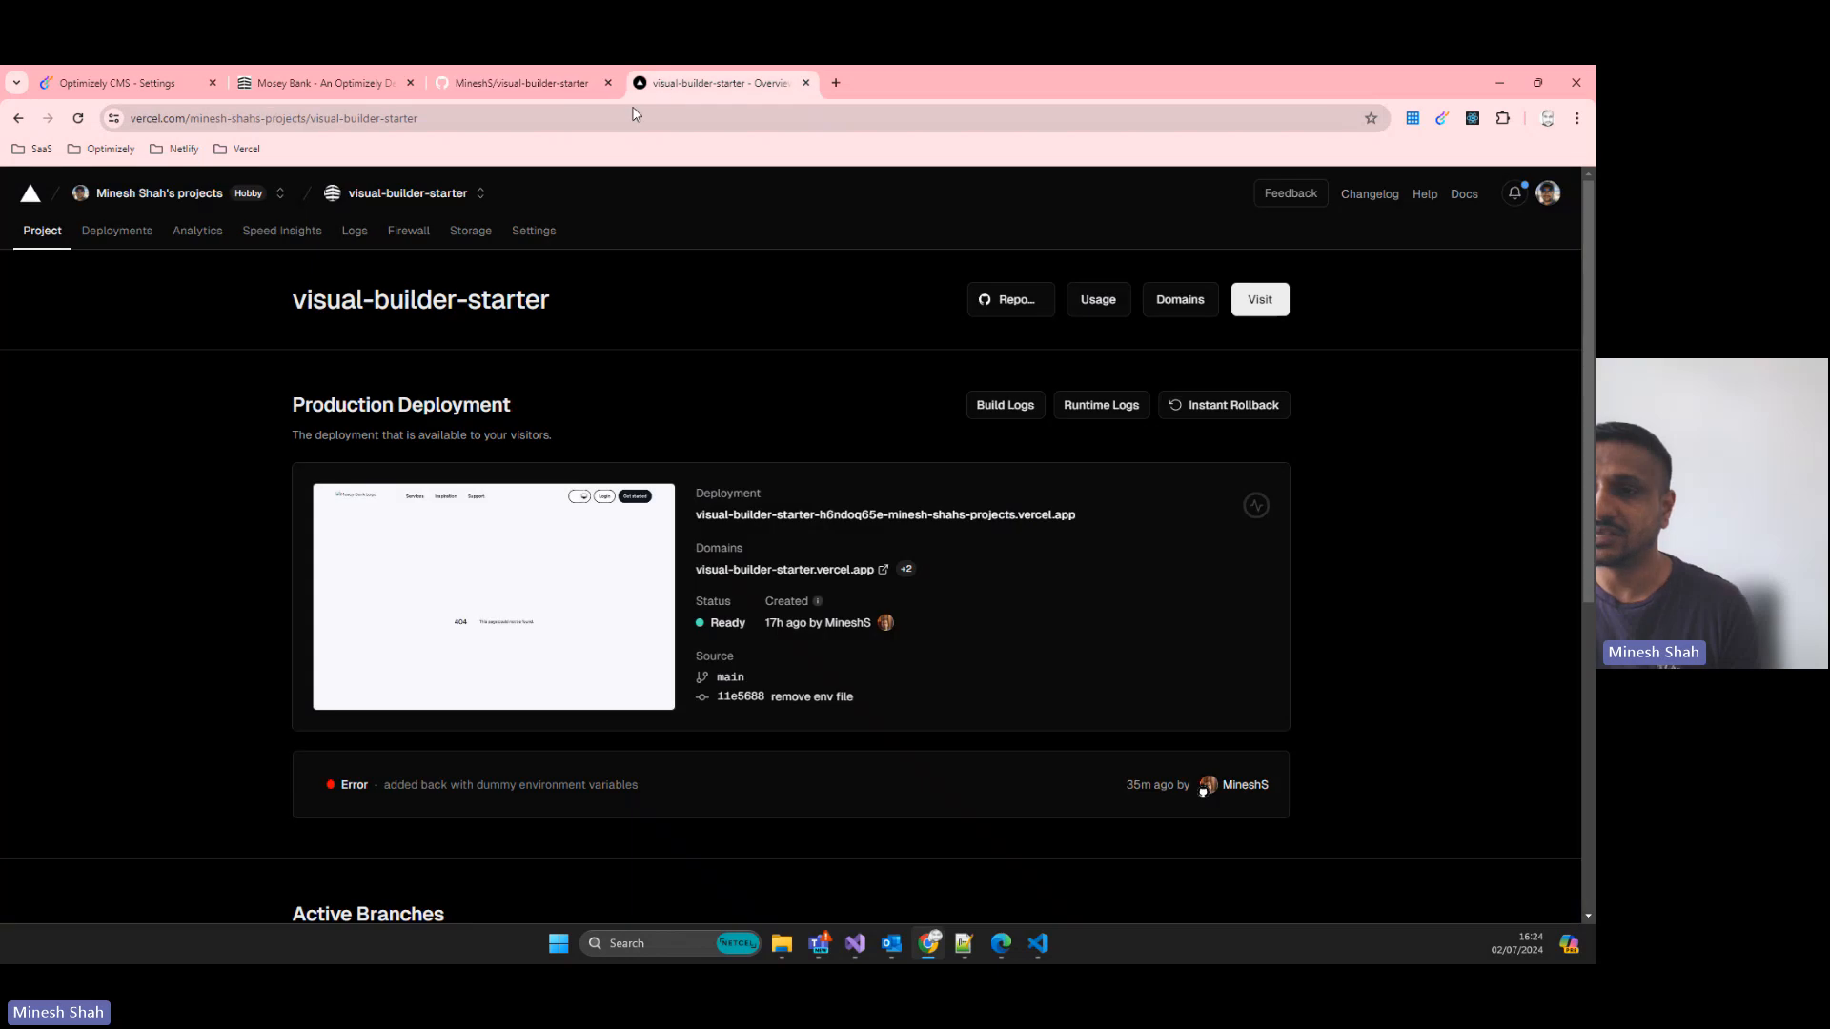
pyautogui.click(30, 196)
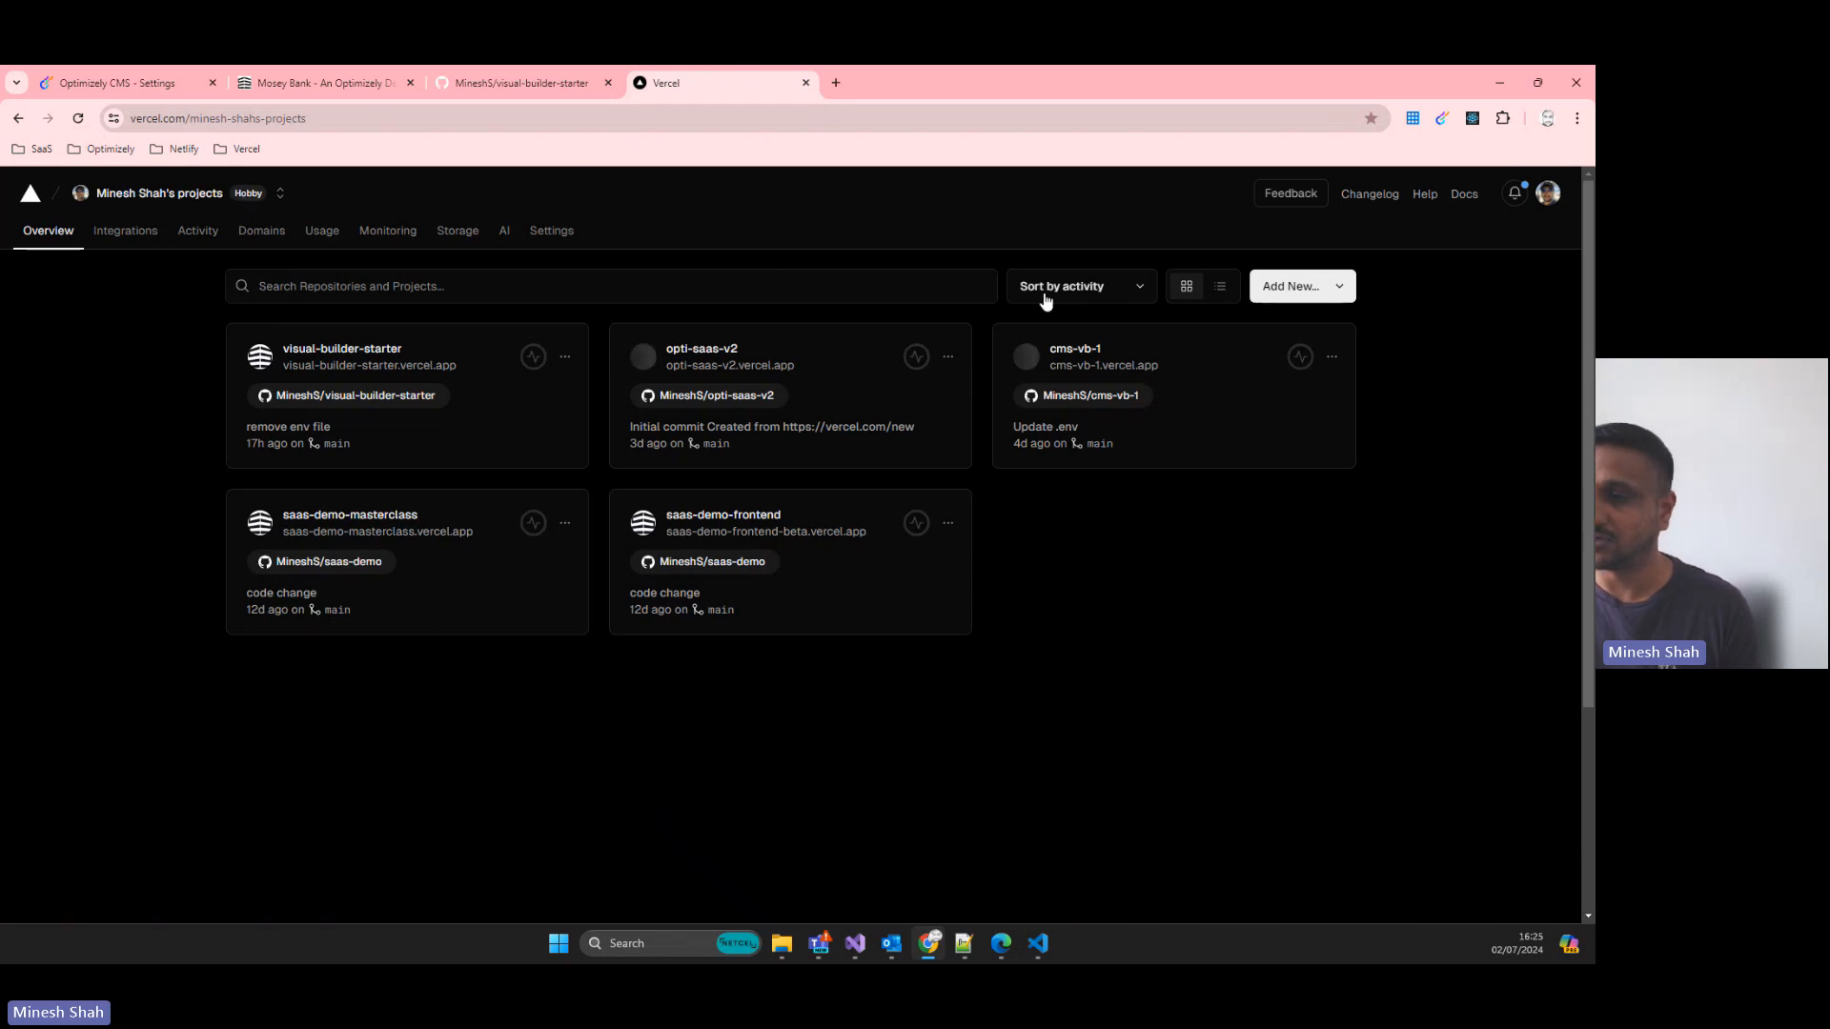
pyautogui.click(1298, 288)
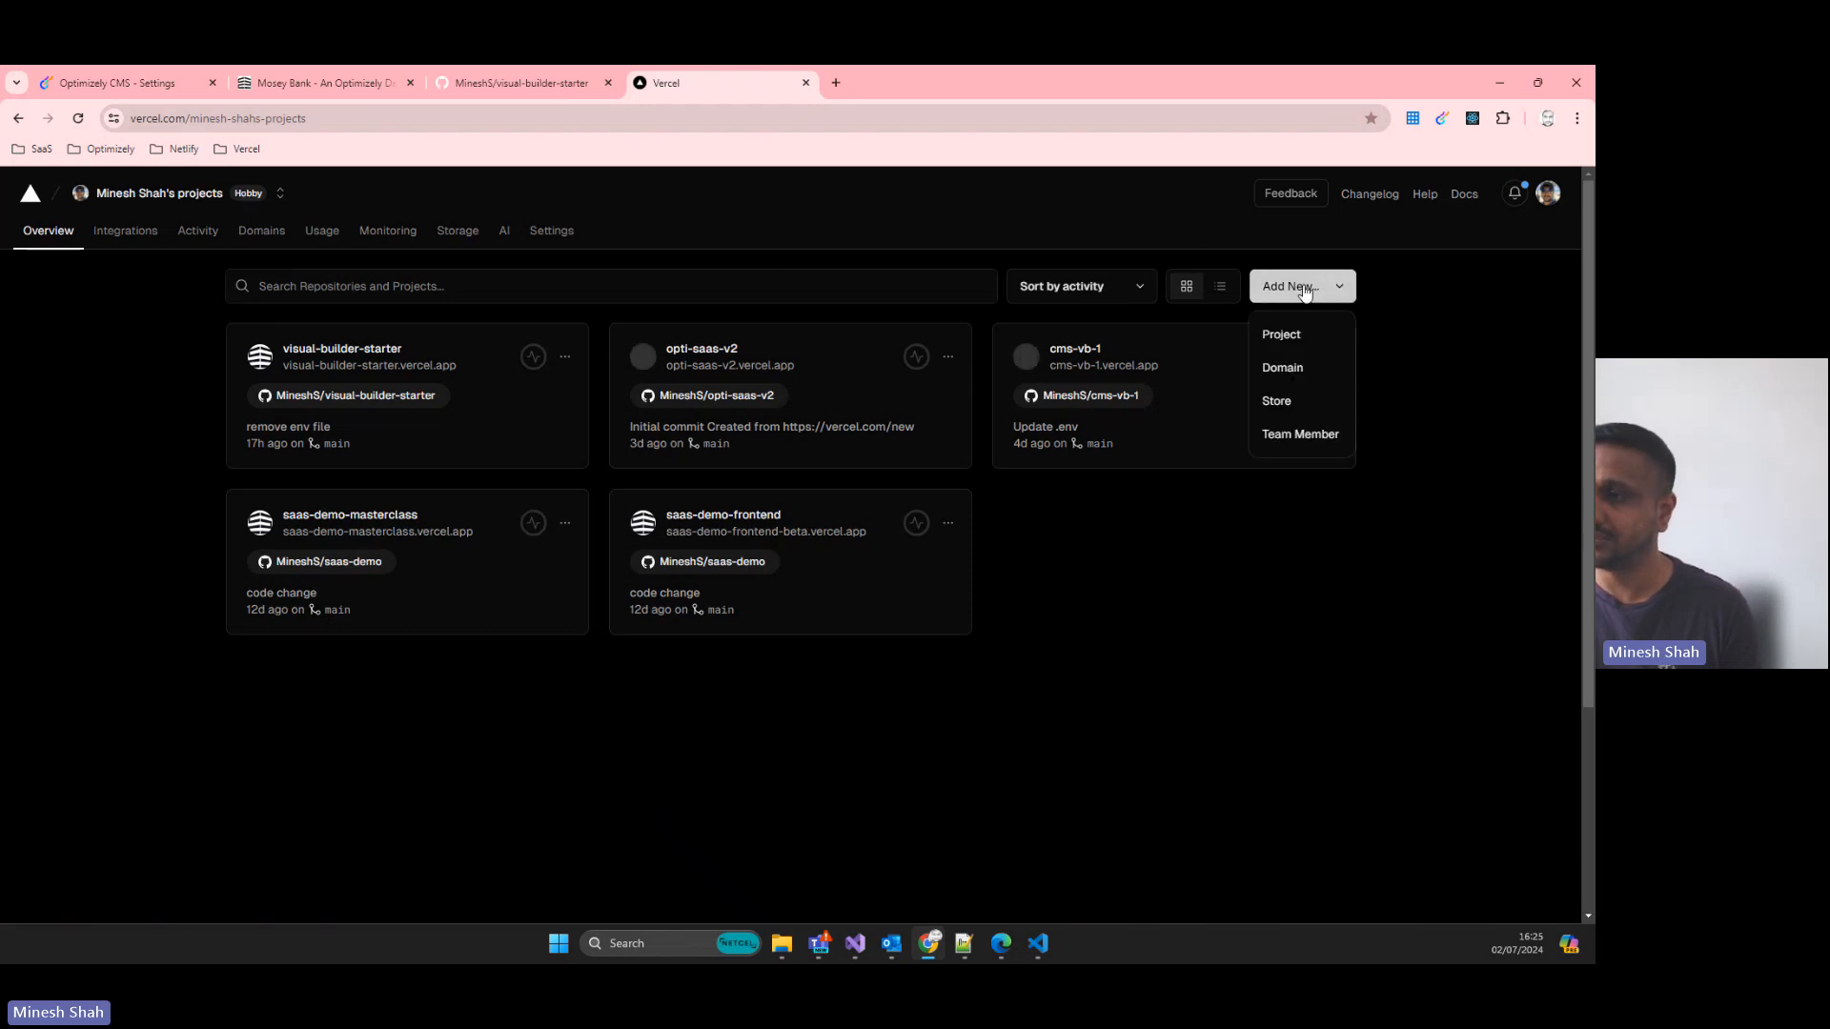
pyautogui.click(1288, 340)
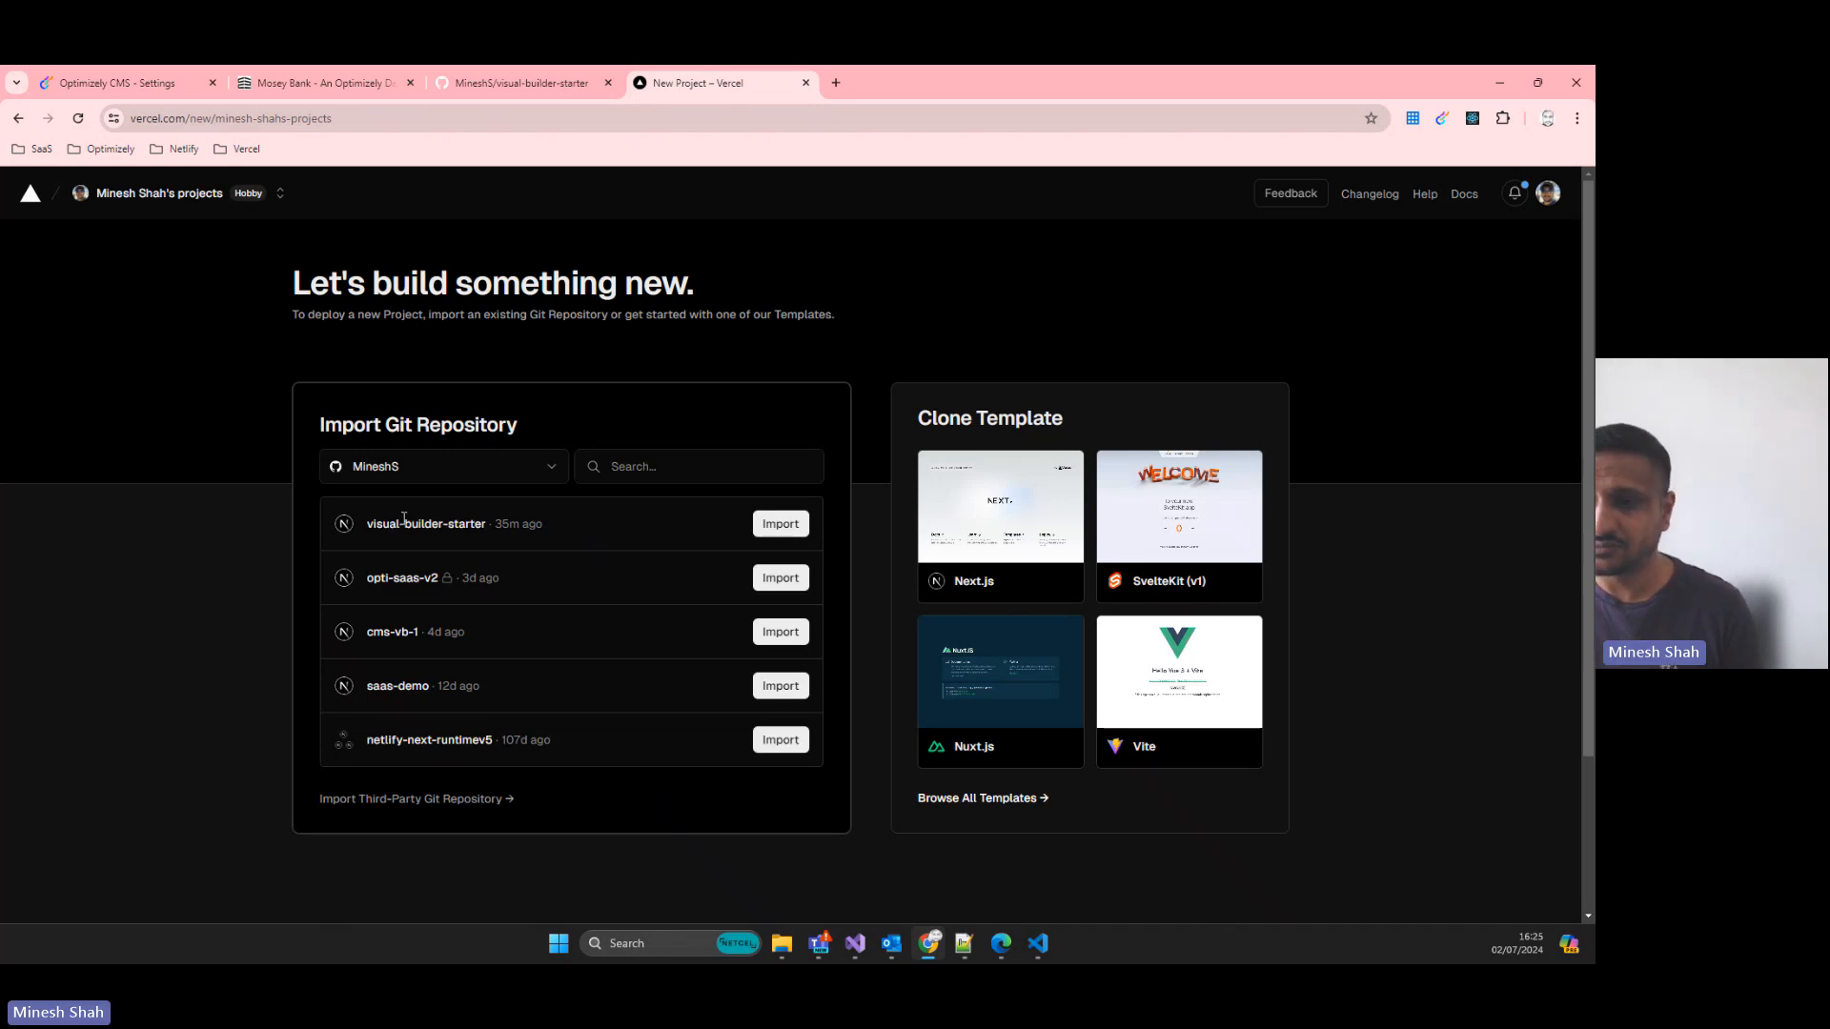
pyautogui.click(770, 527)
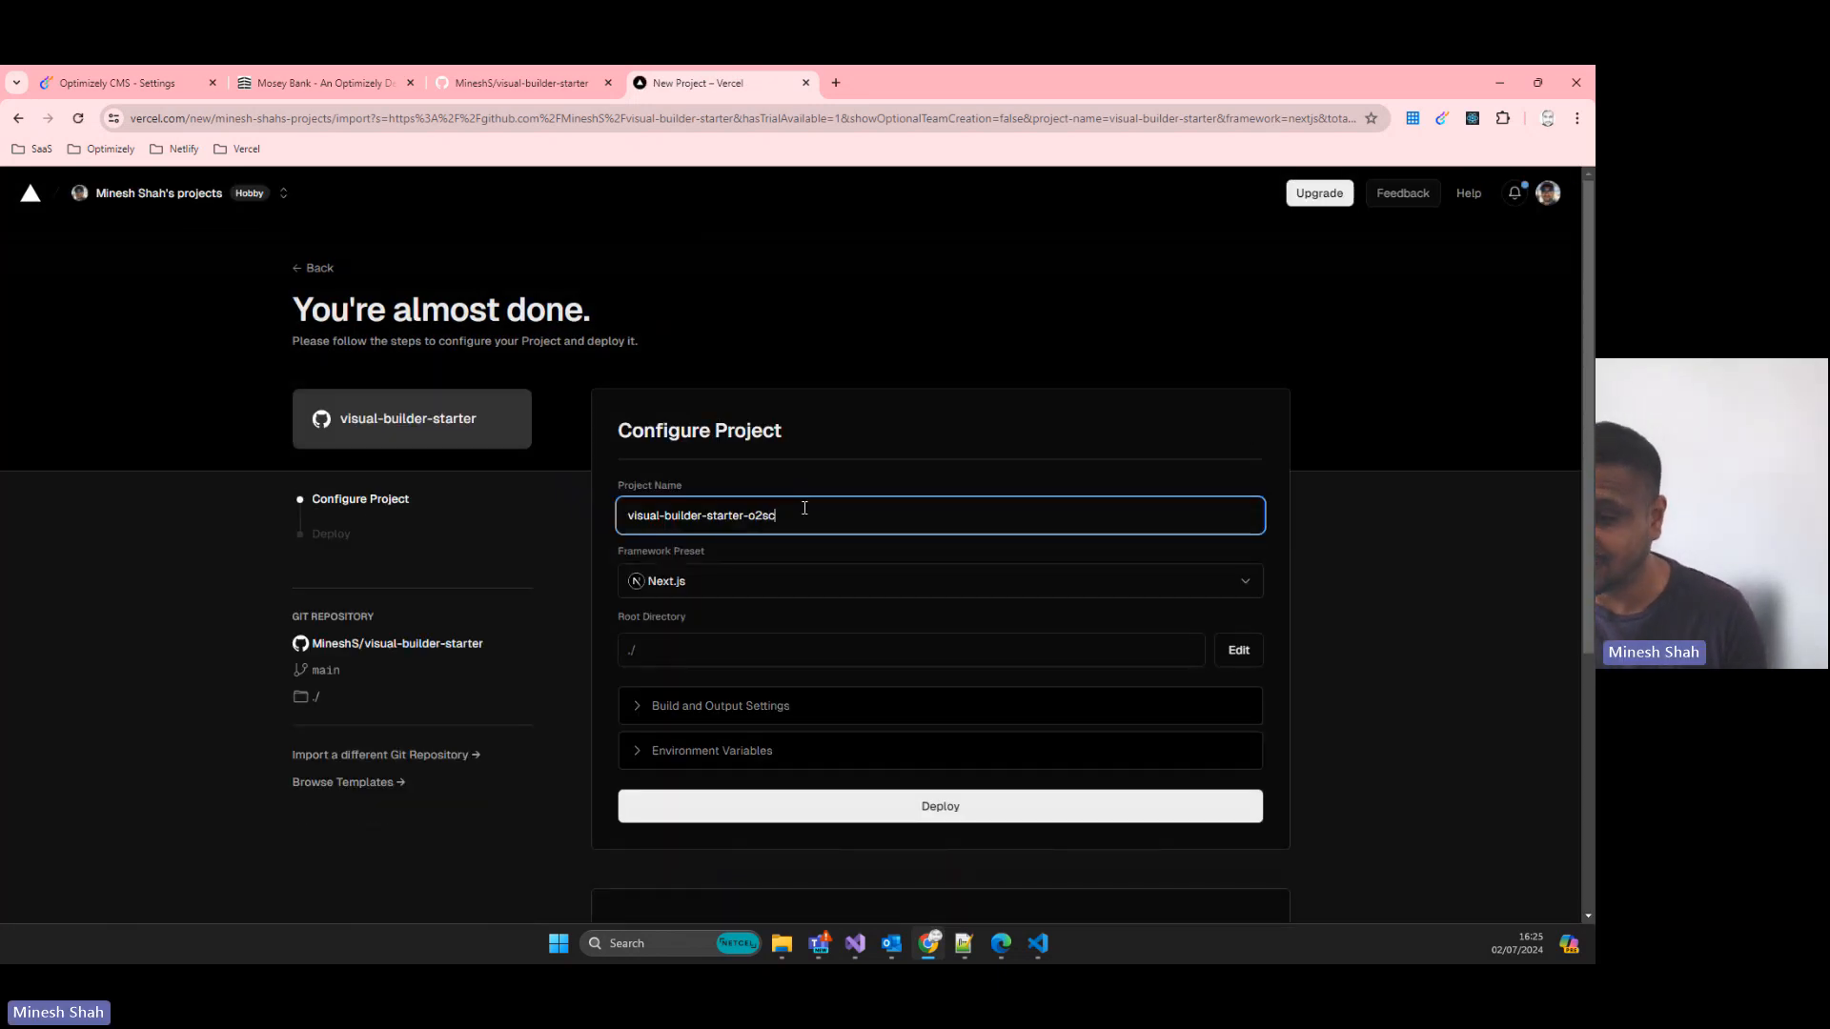
# - Name the project visual-builder-starter-2 and check its build and output settings
pyautogui.press('BackSpace')
pyautogui.press('BackSpace')
pyautogui.press('BackSpace')
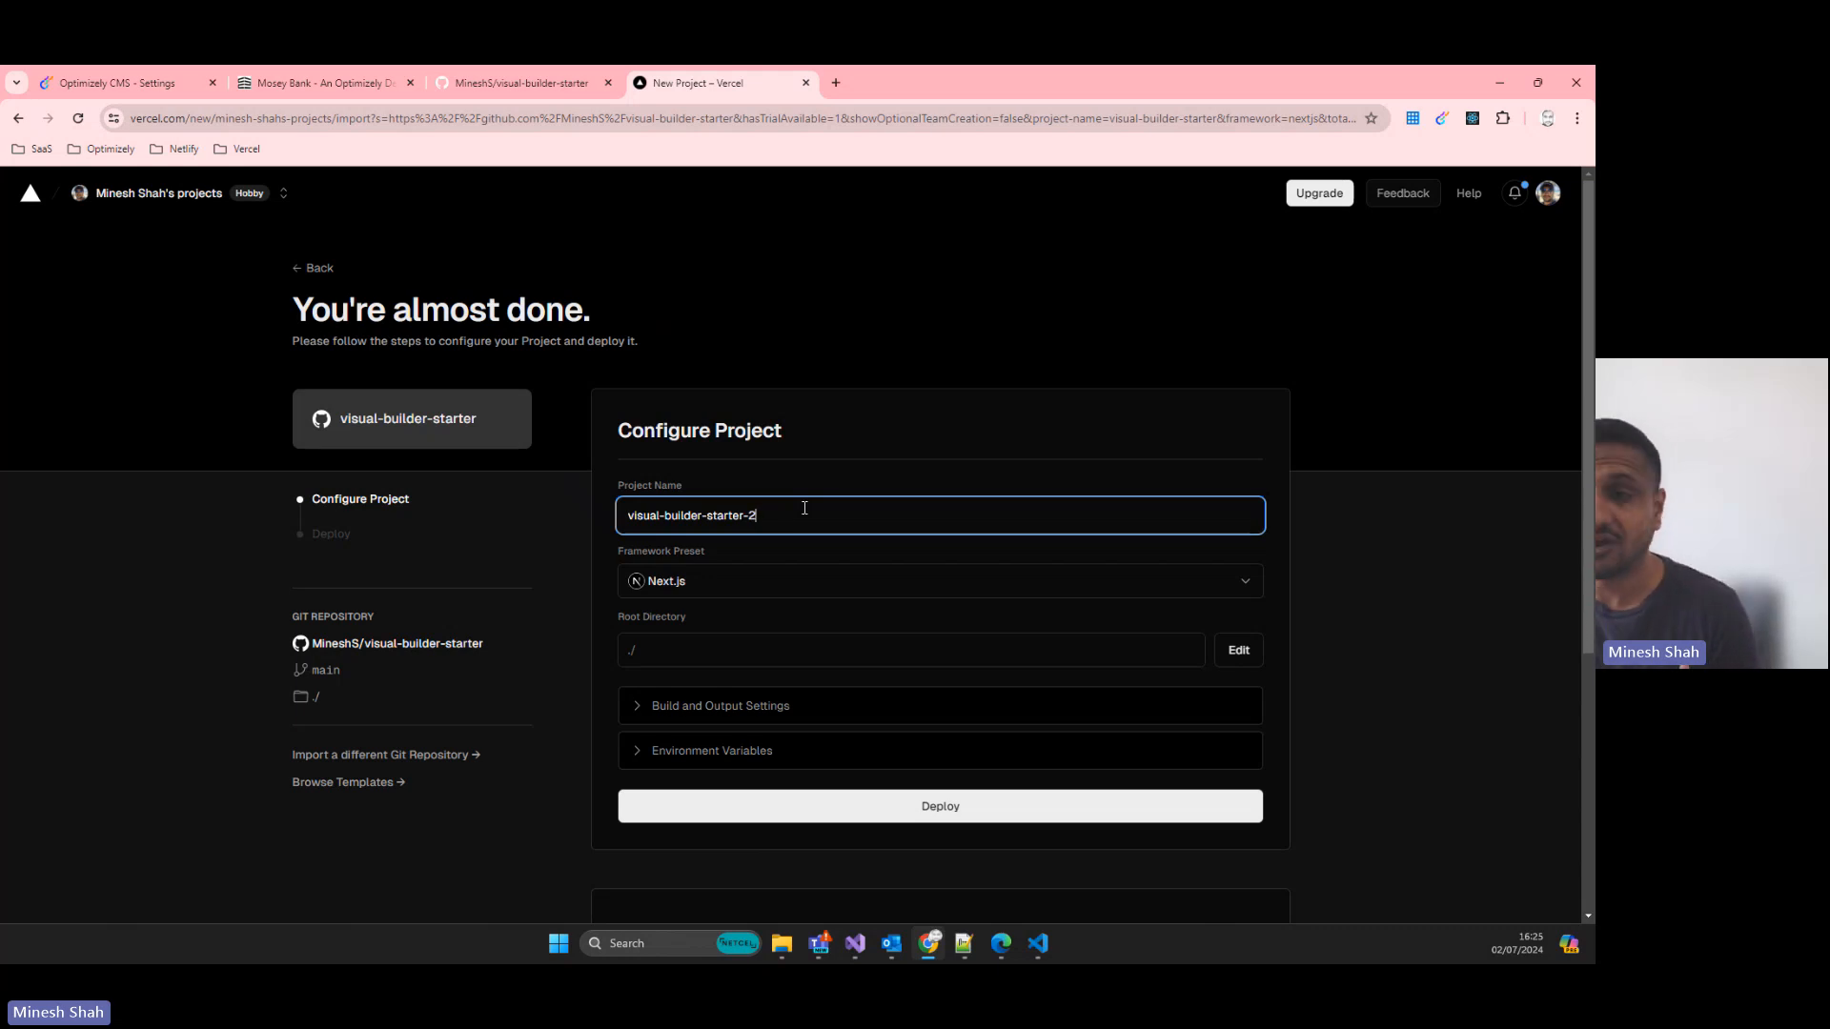
pyautogui.click(726, 708)
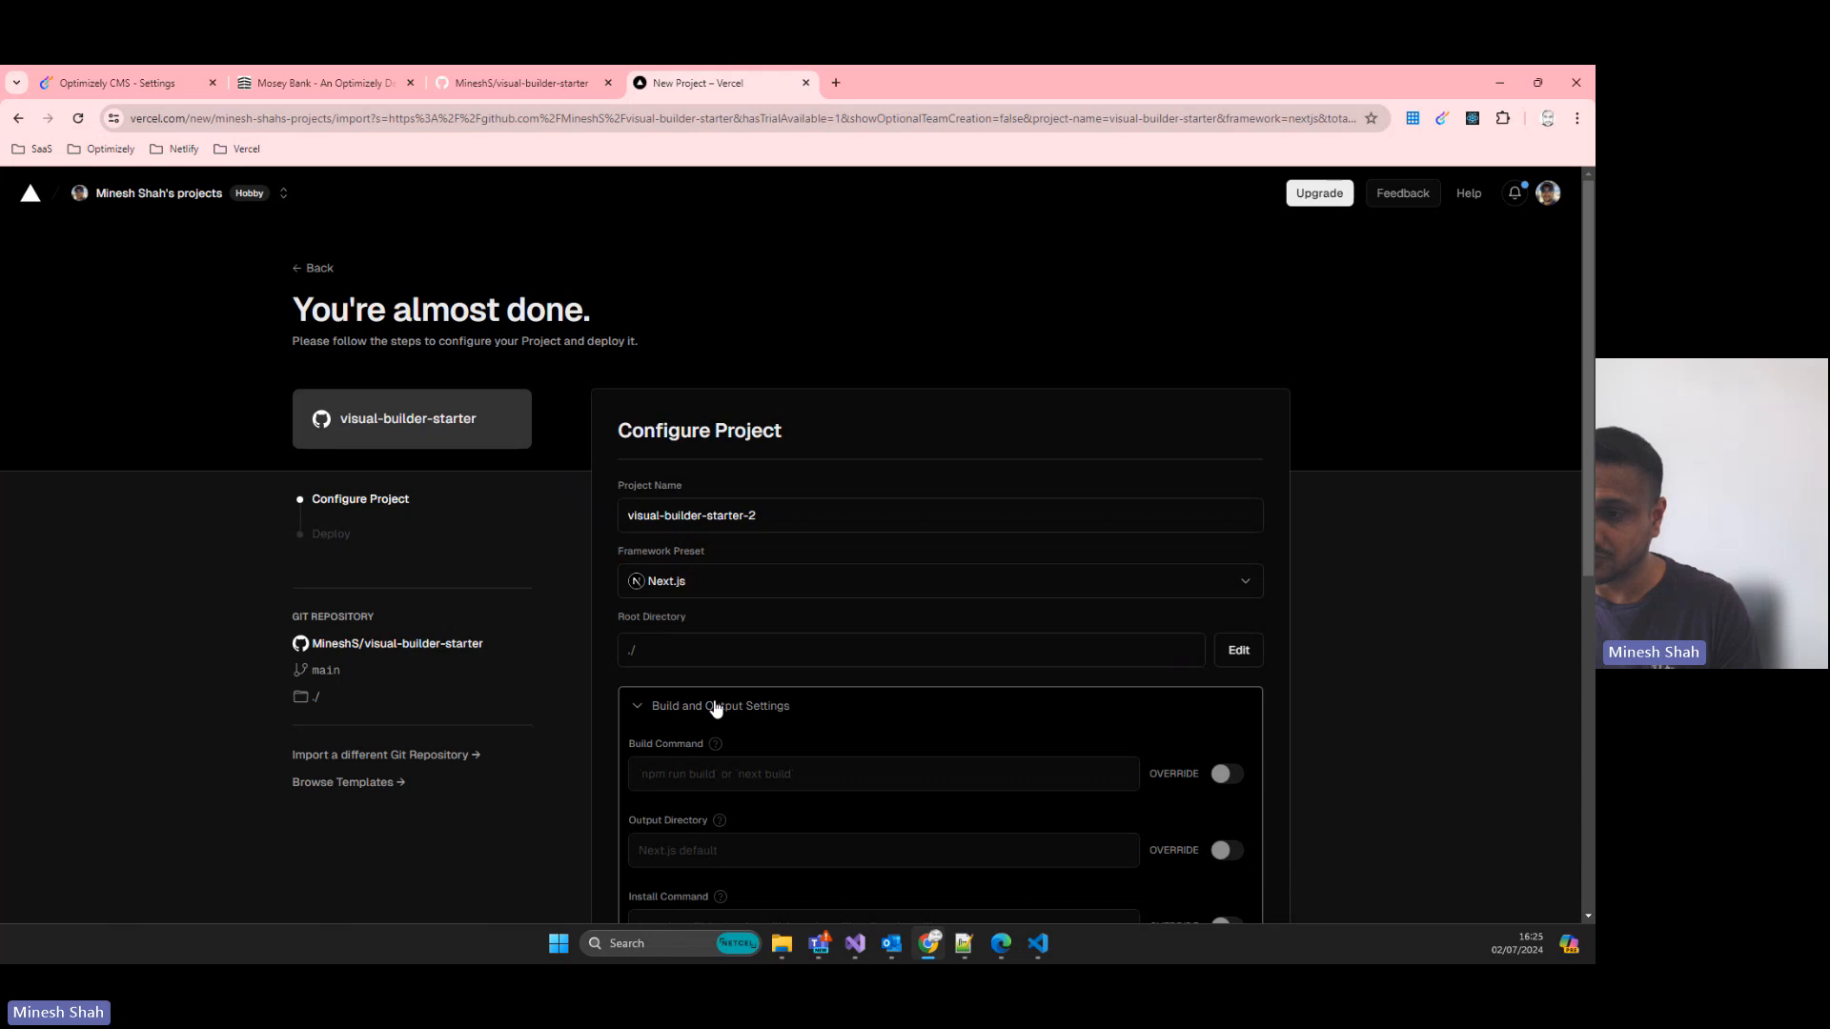
pyautogui.click(717, 707)
# - Add the environment variable OPTIMIZELY_PUBLISH_TOKEN with the publish token copied from the code editor
pyautogui.click(720, 750)
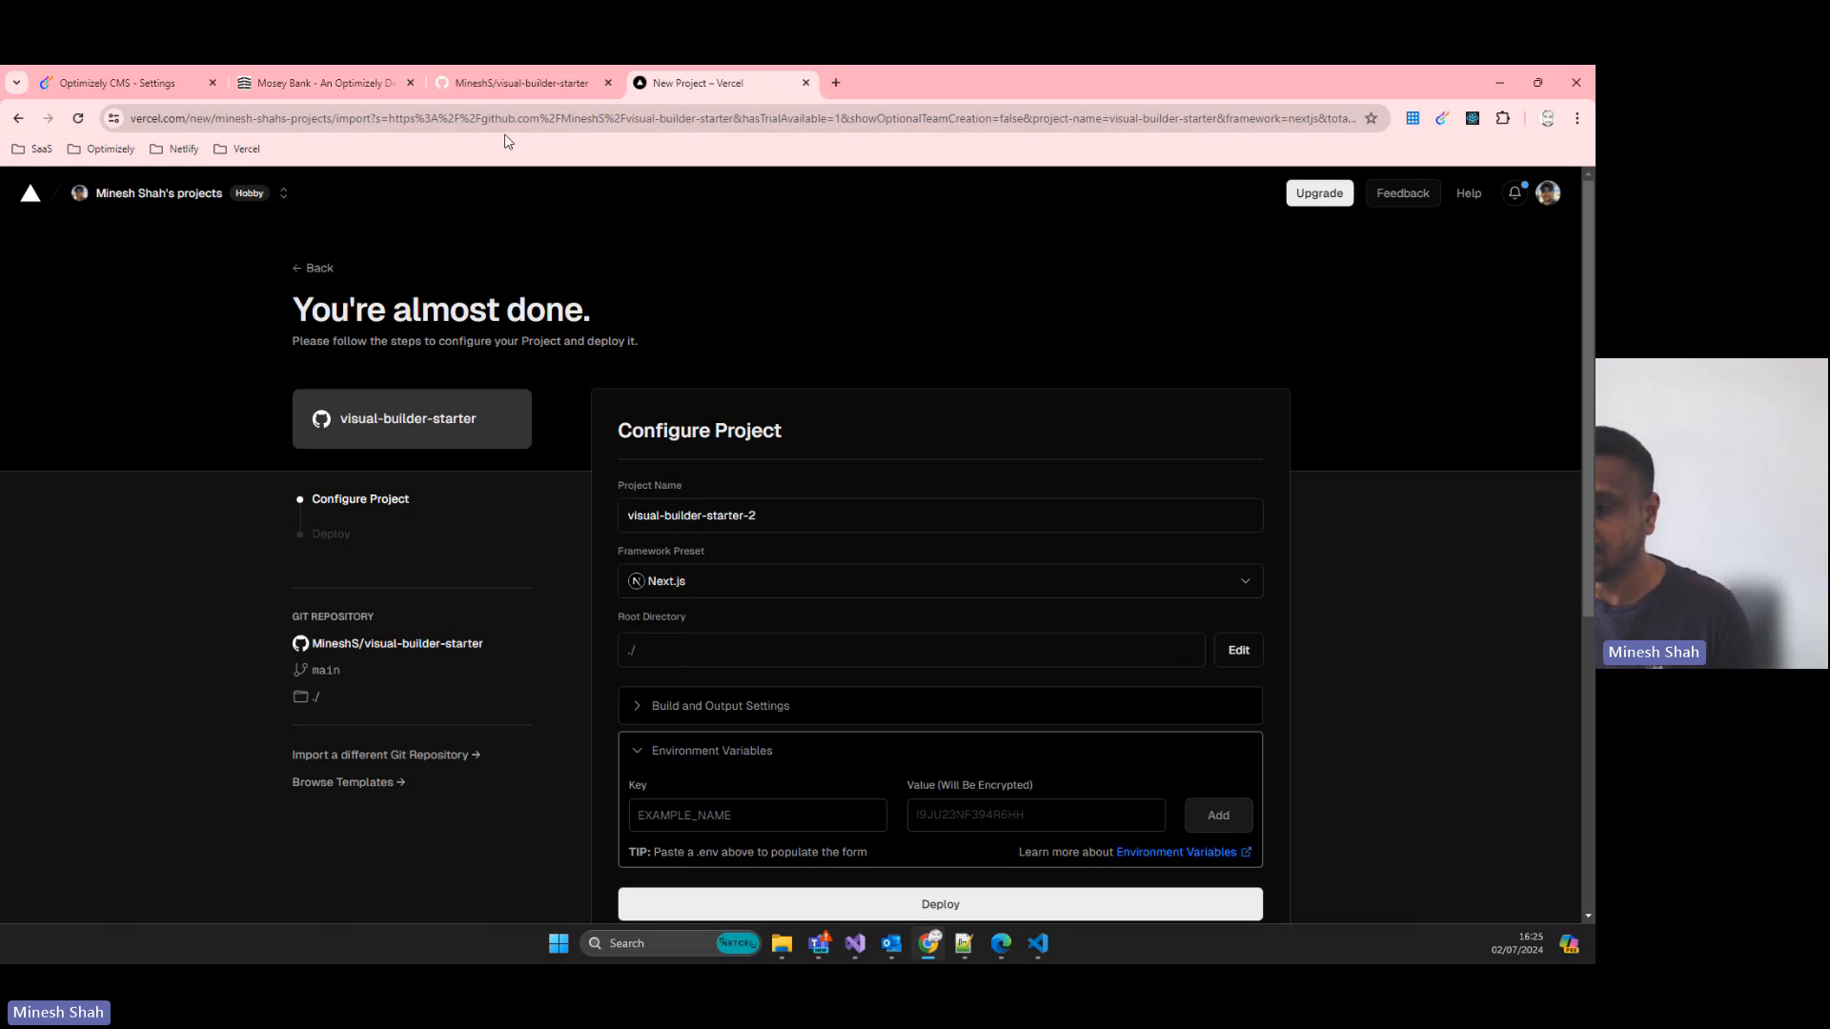
pyautogui.click(1041, 944)
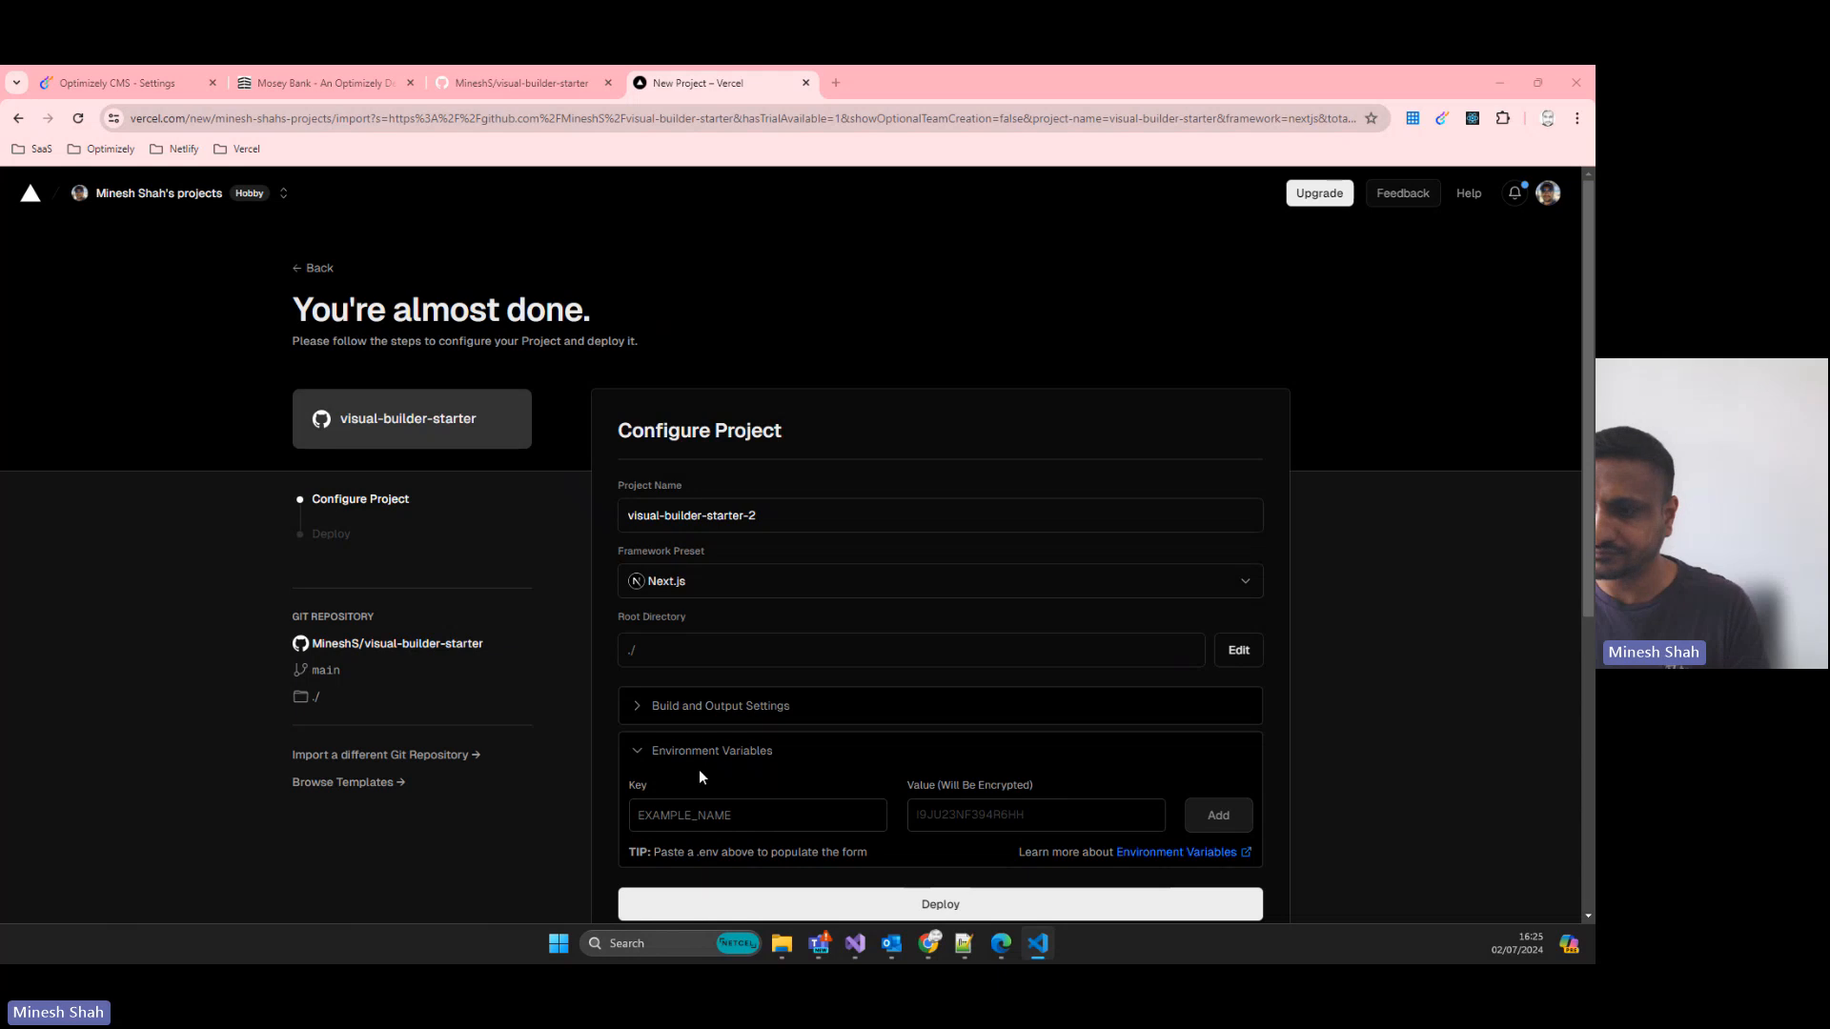
pyautogui.click(710, 815)
pyautogui.write('OPTIMIZELY_PUBLISH_TOKEN')
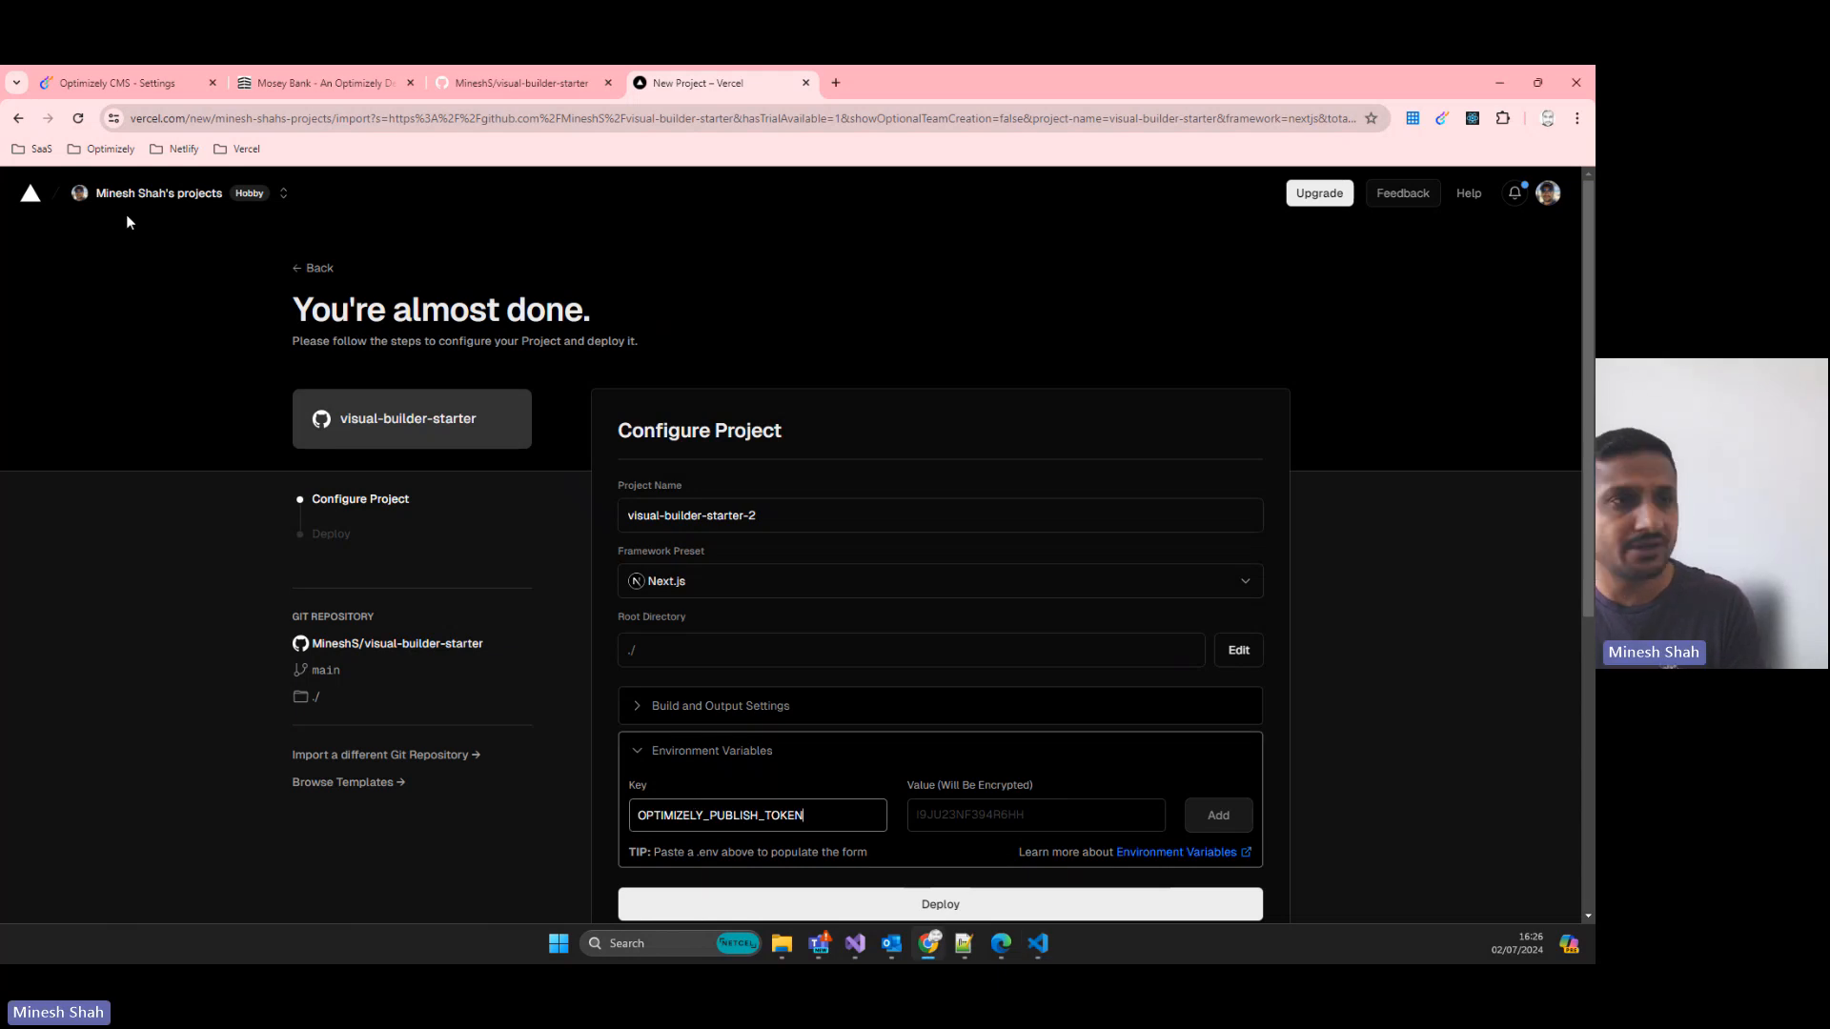
pyautogui.hotkey('alt', 'Tab')
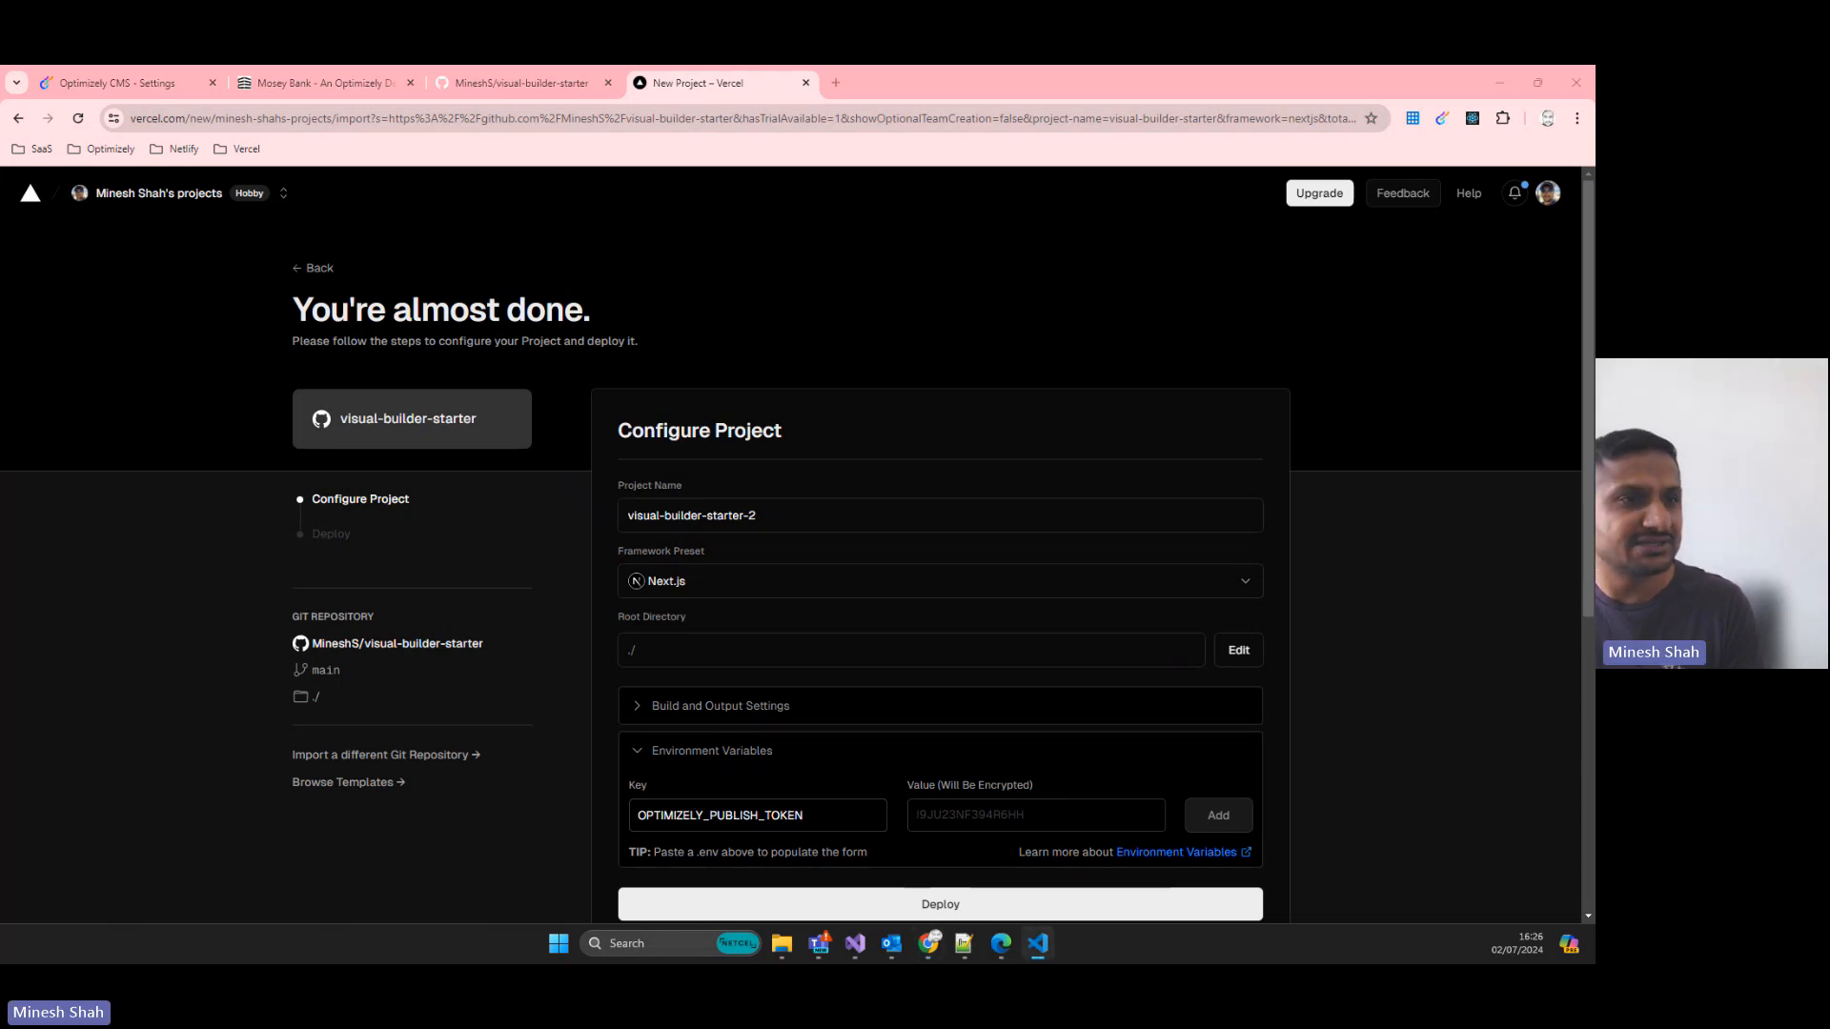
pyautogui.click(980, 827)
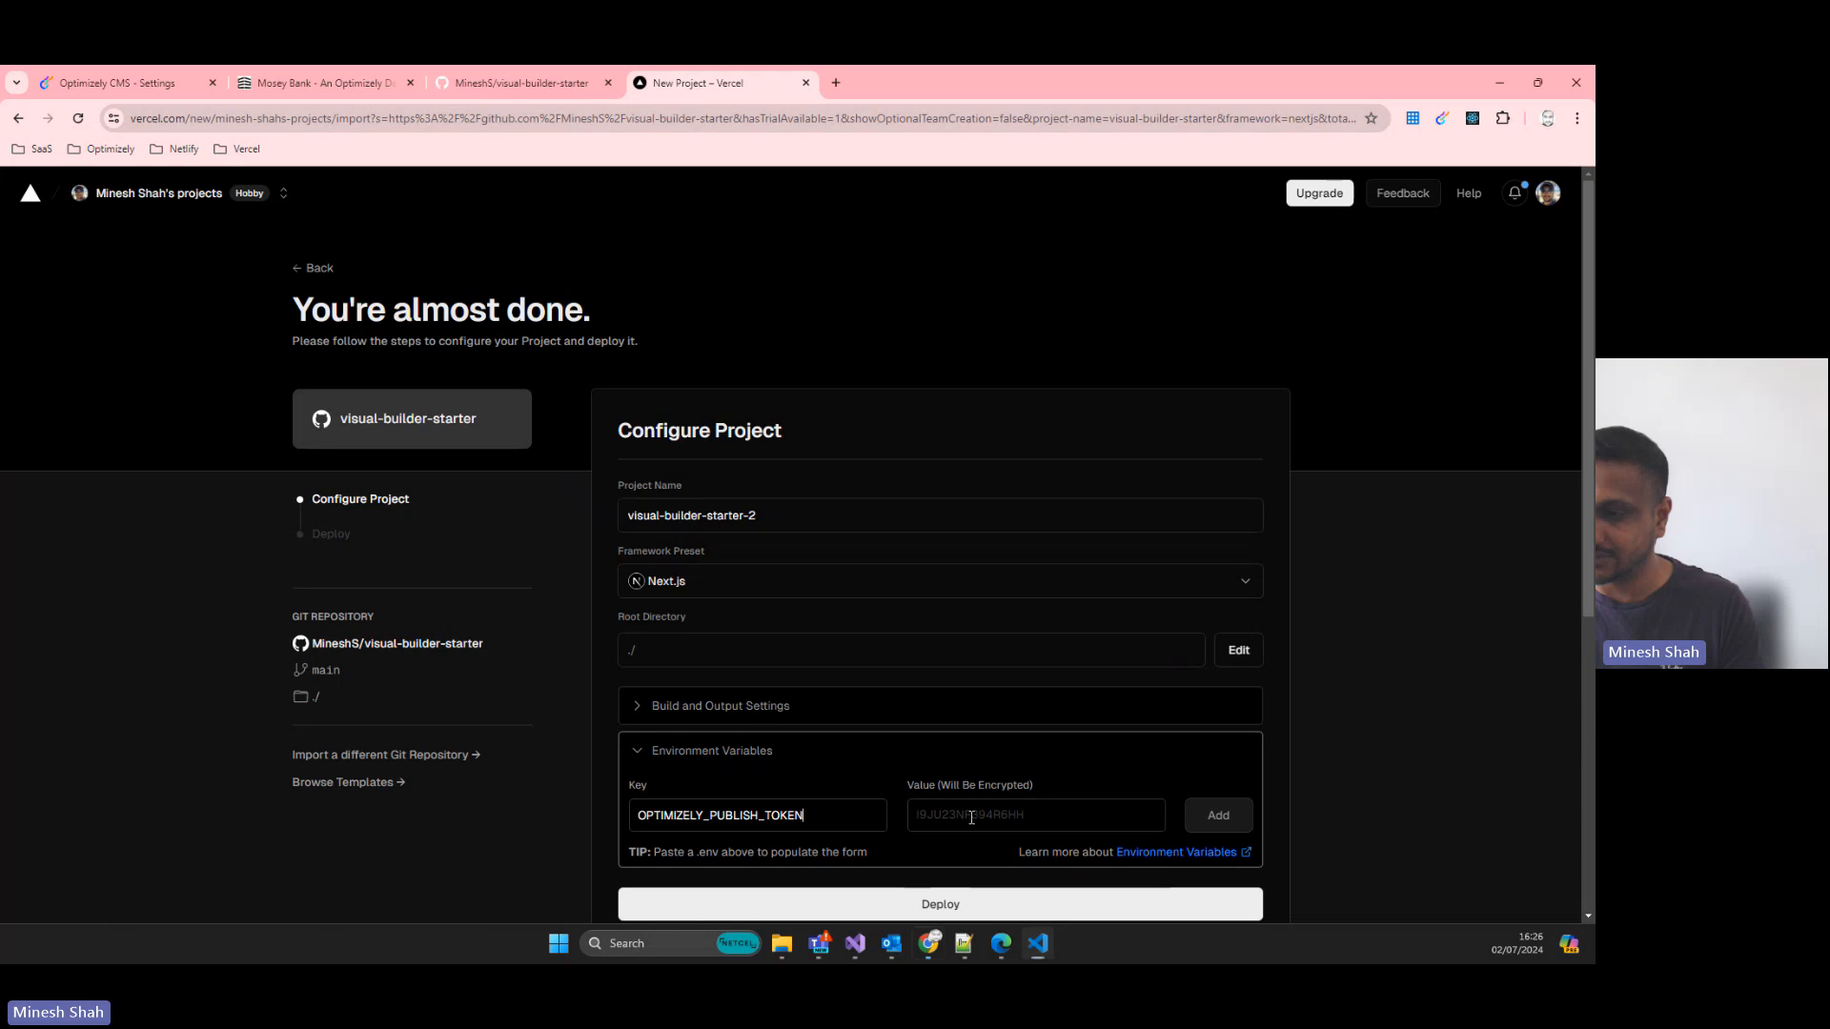
pyautogui.hotkey('ctrl', 'v')
pyautogui.click(1219, 815)
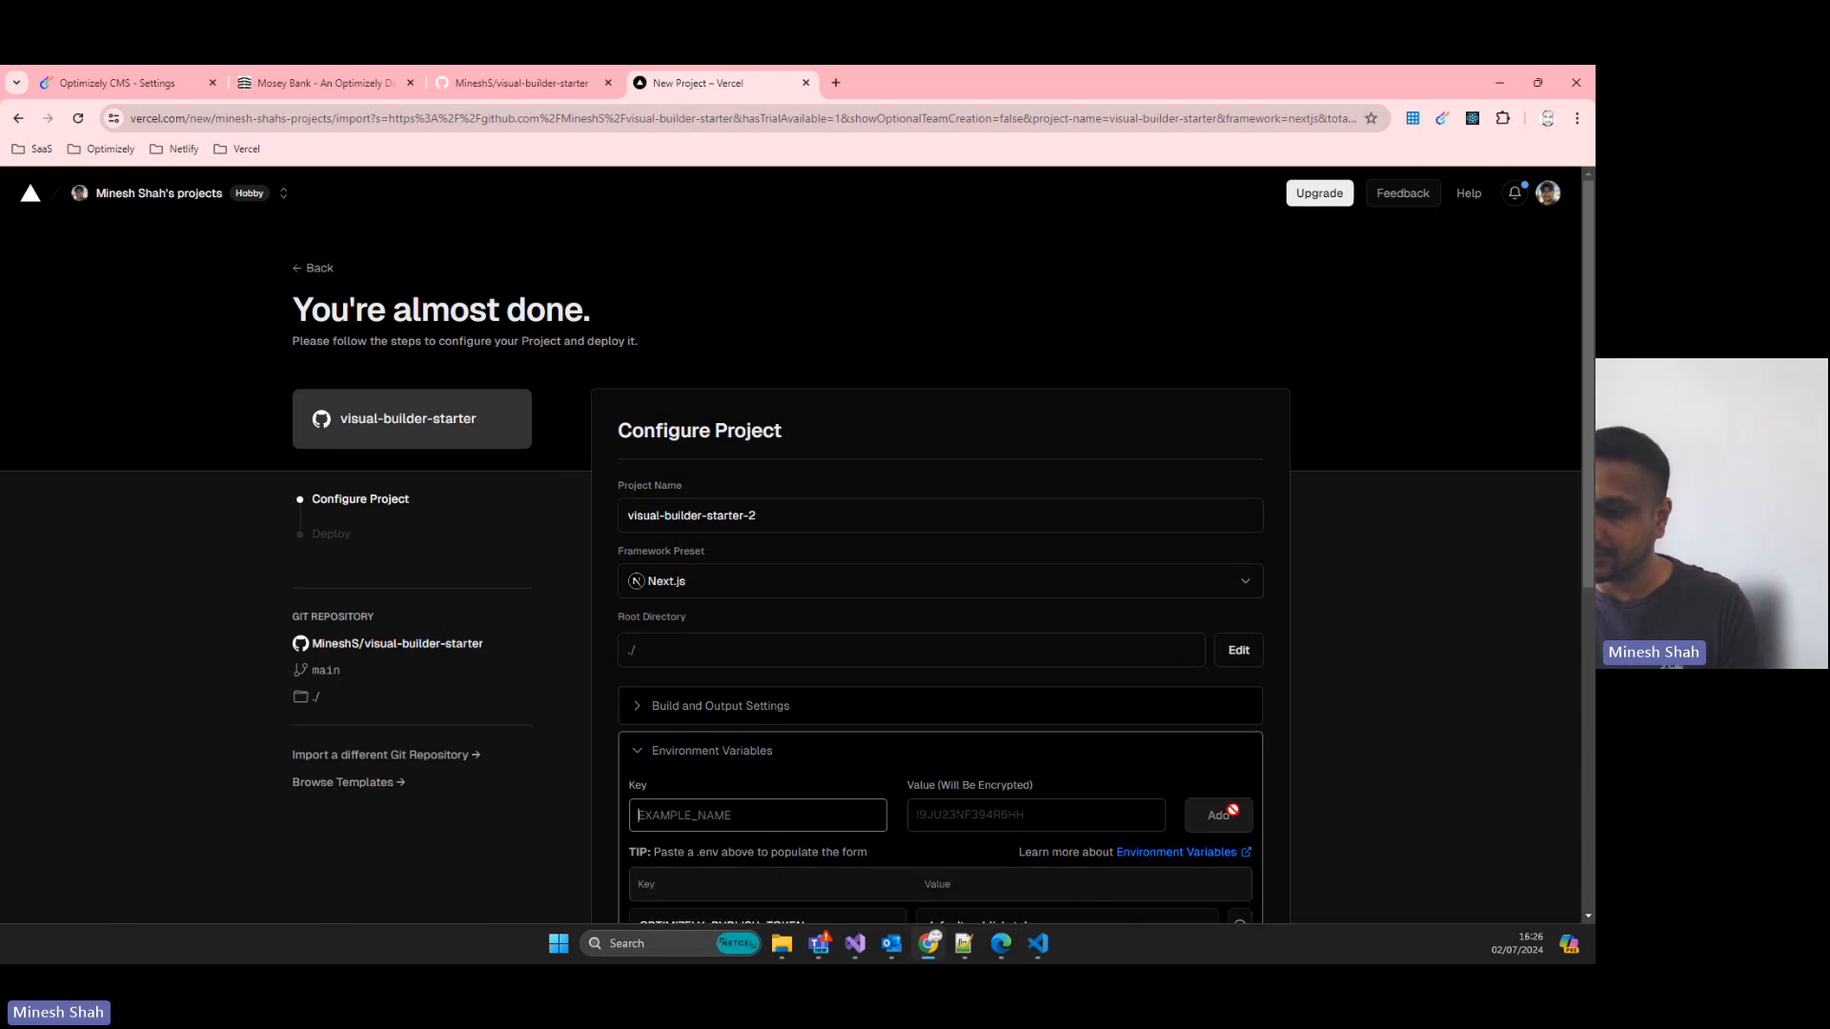
pyautogui.scroll(-2, 875, 772)
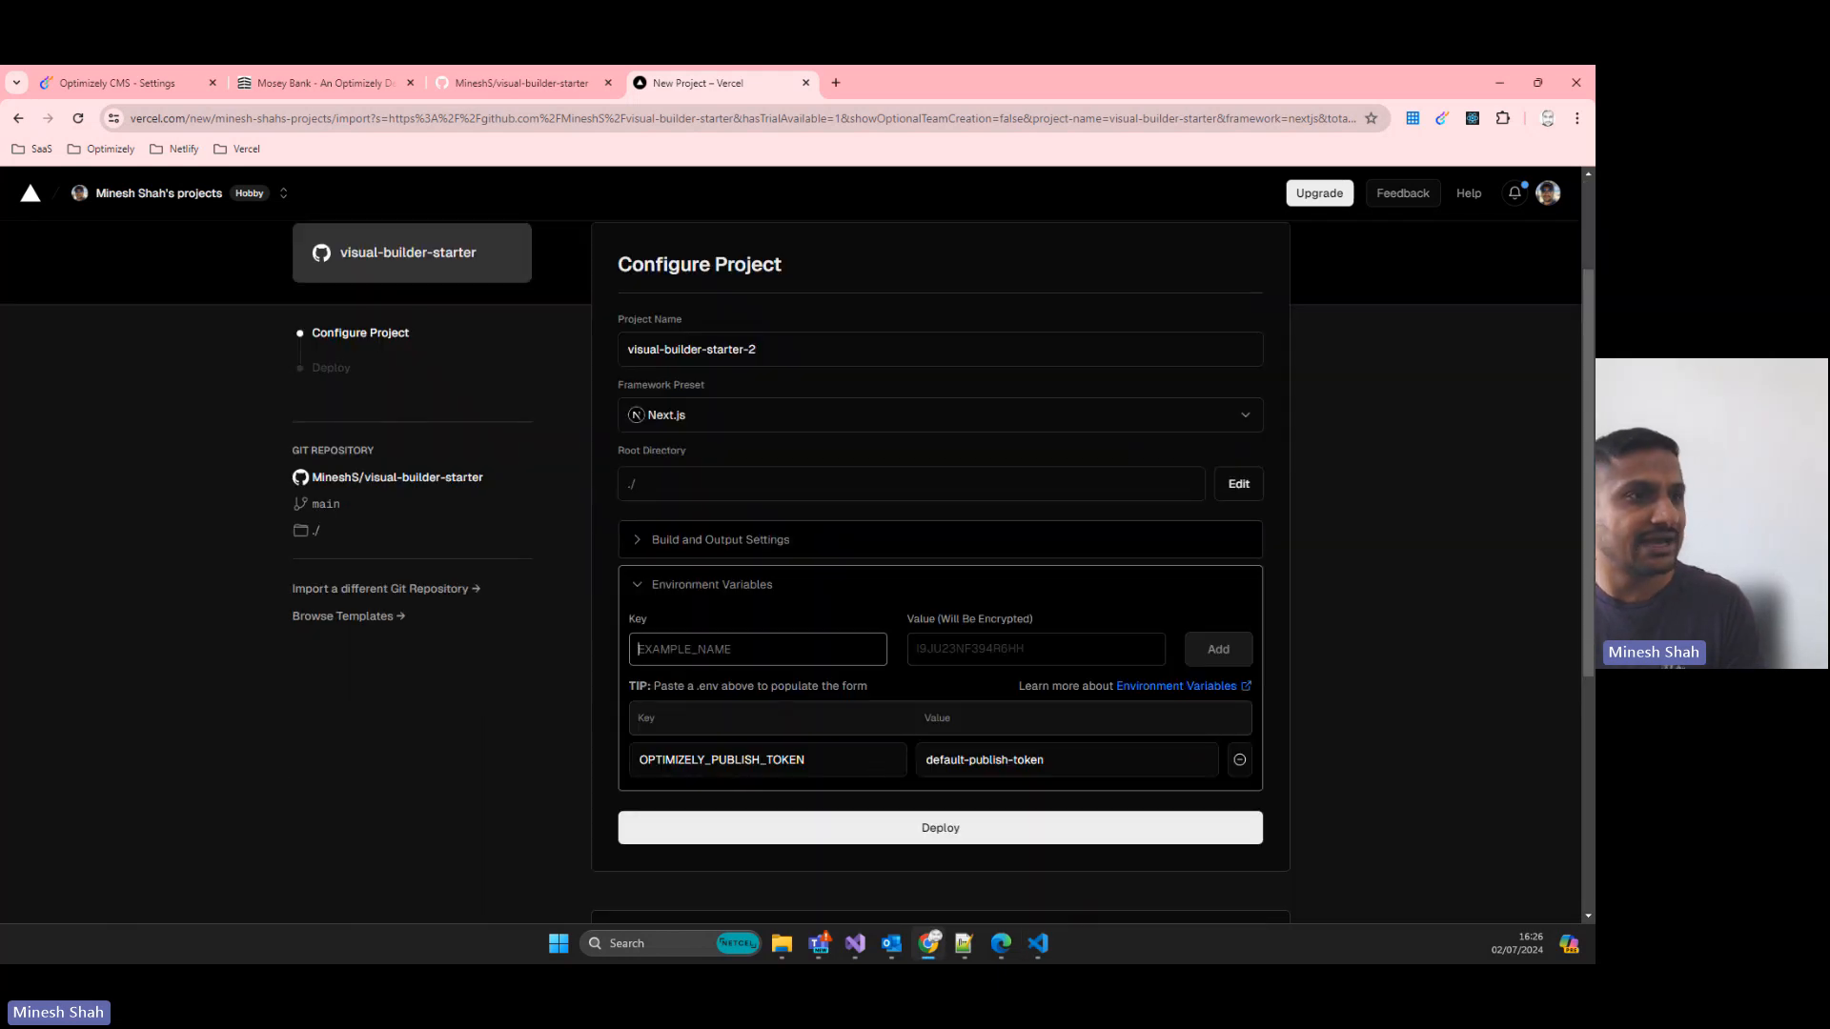
pyautogui.hotkey('alt', 'Tab')
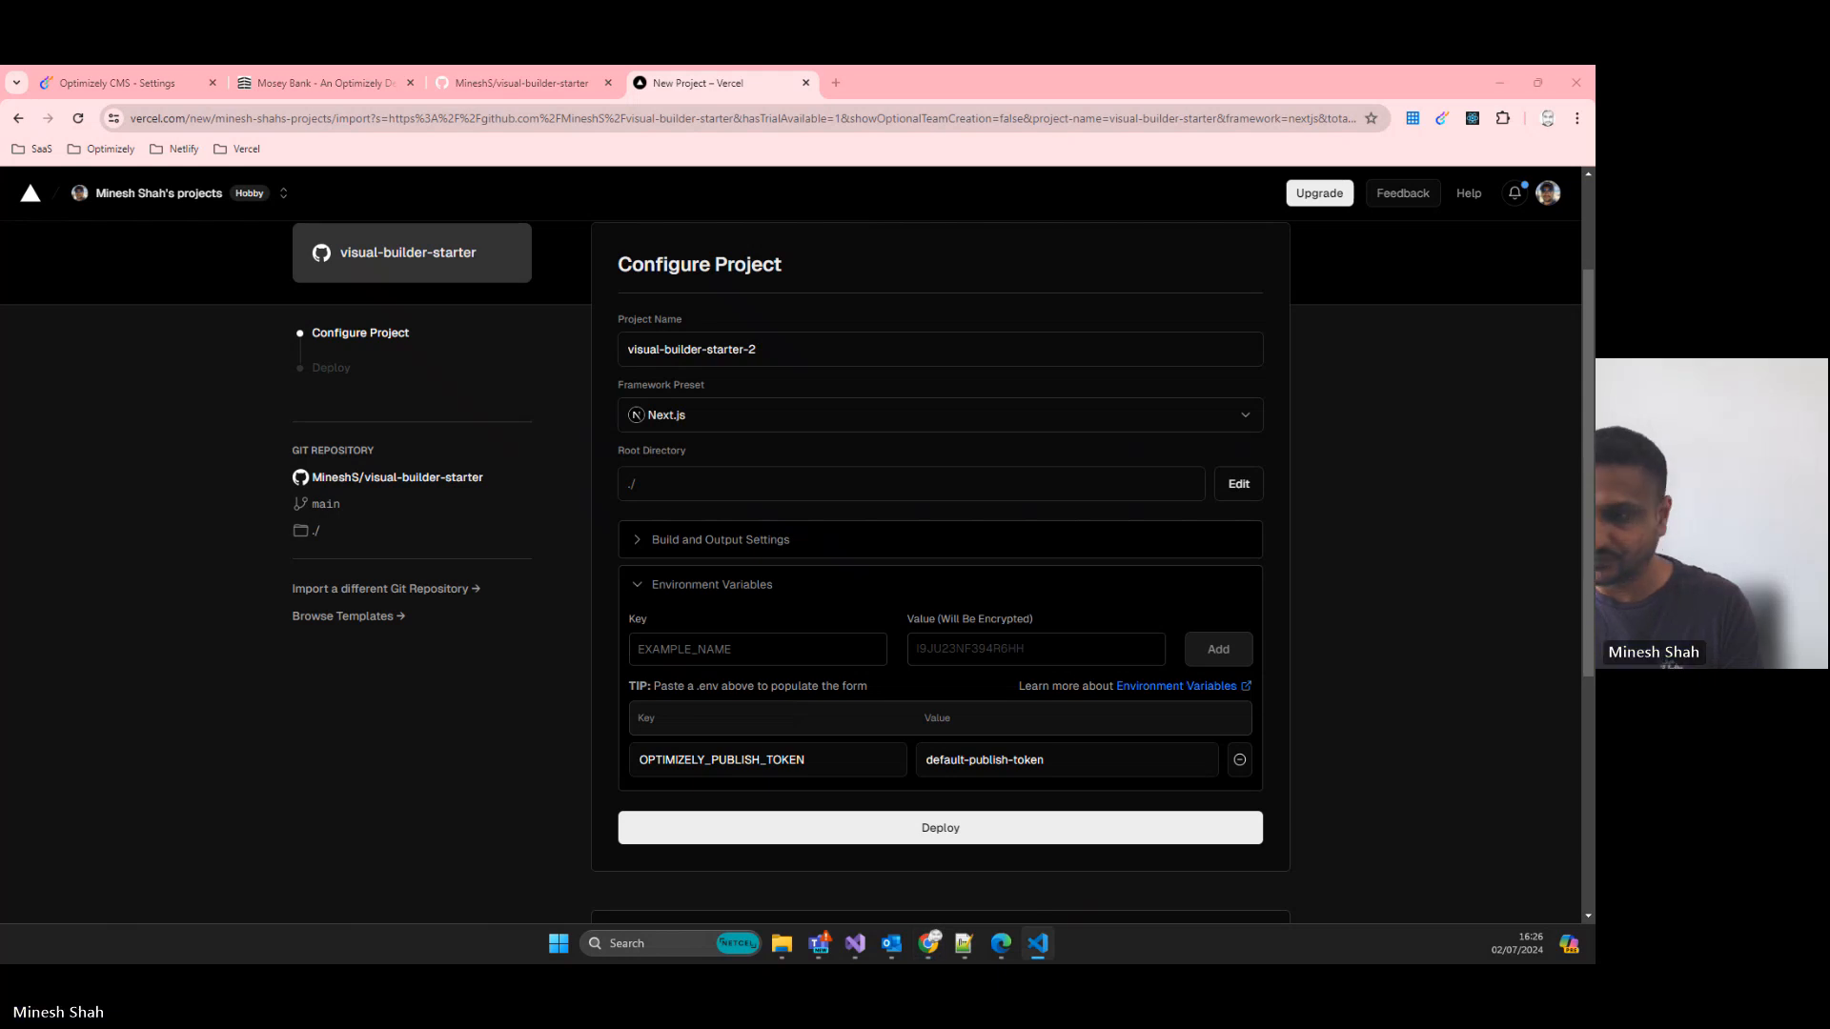
pyautogui.click(674, 644)
pyautogui.write('OPTIMIZELY_CMS_URL')
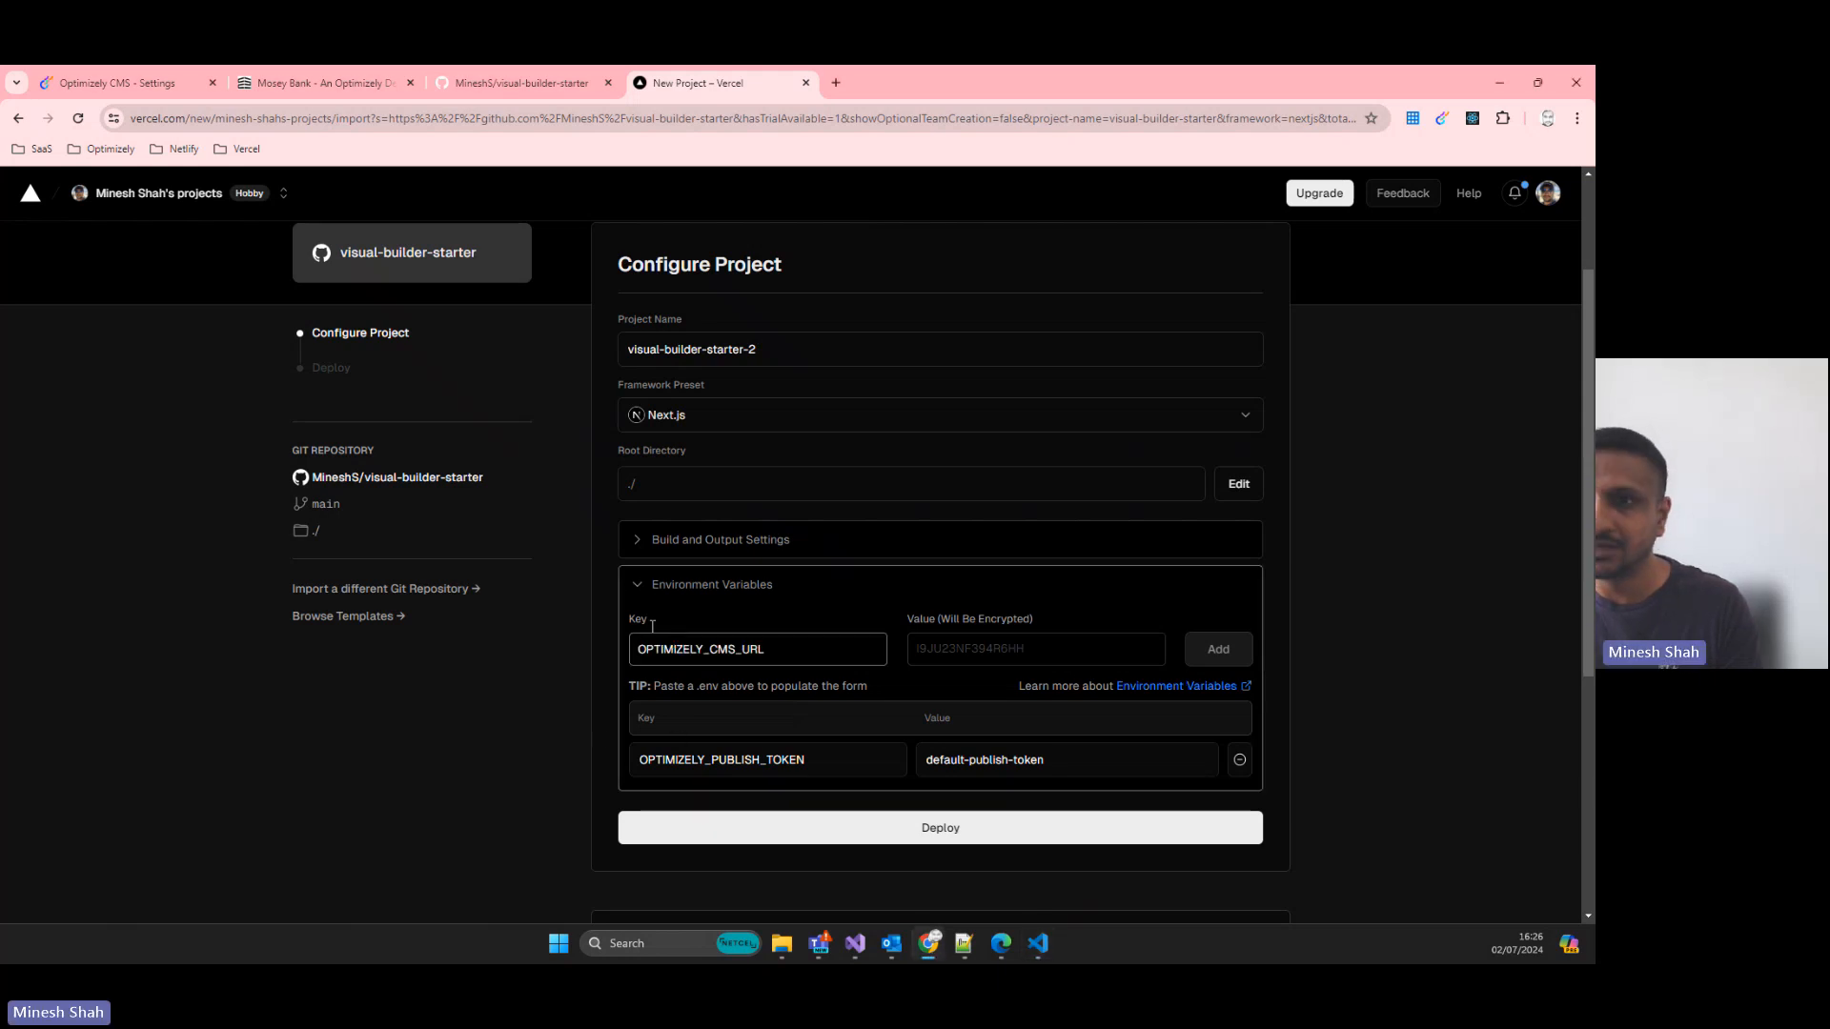
pyautogui.click(110, 74)
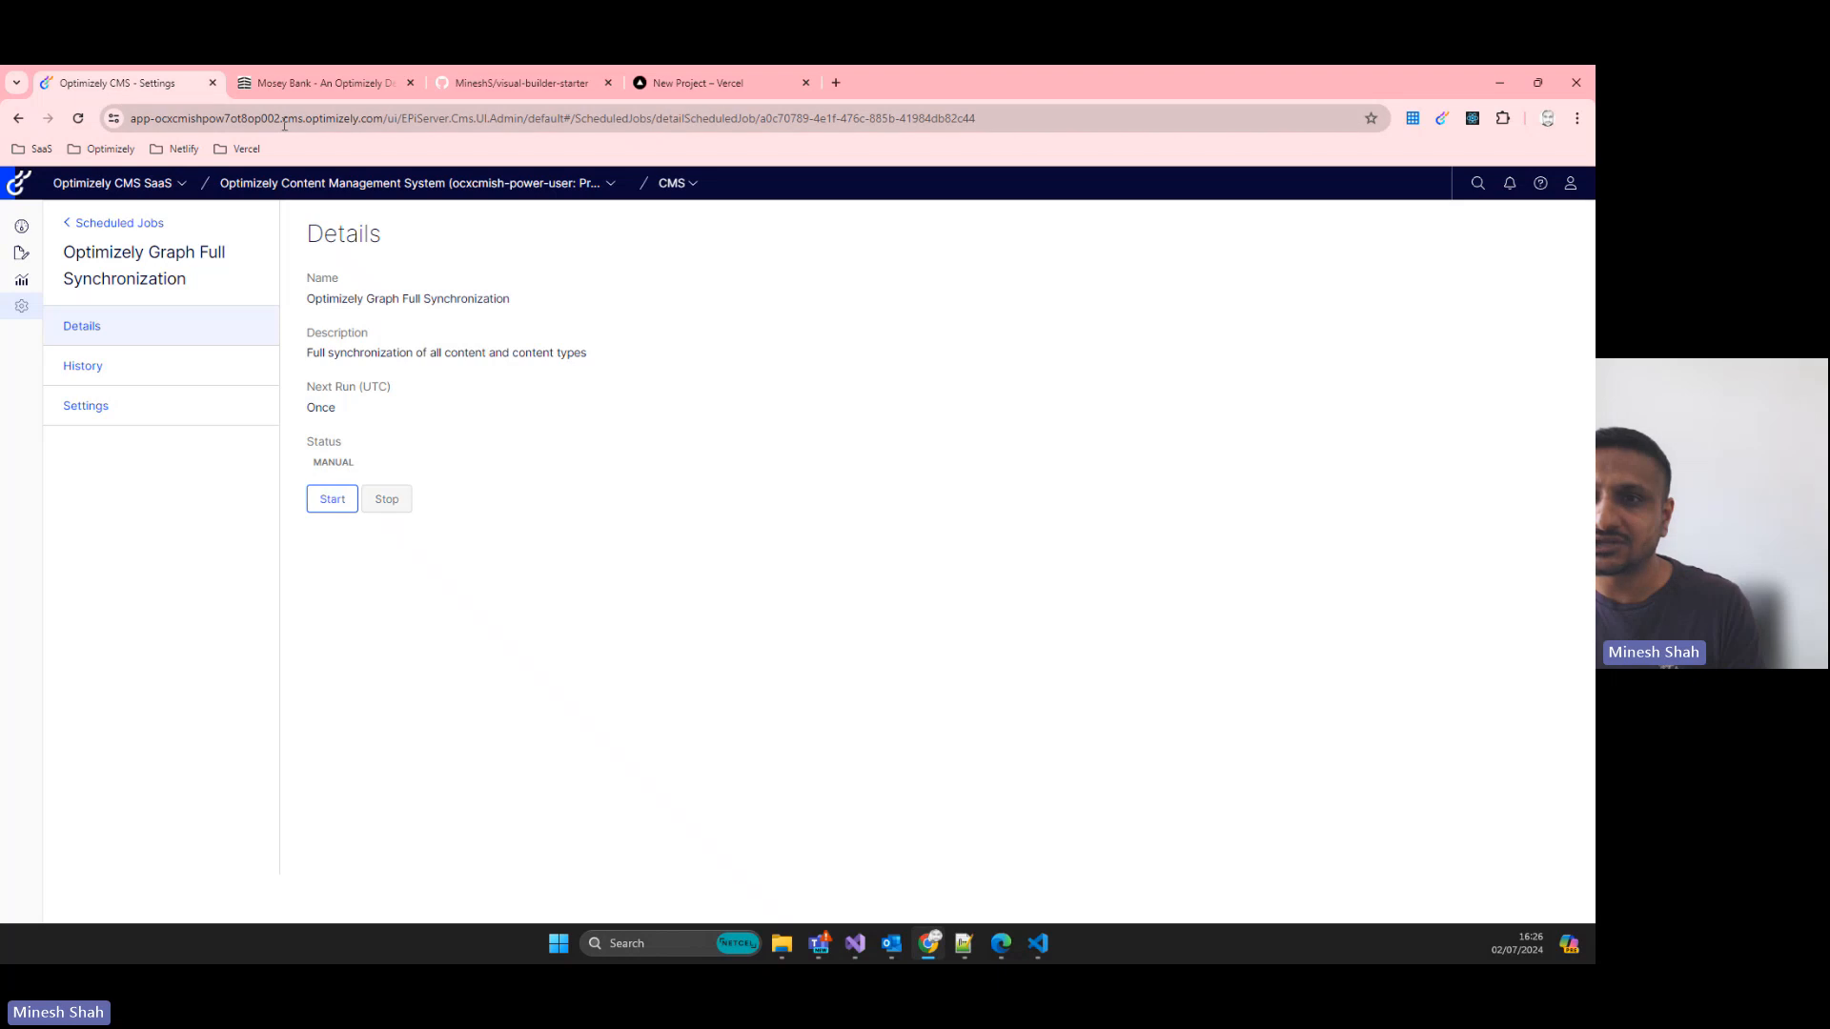
pyautogui.moveTo(382, 118); pyautogui.dragTo(17, 103)
pyautogui.hotkey('ctrl', 'c')
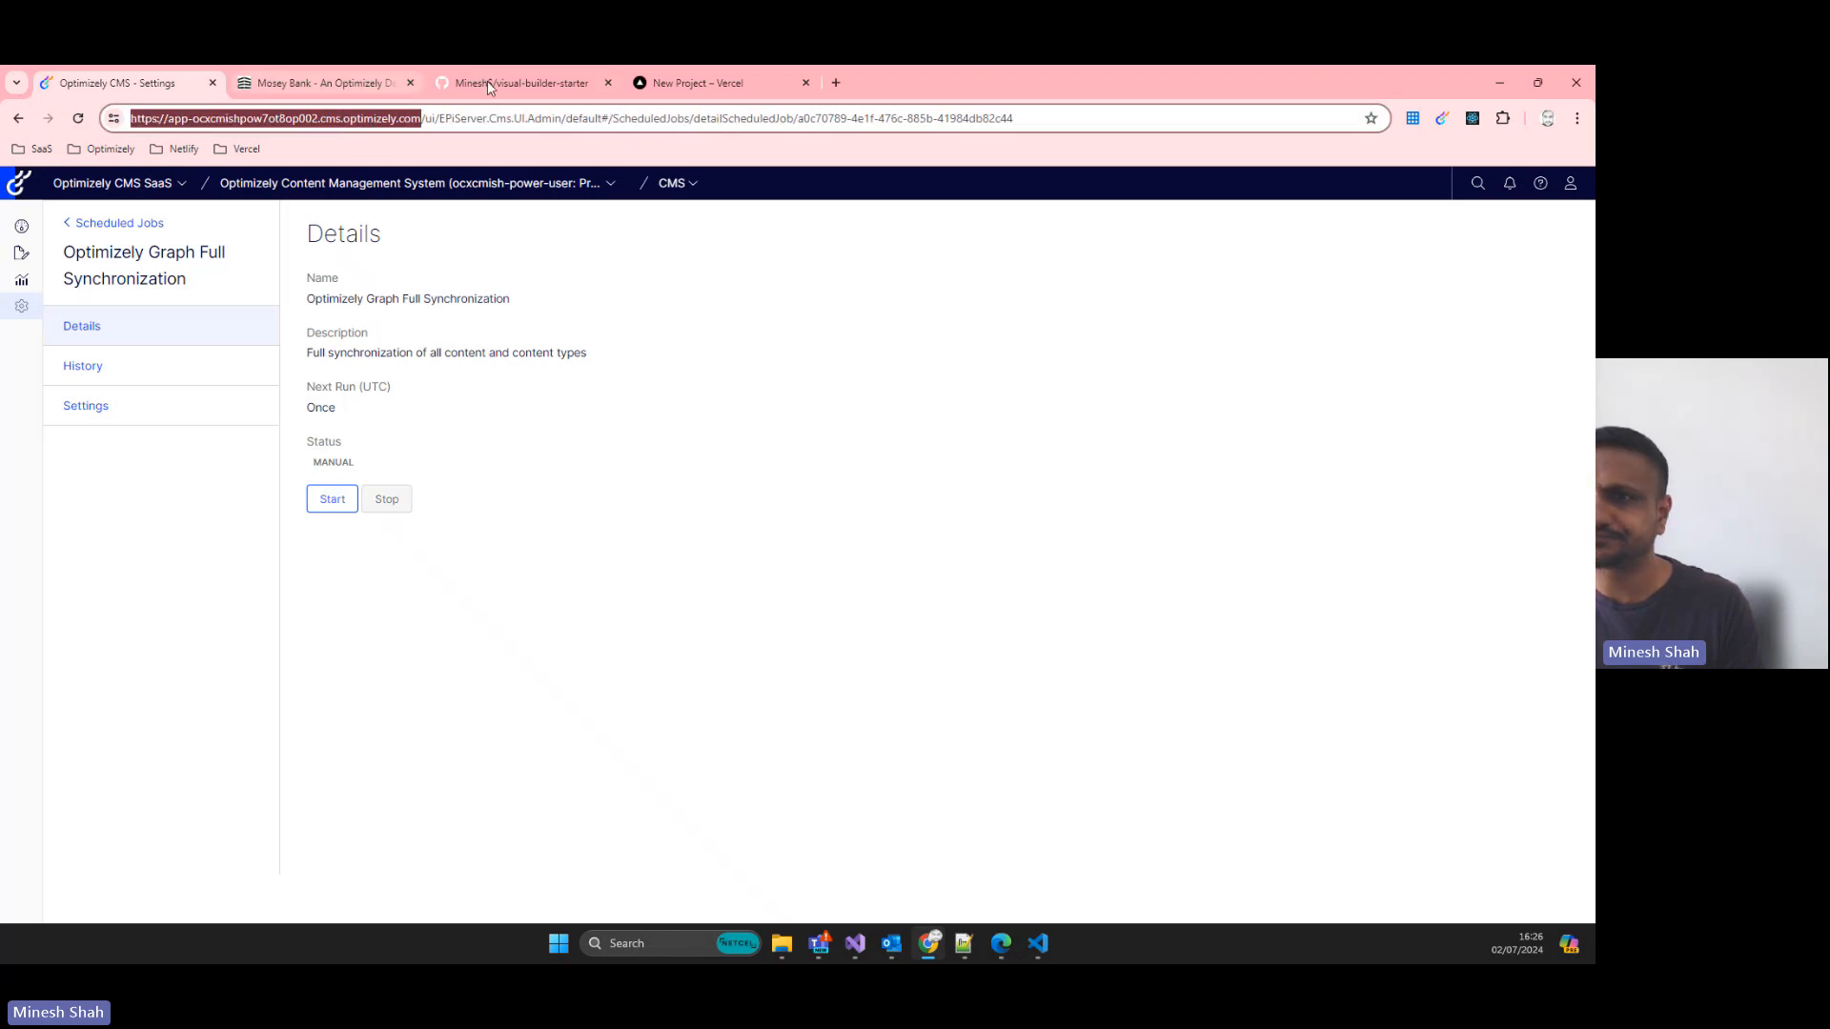
pyautogui.click(596, 88)
pyautogui.click(691, 82)
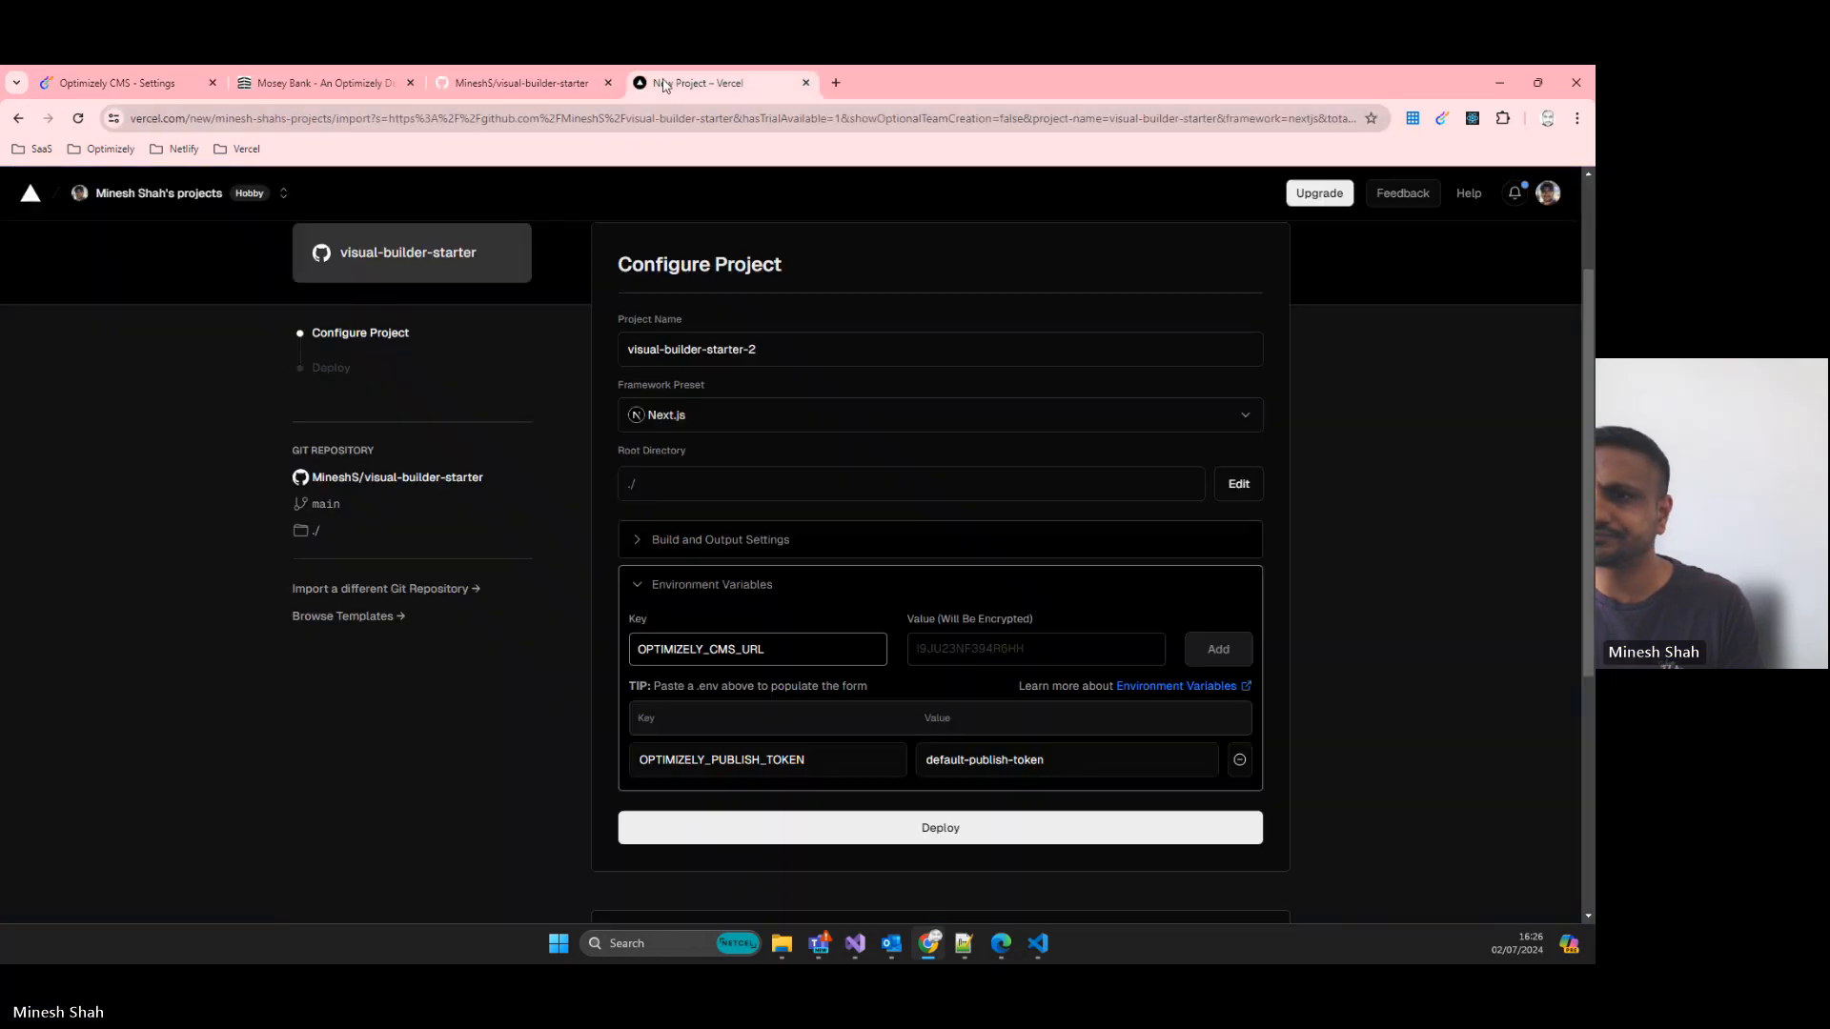
pyautogui.click(983, 650)
pyautogui.hotkey('ctrl', 'v')
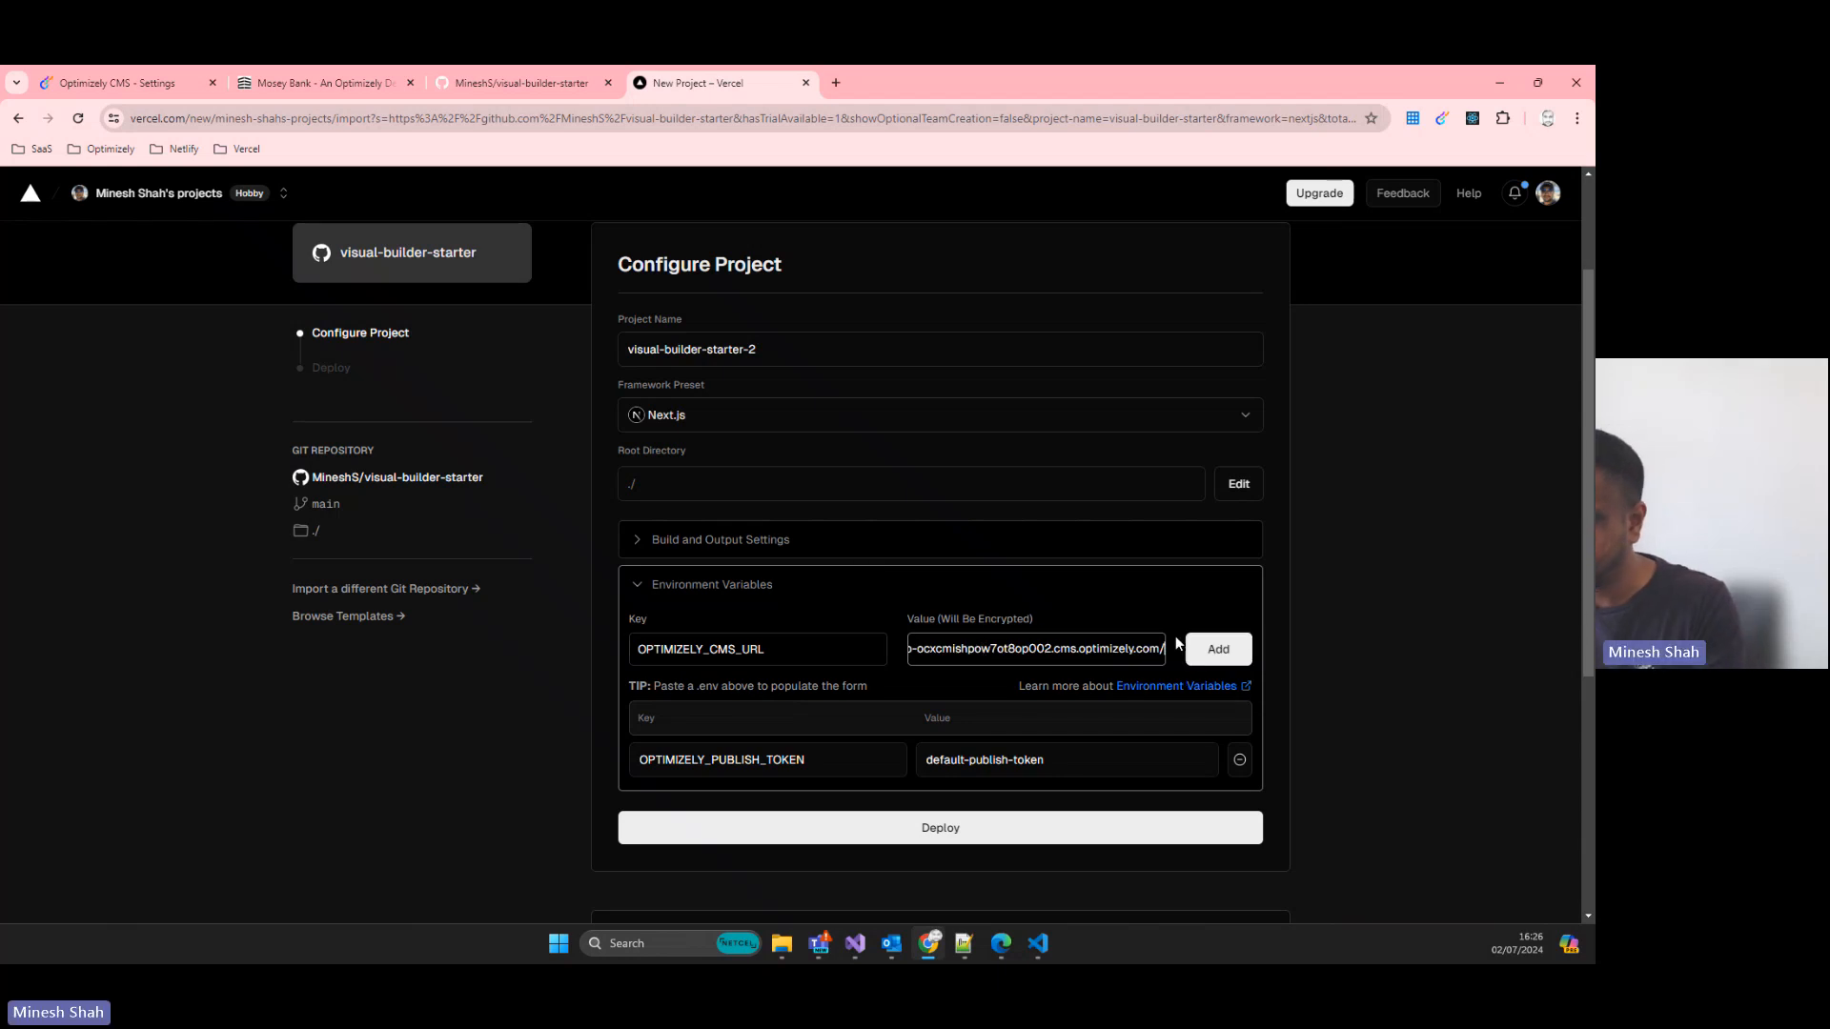
pyautogui.moveTo(1069, 649); pyautogui.dragTo(719, 610)
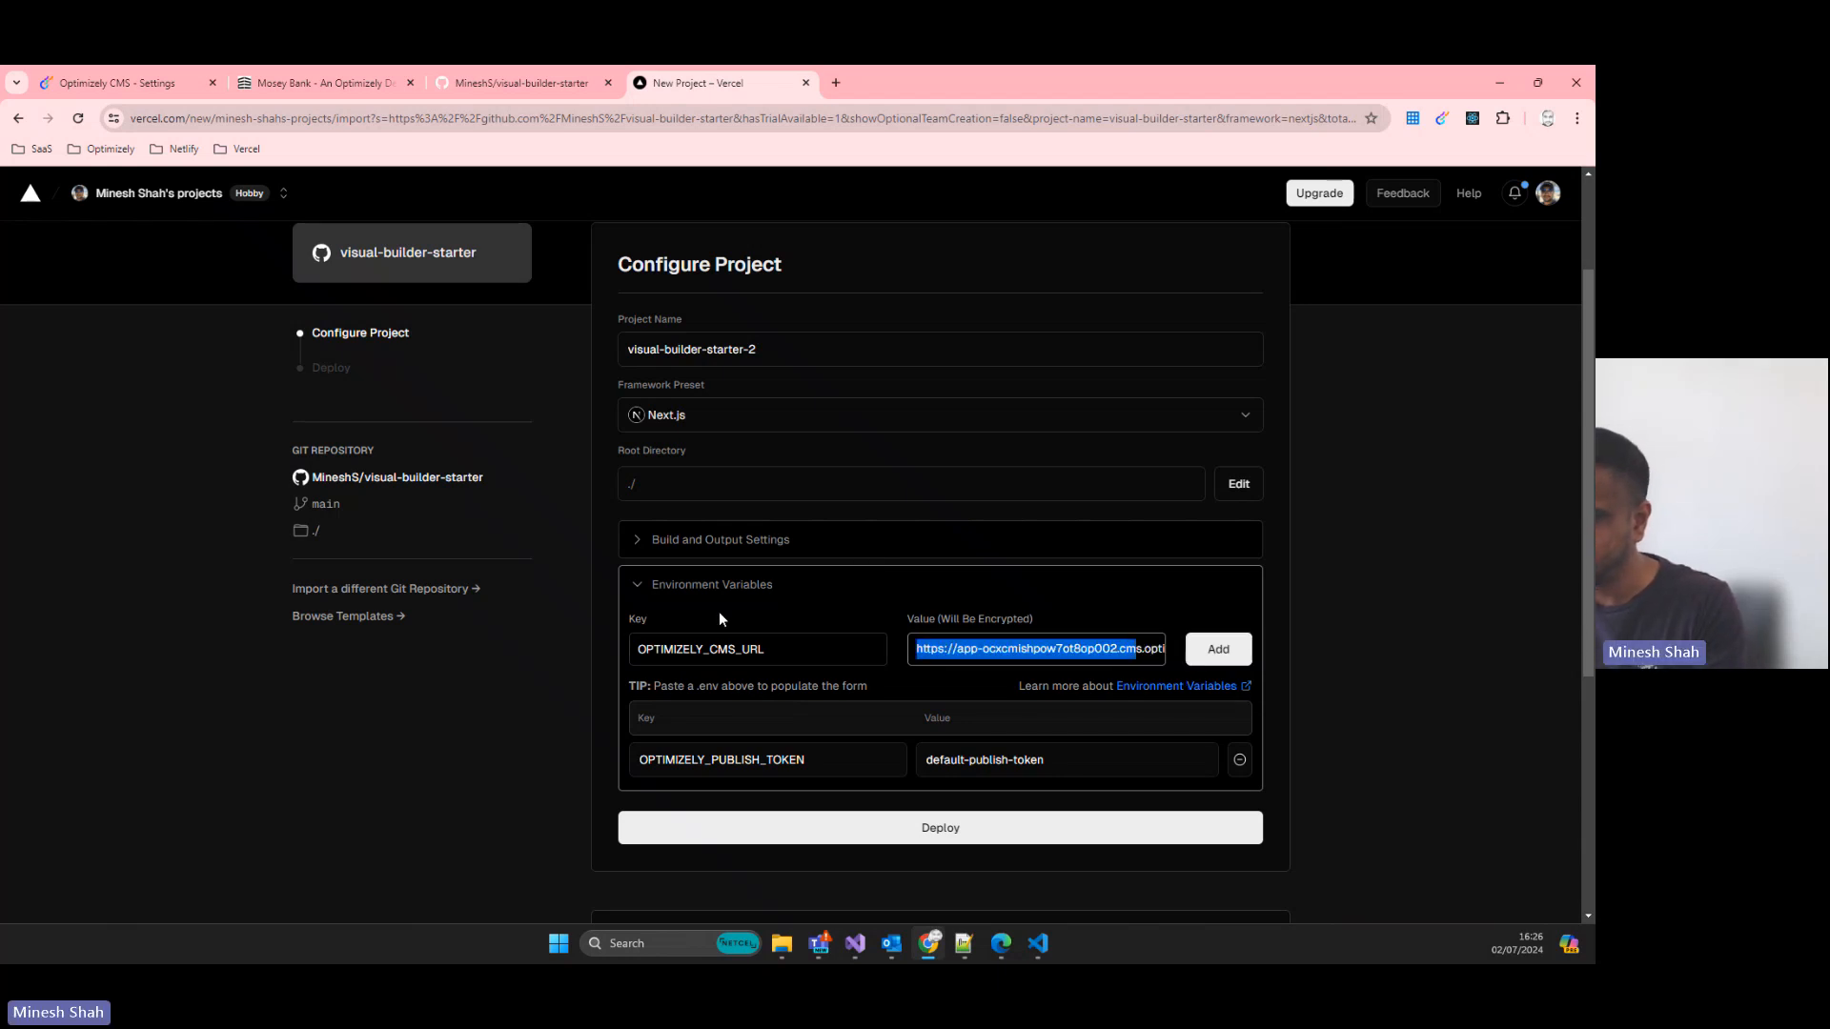
pyautogui.click(1203, 651)
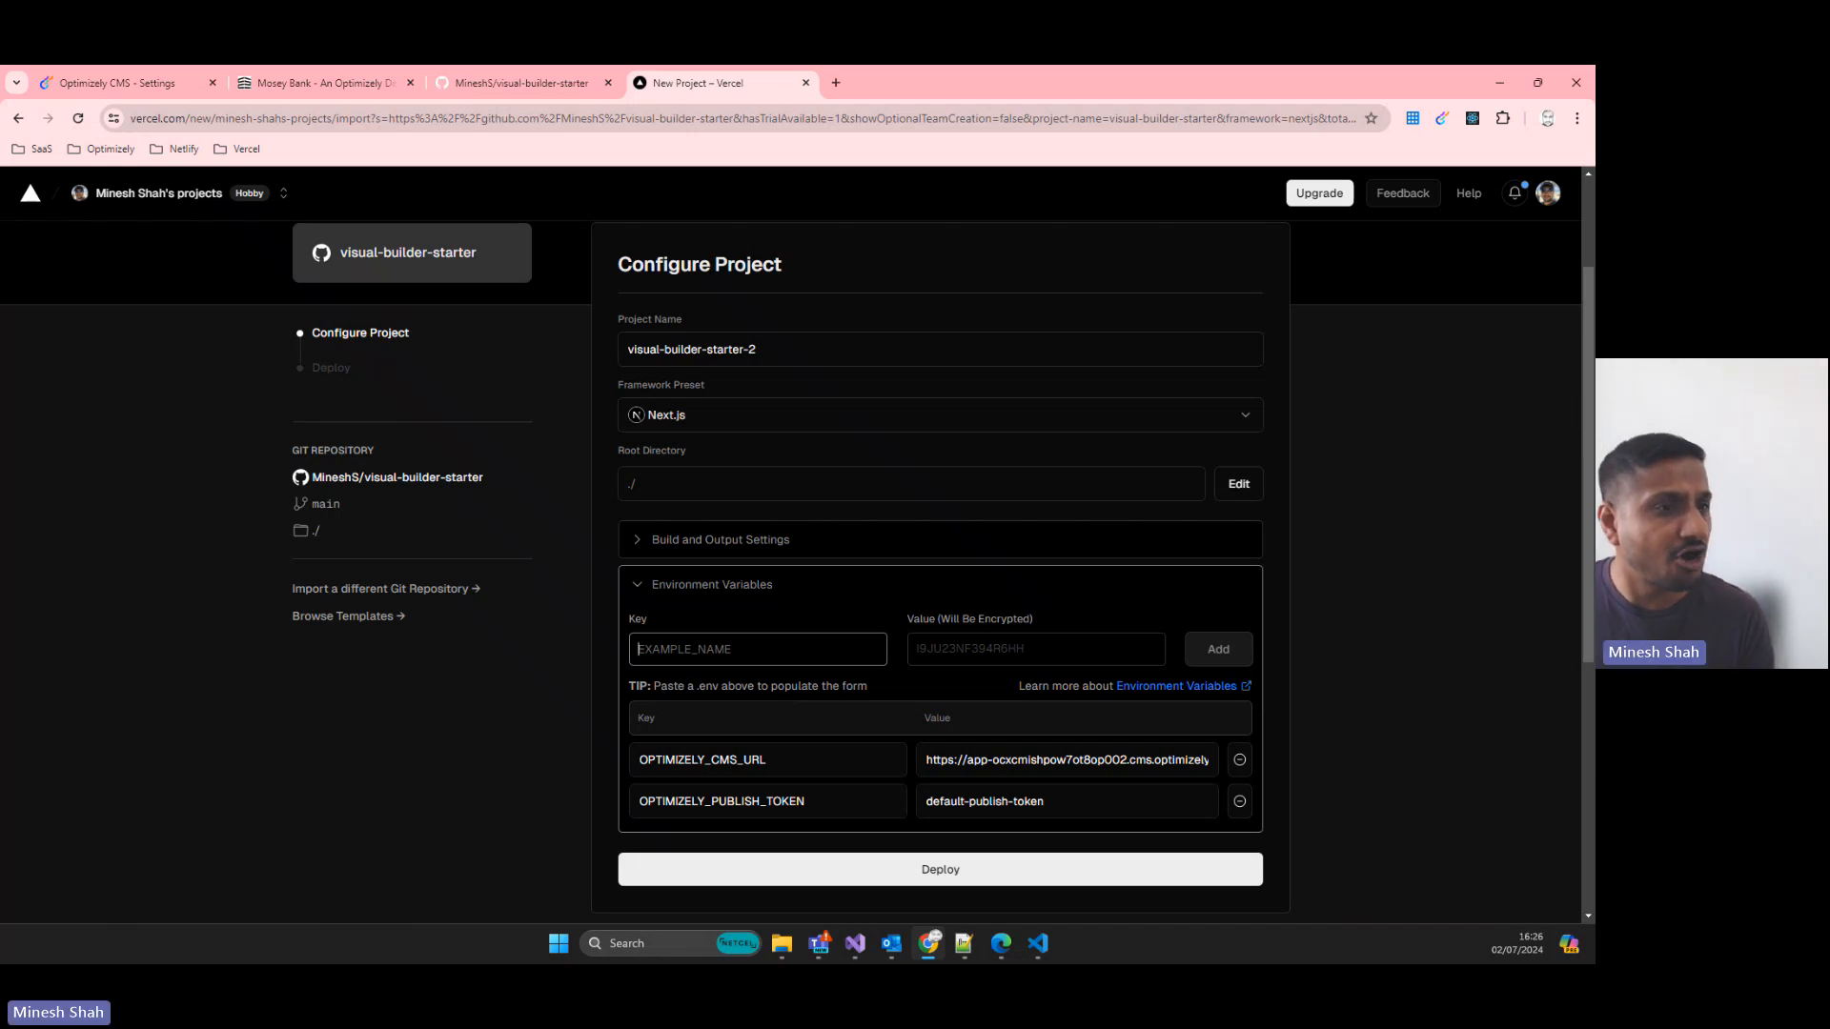
# - Copy OPTIMIZELY_GRAPH_SECRET from the code editor and enter it as the key of a new Vercel environment variable
pyautogui.hotkey('alt', 'Tab')
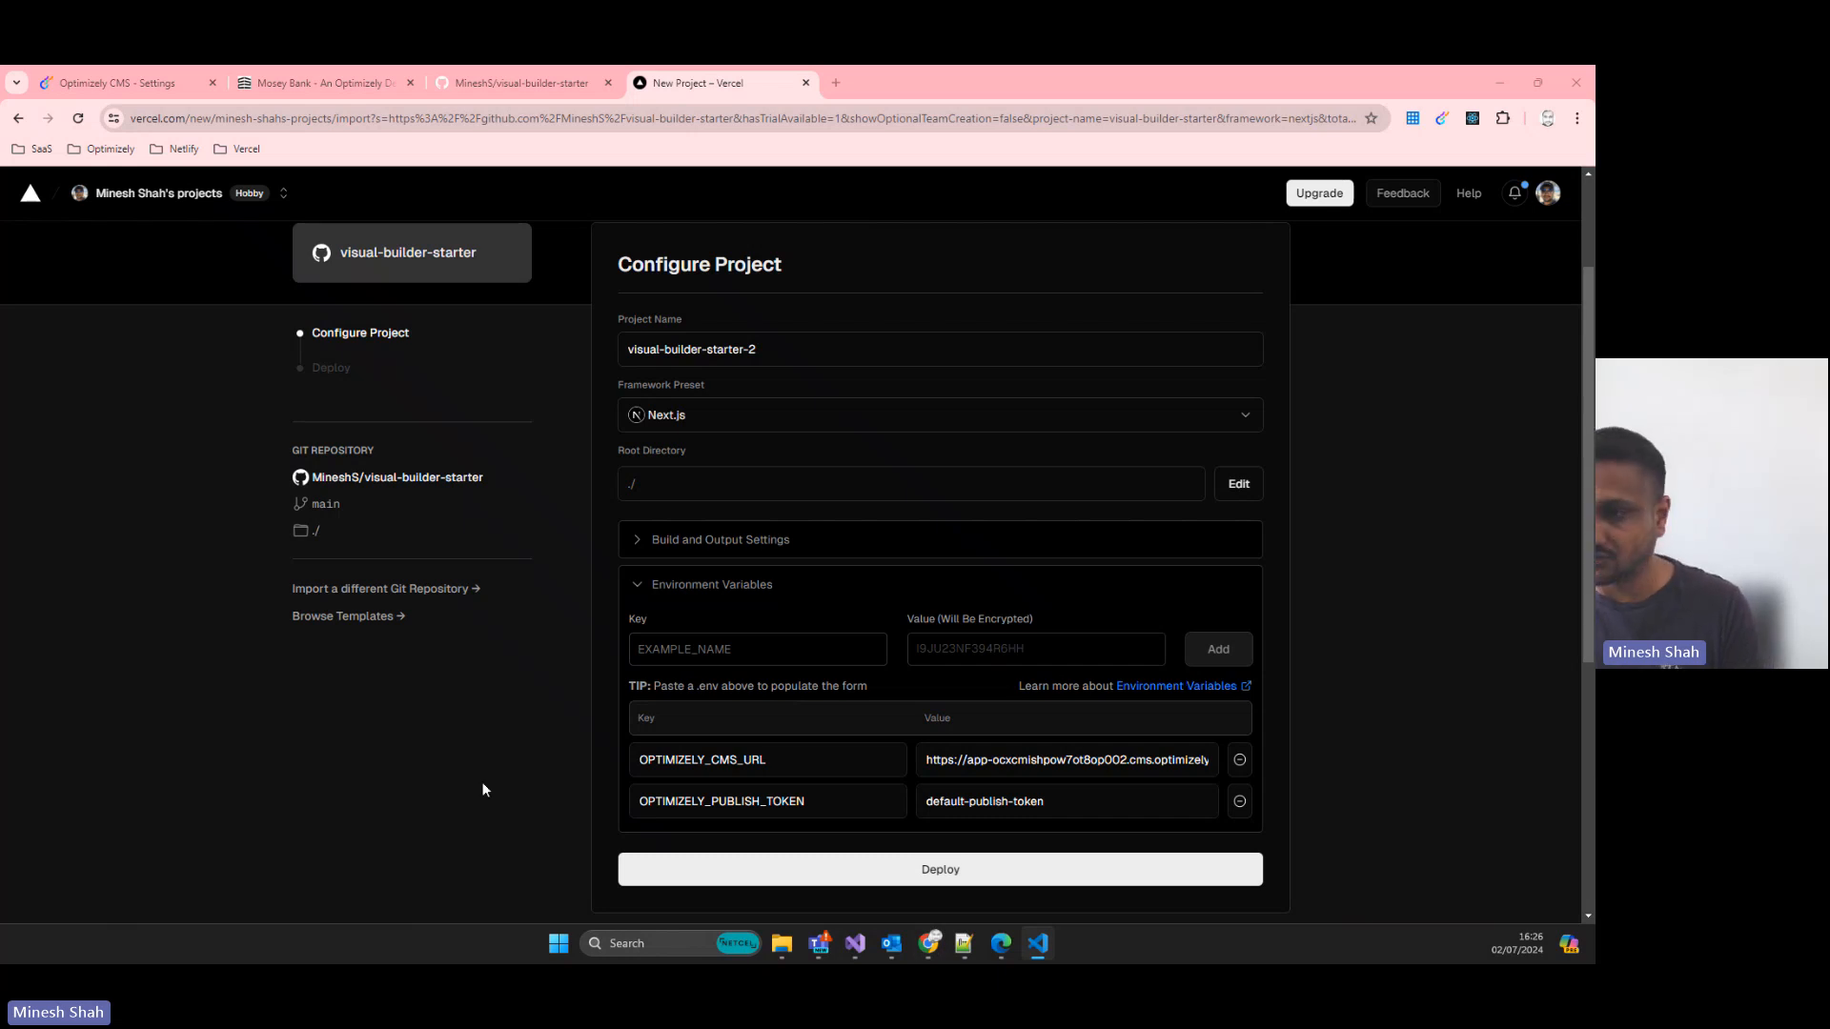
pyautogui.click(714, 649)
pyautogui.write('OPTIMIZELY_GRAPH_SECRET')
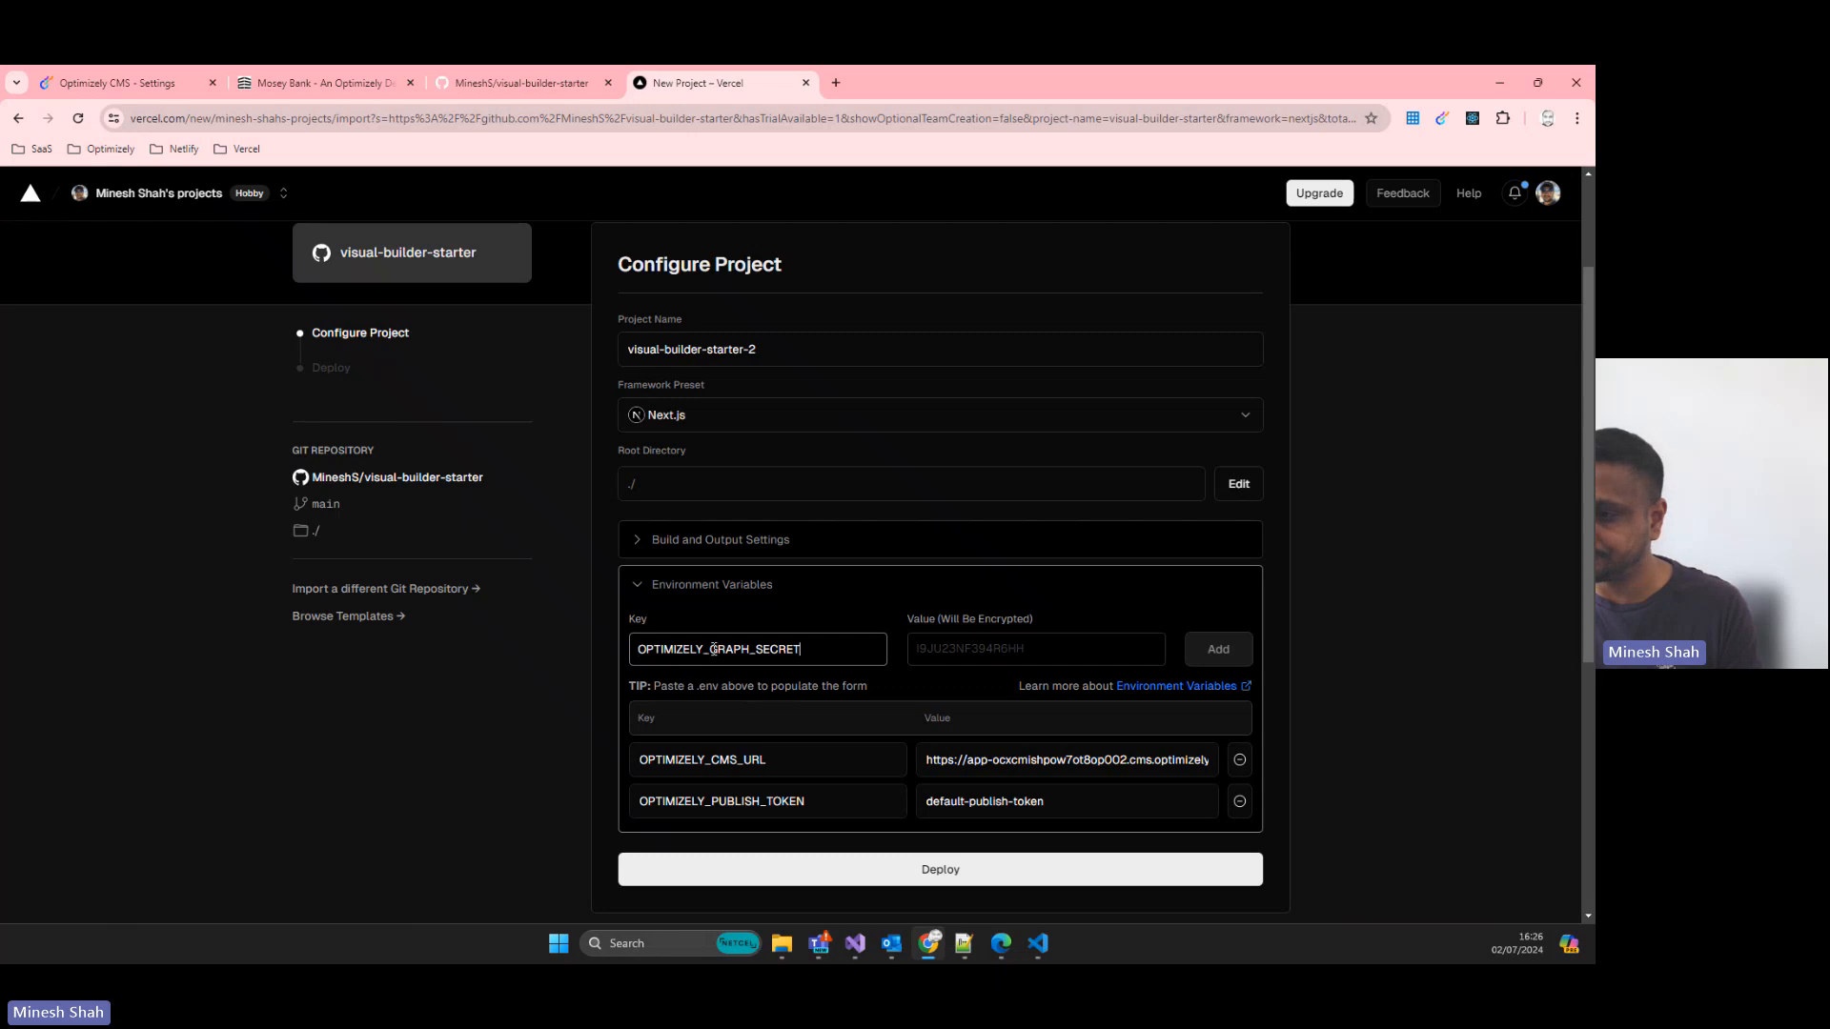
# - Switch to the Optimizely CMS dashboard, reveal the Graph secret under Render Content and copy it
pyautogui.click(147, 79)
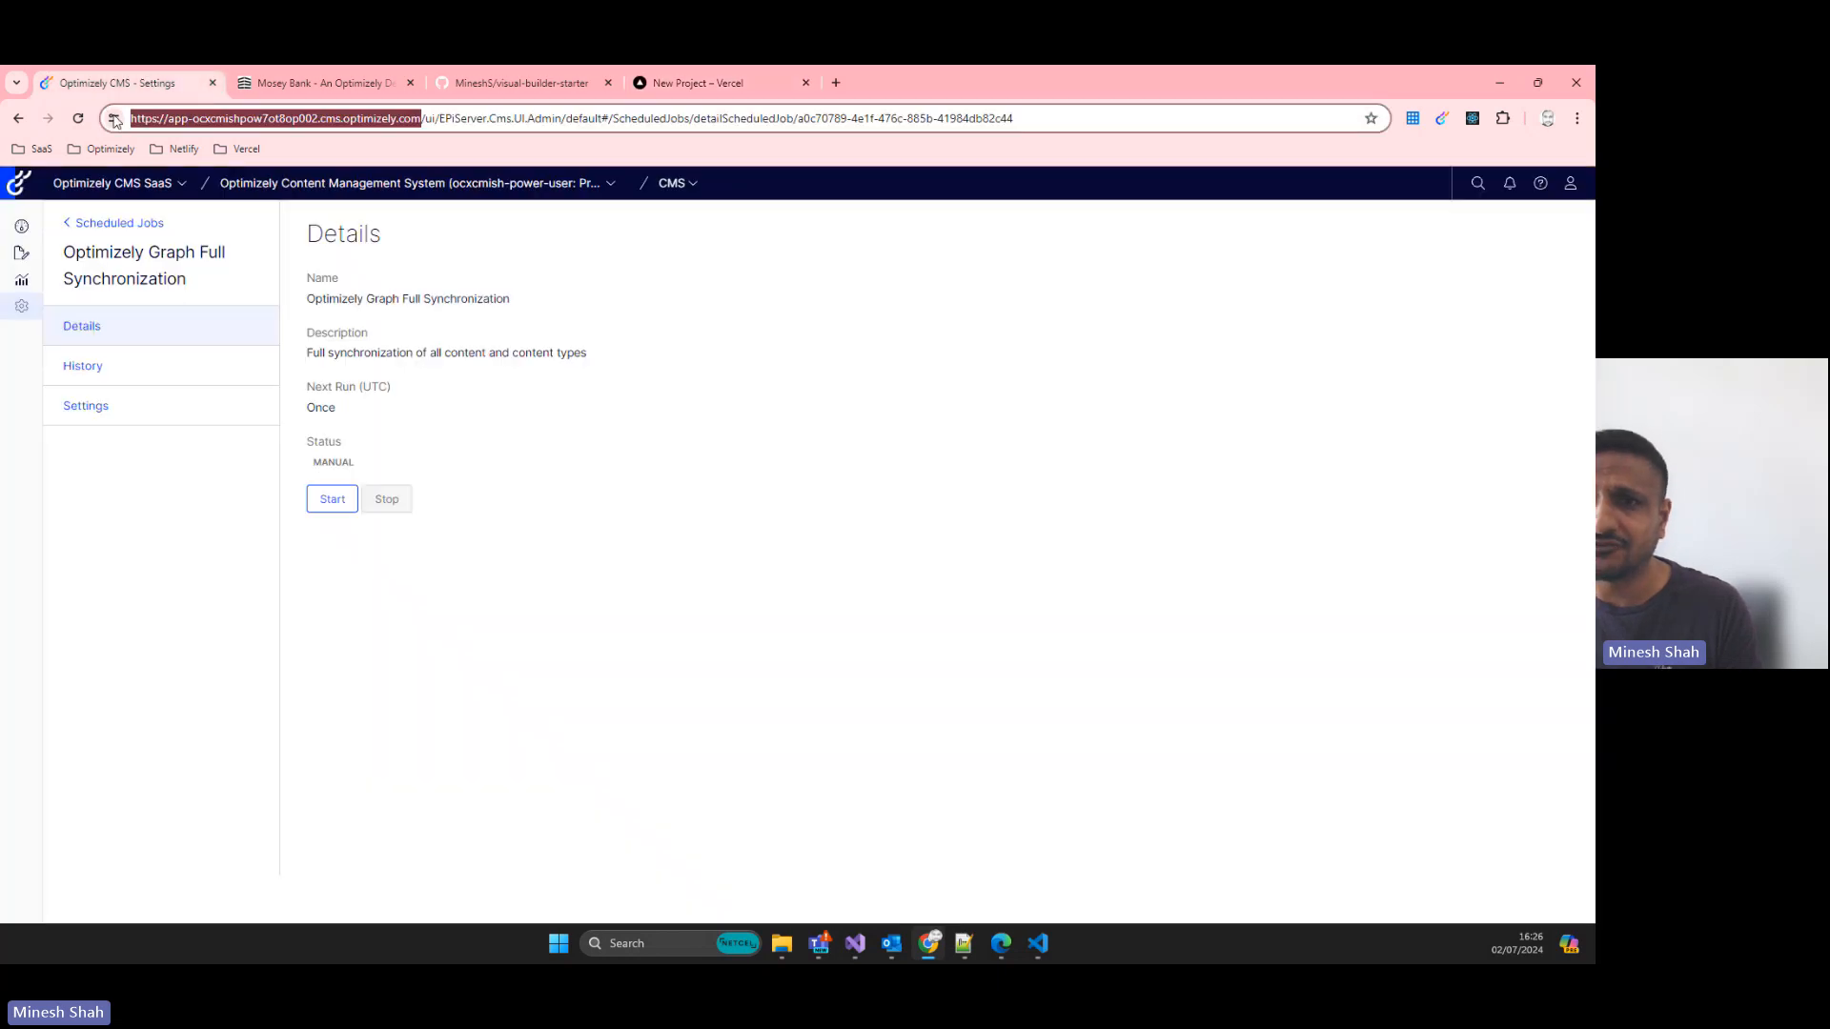
pyautogui.click(32, 227)
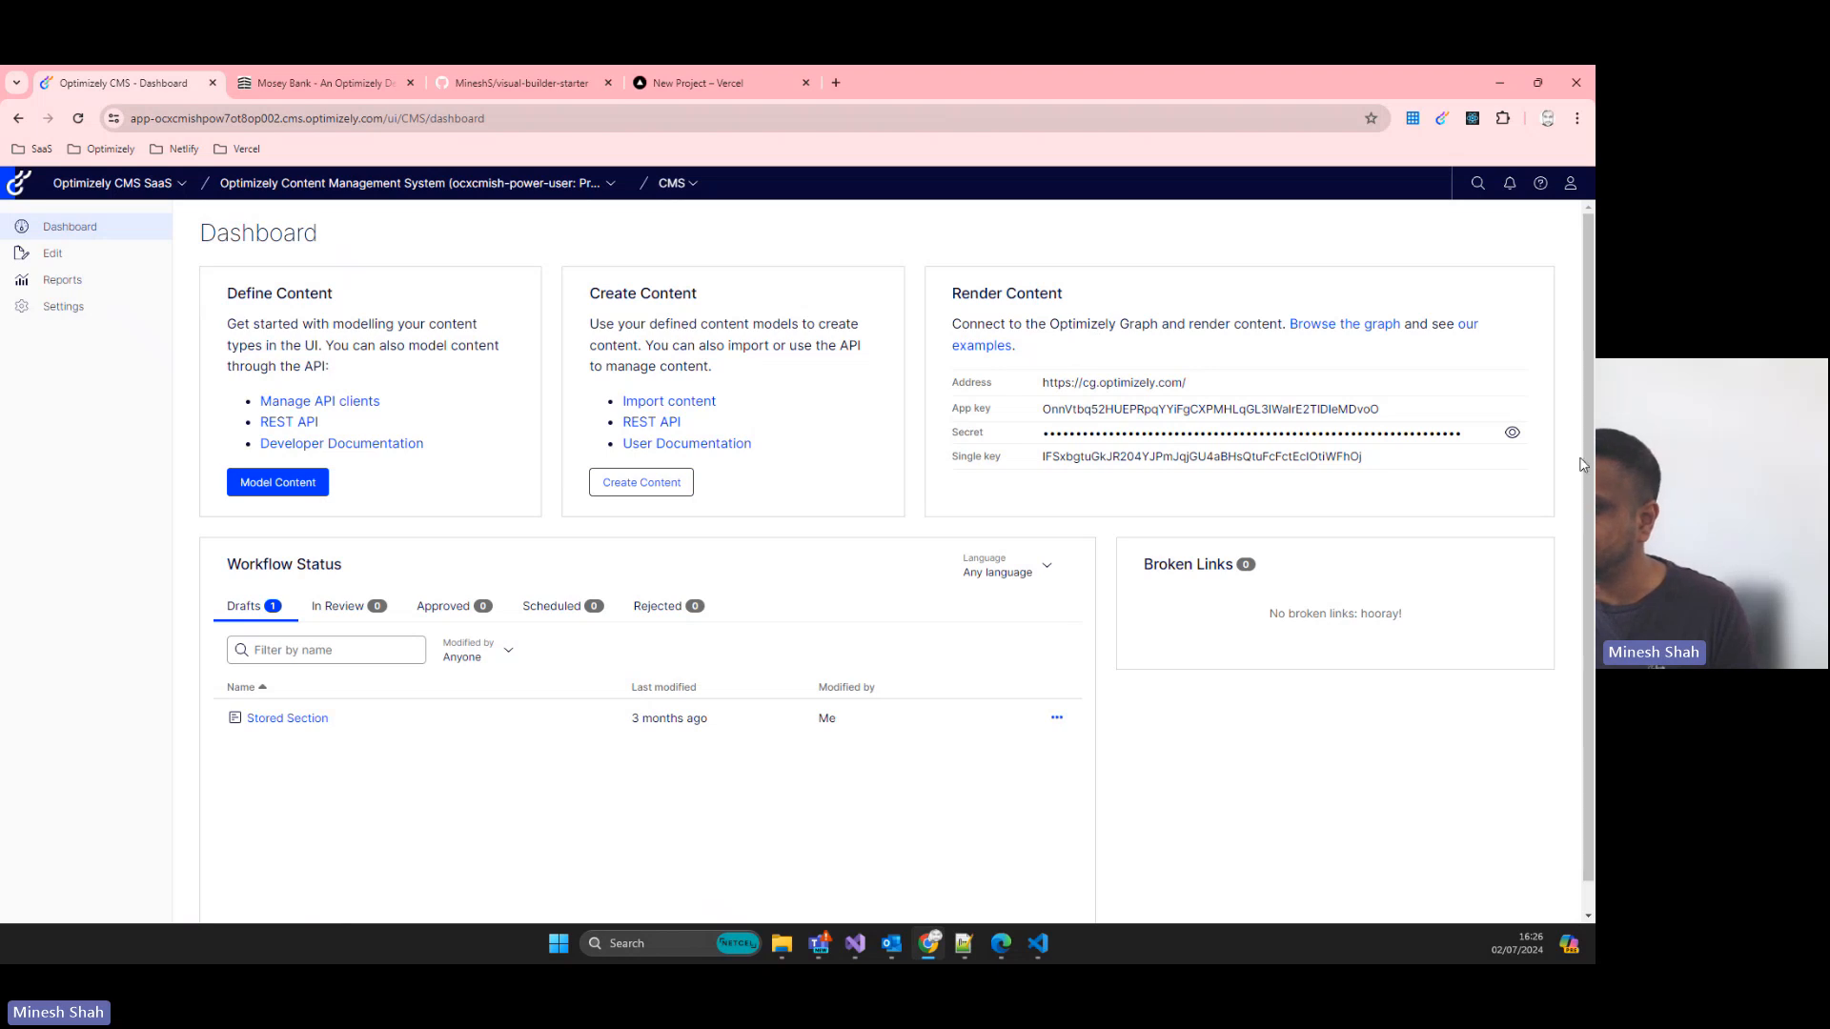
pyautogui.click(1512, 433)
pyautogui.click(1411, 438)
pyautogui.hotkey('ctrl', 'a')
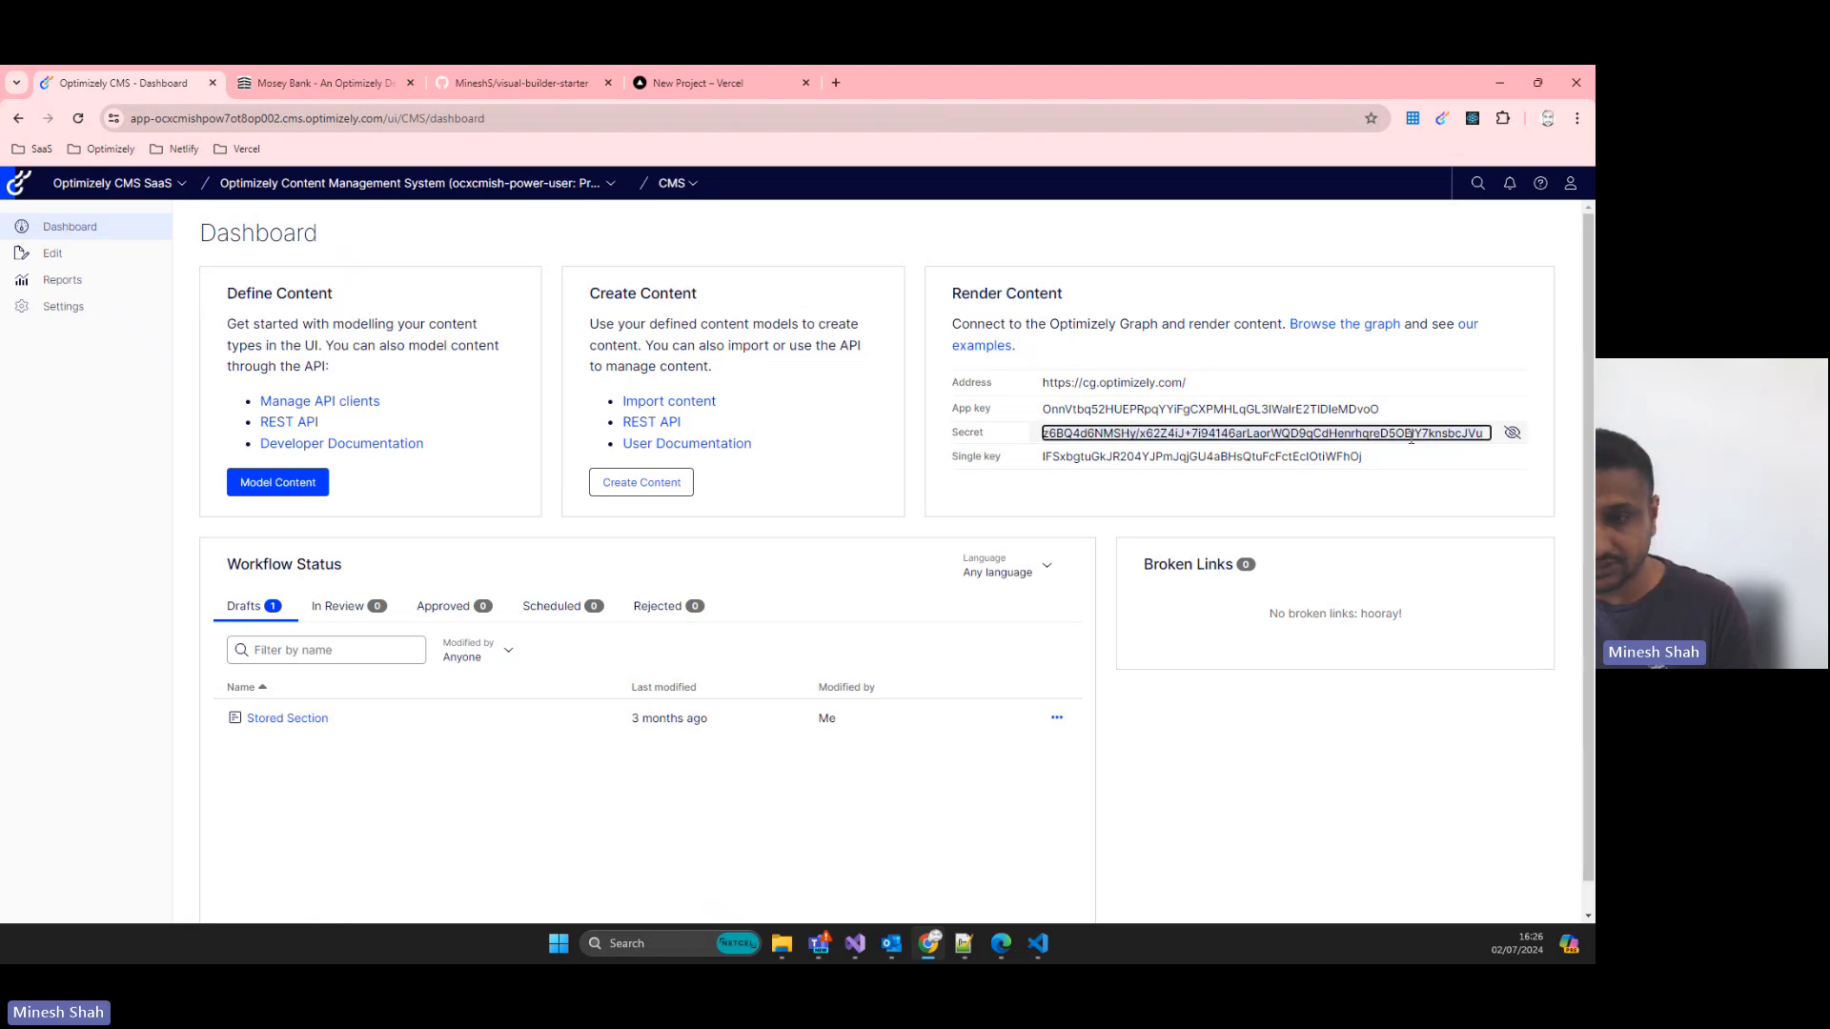
# - Return to the Vercel project setup, paste the Graph secret as the OPTIMIZELY_GRAPH_SECRET value and add the variable
pyautogui.click(466, 84)
pyautogui.moveTo(1306, 69); pyautogui.dragTo(1158, 118)
pyautogui.click(1188, 133)
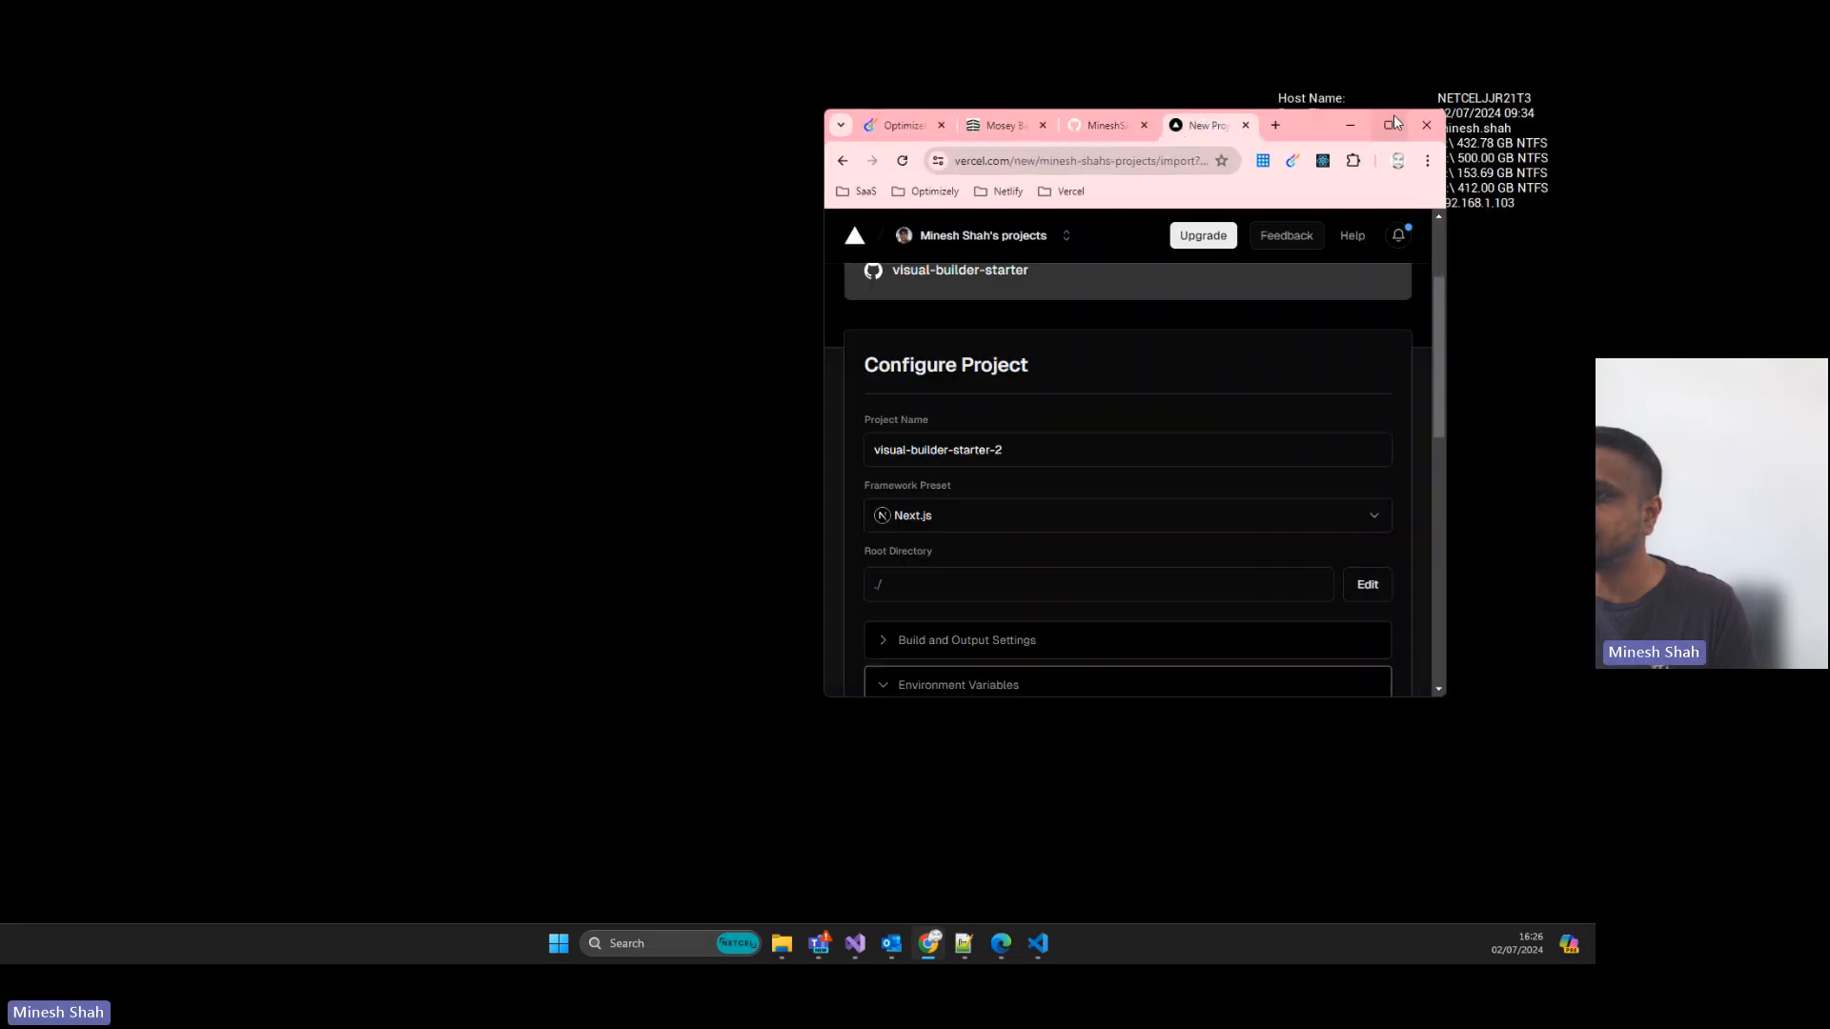
pyautogui.click(1389, 127)
pyautogui.click(953, 652)
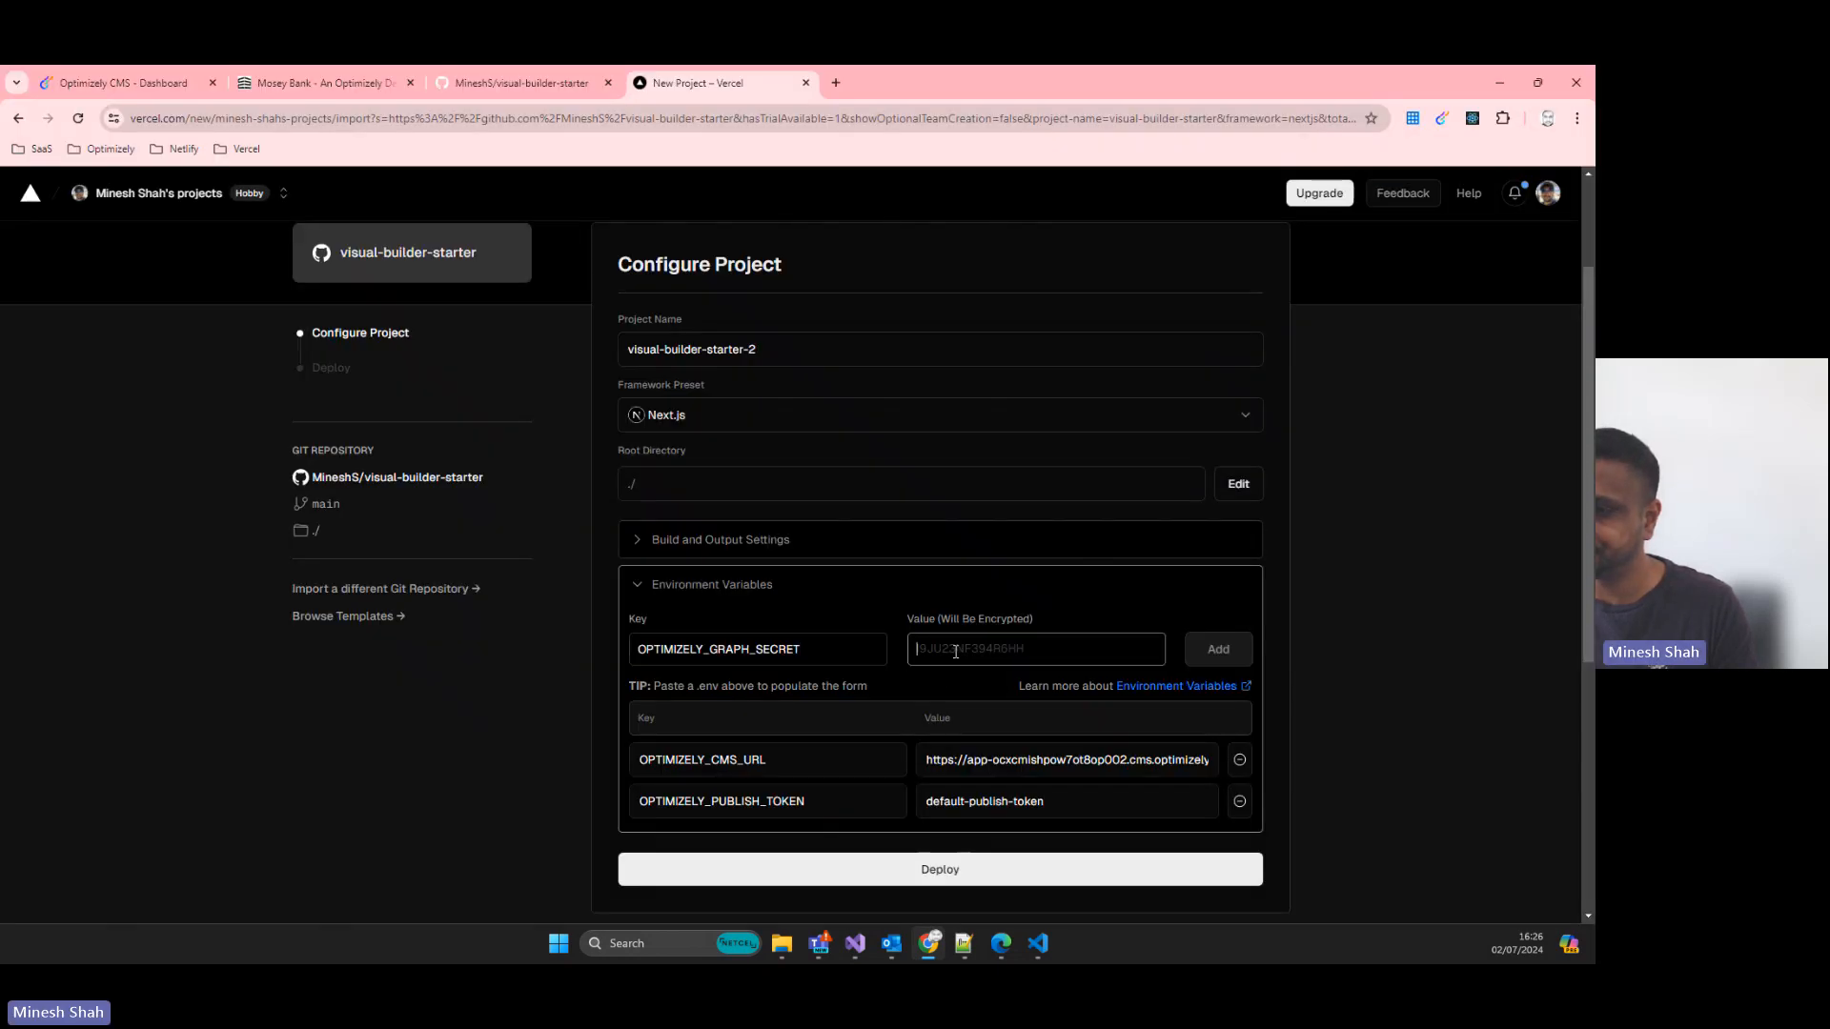
pyautogui.hotkey('ctrl', 'v')
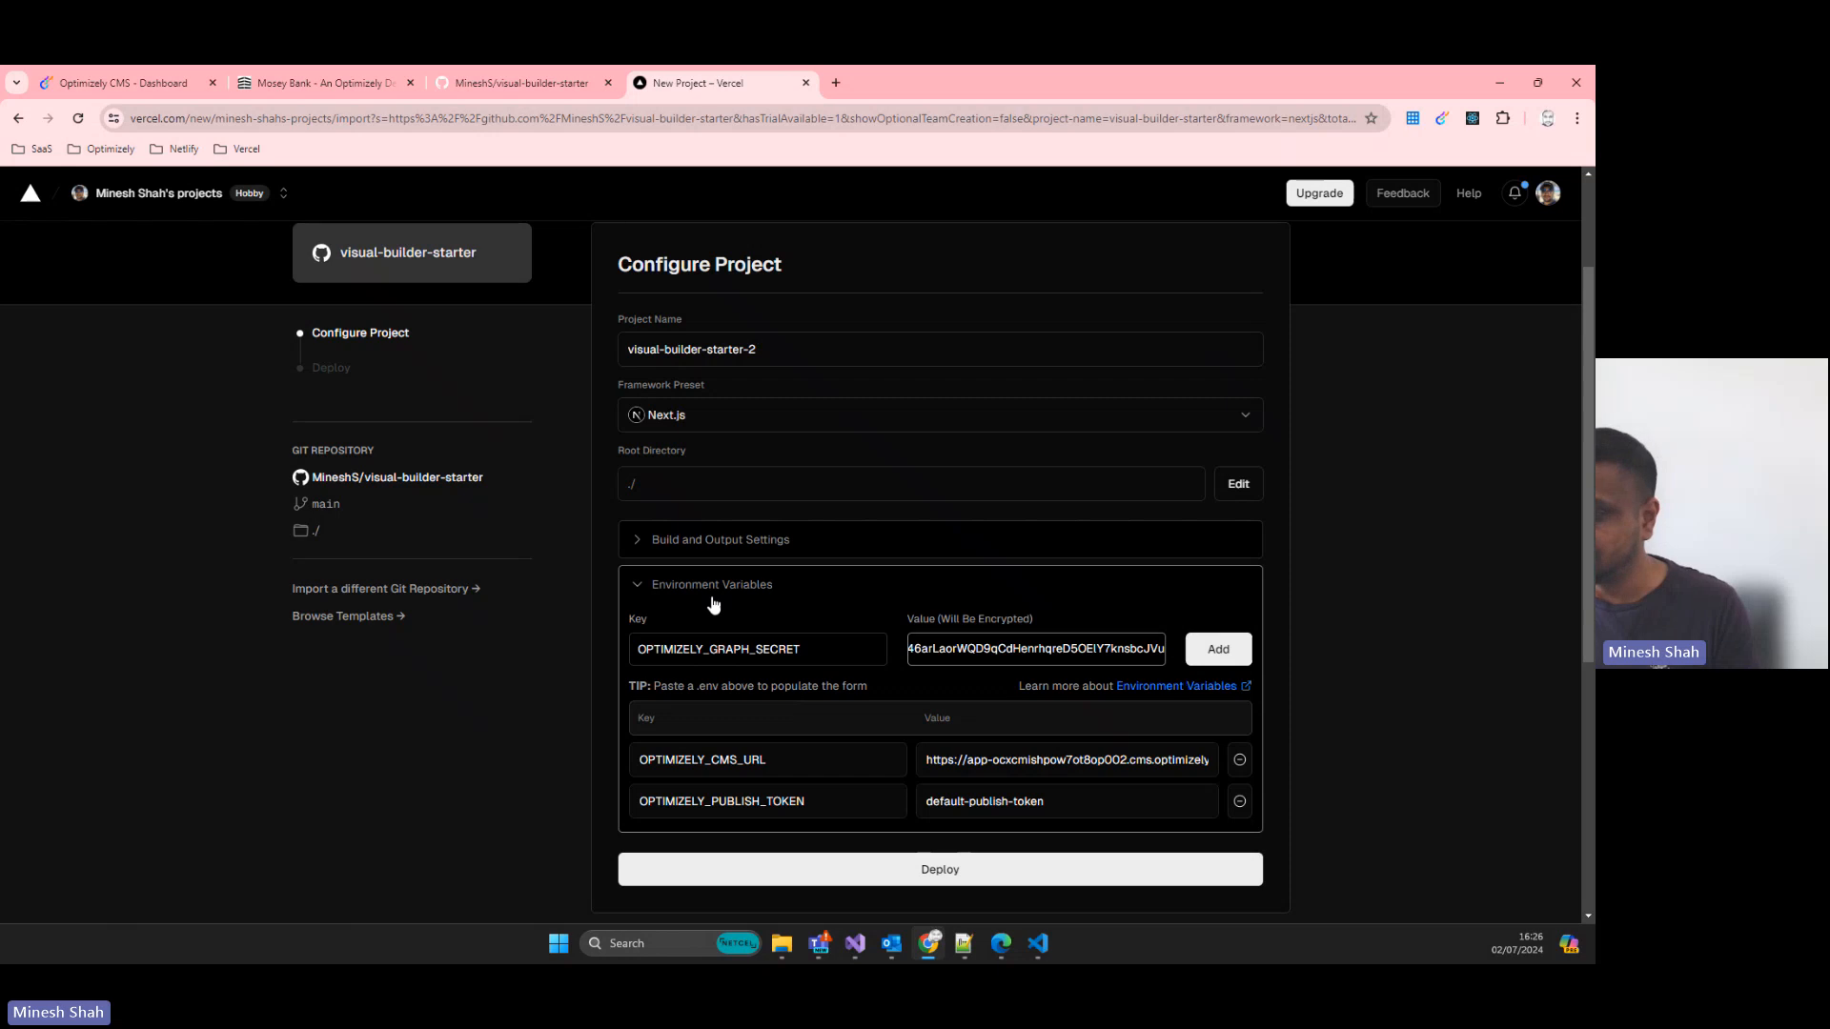
pyautogui.click(1223, 648)
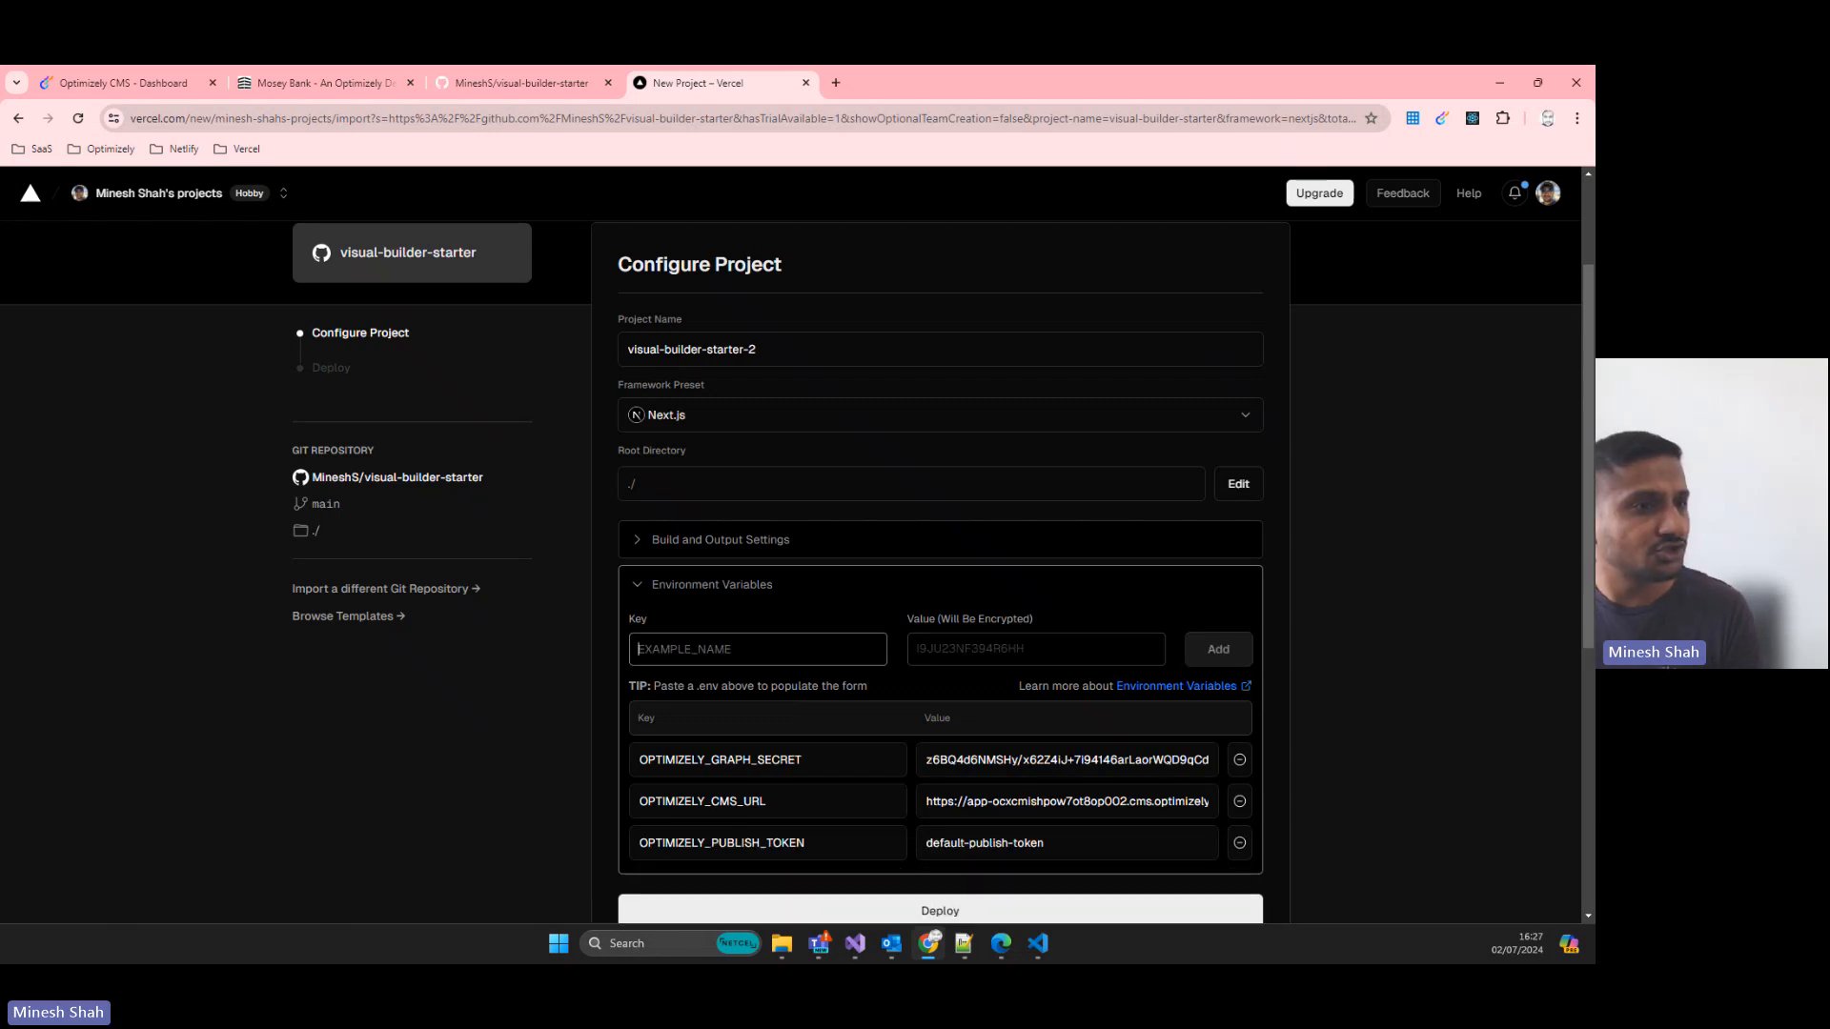
# - Add the environment variable OPTIMIZELY_GRAPH_APP_KEY with the app key copied from the Optimizely CMS dashboard
pyautogui.hotkey('alt', 'Tab')
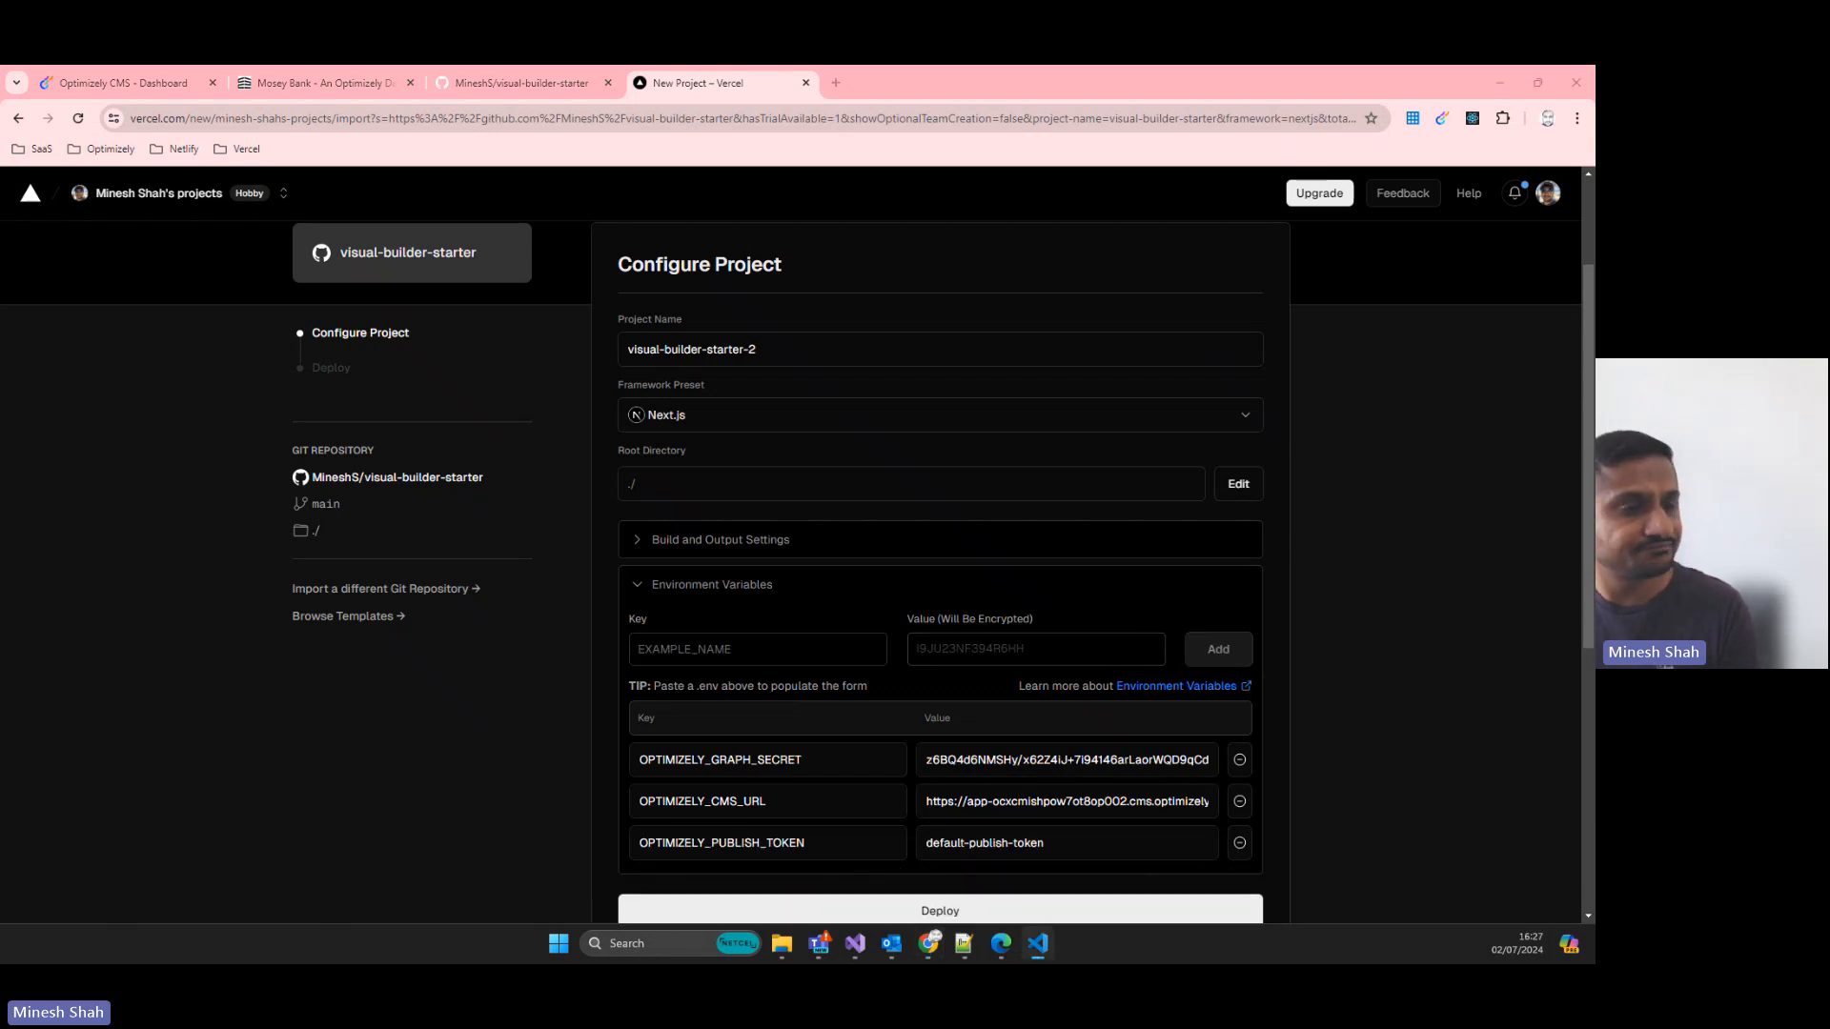
pyautogui.click(687, 646)
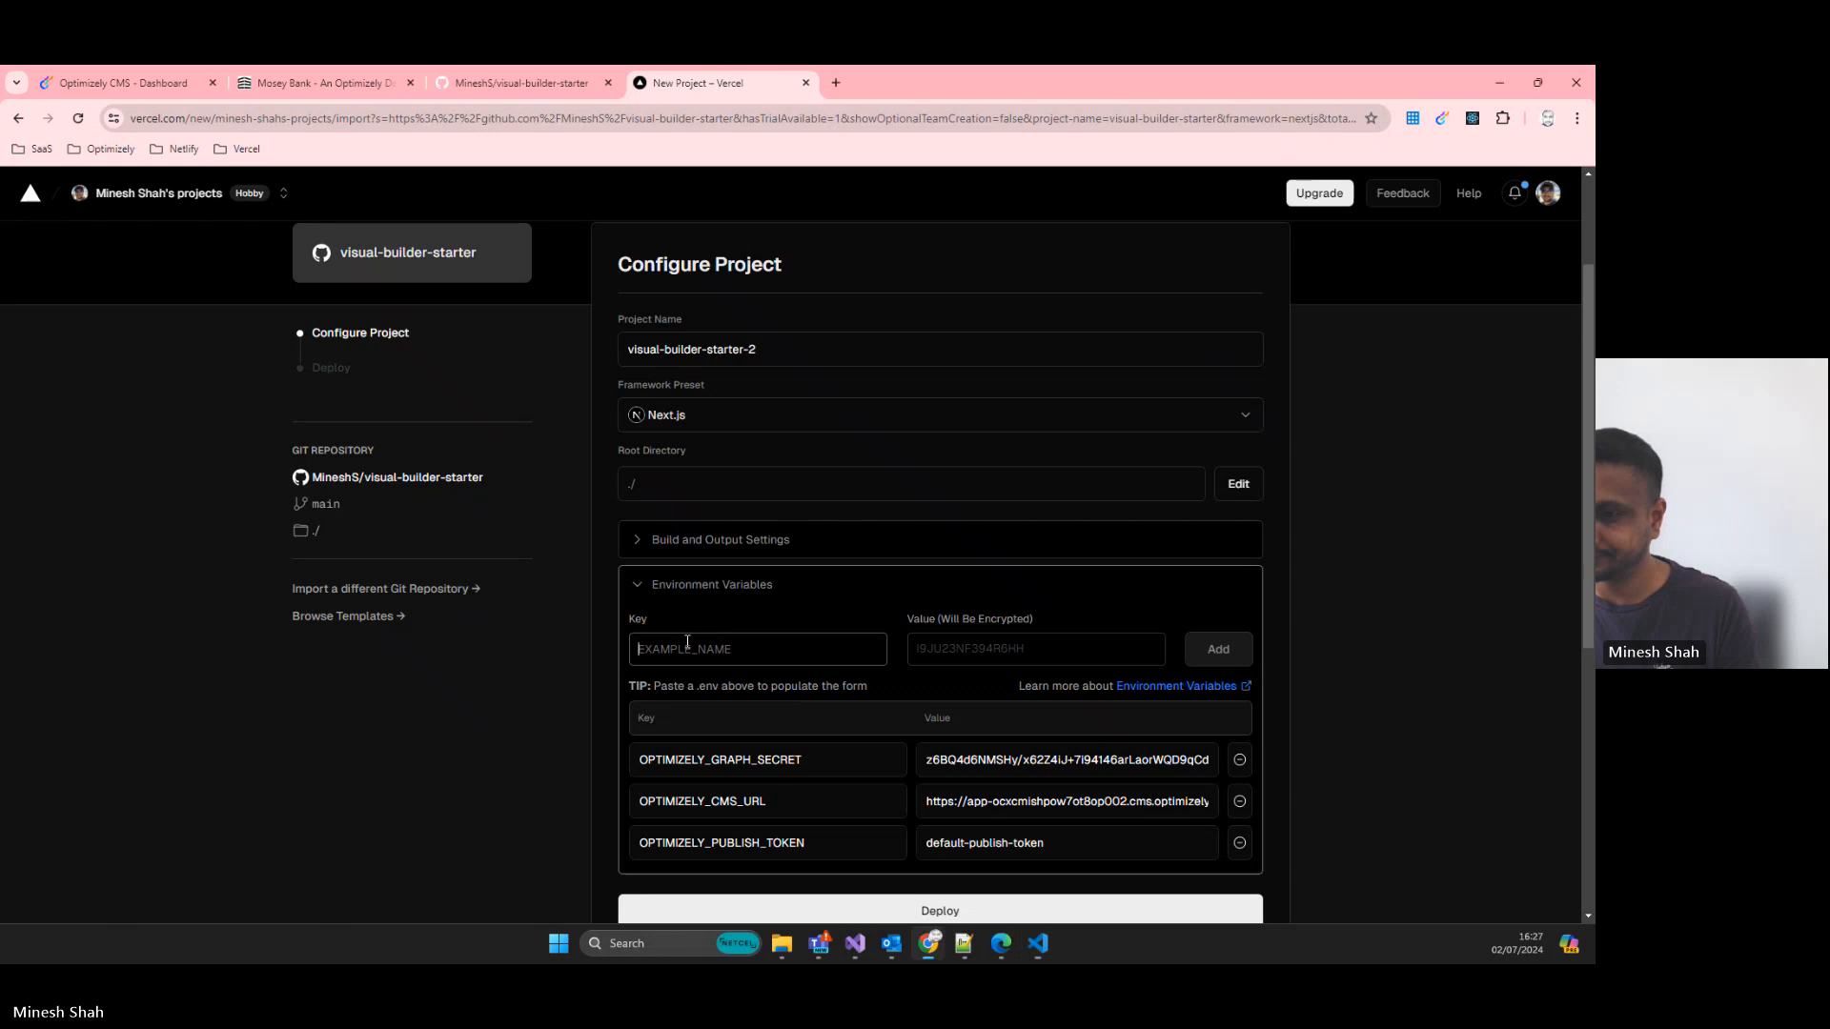
pyautogui.write('OPTIMIZELY_GRAPH_APP_KEY')
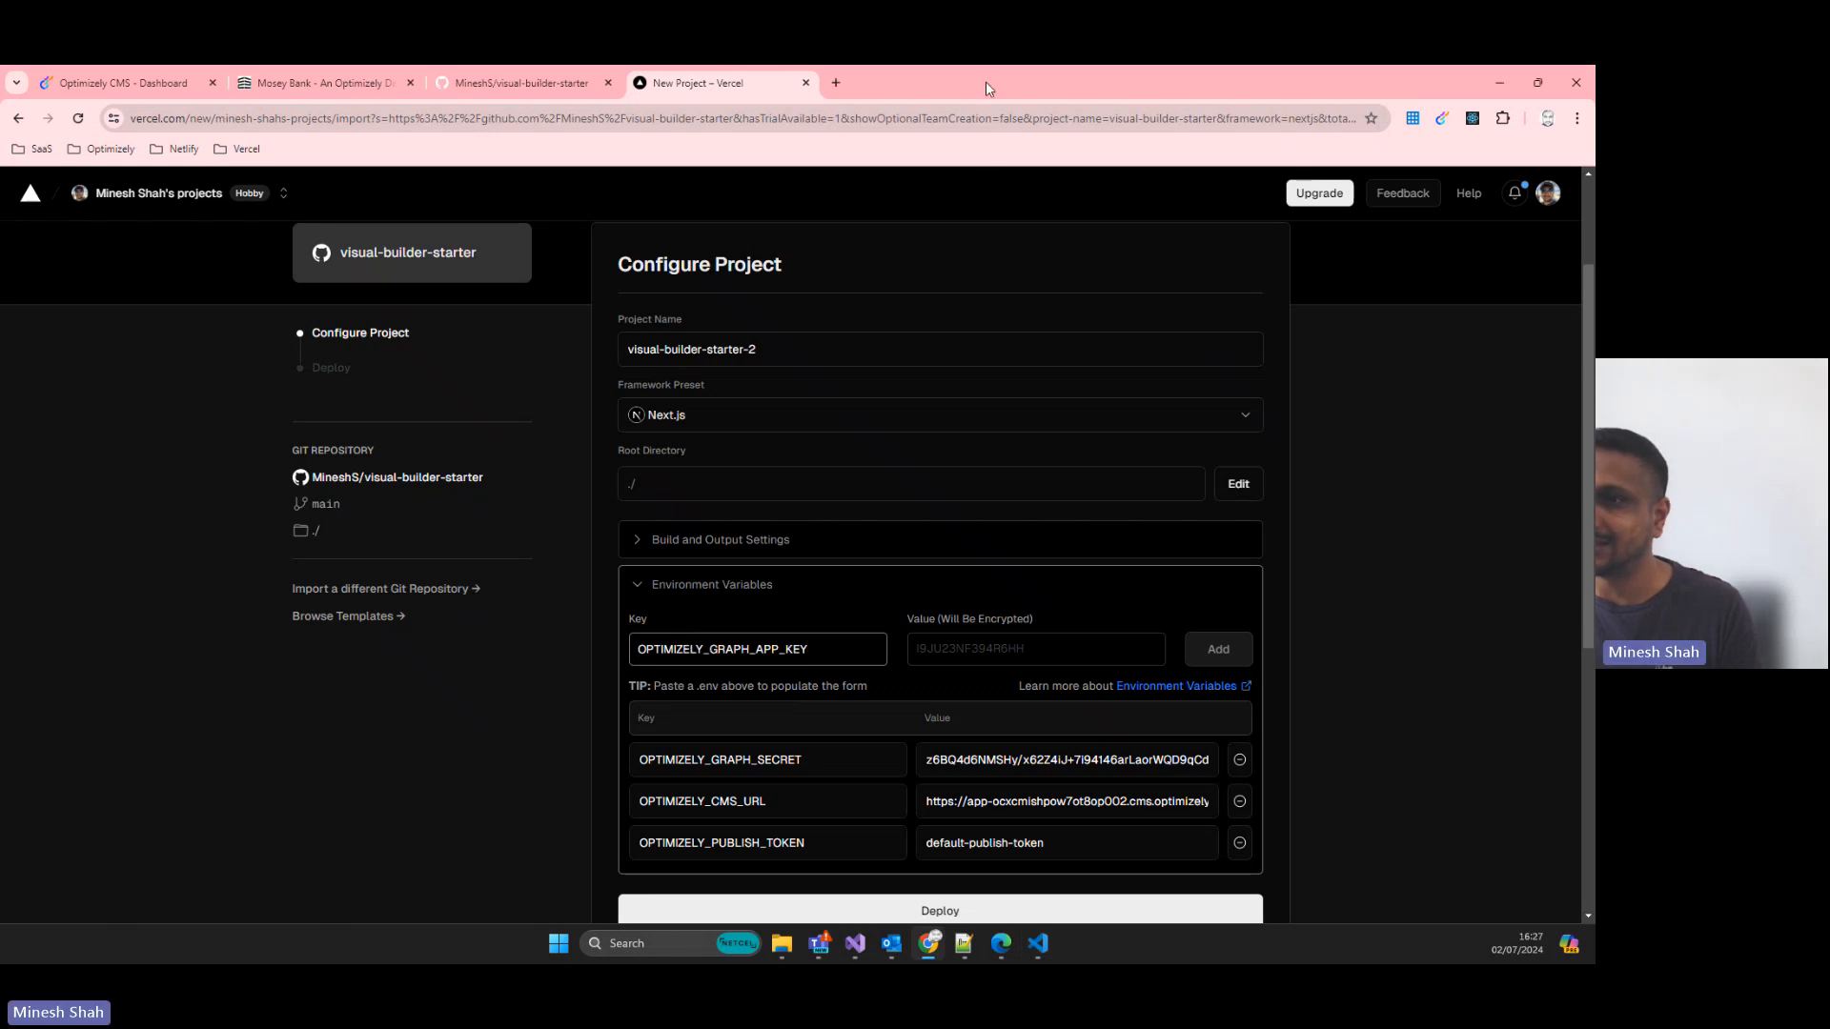
pyautogui.click(141, 92)
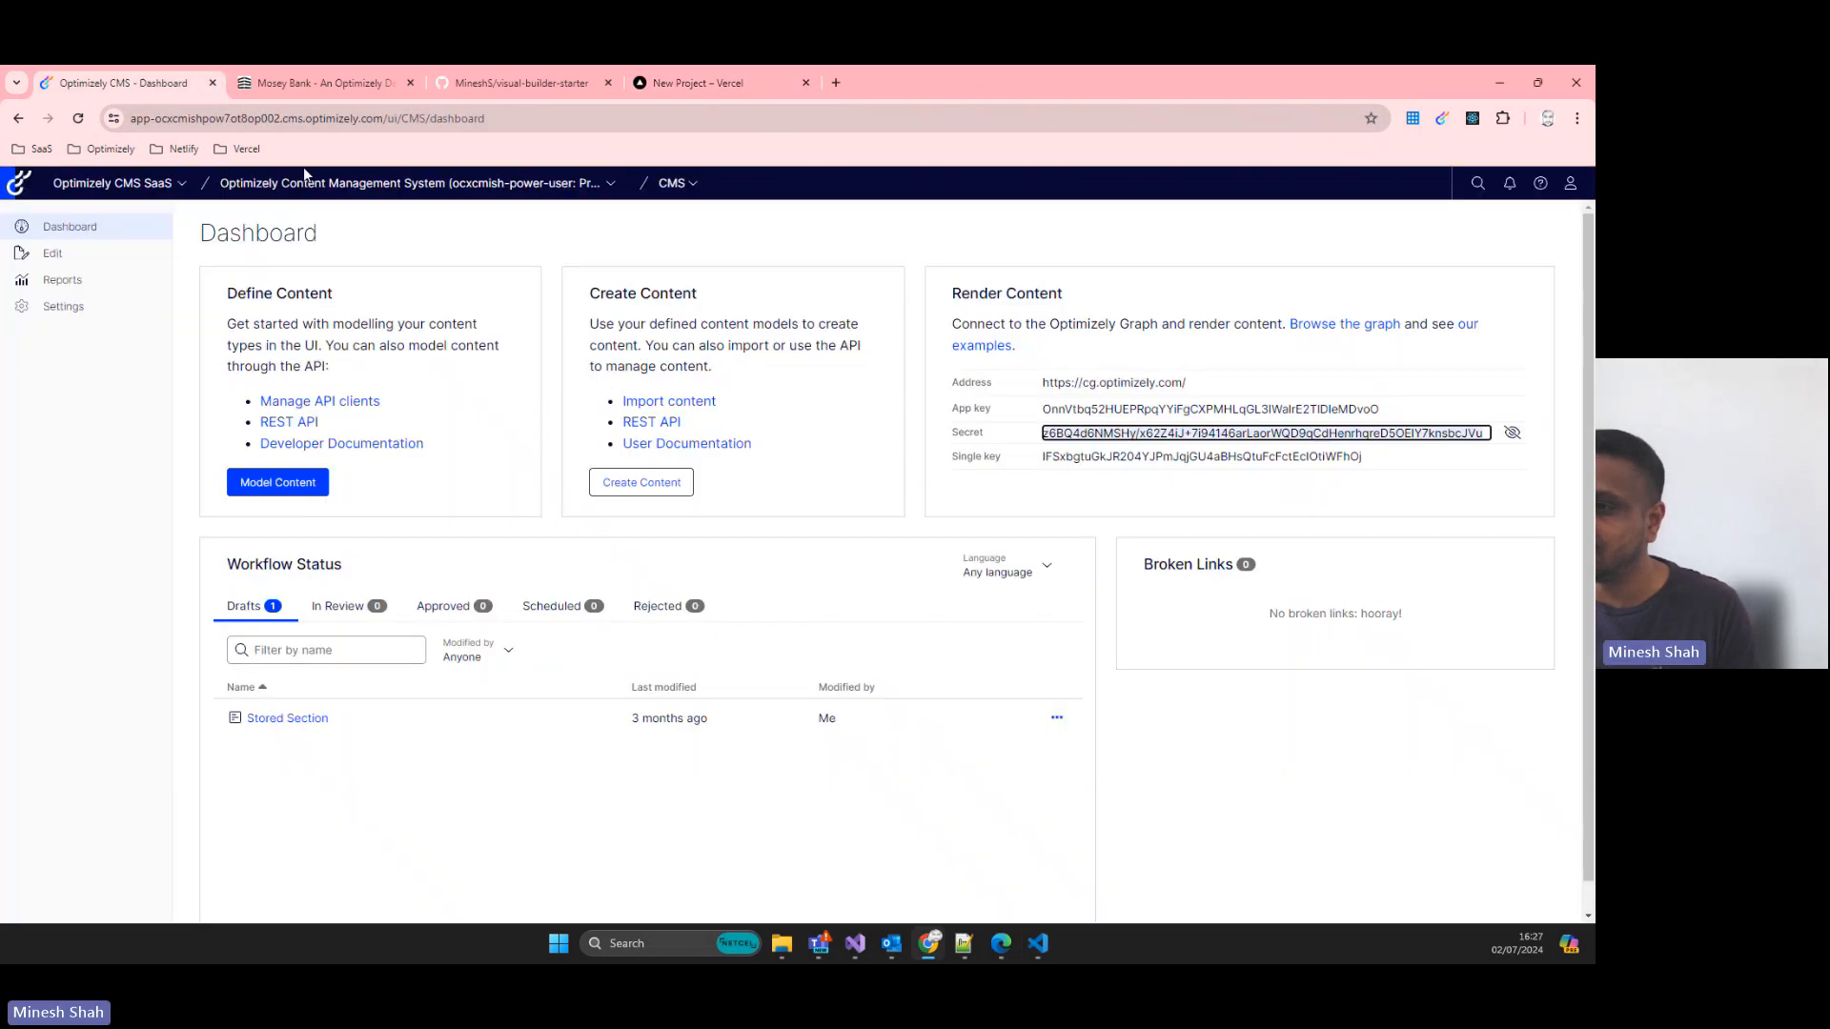
pyautogui.doubleClick(1102, 413)
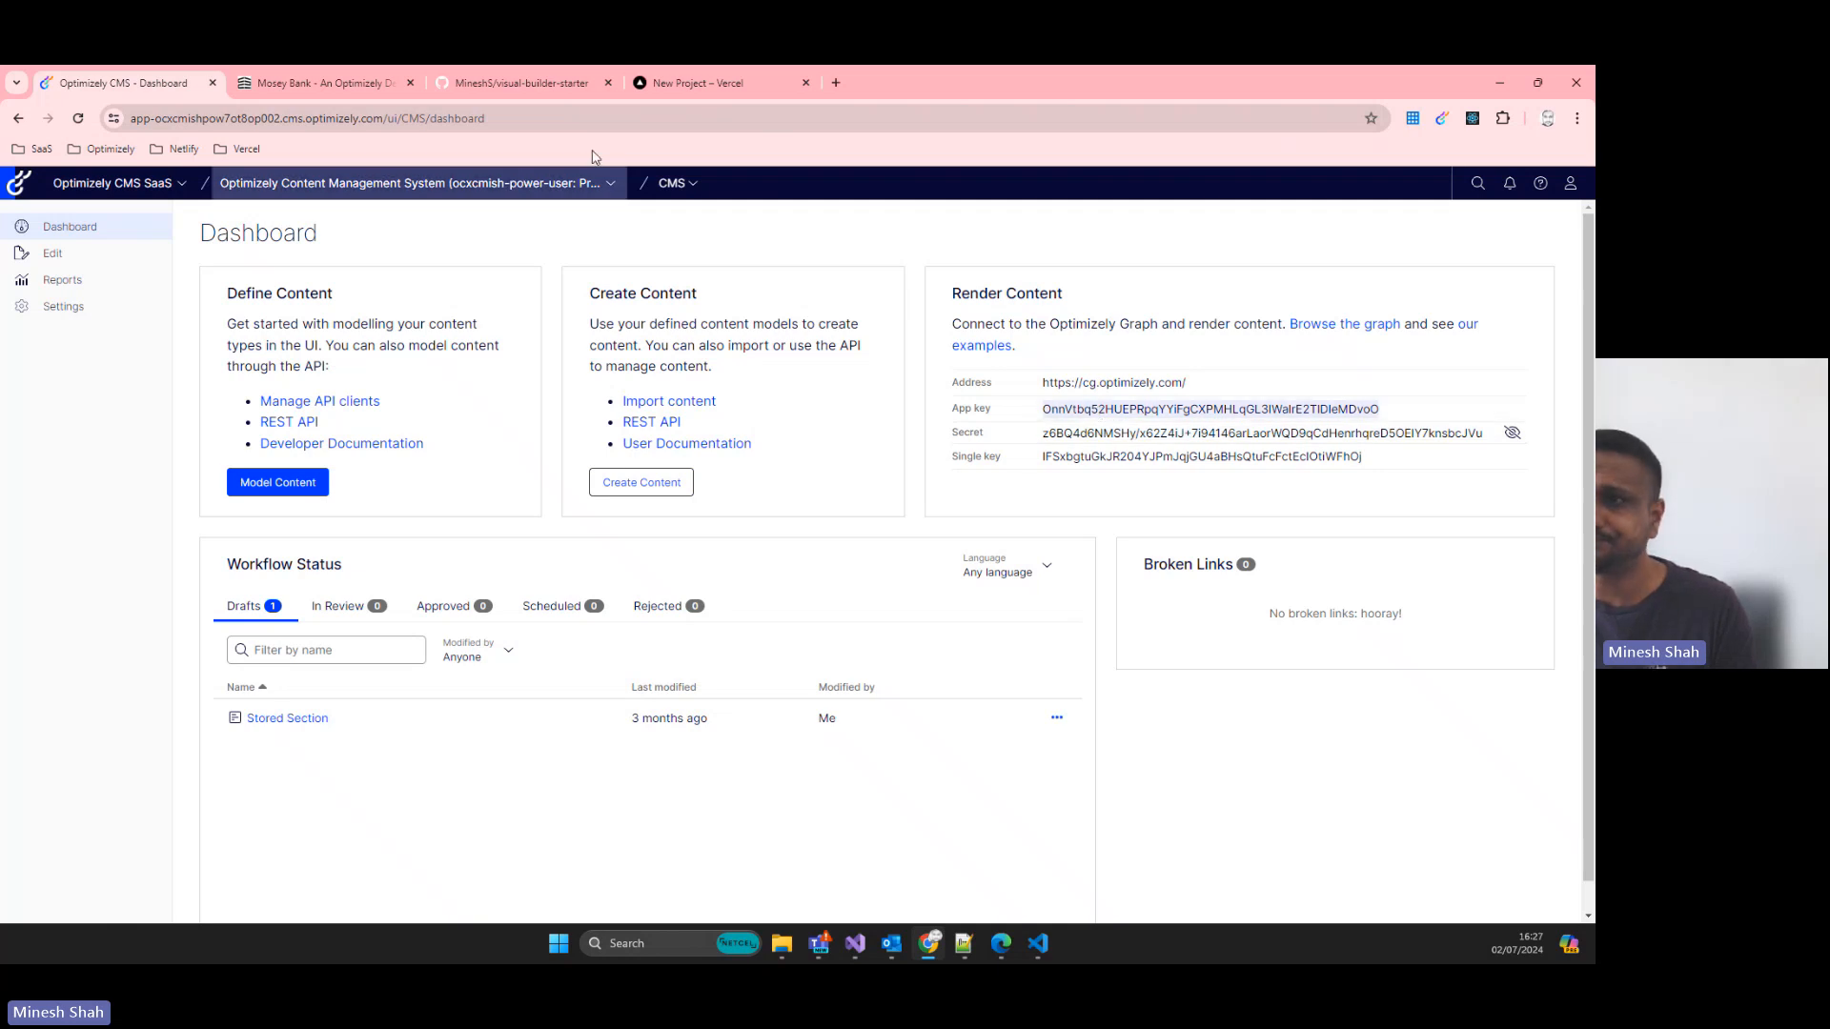
pyautogui.click(698, 83)
pyautogui.click(999, 649)
pyautogui.hotkey('ctrl', 'v')
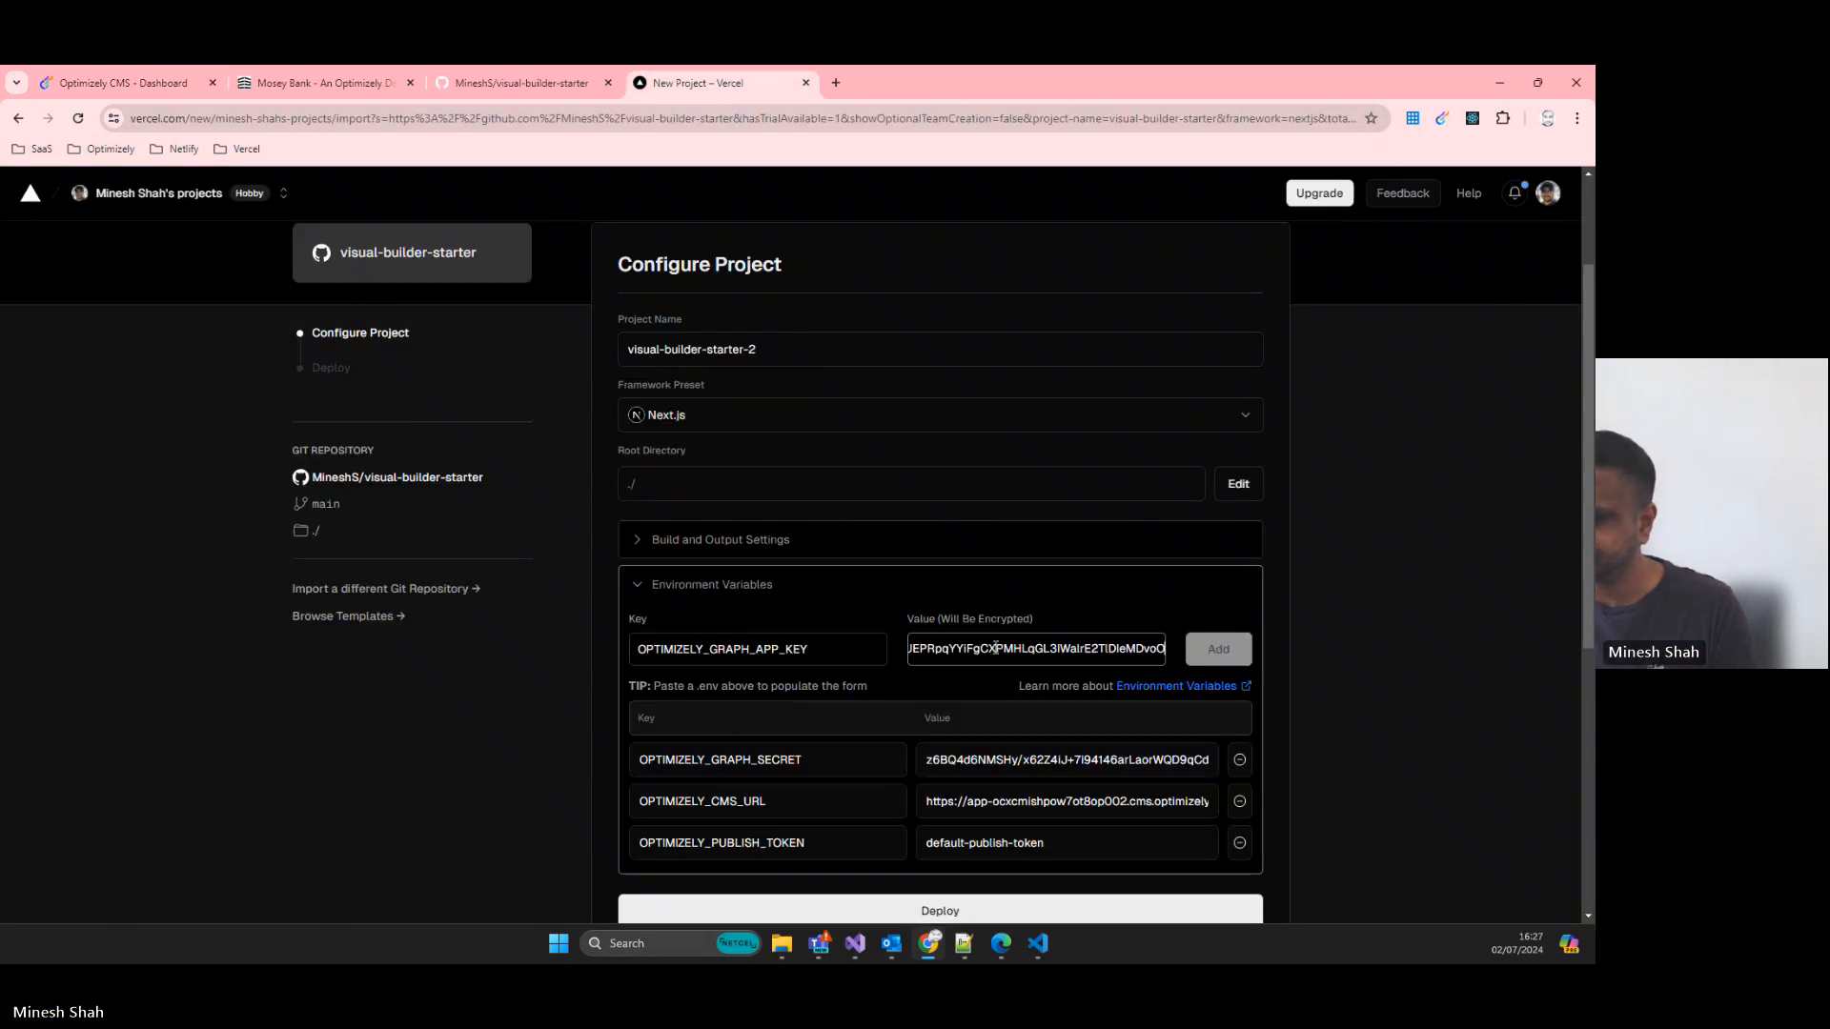
pyautogui.click(1212, 649)
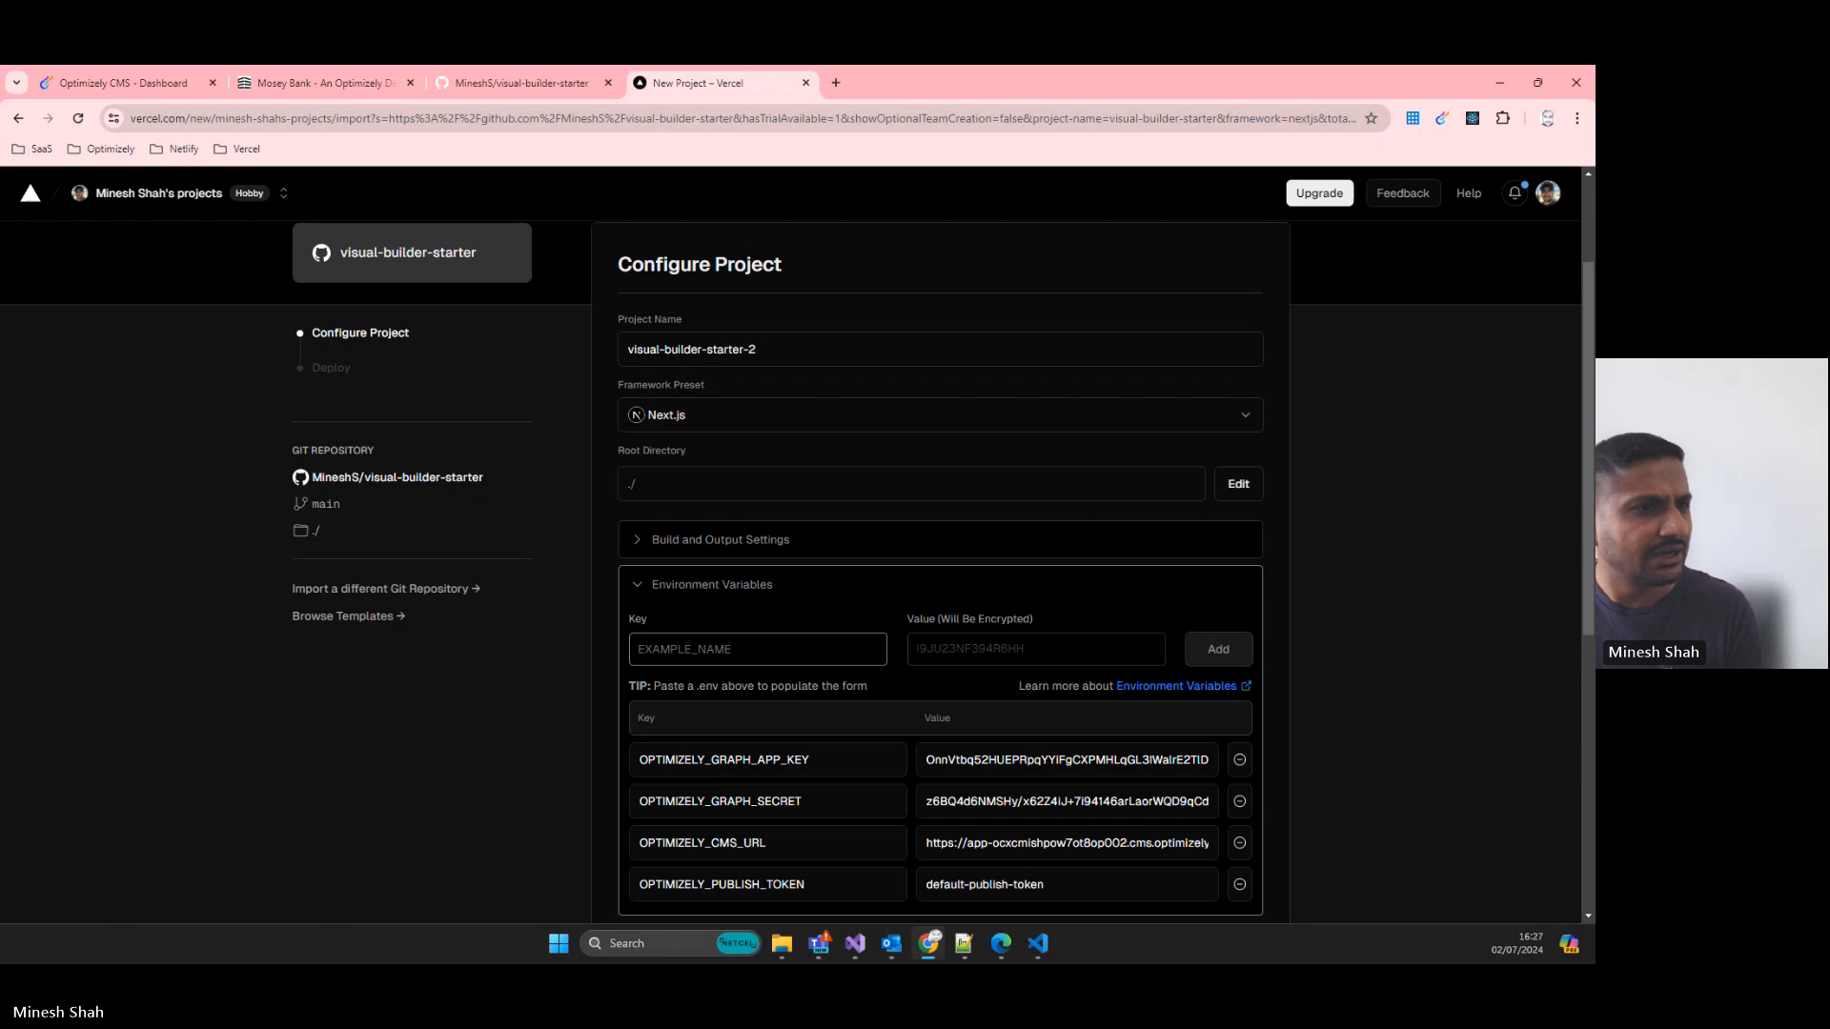
# - Add the environment variable OPTIMIZELY_GRAPH_SINGLE_KEY with the single key copied from the Optimizely CMS dashboard
pyautogui.hotkey('alt', 'Tab')
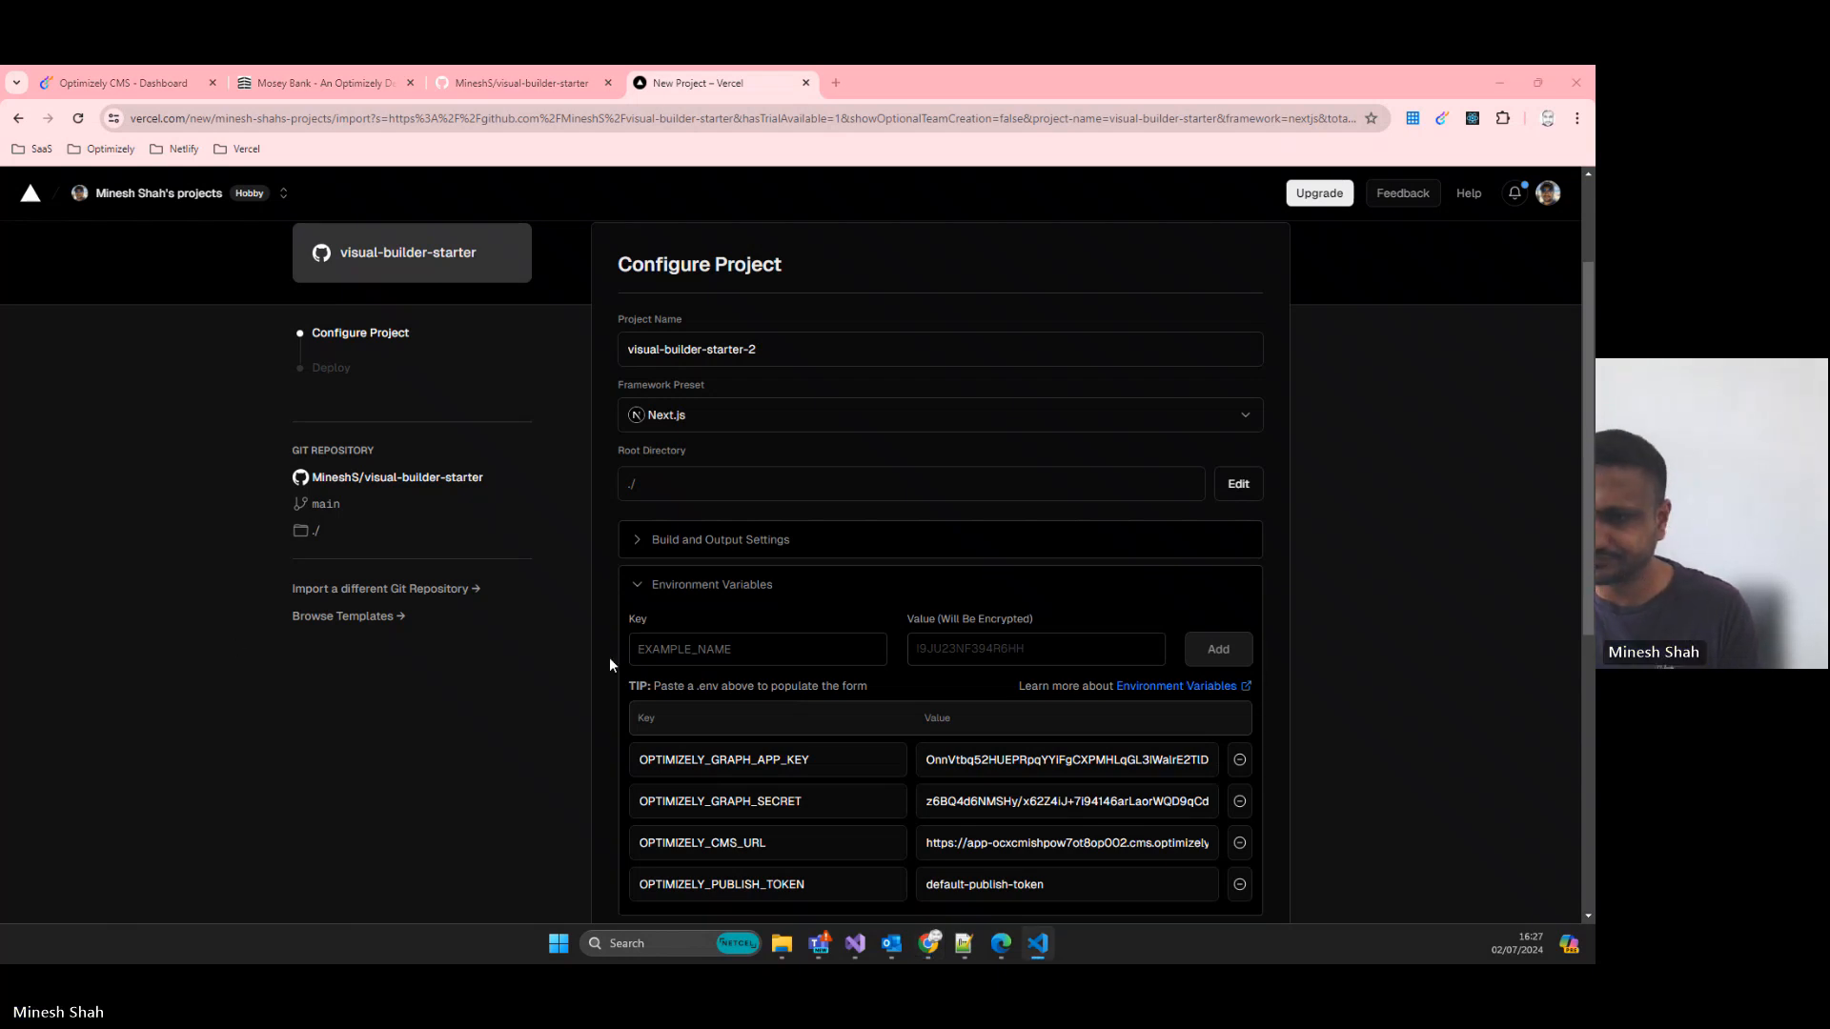
pyautogui.click(657, 649)
pyautogui.write('OPTIMIZELY_GRAPH_SINGLE_KEY')
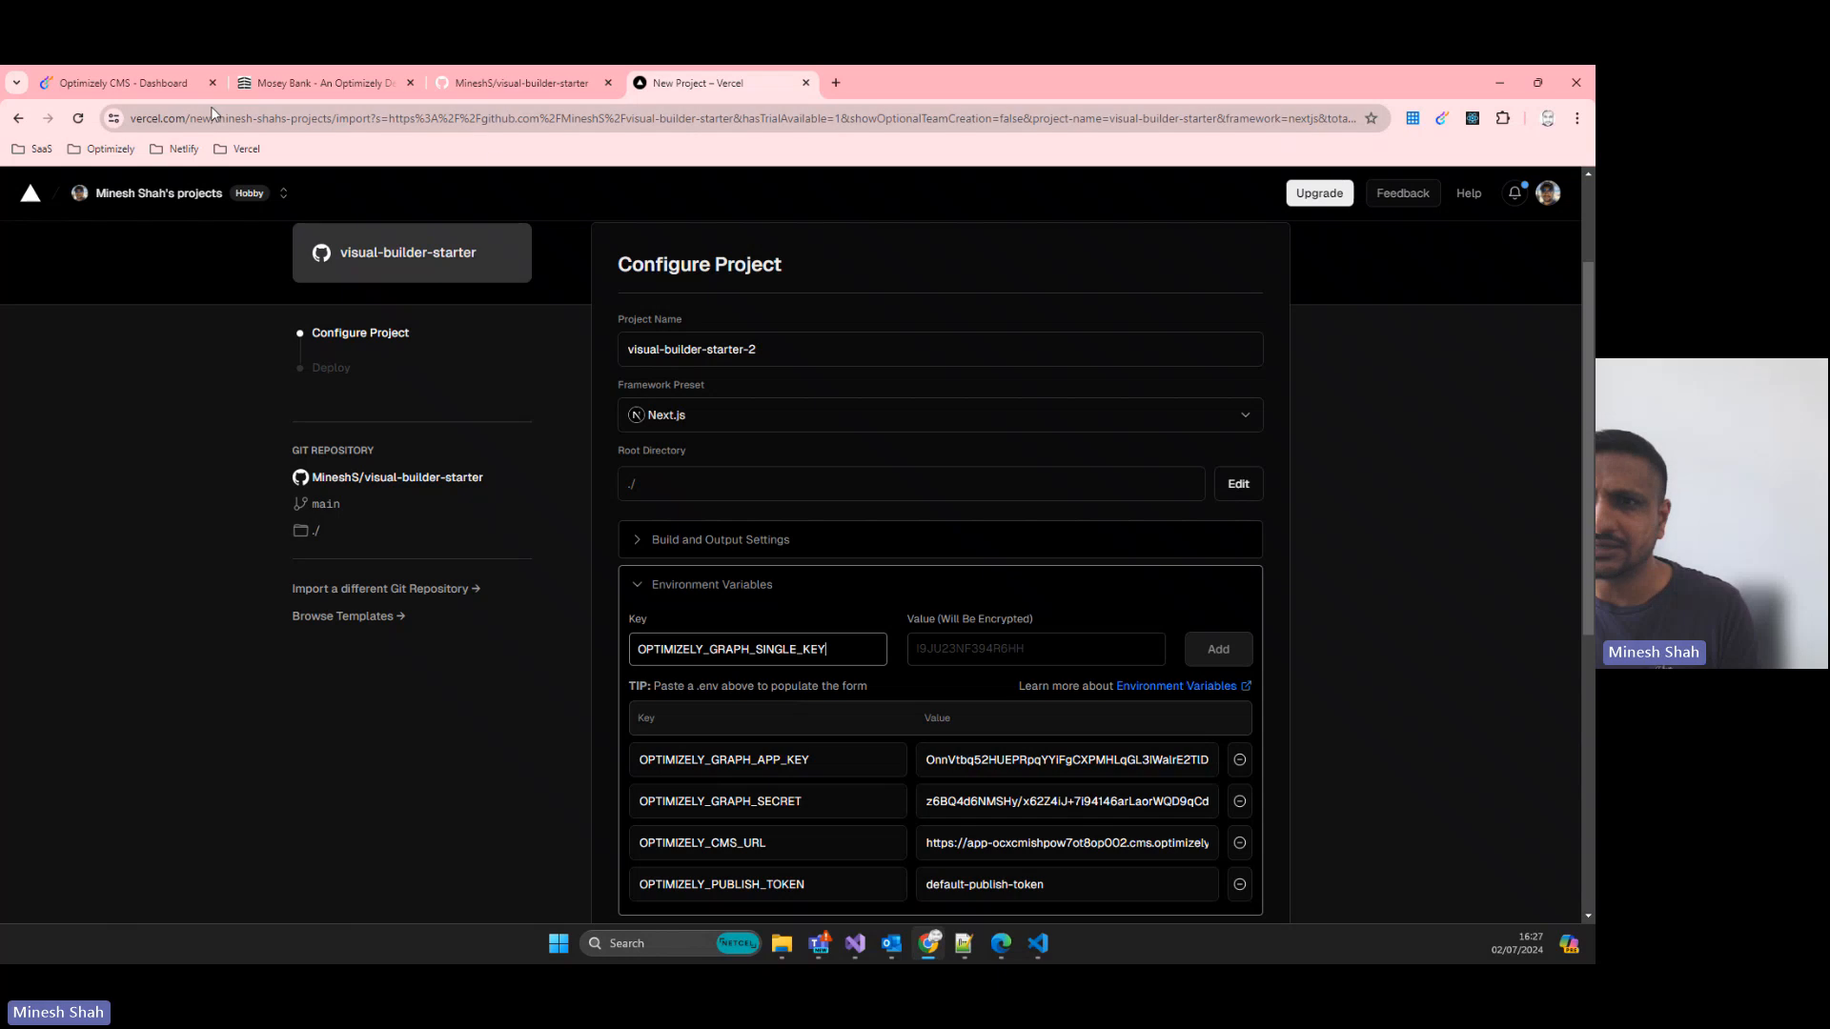
pyautogui.click(136, 86)
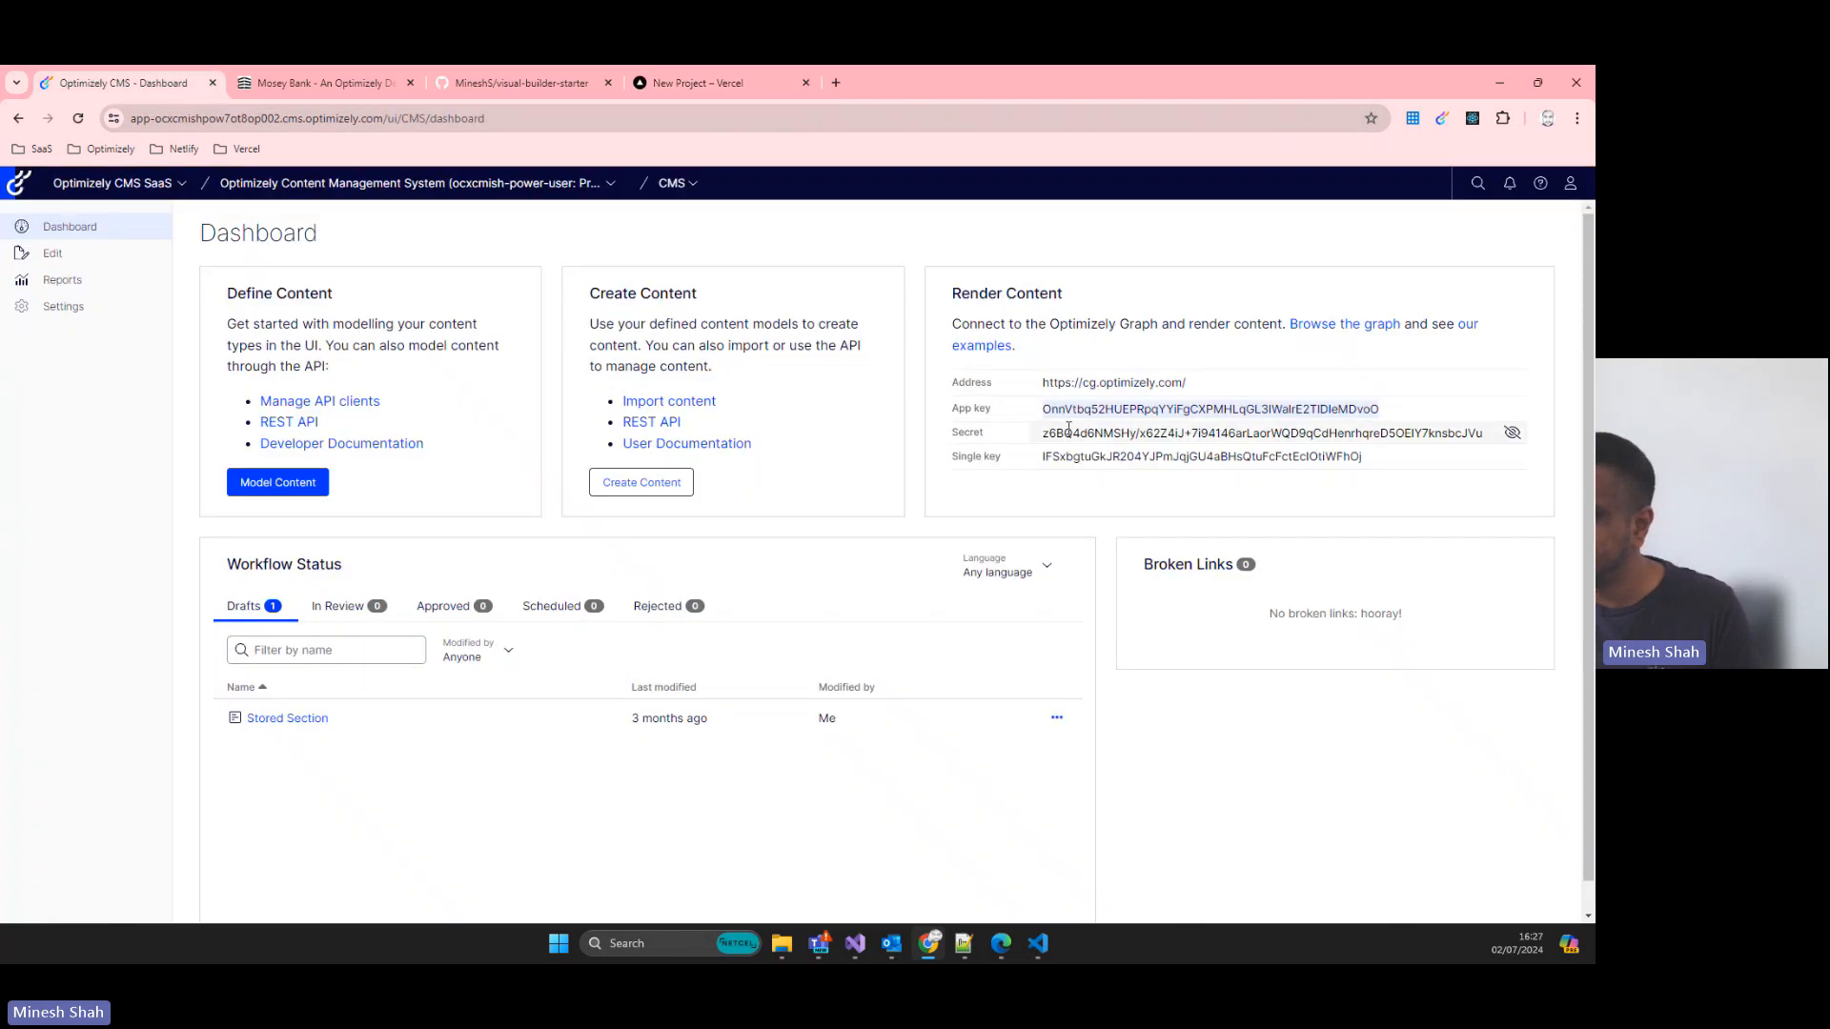
pyautogui.doubleClick(1084, 457)
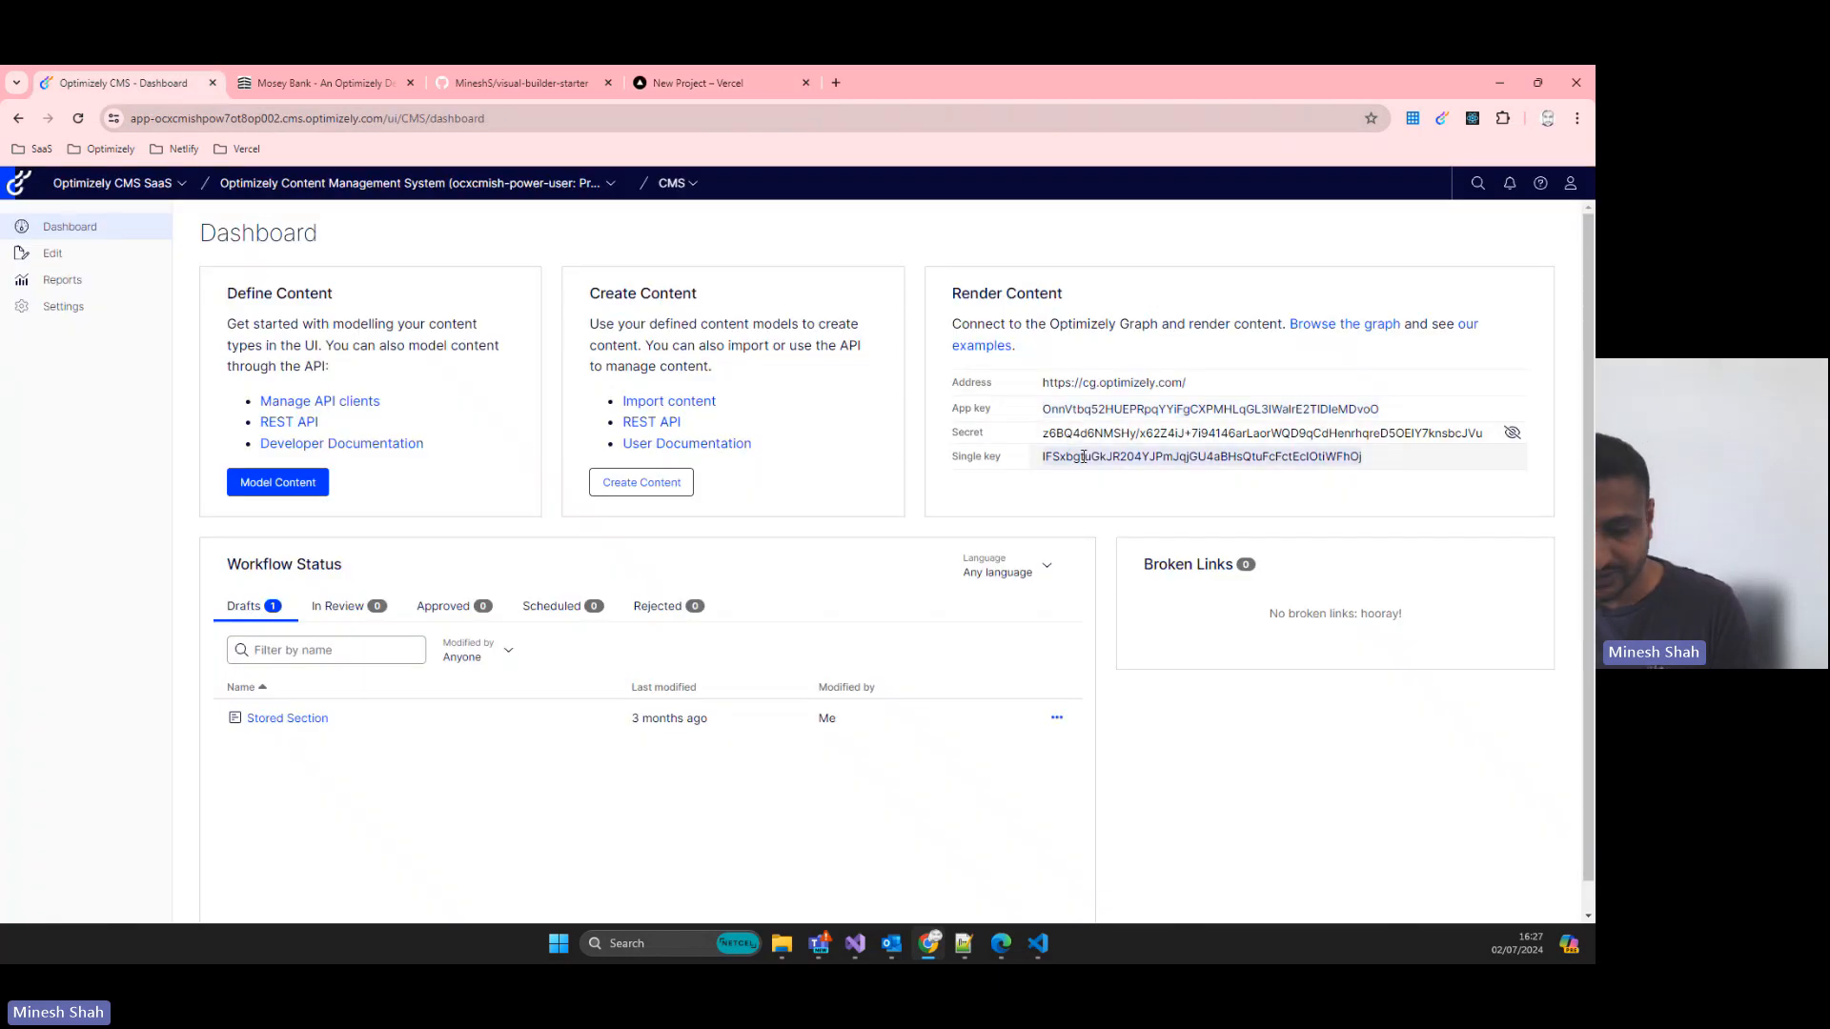
pyautogui.click(691, 83)
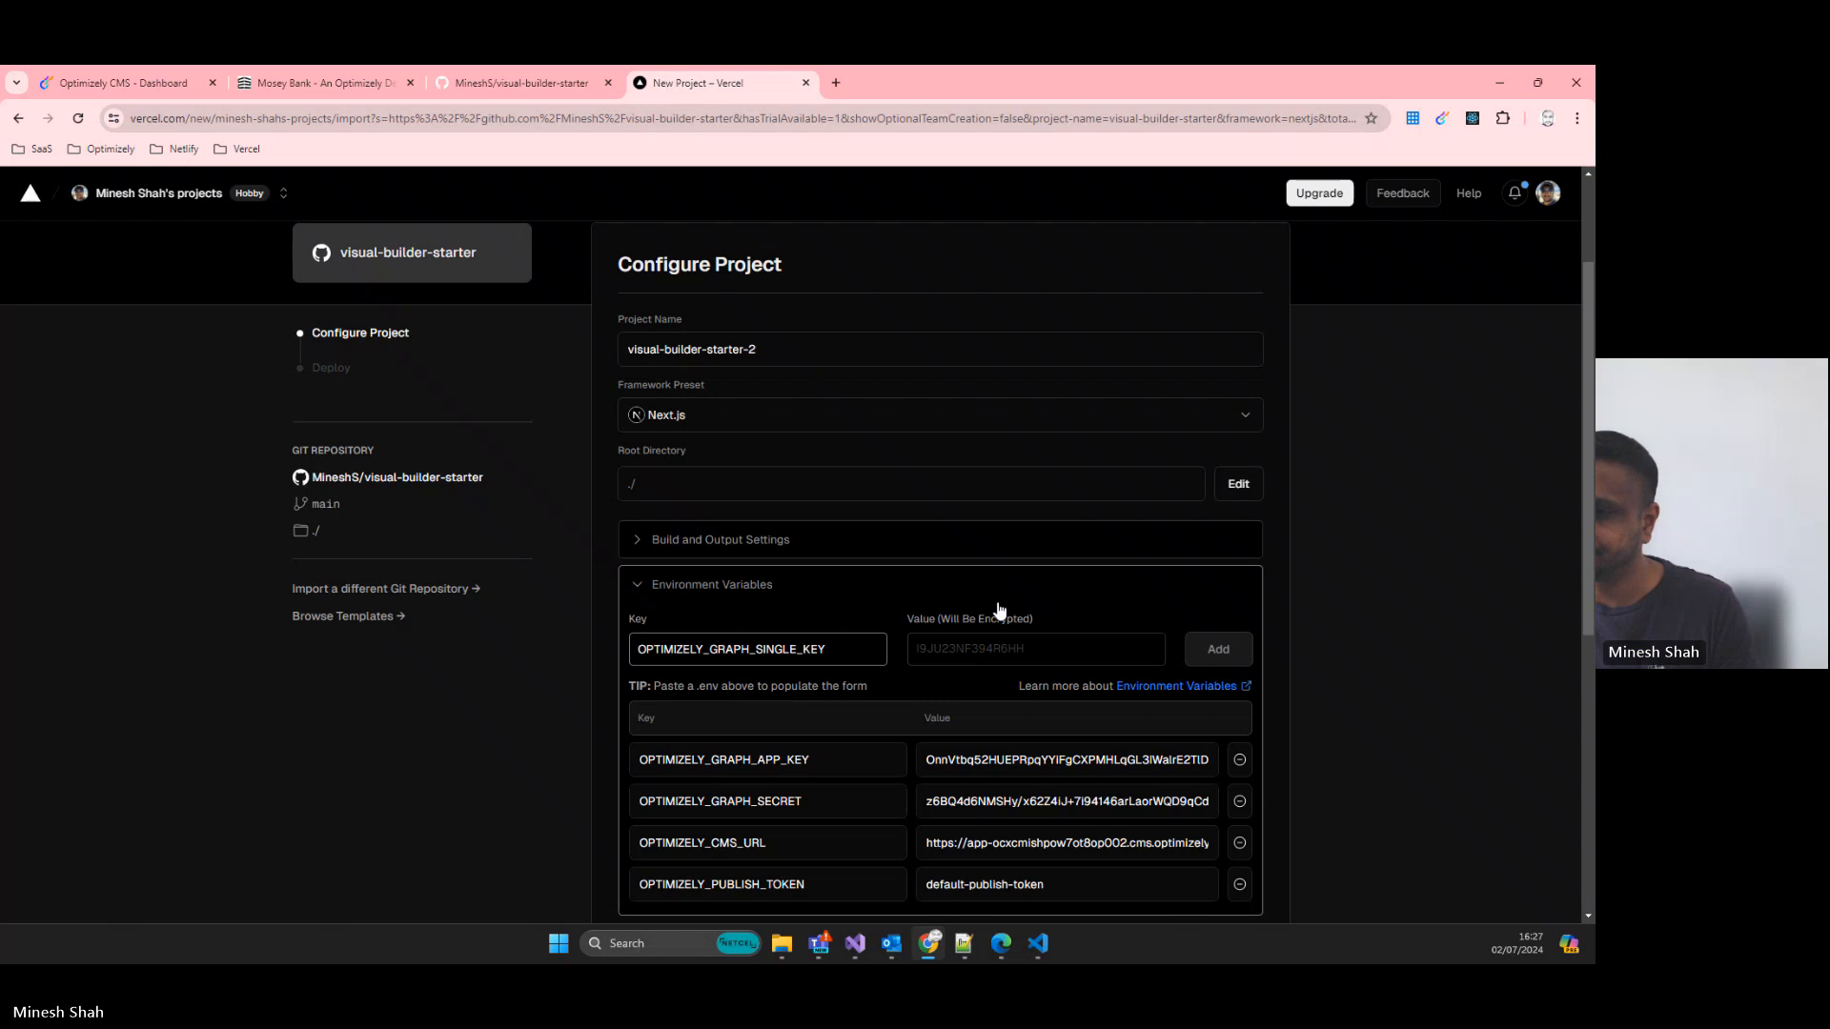
pyautogui.click(1009, 644)
pyautogui.hotkey('ctrl', 'v')
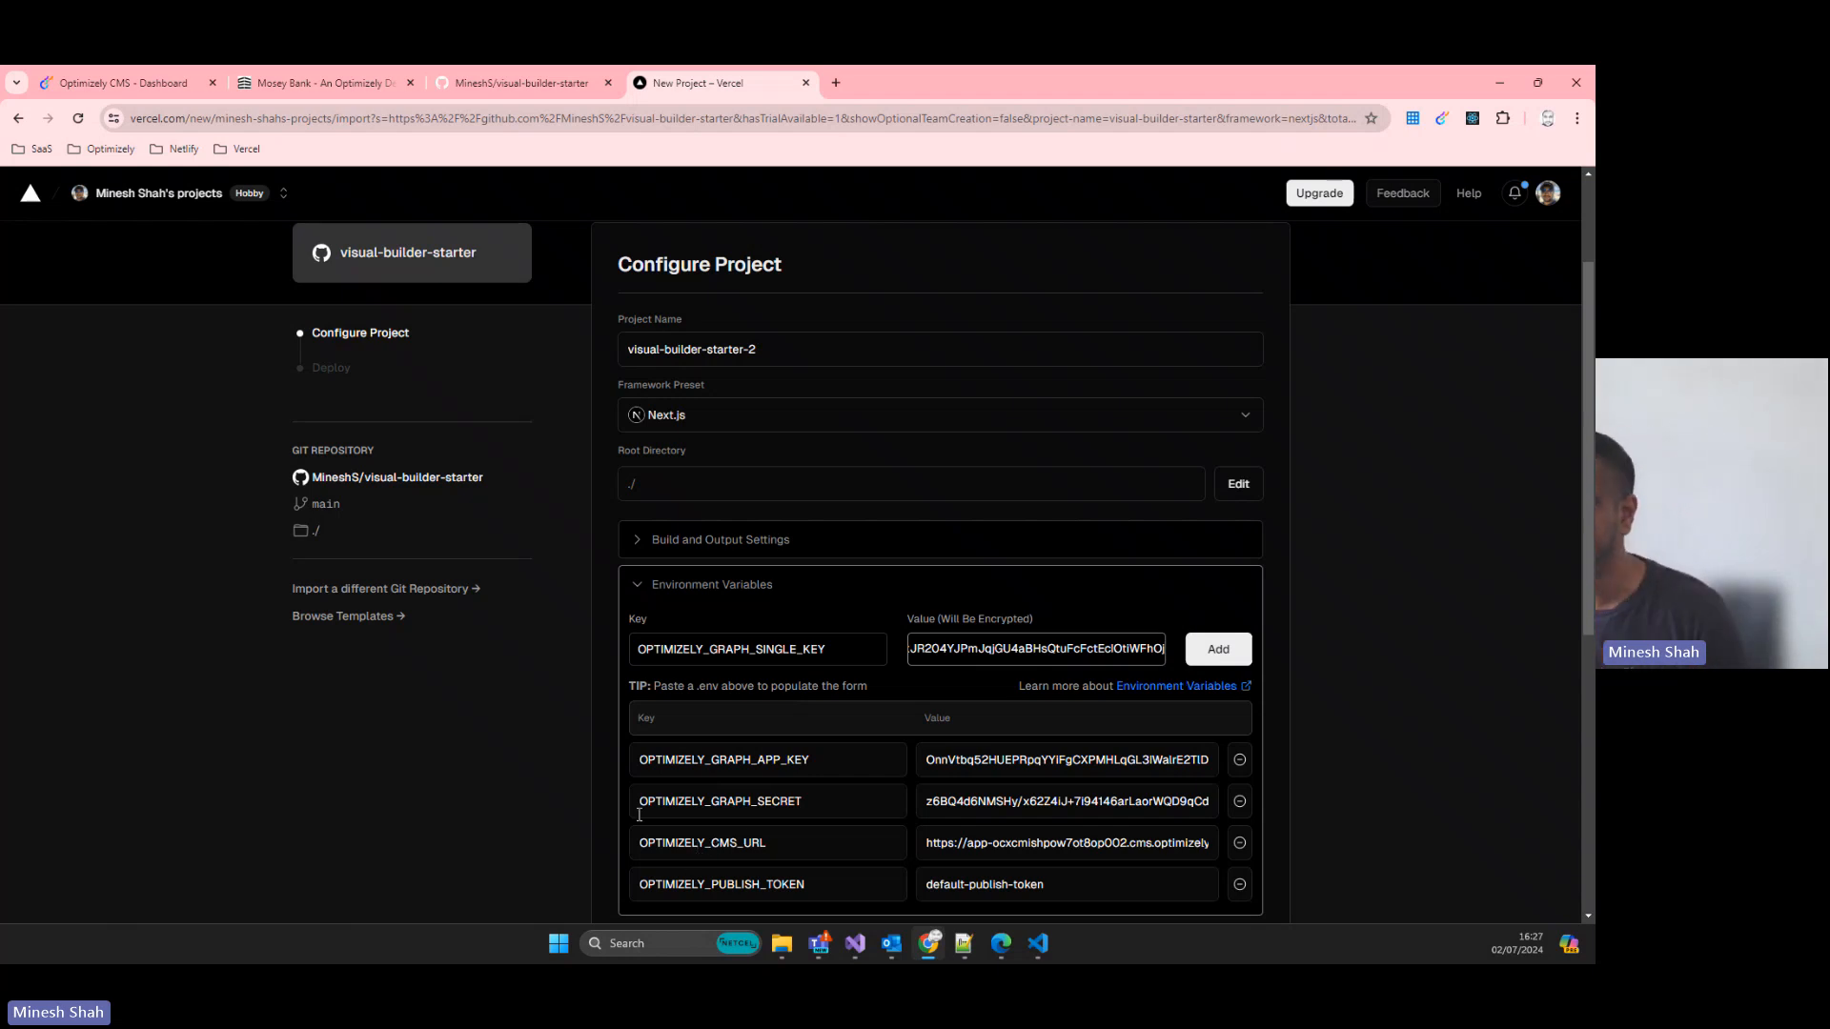
pyautogui.click(1228, 650)
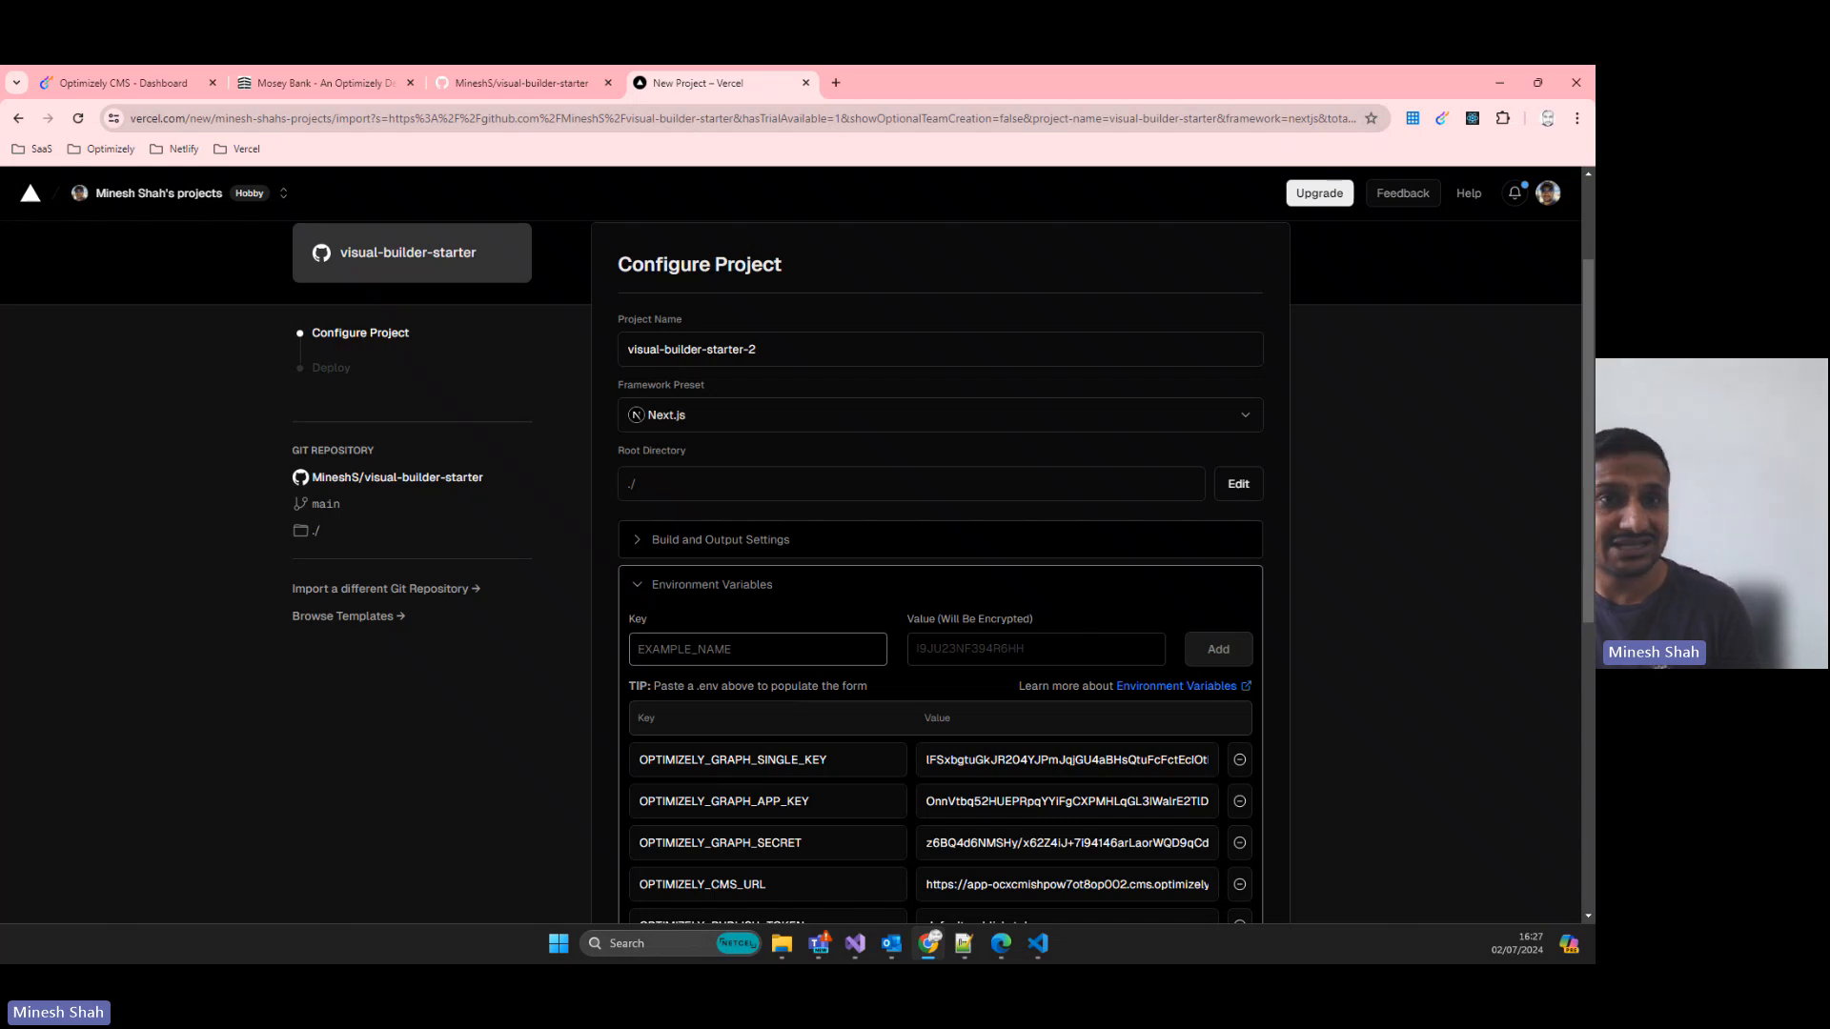
# - Check the remaining variables in the code editor's .env file, and deploy the visual-builder-starter-2 project on Vercel
pyautogui.moveTo(1, 238); pyautogui.dragTo(458, 316)
pyautogui.click(612, 311)
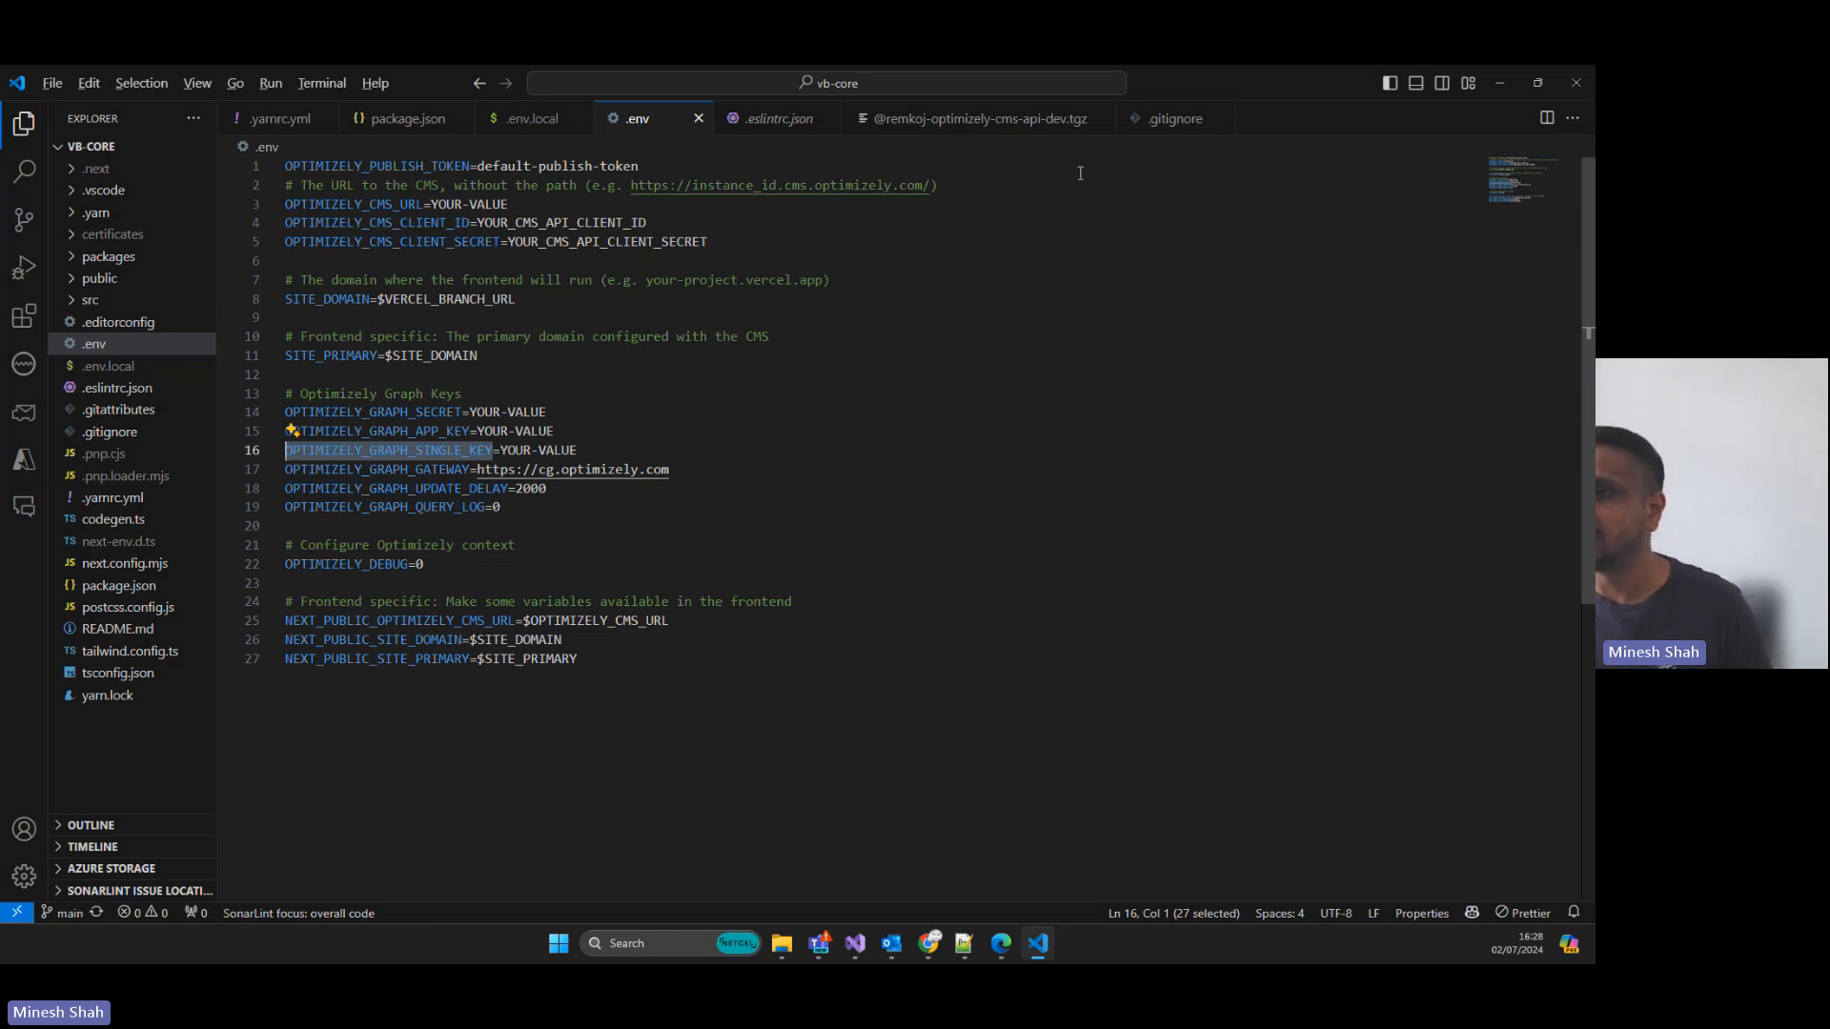
pyautogui.moveTo(1197, 79); pyautogui.dragTo(0, 239)
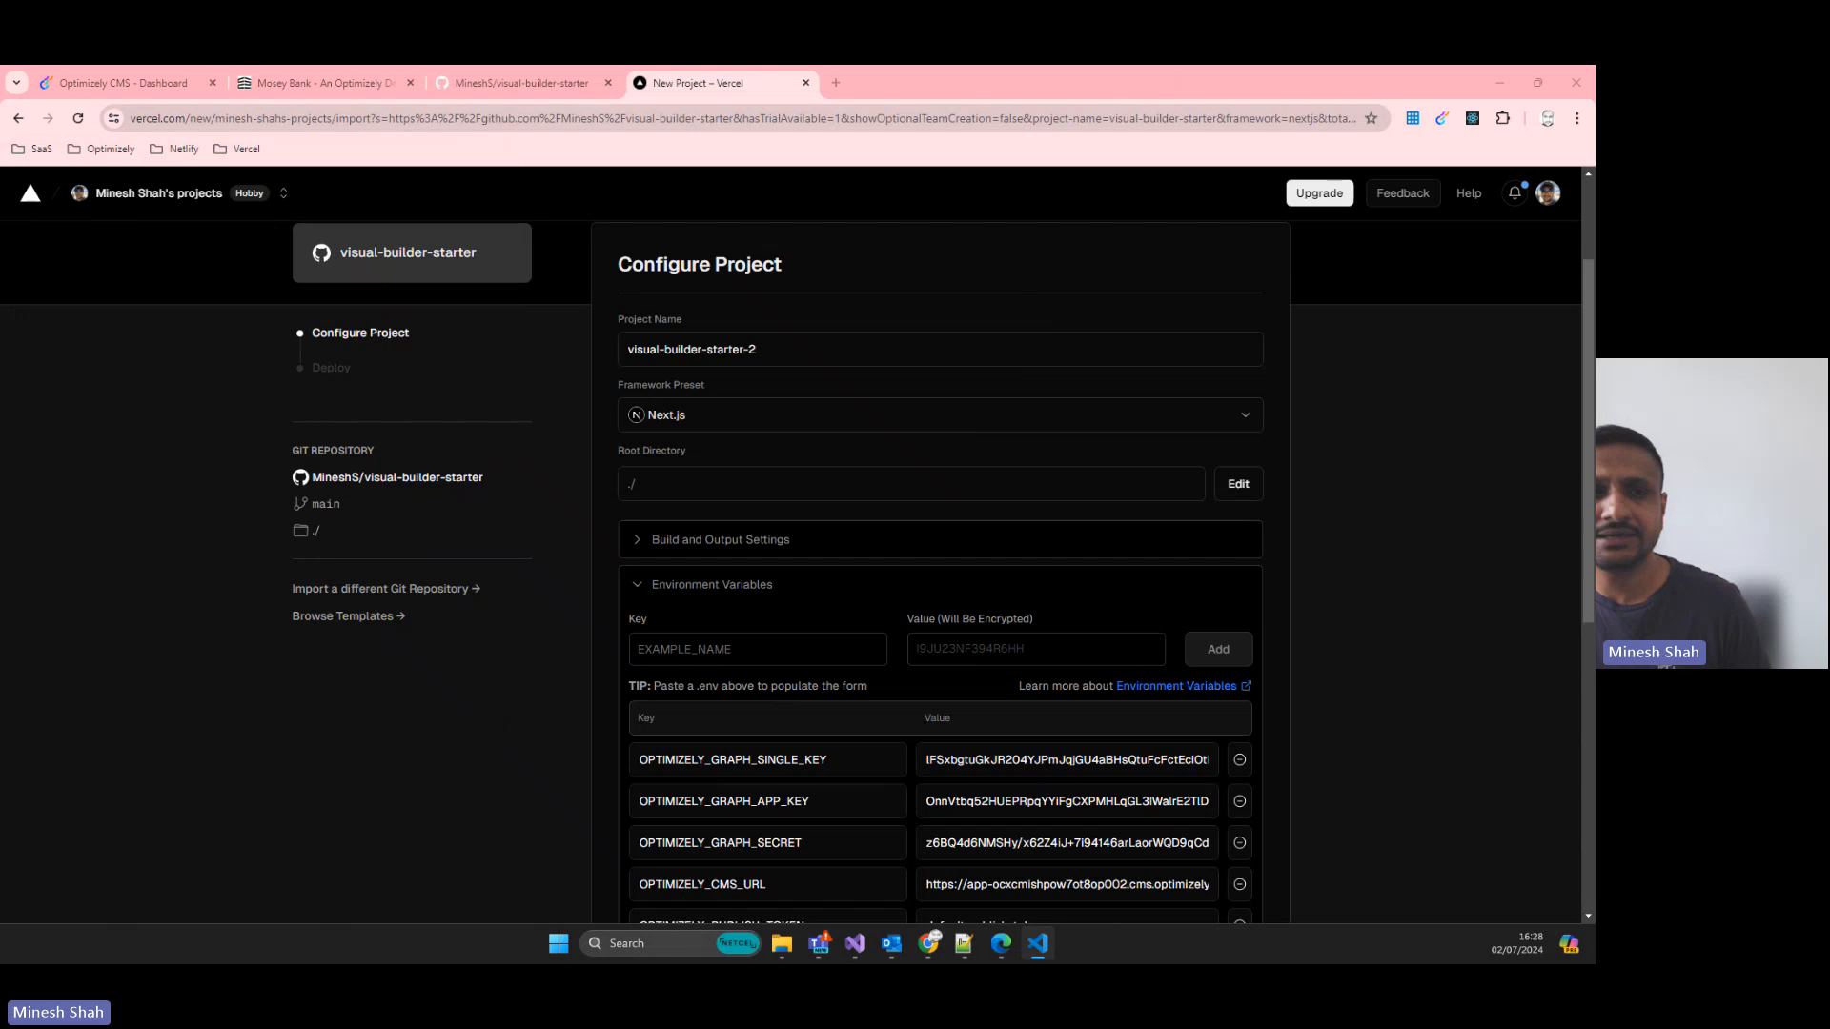
pyautogui.scroll(-4, 906, 437)
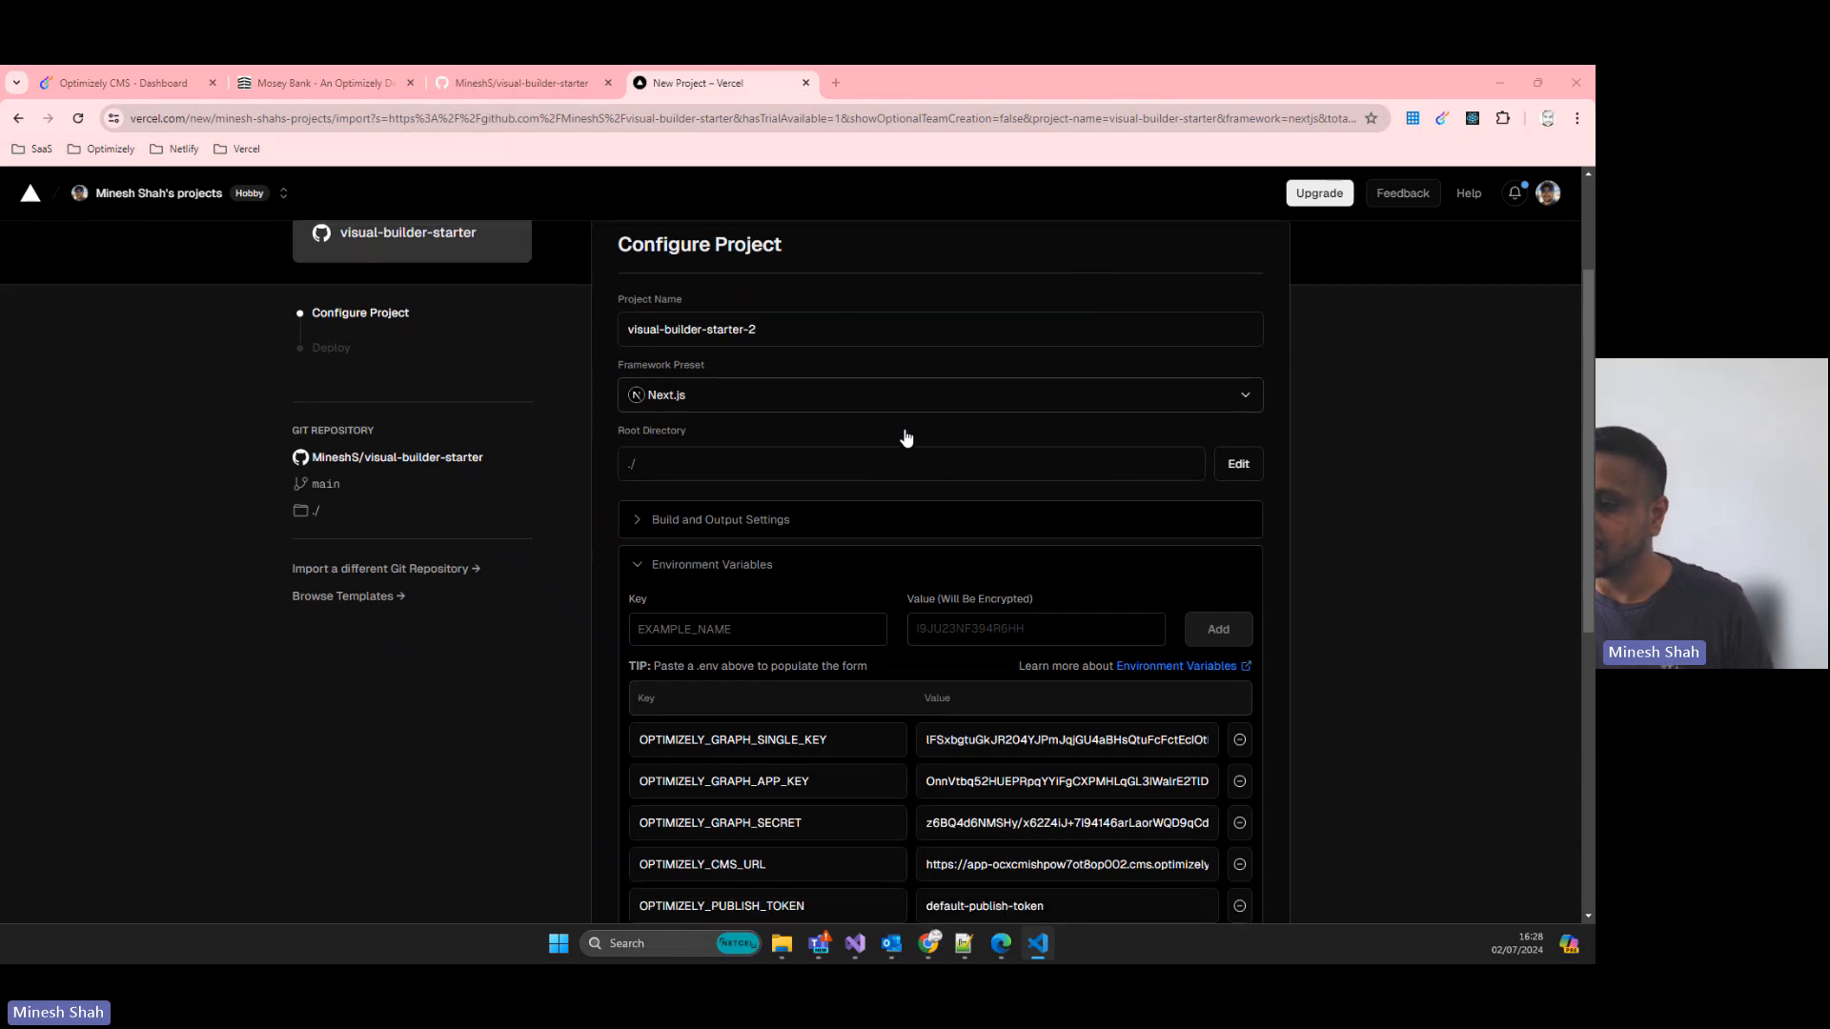
pyautogui.click(858, 588)
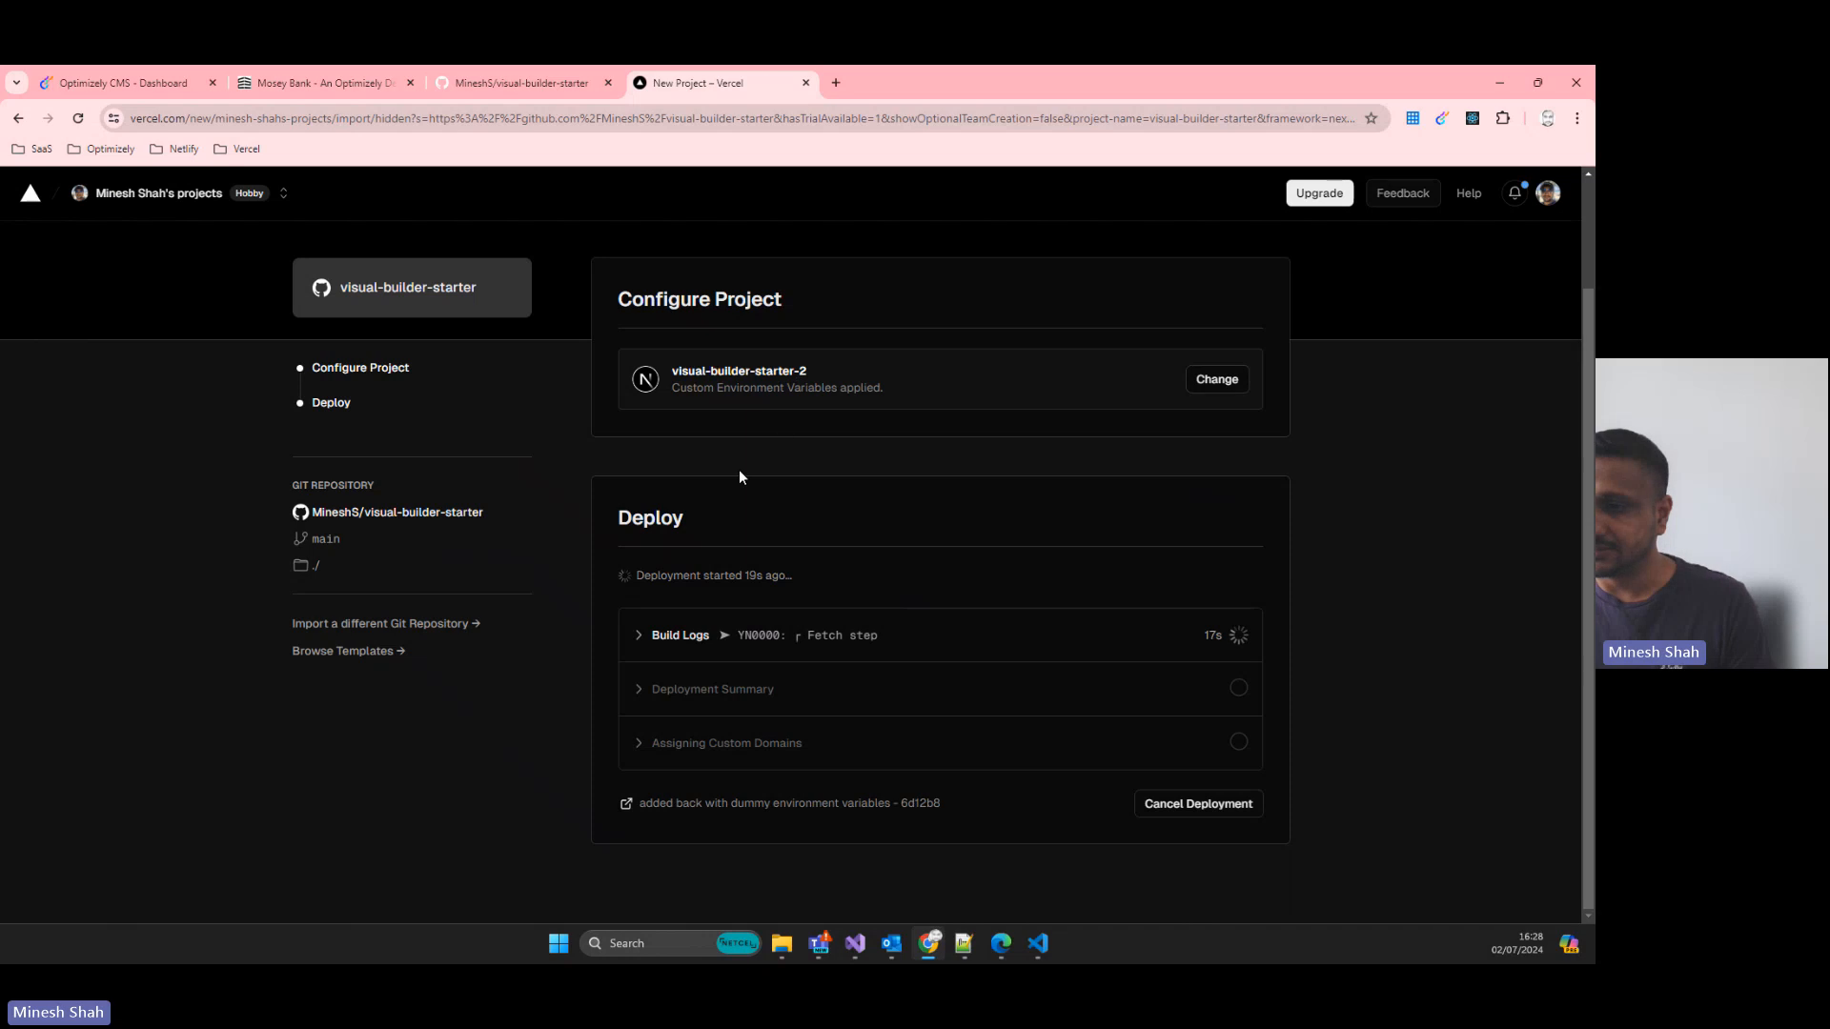
# - Expand the build logs and follow the deployment's progress until the build ends
pyautogui.click(644, 637)
pyautogui.scroll(-3, 724, 486)
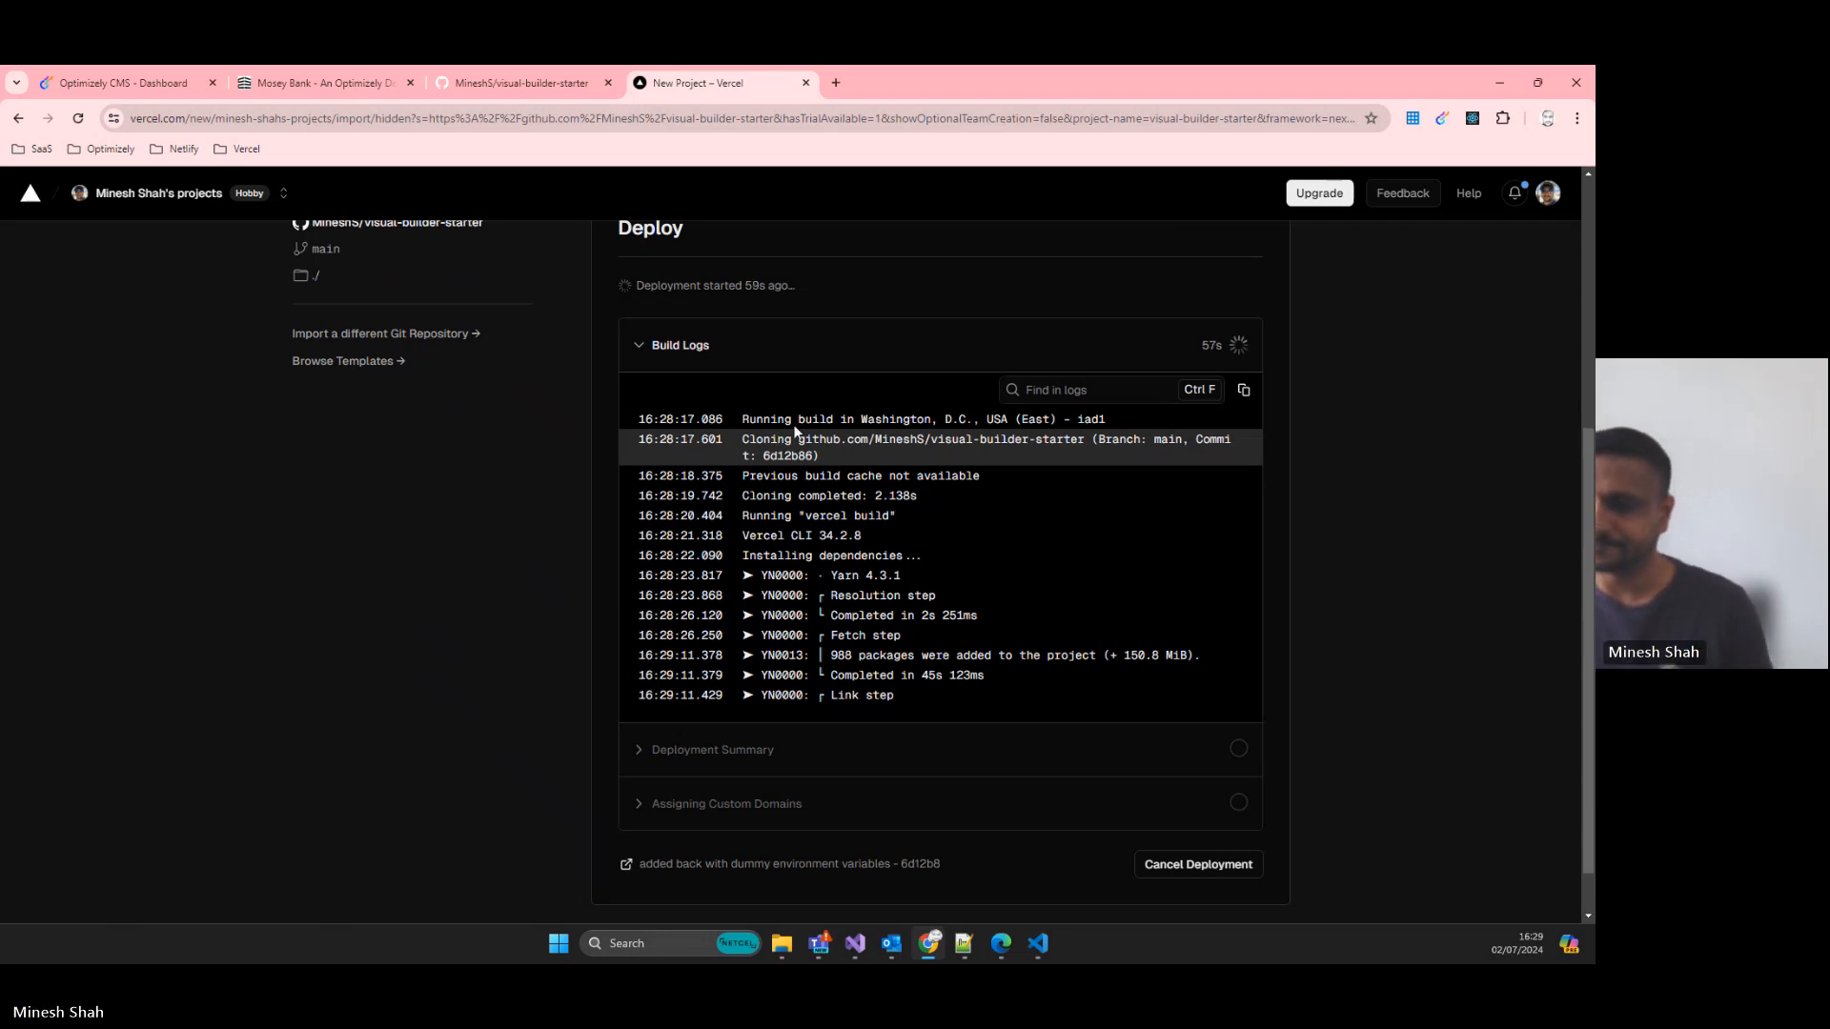
pyautogui.moveTo(643, 463)
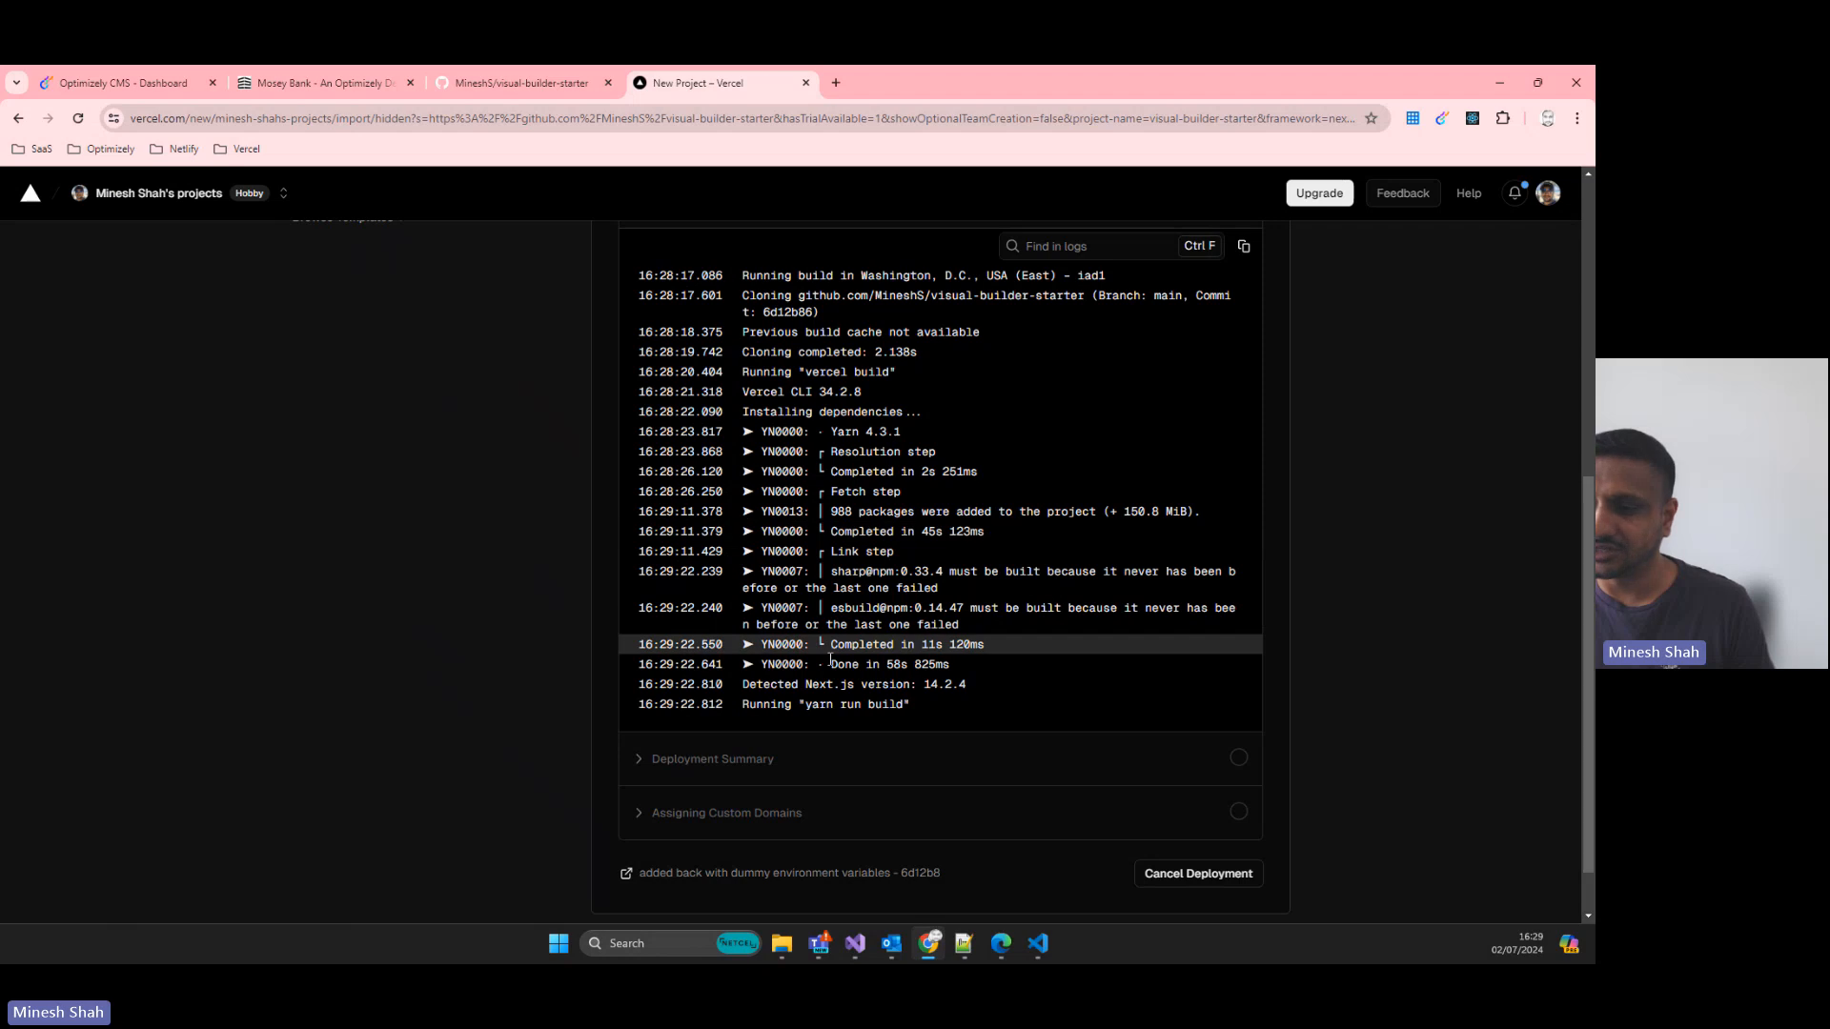
pyautogui.scroll(-2, 815, 640)
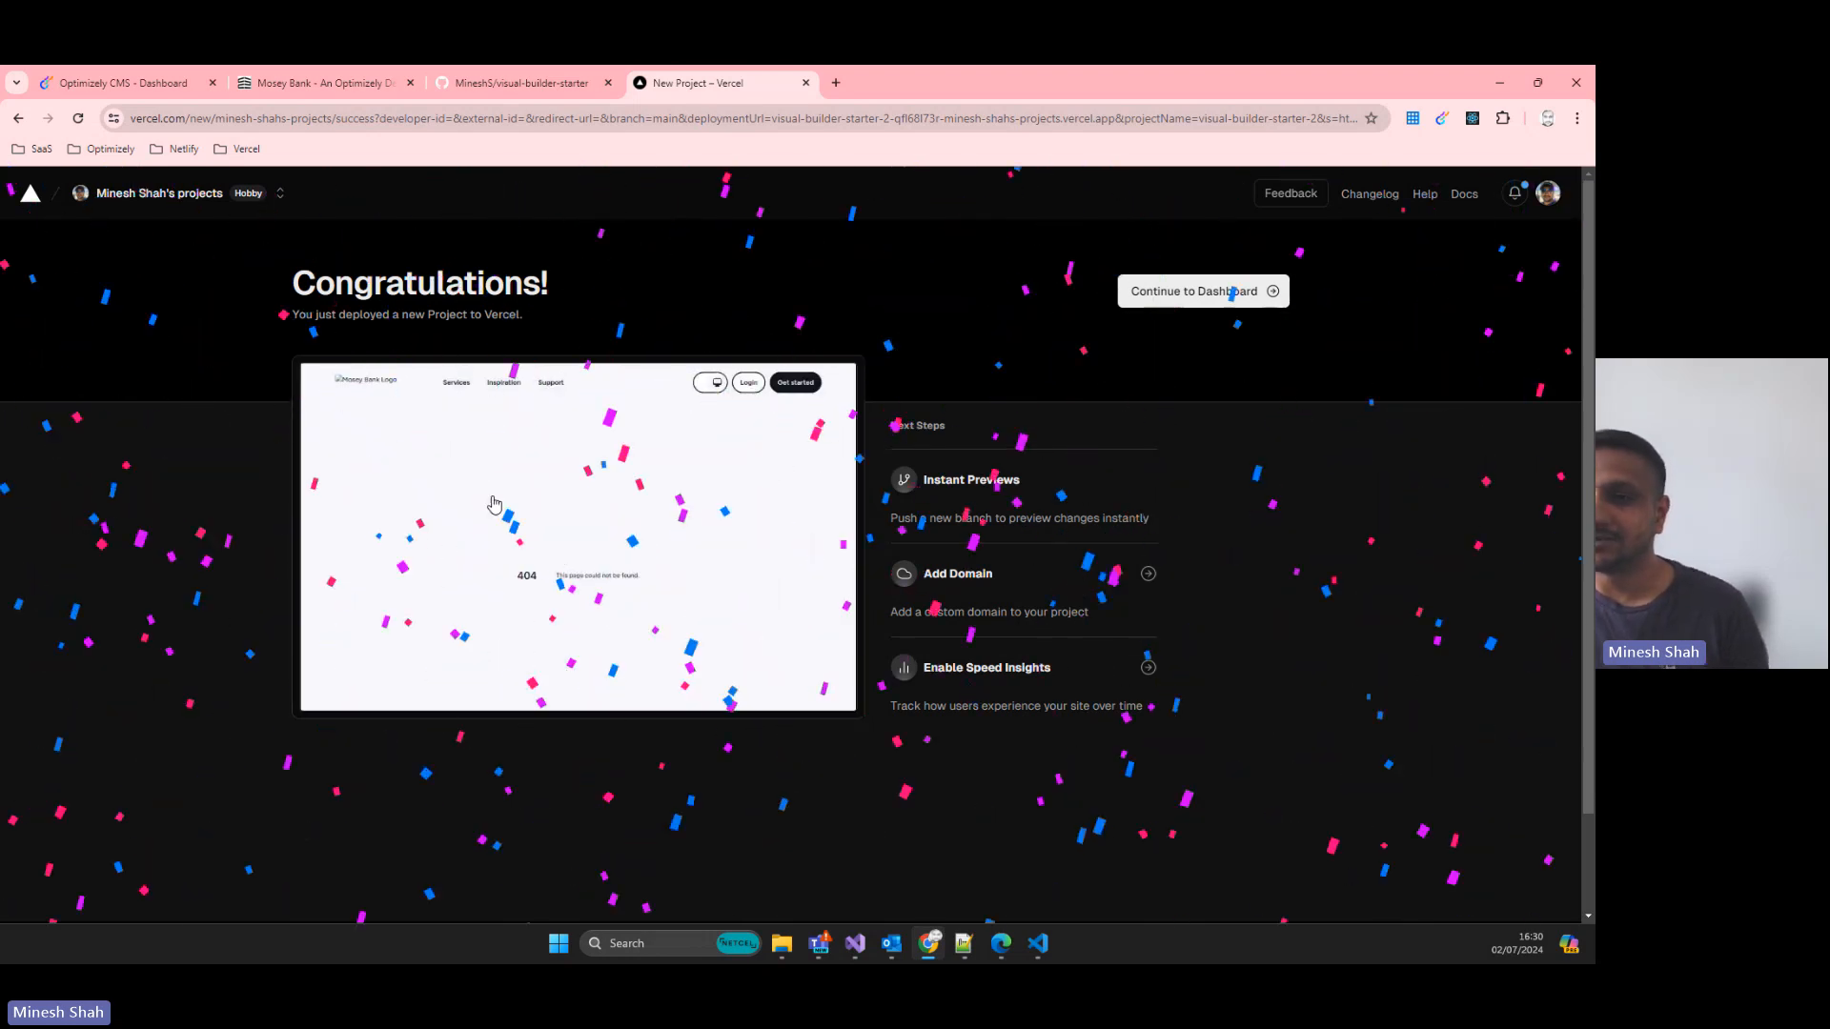
# - Open the deployed site from its preview and go to its English home page at visual-builder-starter-2.vercel.app/en
pyautogui.click(483, 454)
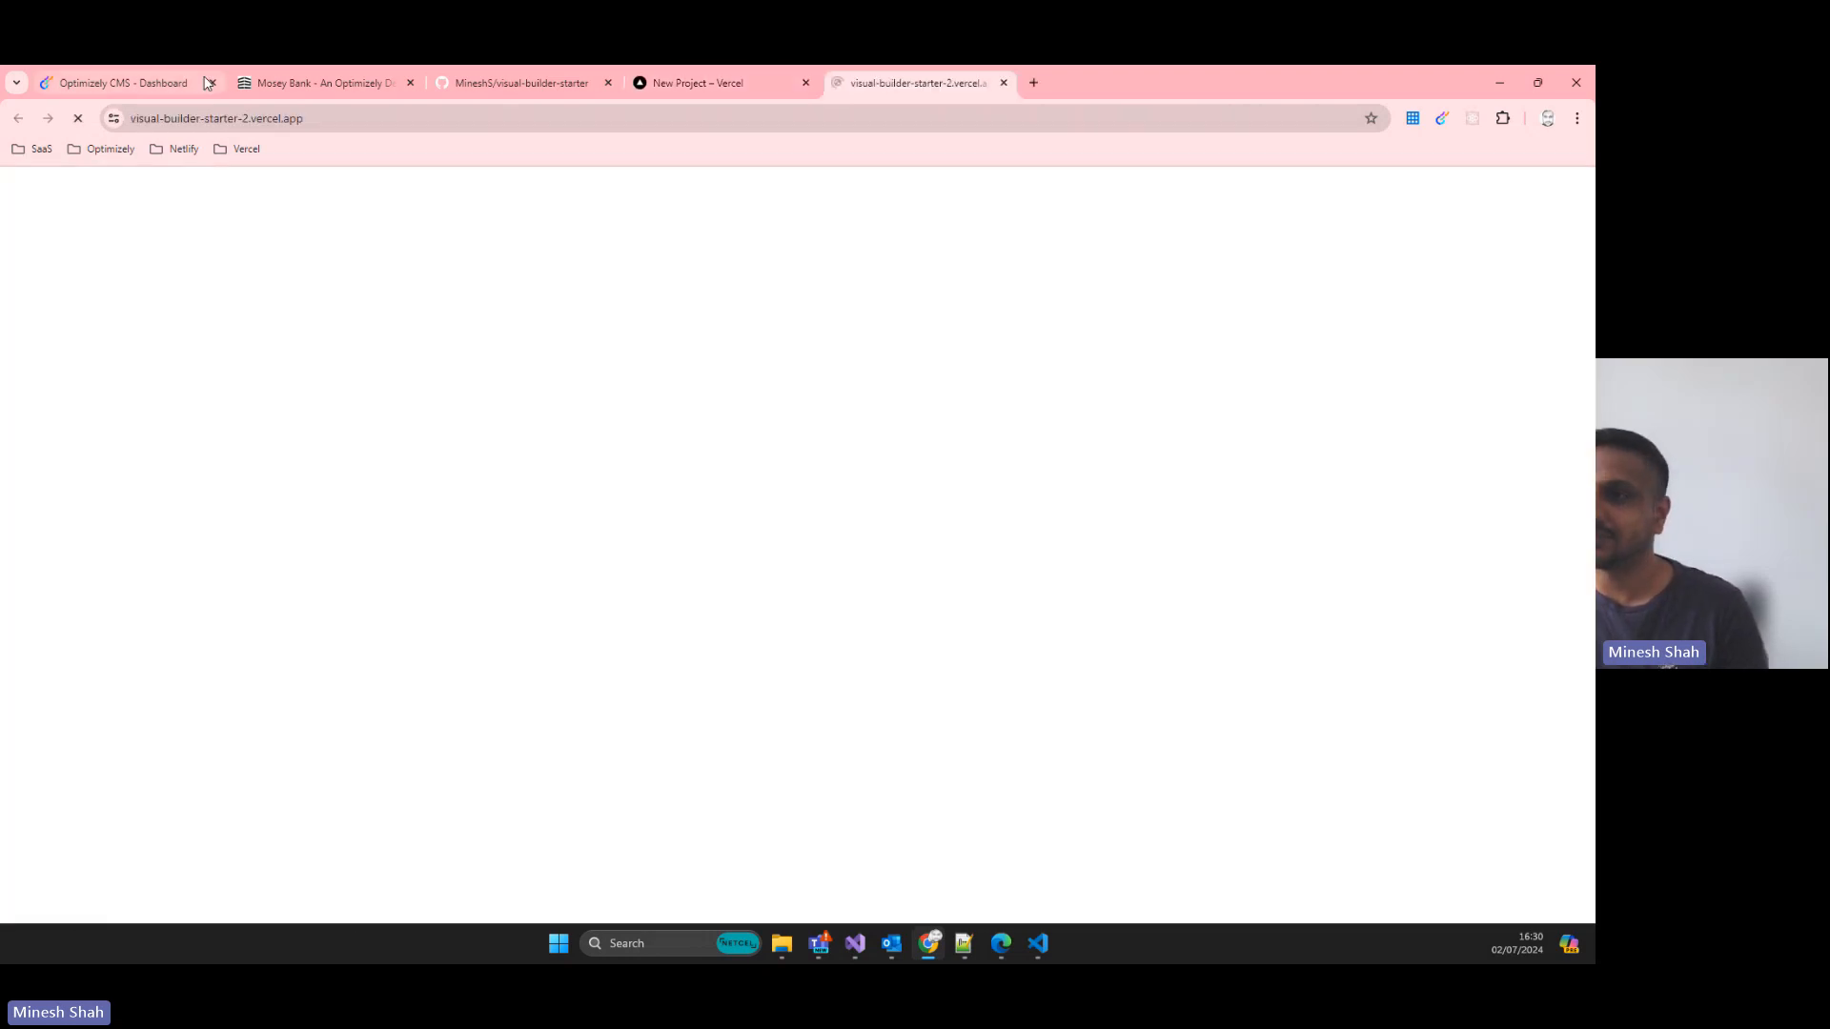
pyautogui.click(327, 116)
pyautogui.press('End')
pyautogui.write('e')
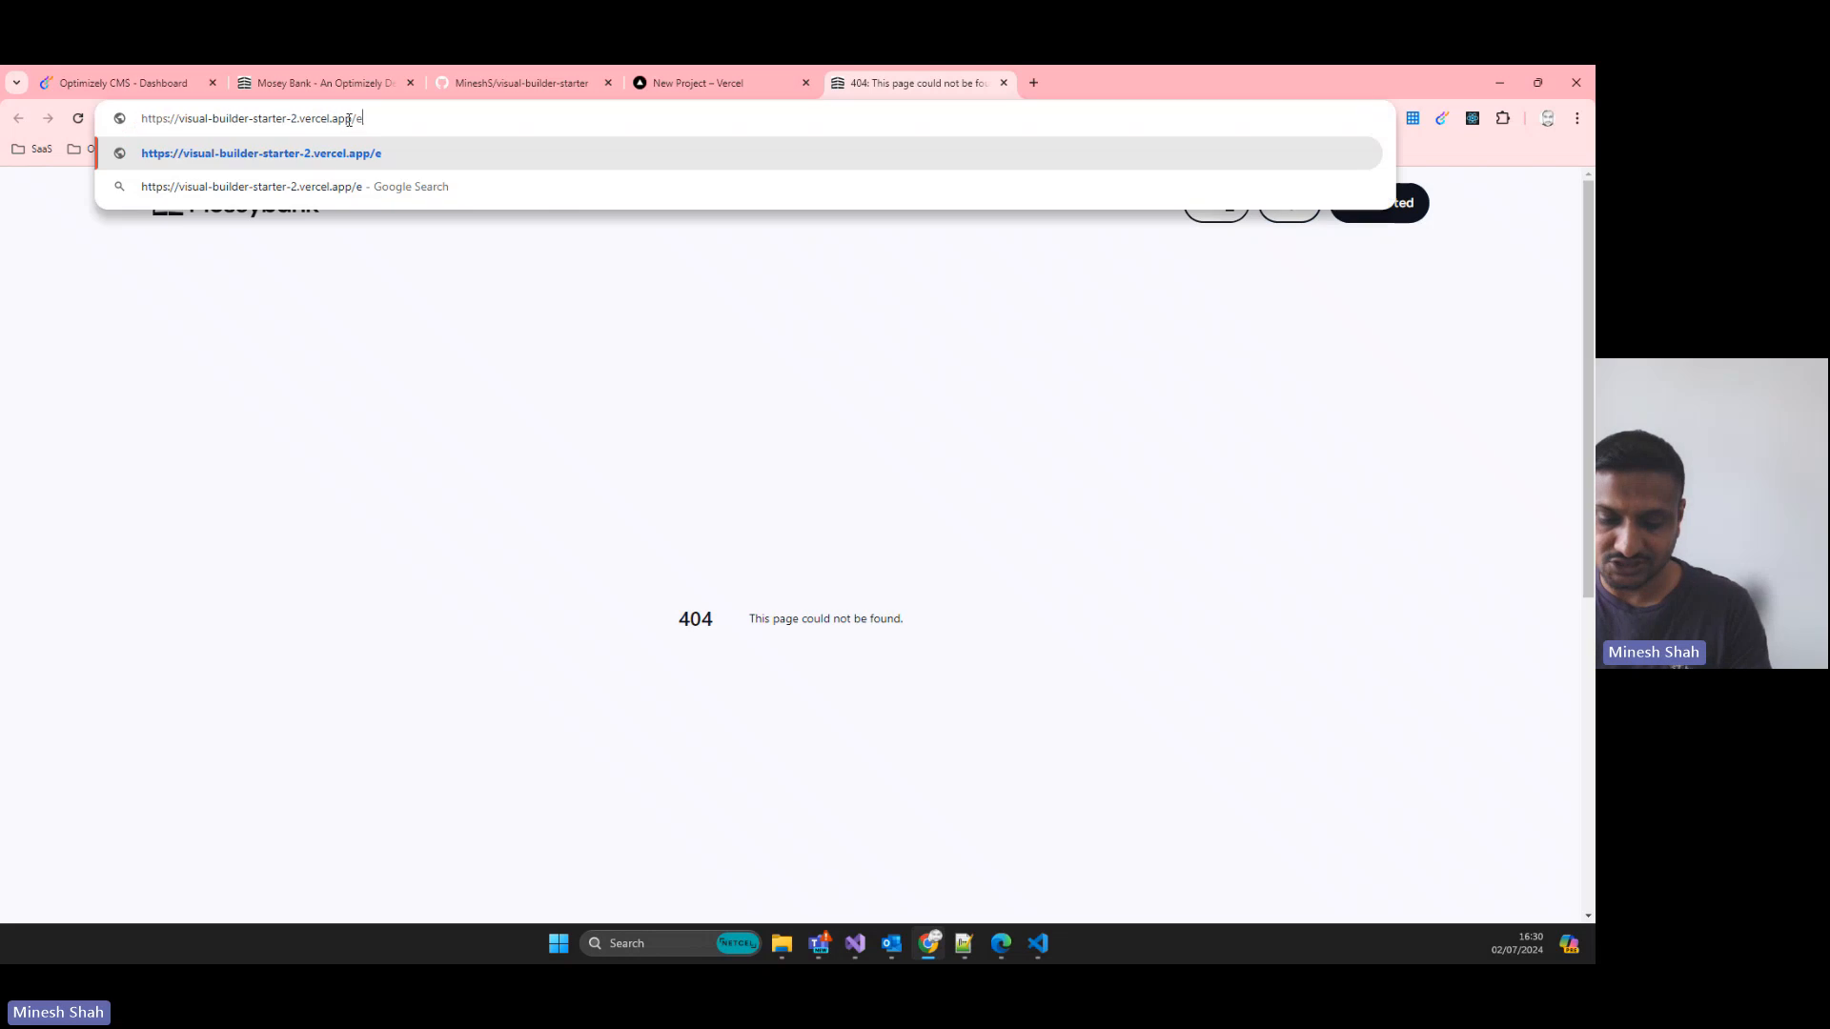
pyautogui.write('n')
pyautogui.press('Return')
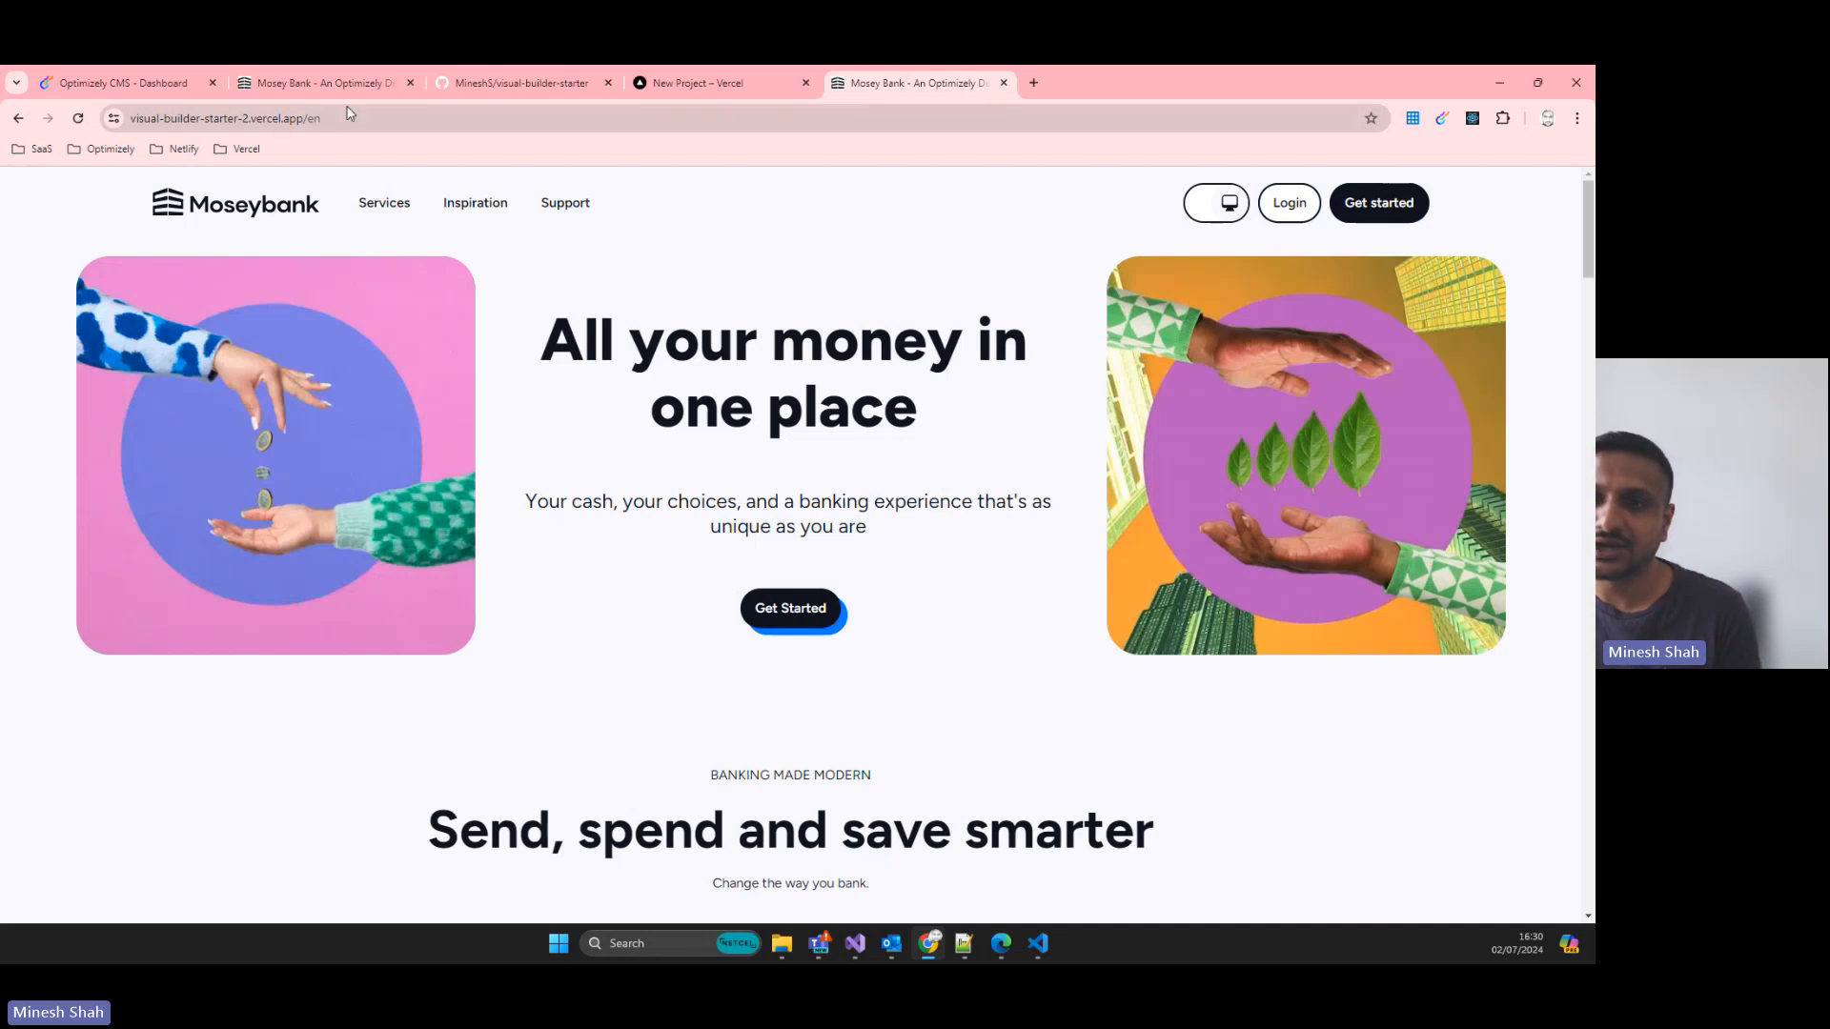
pyautogui.moveTo(303, 119); pyautogui.dragTo(92, 121)
pyautogui.hotkey('ctrl', 'c')
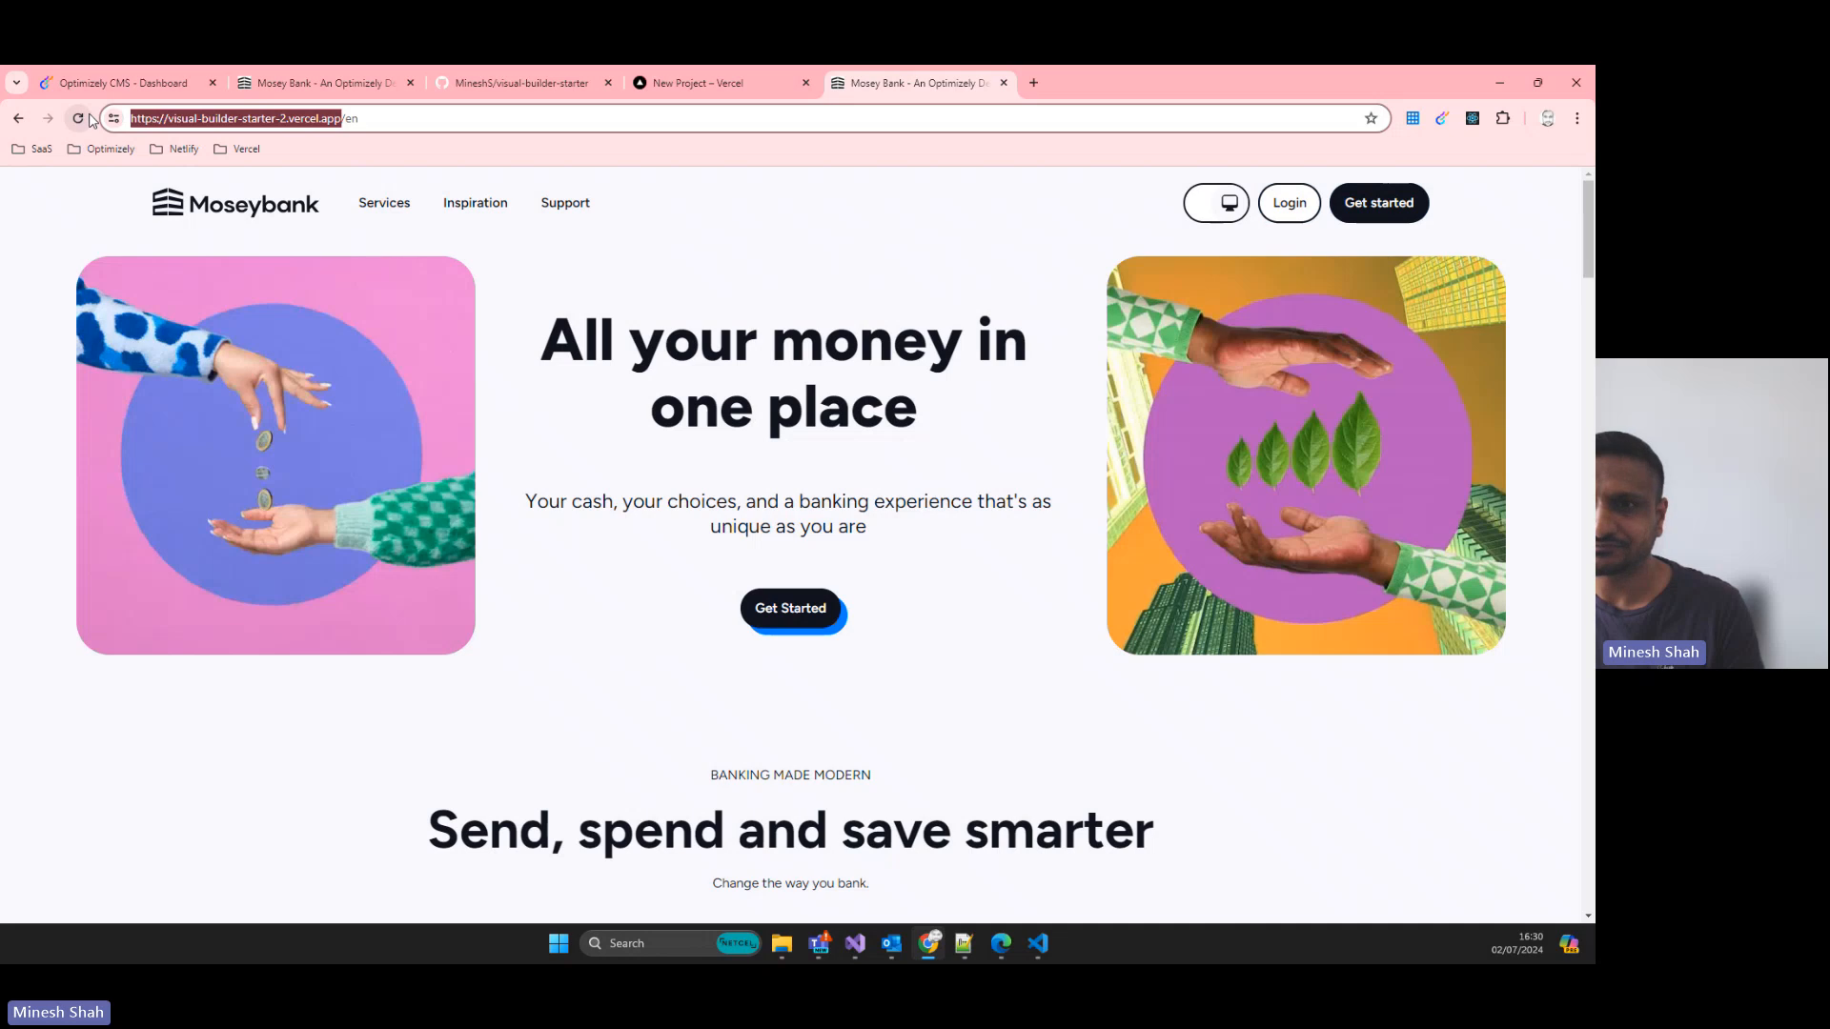
pyautogui.click(114, 83)
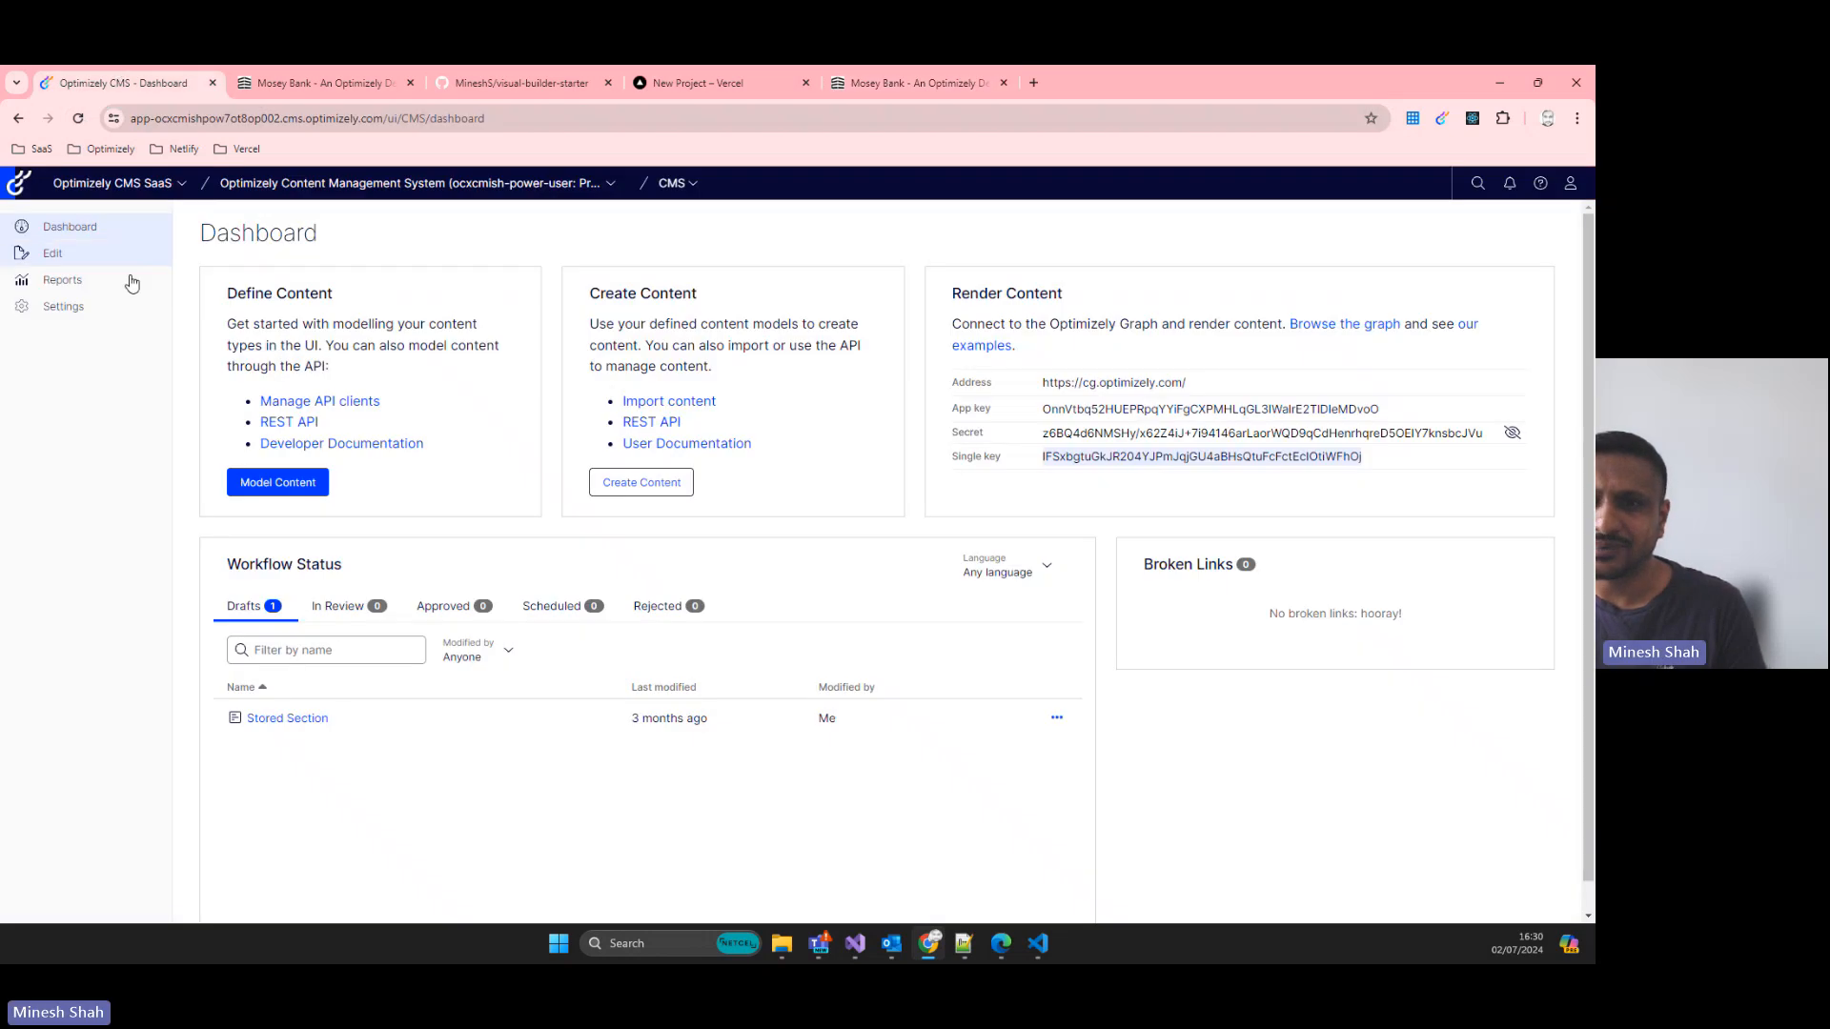
# - Open the Mosey Bank website's configuration in the CMS website management settings
pyautogui.click(96, 307)
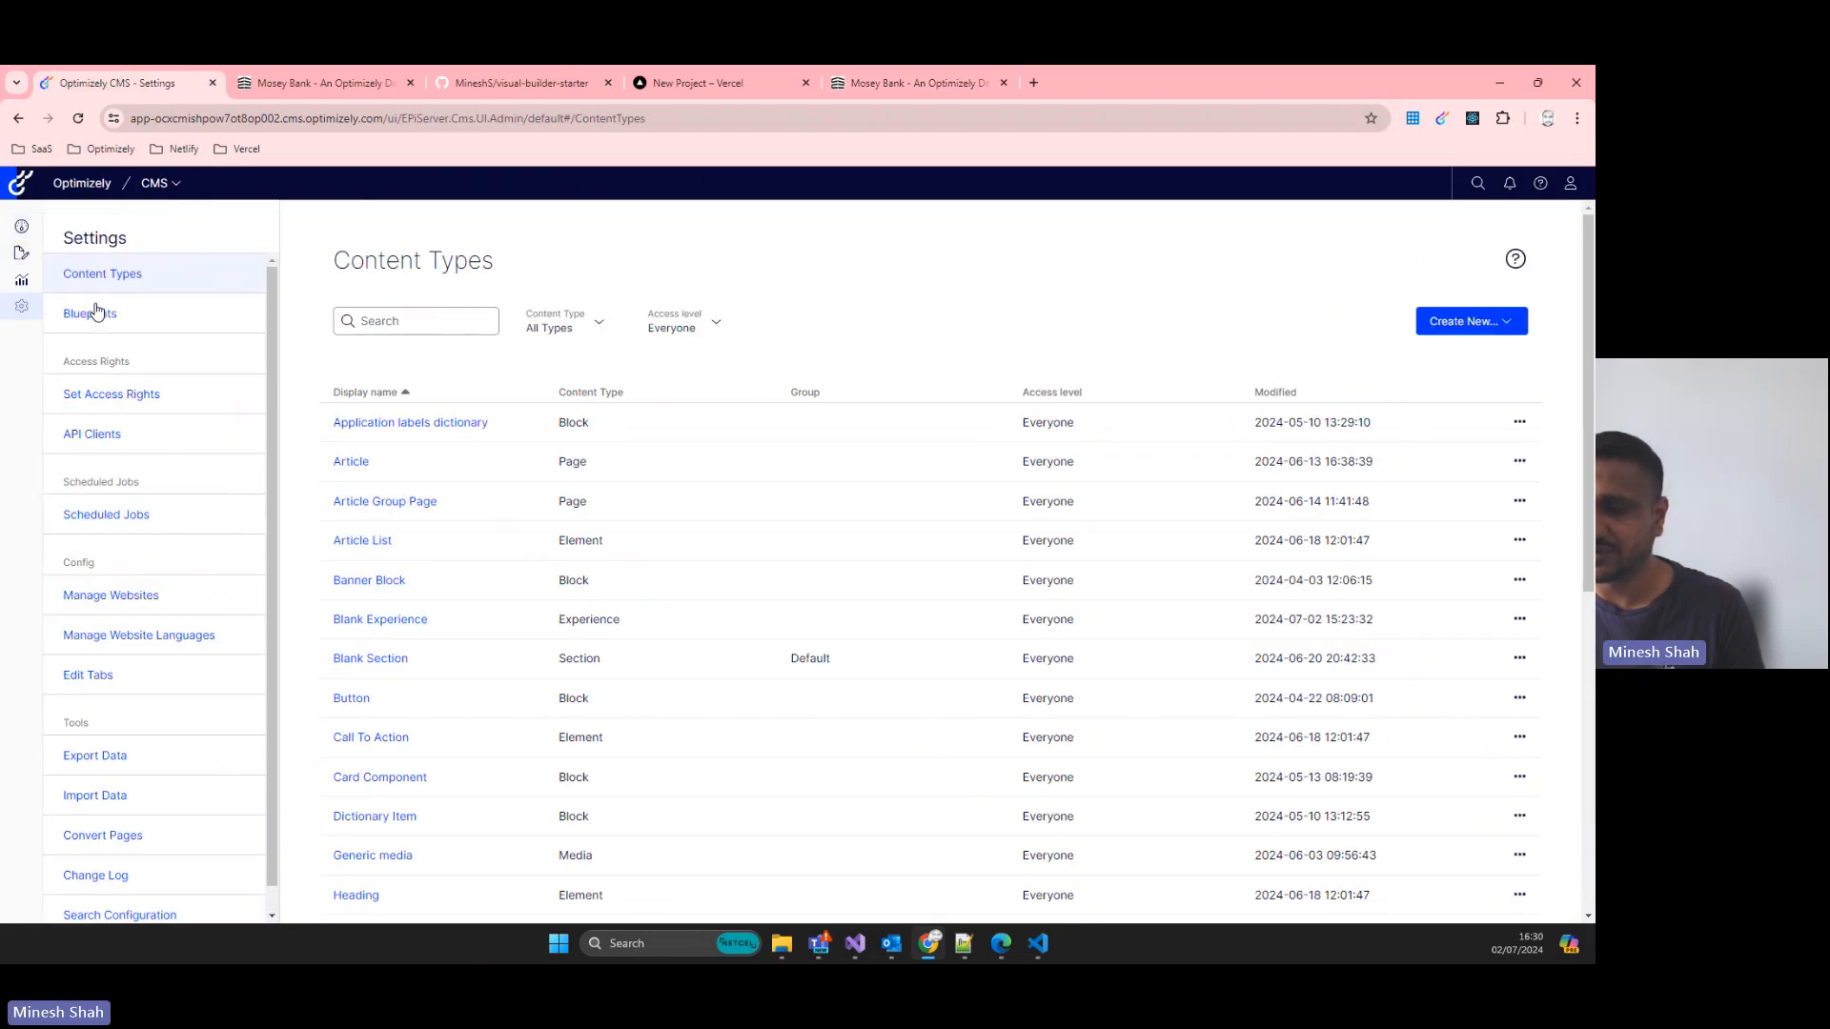
pyautogui.click(134, 595)
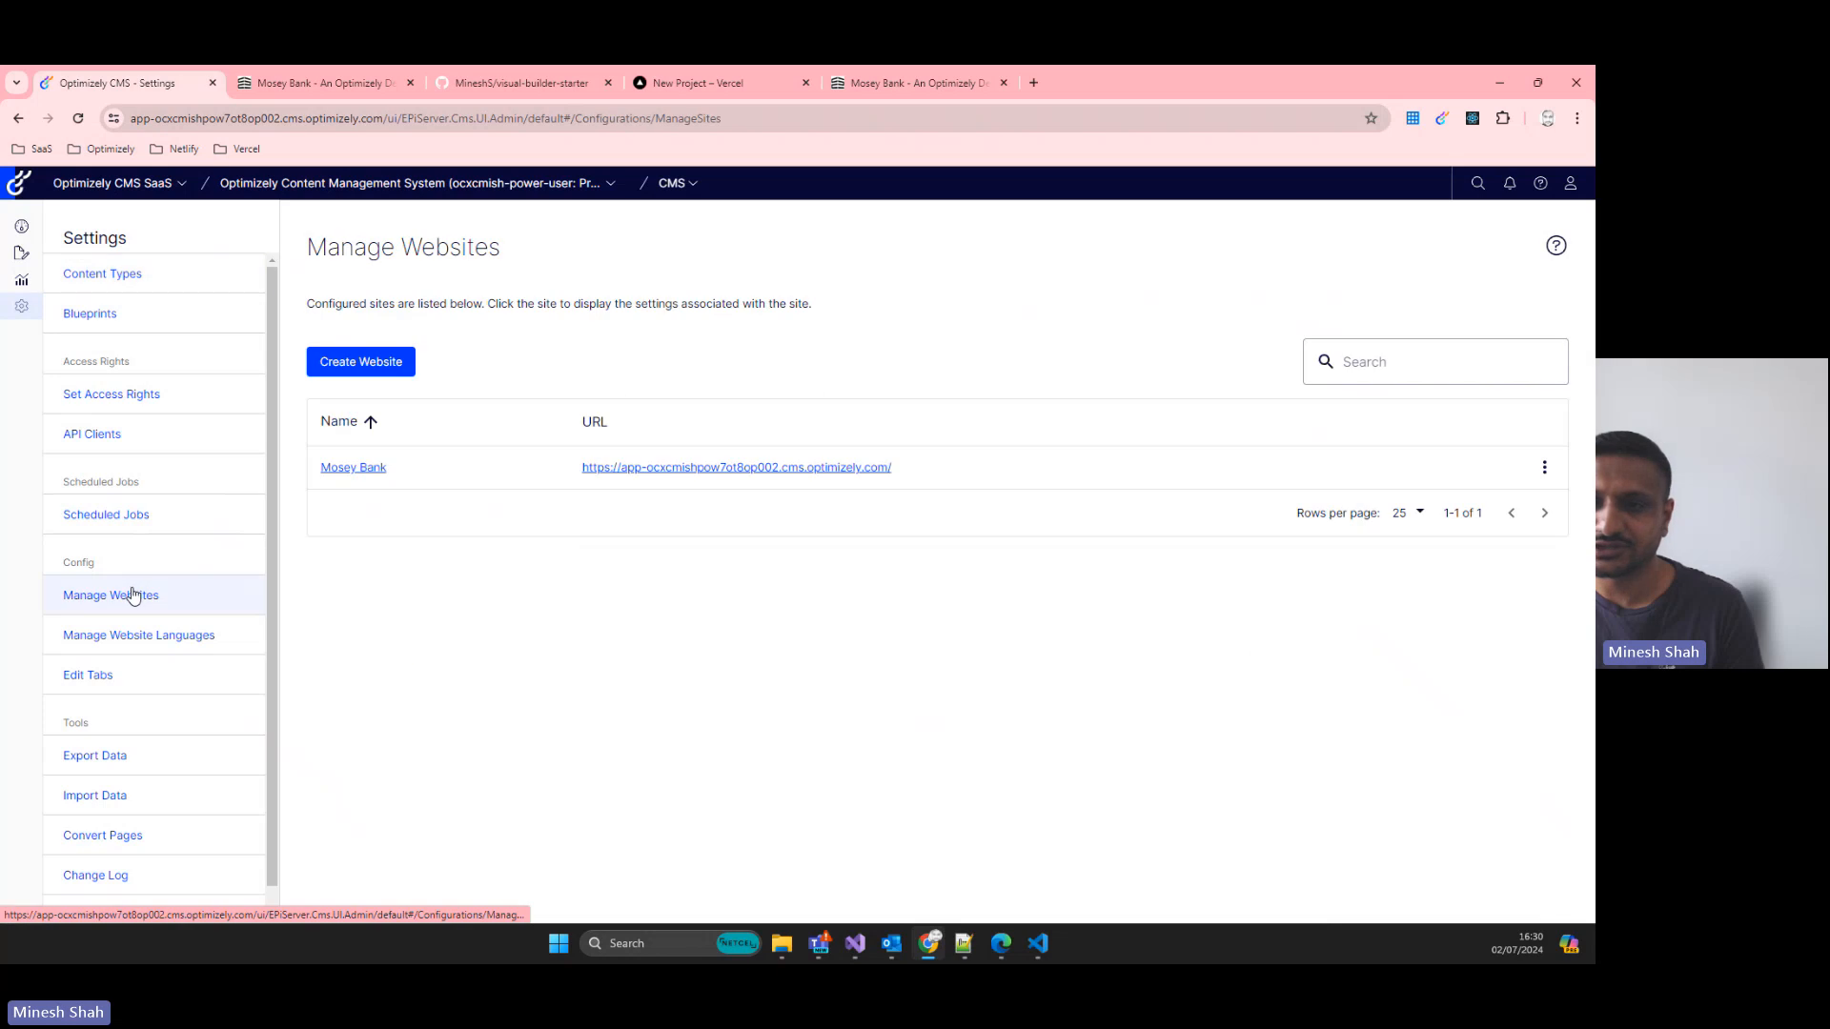
pyautogui.click(351, 467)
pyautogui.scroll(-2, 744, 518)
pyautogui.scroll(2, 472, 468)
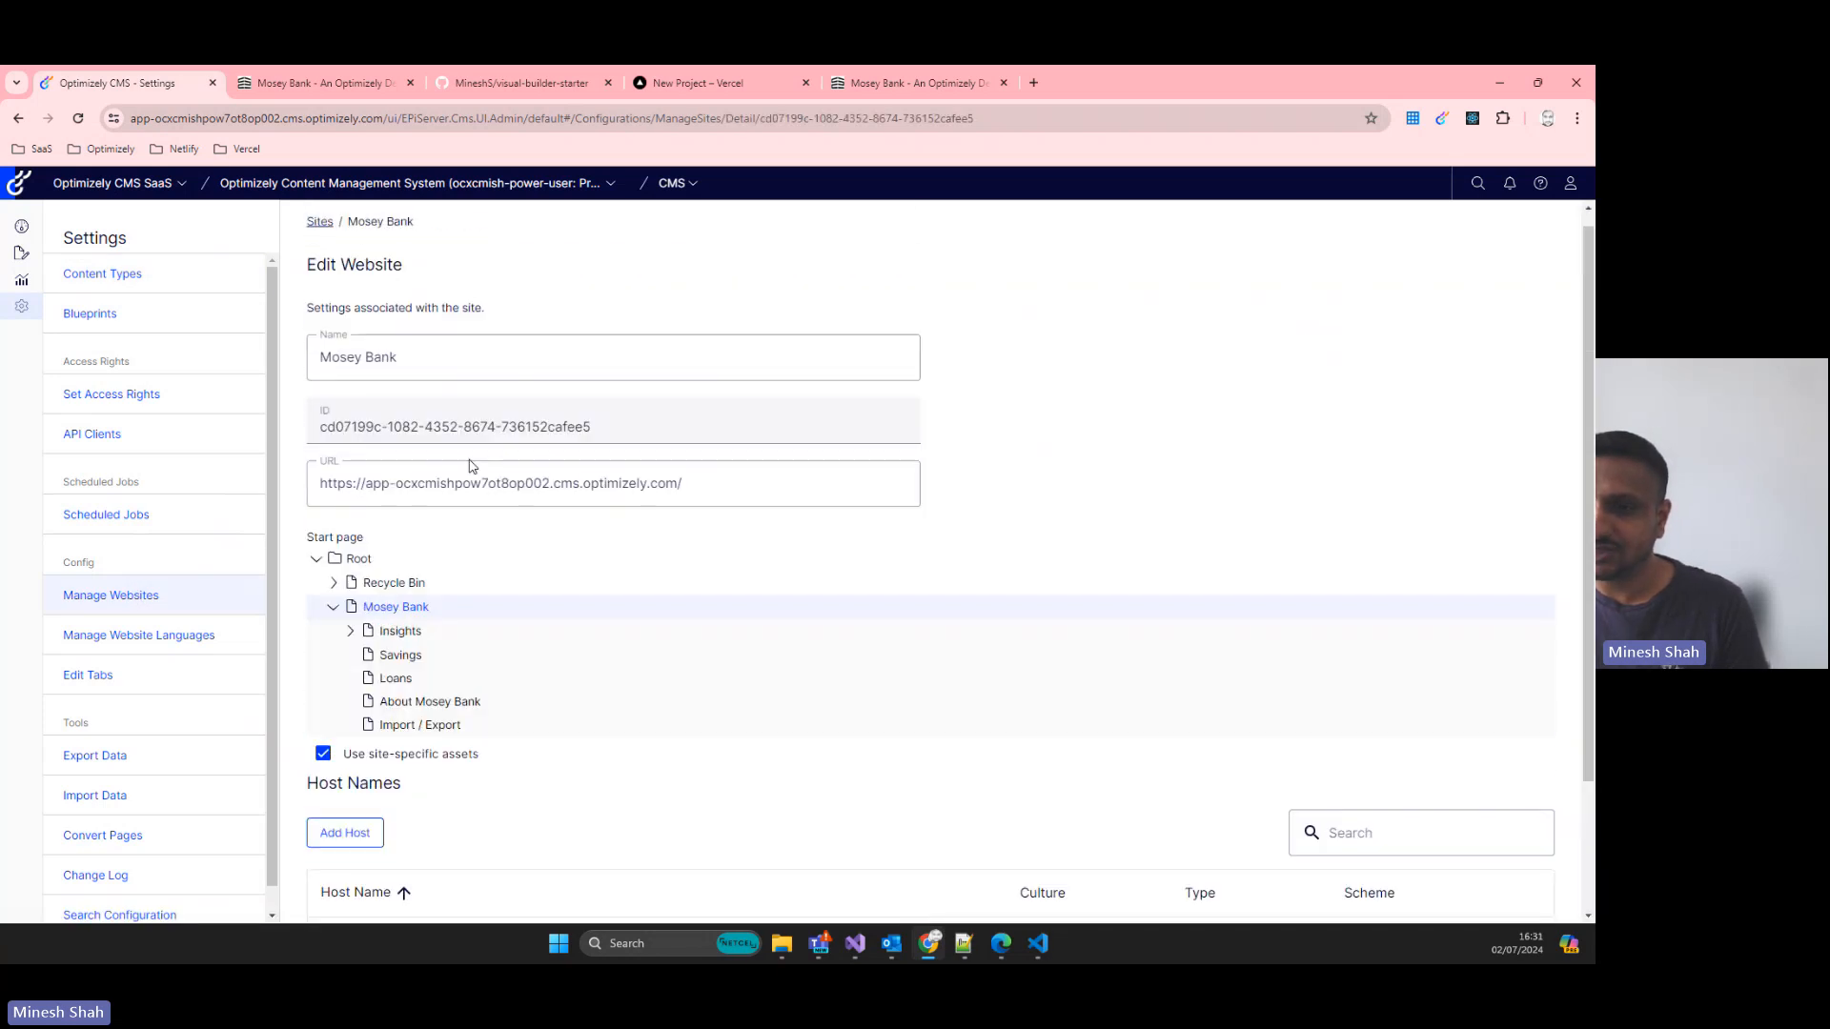
pyautogui.moveTo(366, 484); pyautogui.dragTo(675, 479)
pyautogui.hotkey('ctrl', 'v')
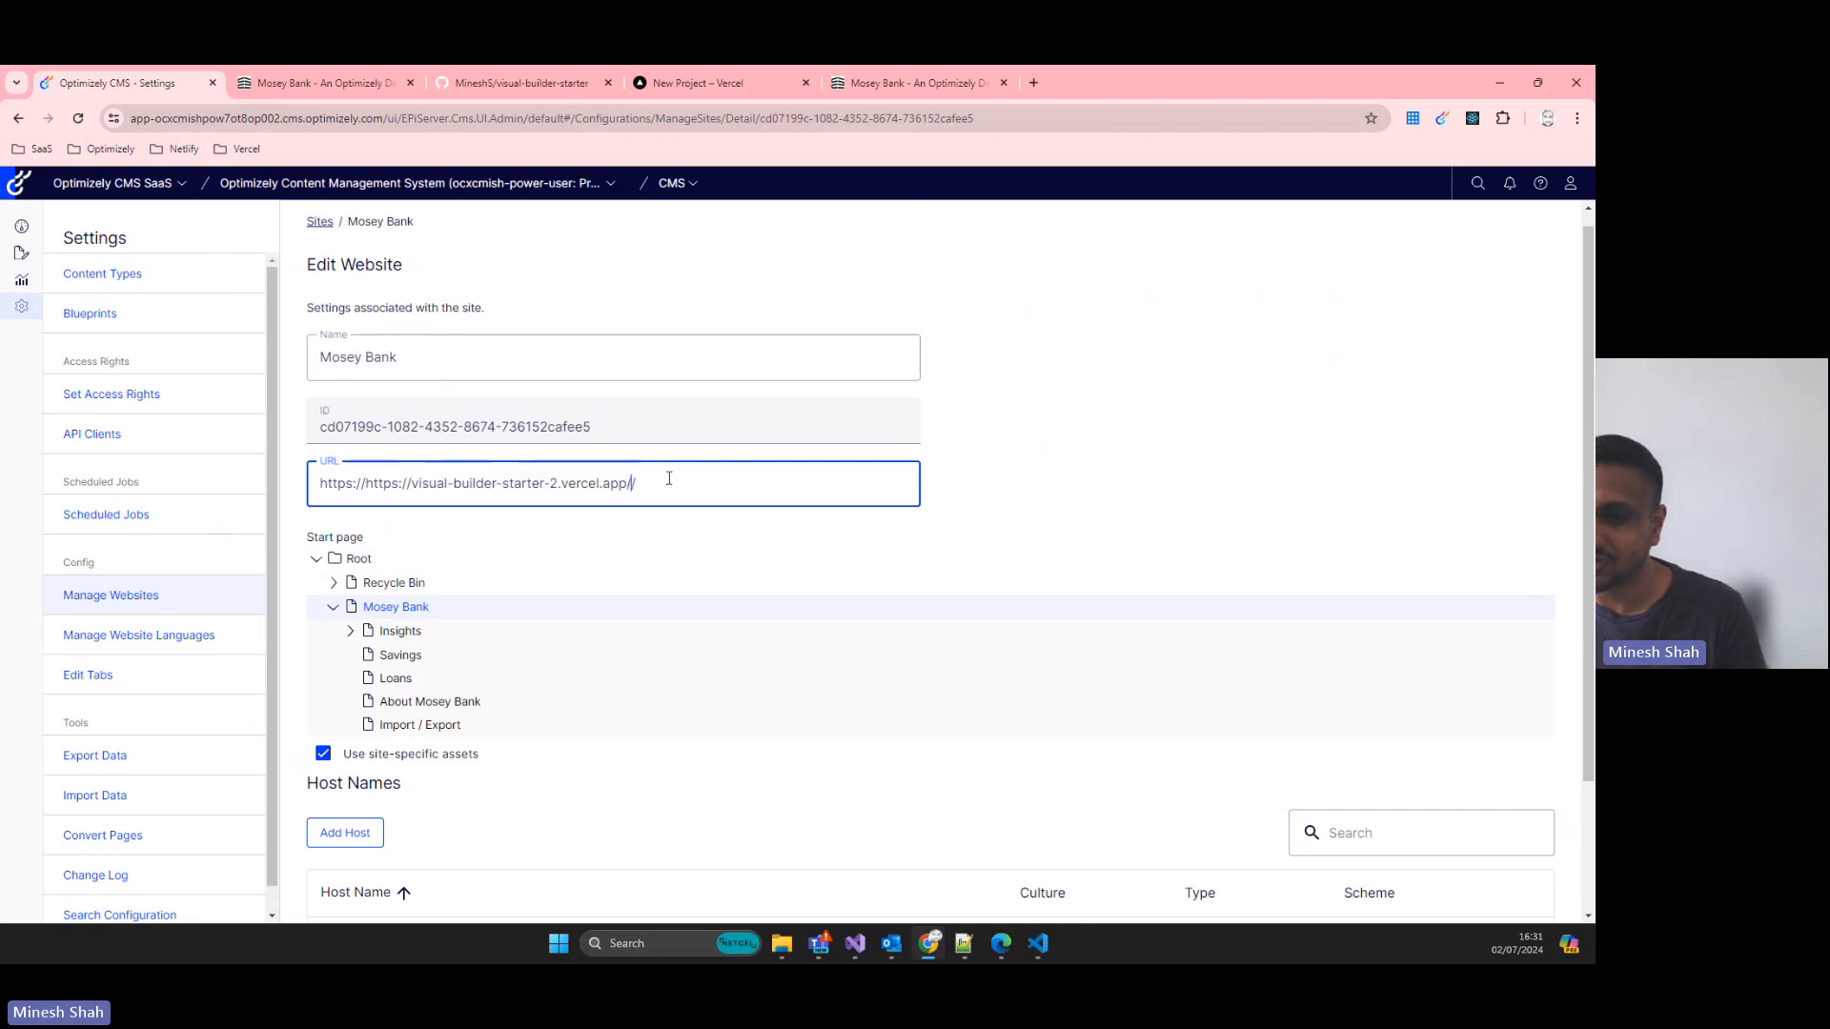
pyautogui.moveTo(368, 485); pyautogui.dragTo(229, 486)
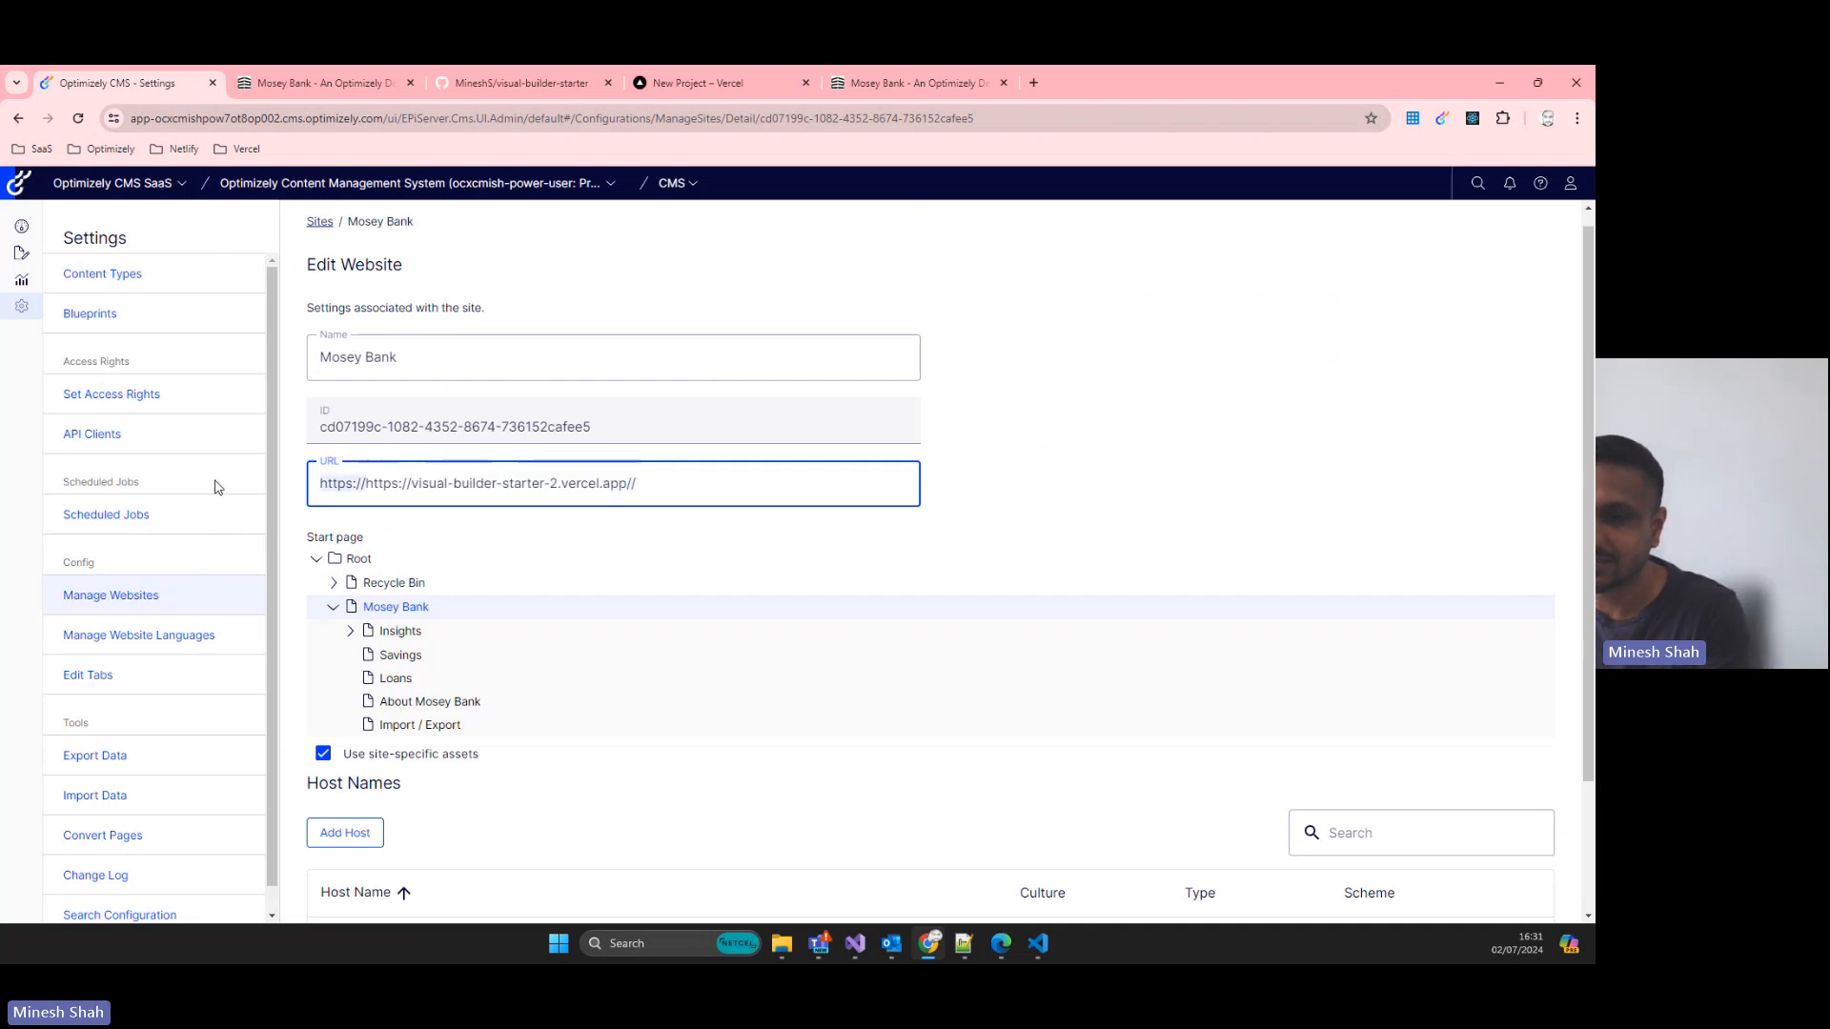
pyautogui.press('BackSpace')
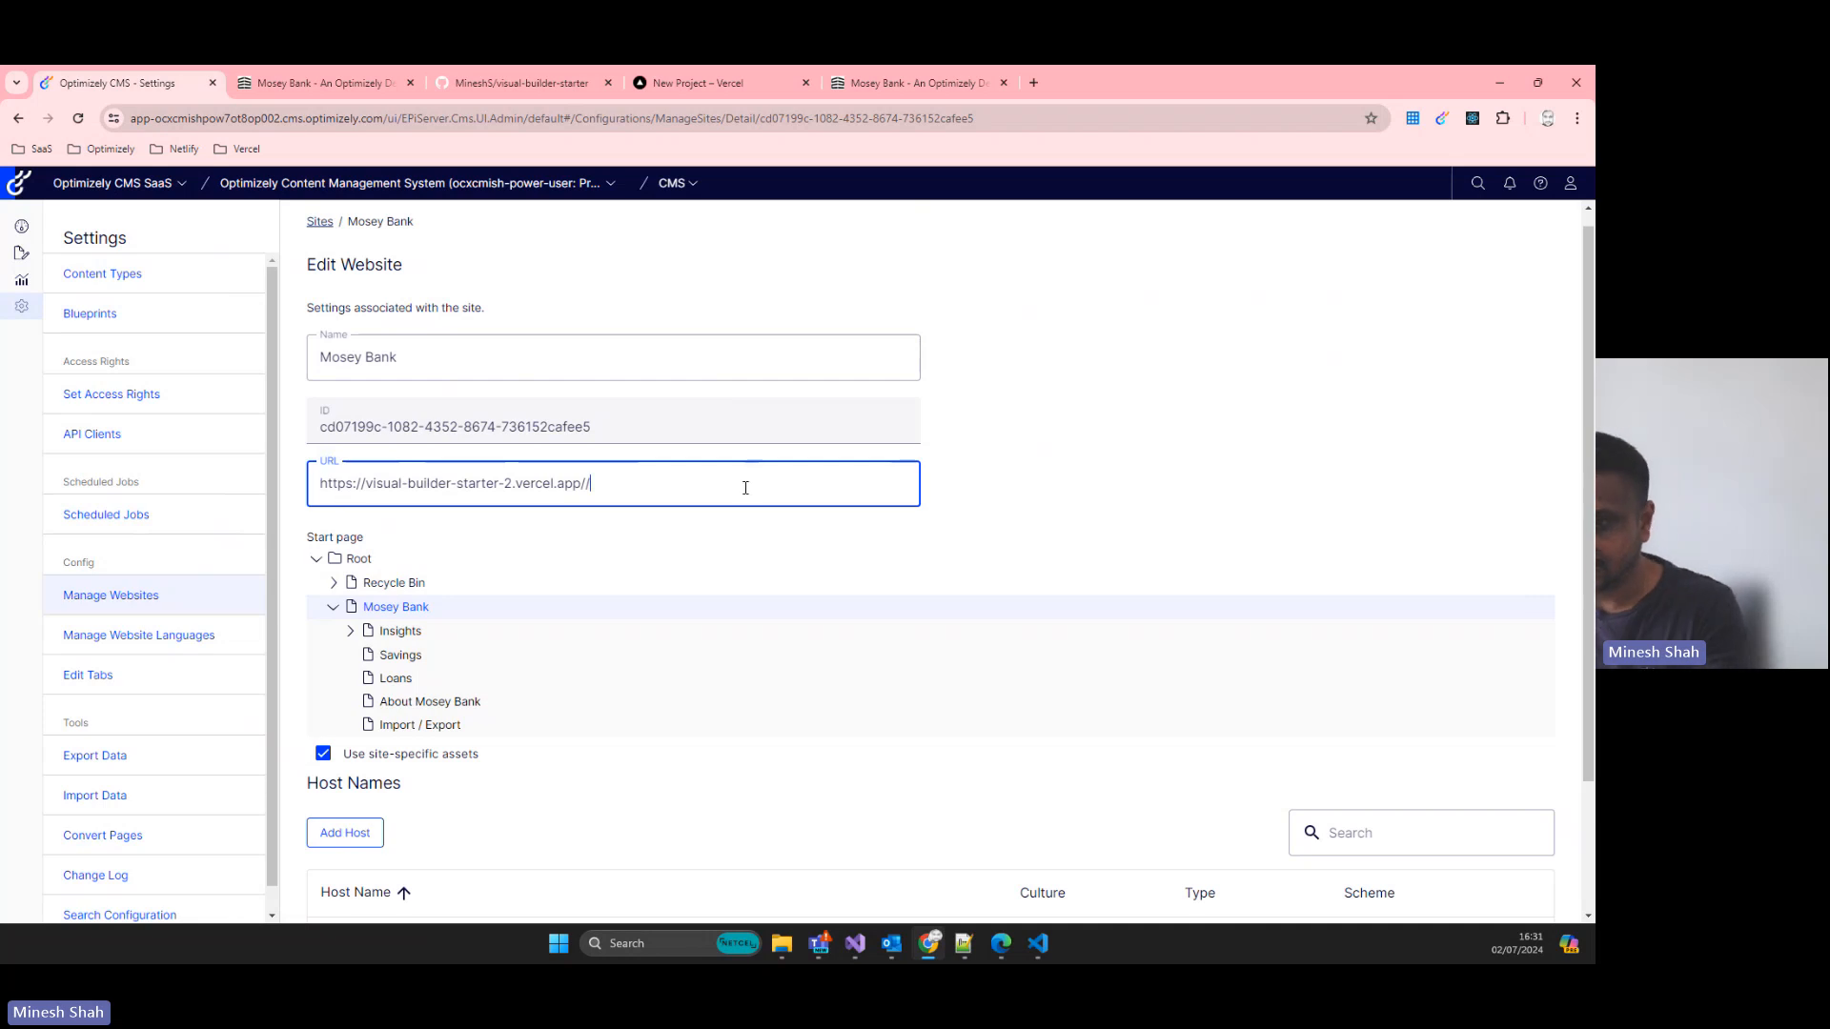
pyautogui.press('BackSpace')
# - Add the host visual-builder-starter-2.vercel.app to the website with type Primary and scheme HTTPS
pyautogui.scroll(-2, 1000, 410)
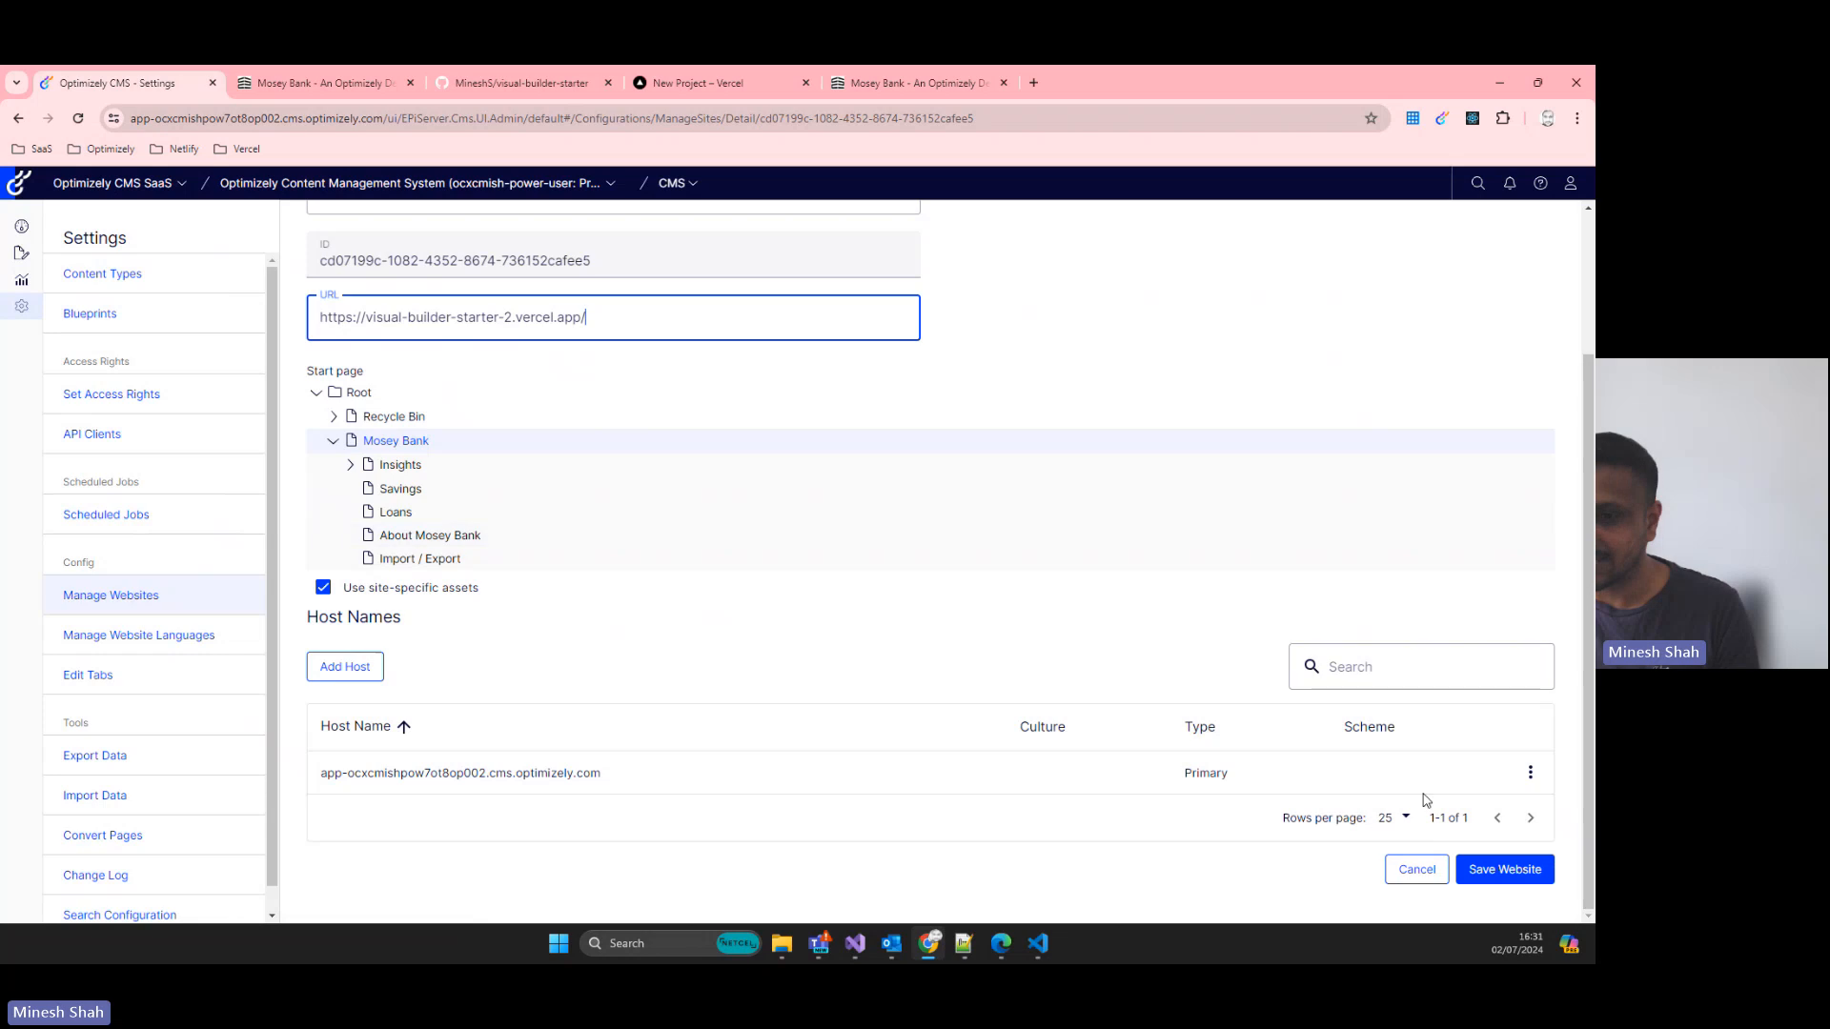
pyautogui.click(360, 669)
pyautogui.hotkey('ctrl', 'v')
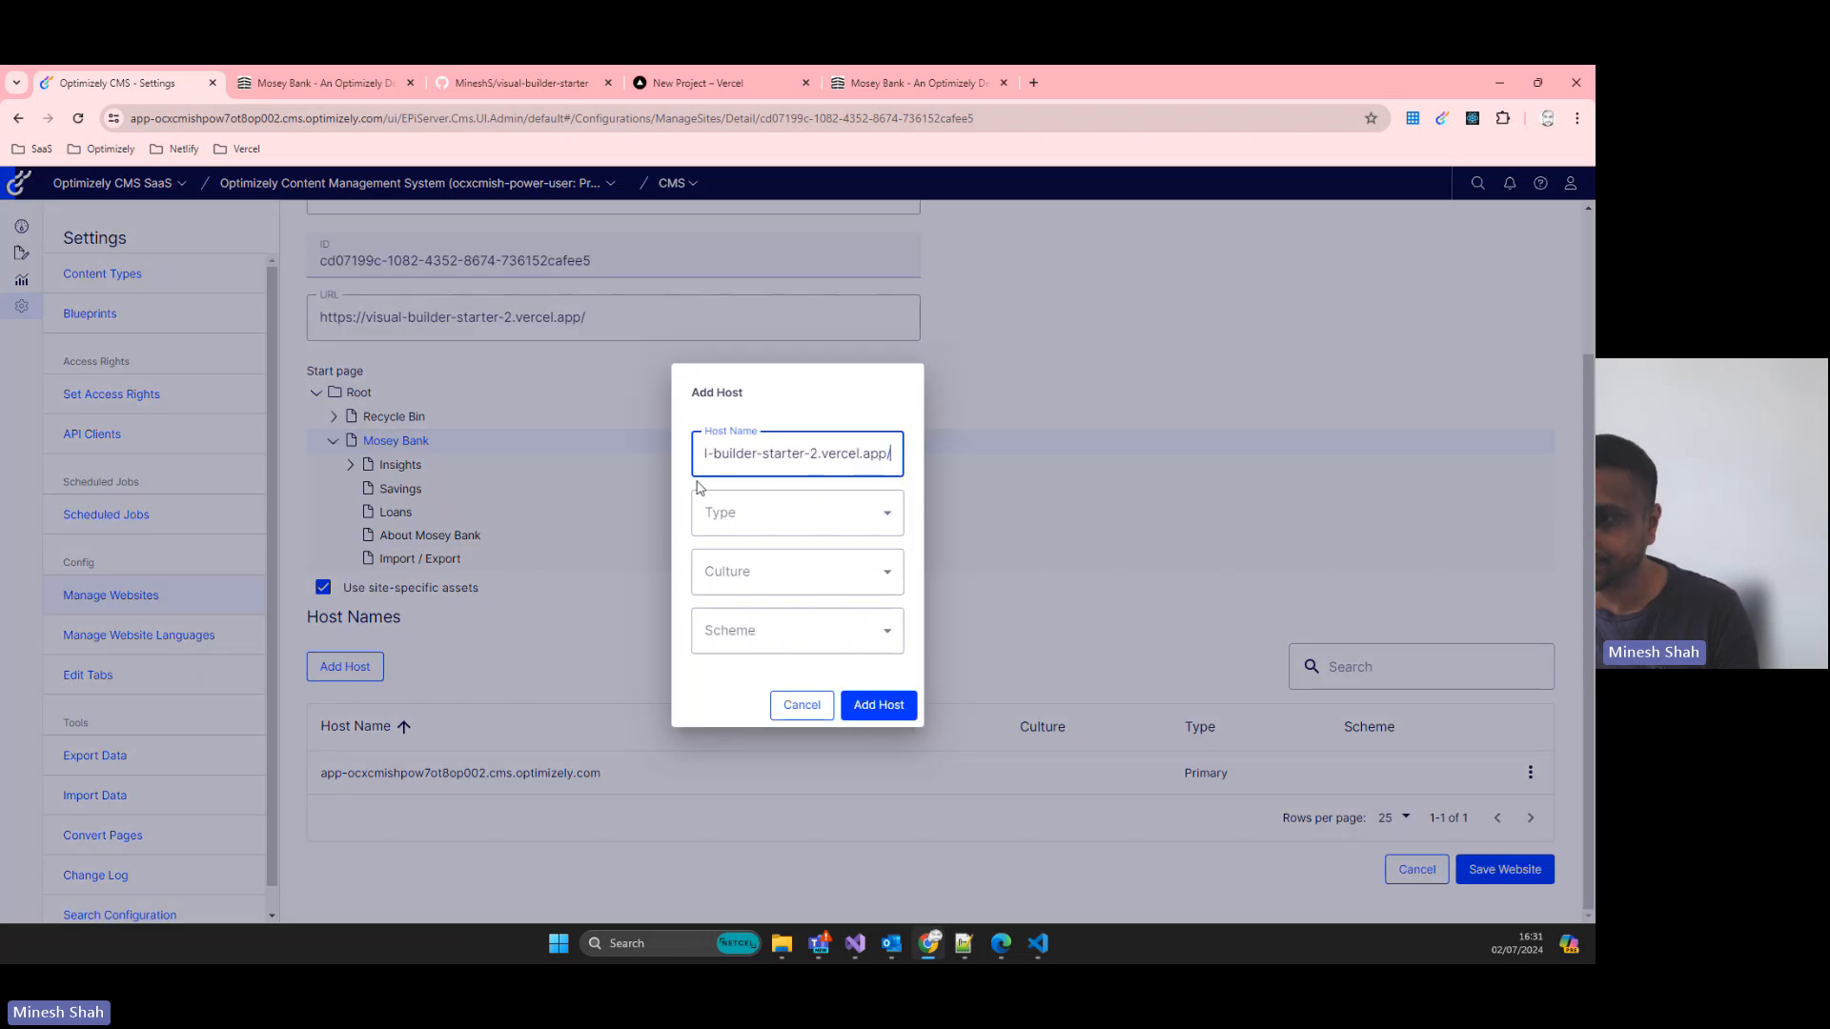
pyautogui.press('Home')
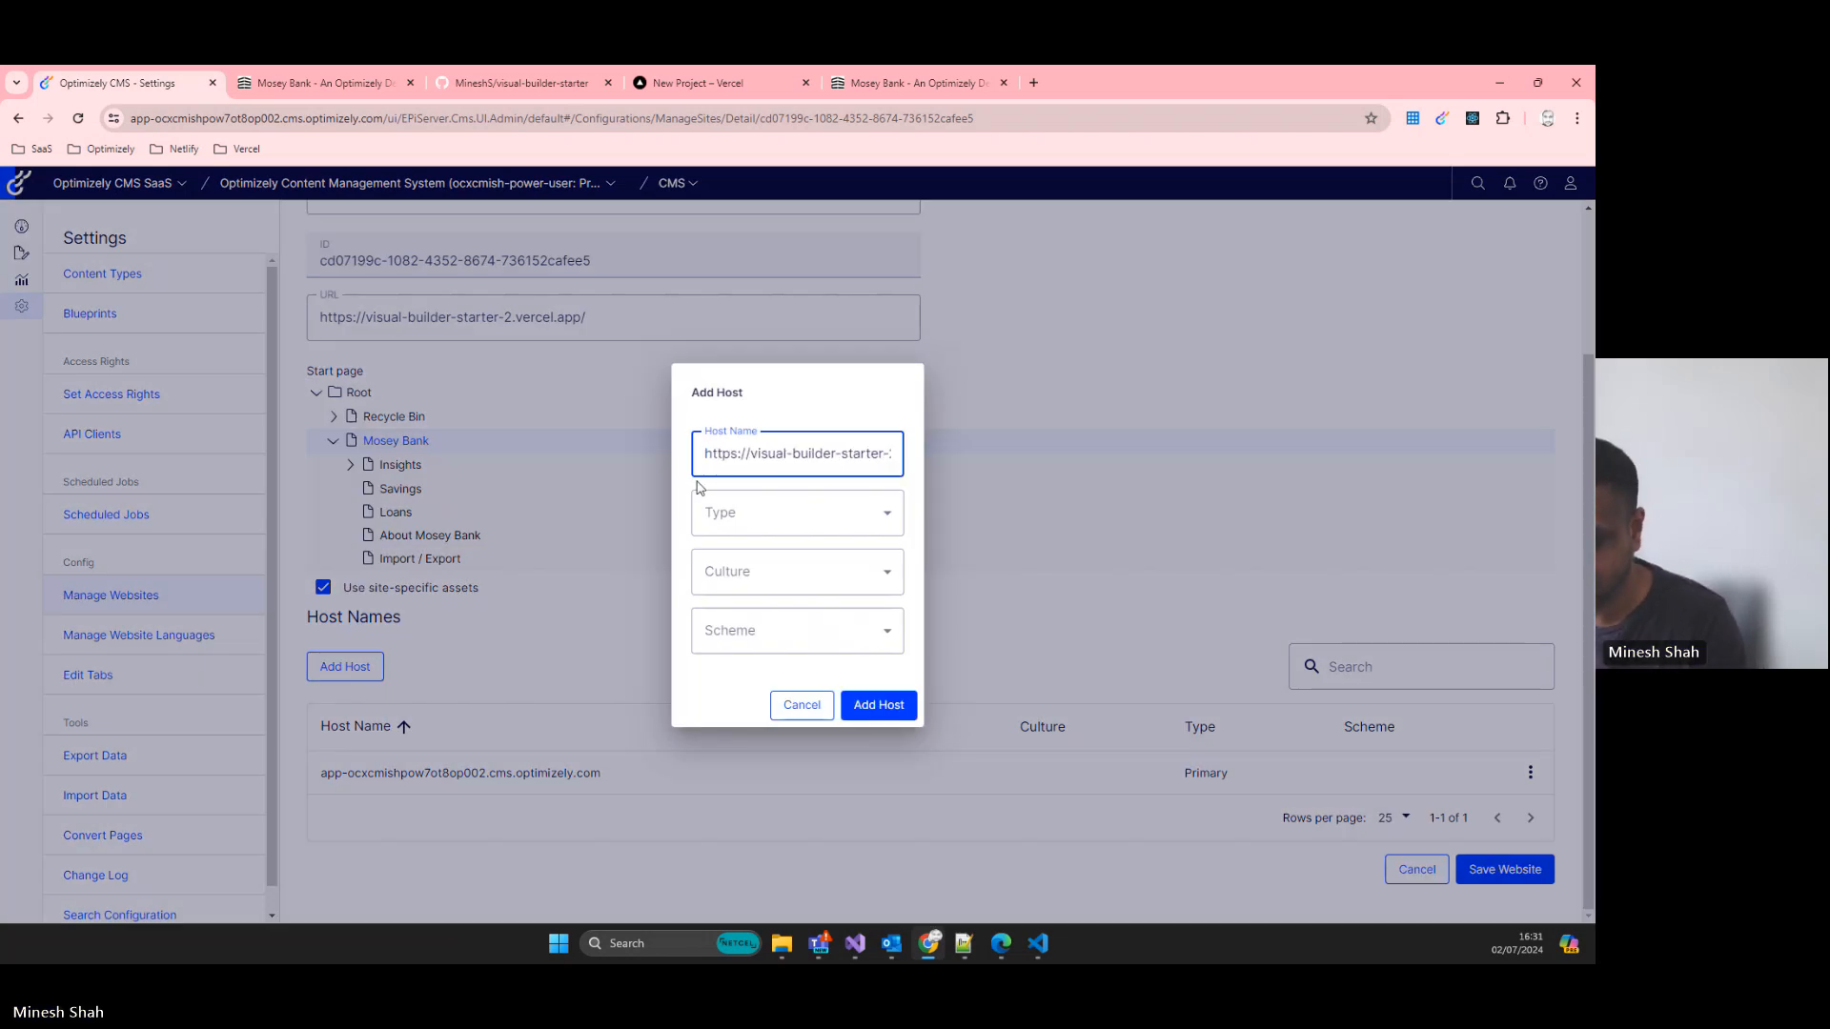
pyautogui.hotkey('shift', 'Right')
pyautogui.hotkey('shift', 'Right')
pyautogui.hotkey('shift', 'Right')
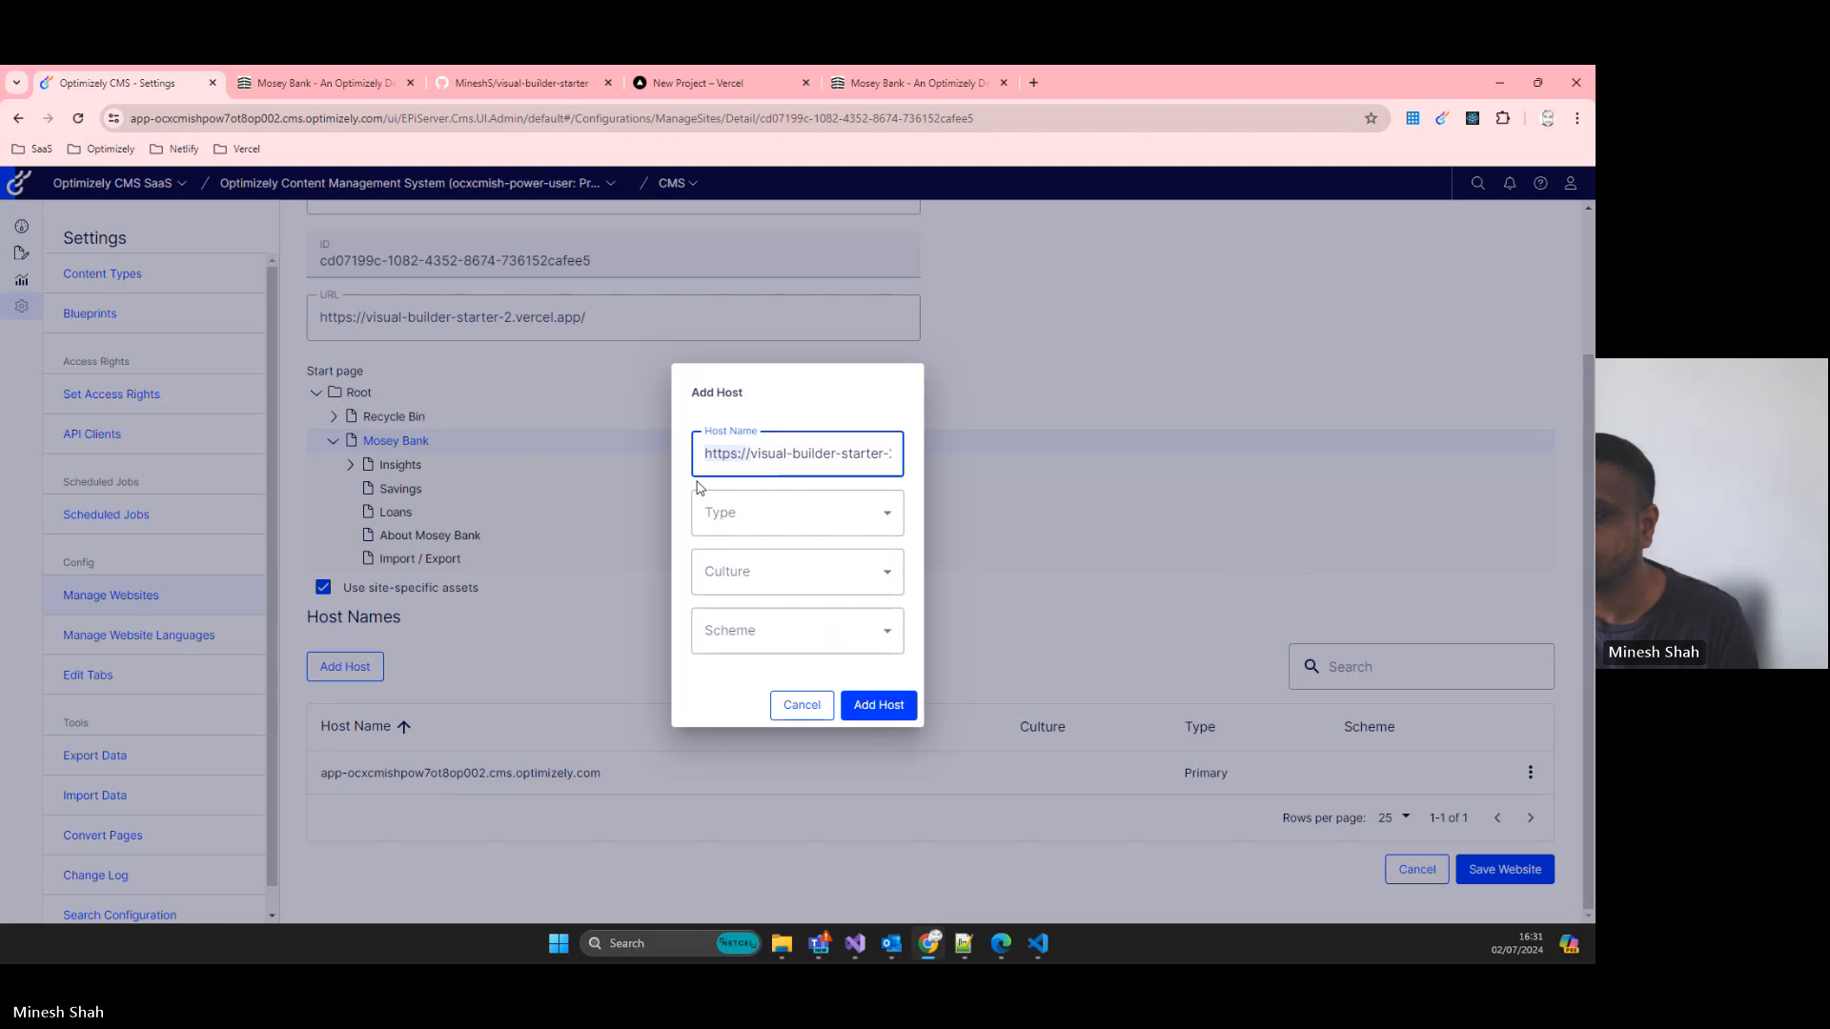
pyautogui.press('BackSpace')
pyautogui.click(787, 532)
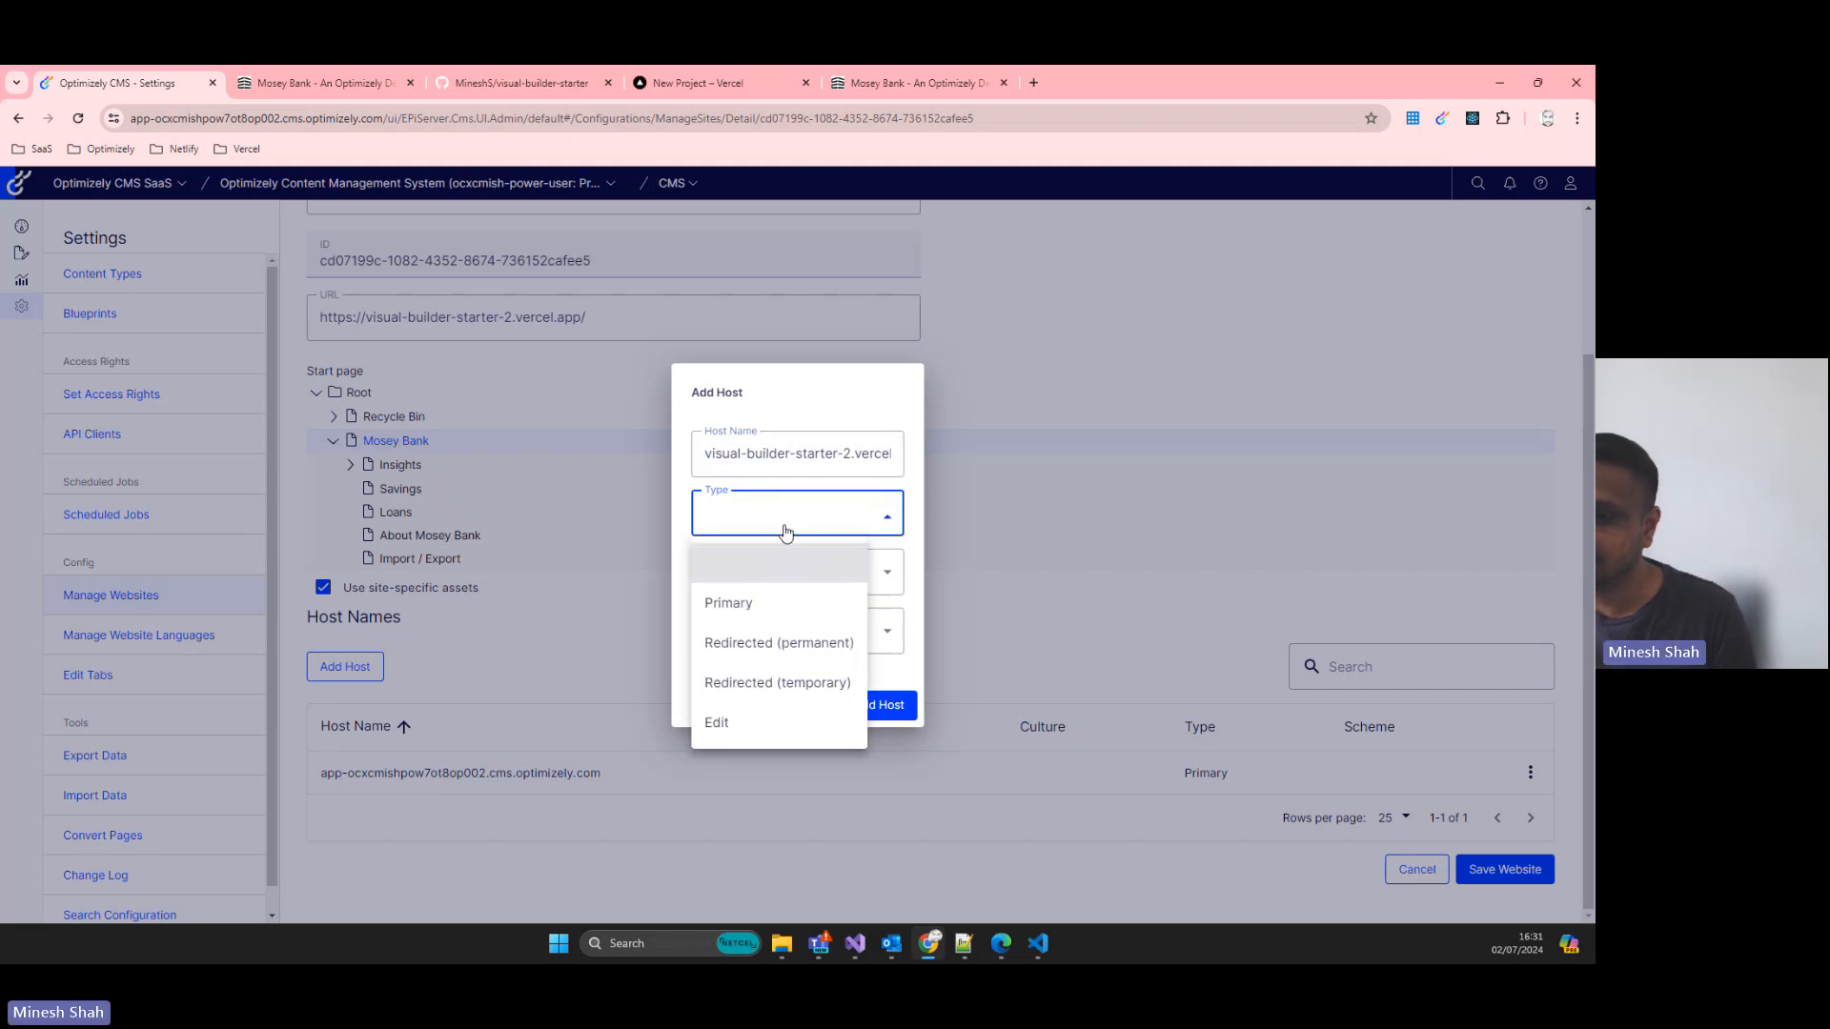
pyautogui.click(756, 600)
pyautogui.click(746, 626)
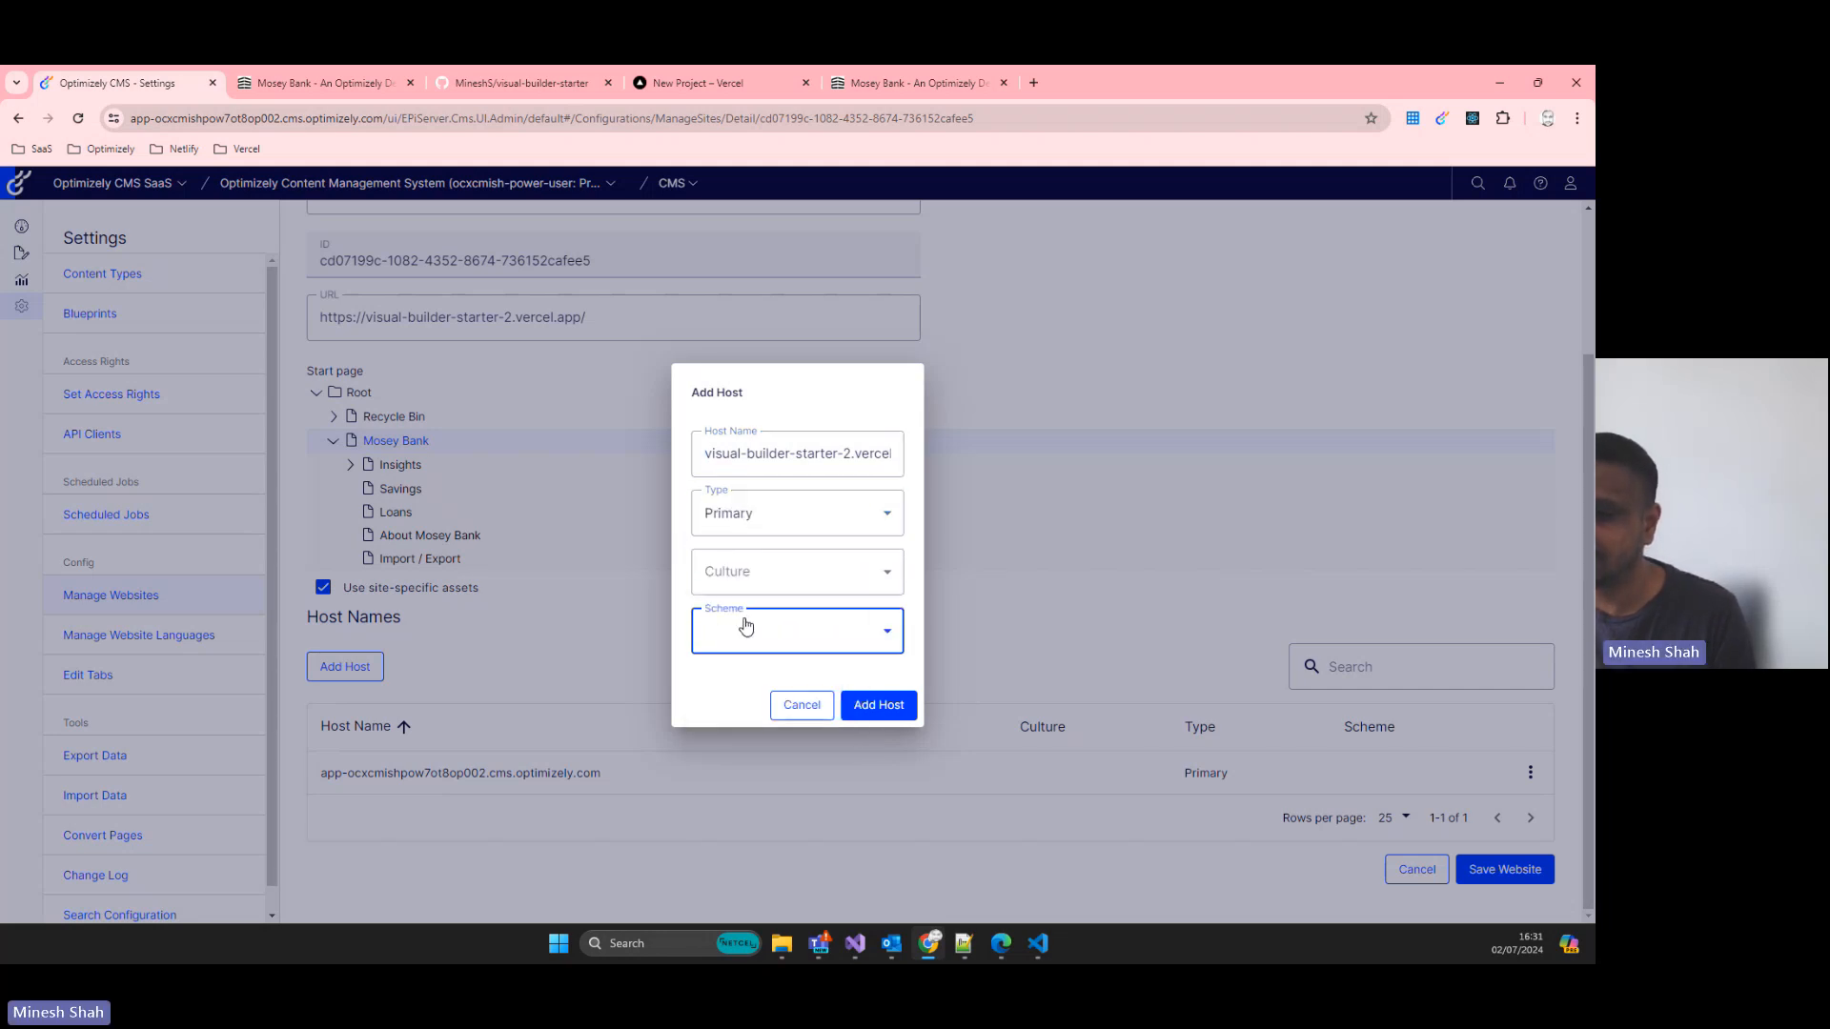
pyautogui.click(740, 758)
pyautogui.click(878, 705)
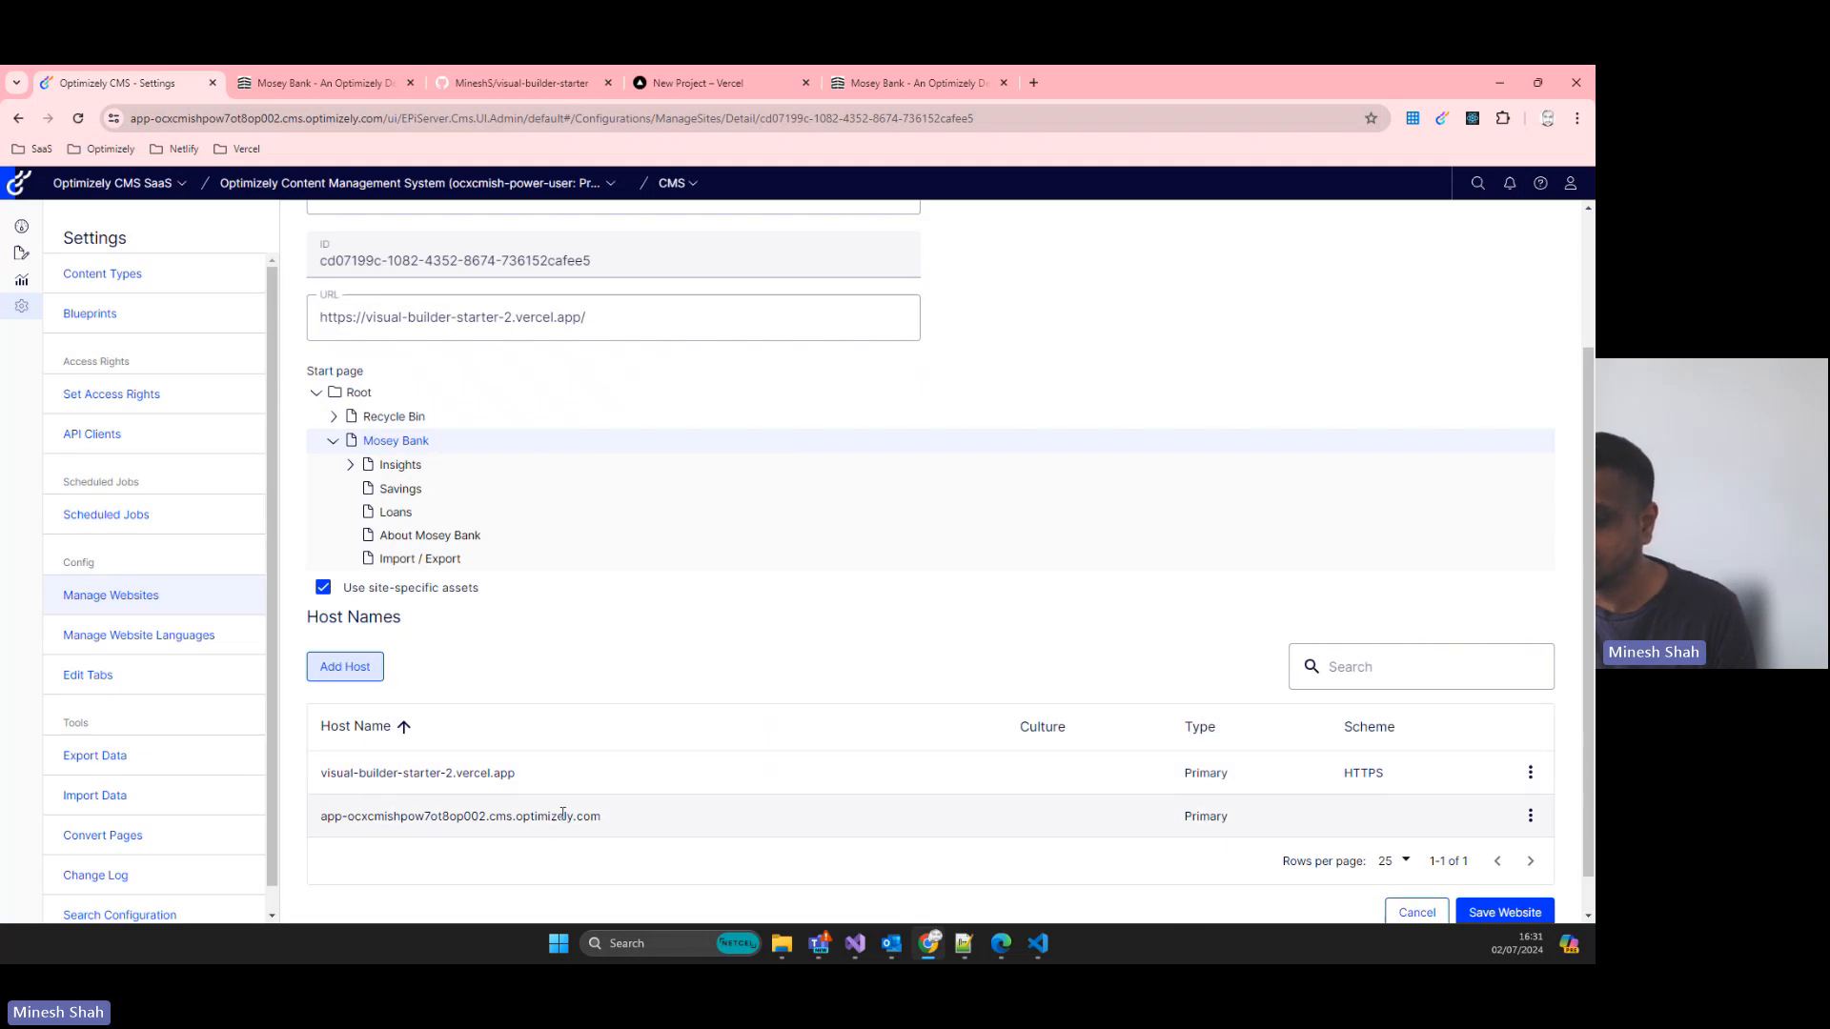
# - Set the app-ocxcmishpow7ot8op002.cms.optimizely.com host to type Edit with scheme HTTPS, and save the website
pyautogui.click(1530, 815)
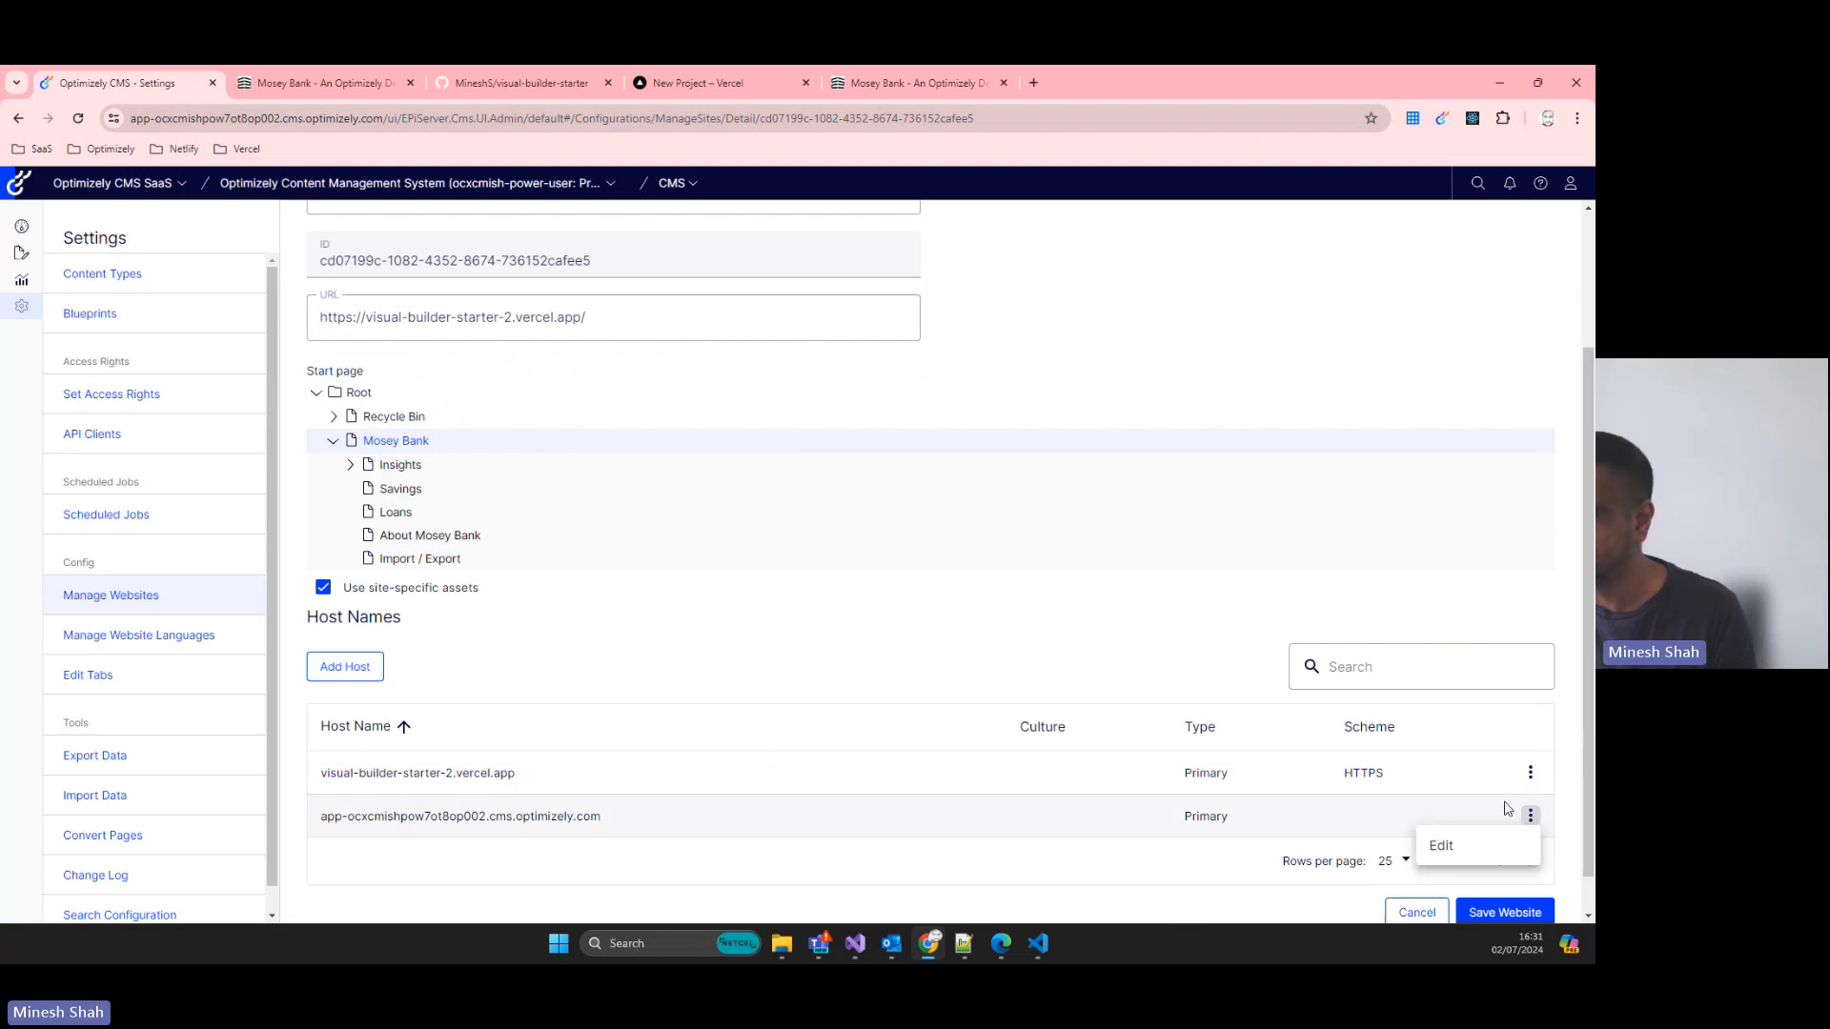
pyautogui.click(1459, 846)
pyautogui.click(781, 520)
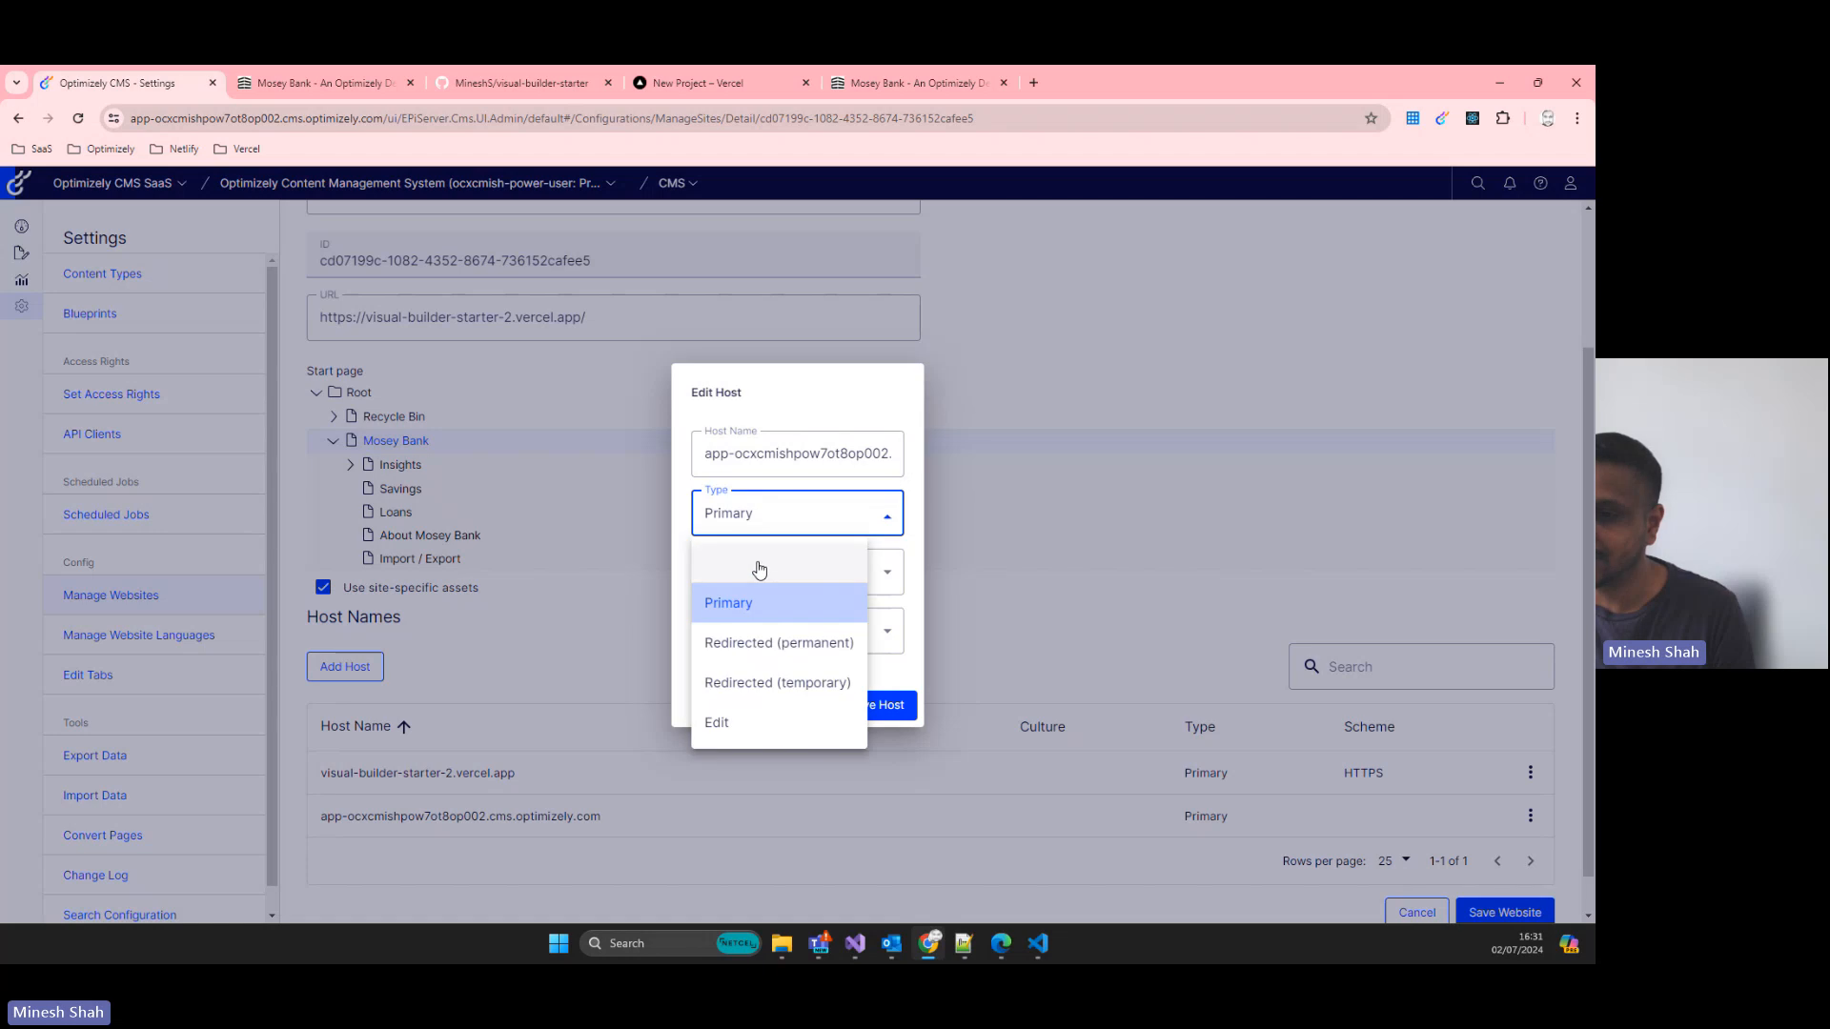
pyautogui.click(734, 722)
pyautogui.click(755, 637)
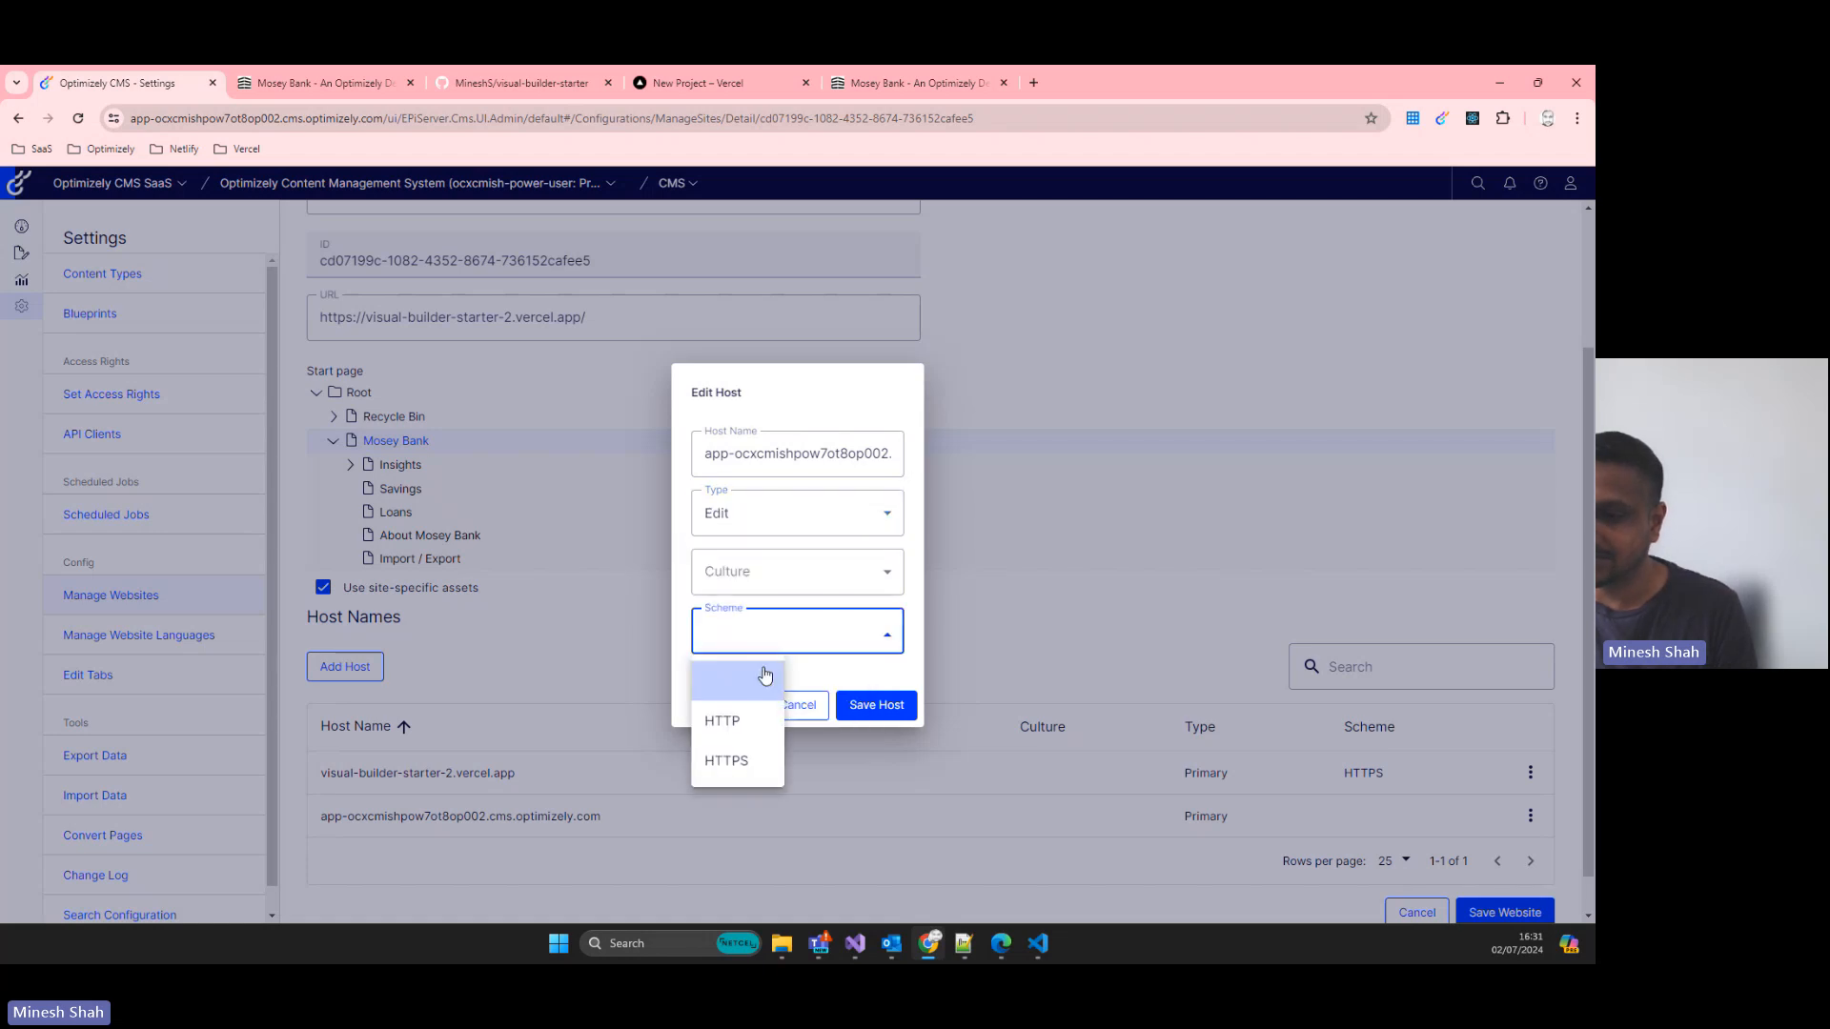
pyautogui.click(728, 760)
pyautogui.click(875, 704)
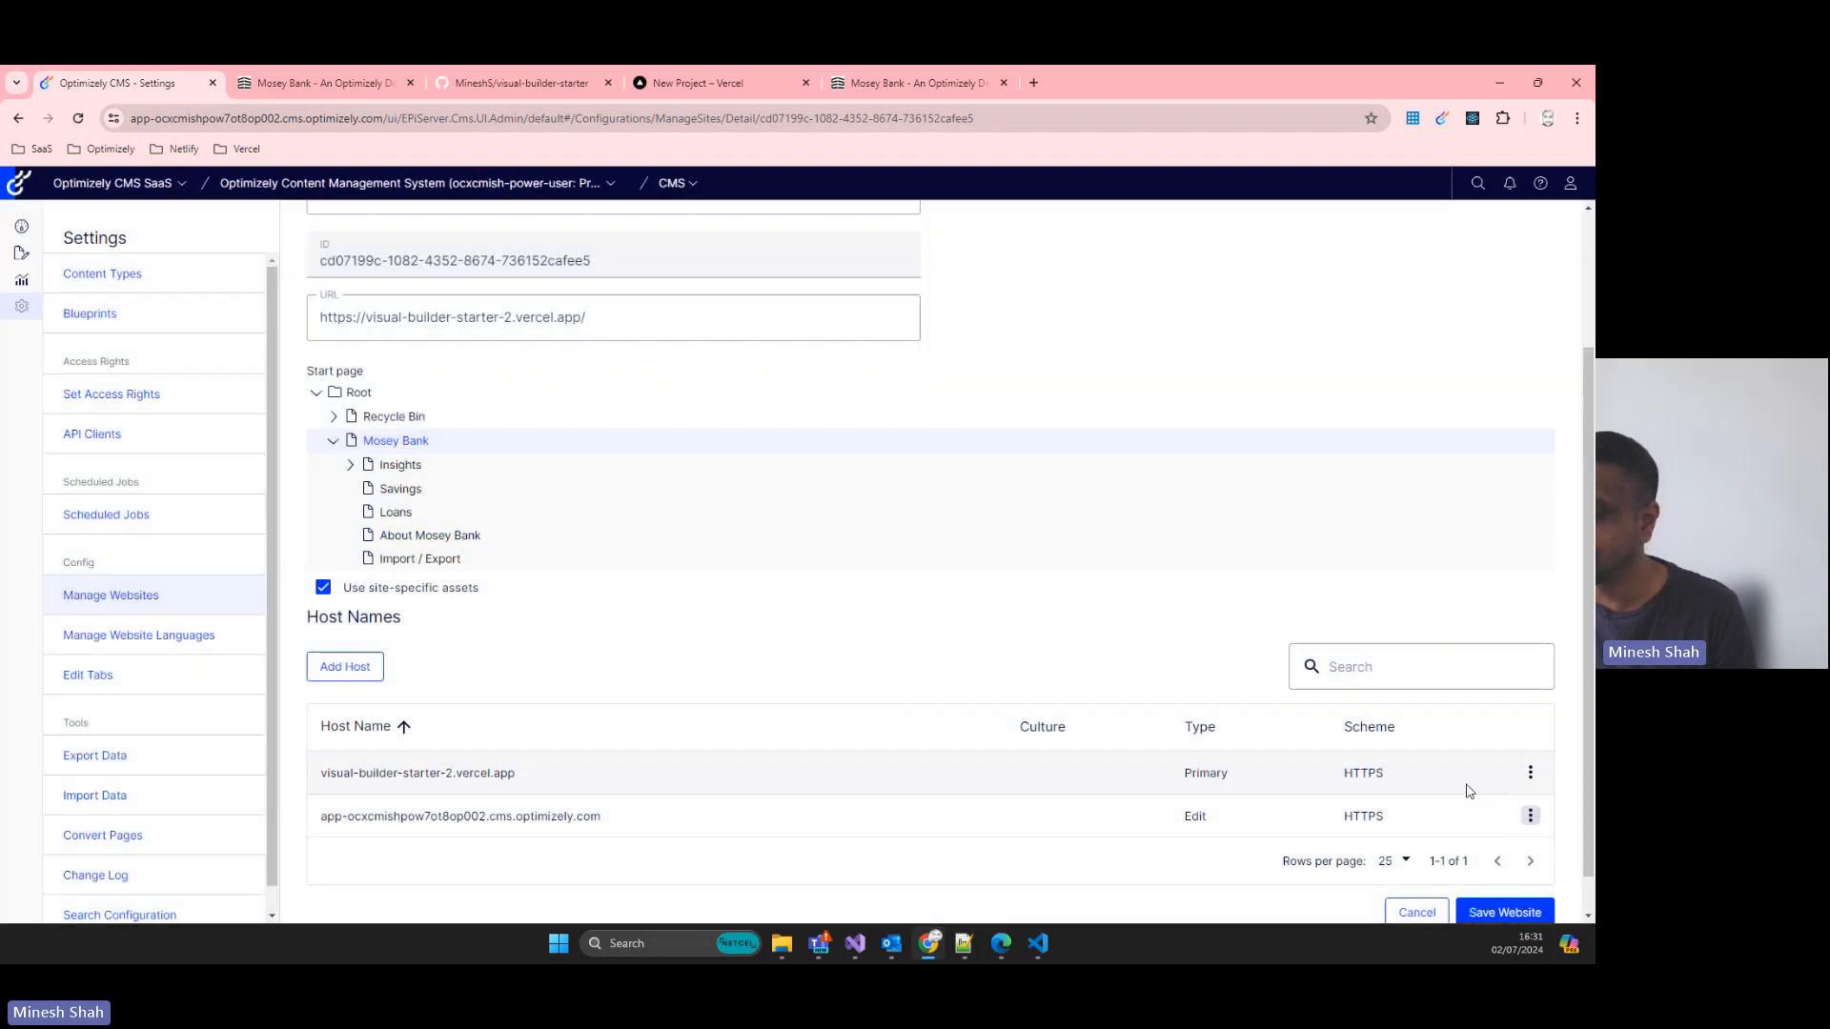
pyautogui.click(1492, 911)
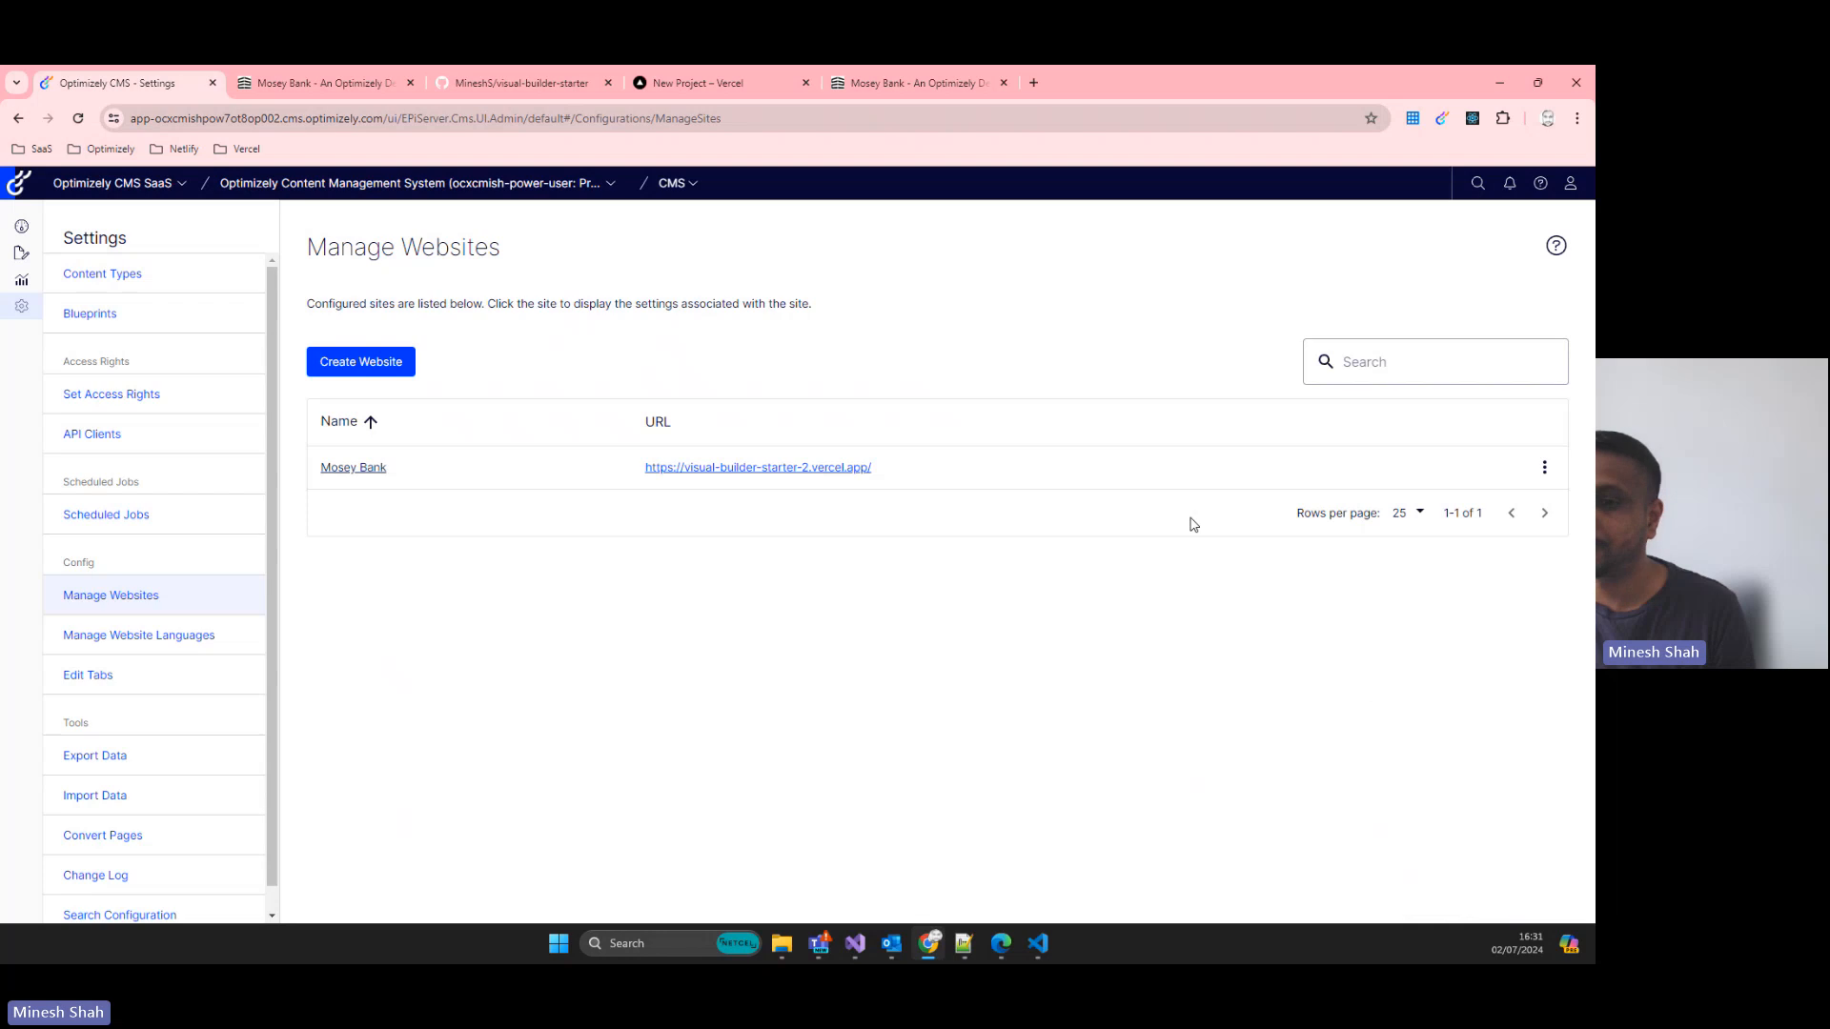
# - Open the CMS content editing view
pyautogui.click(21, 253)
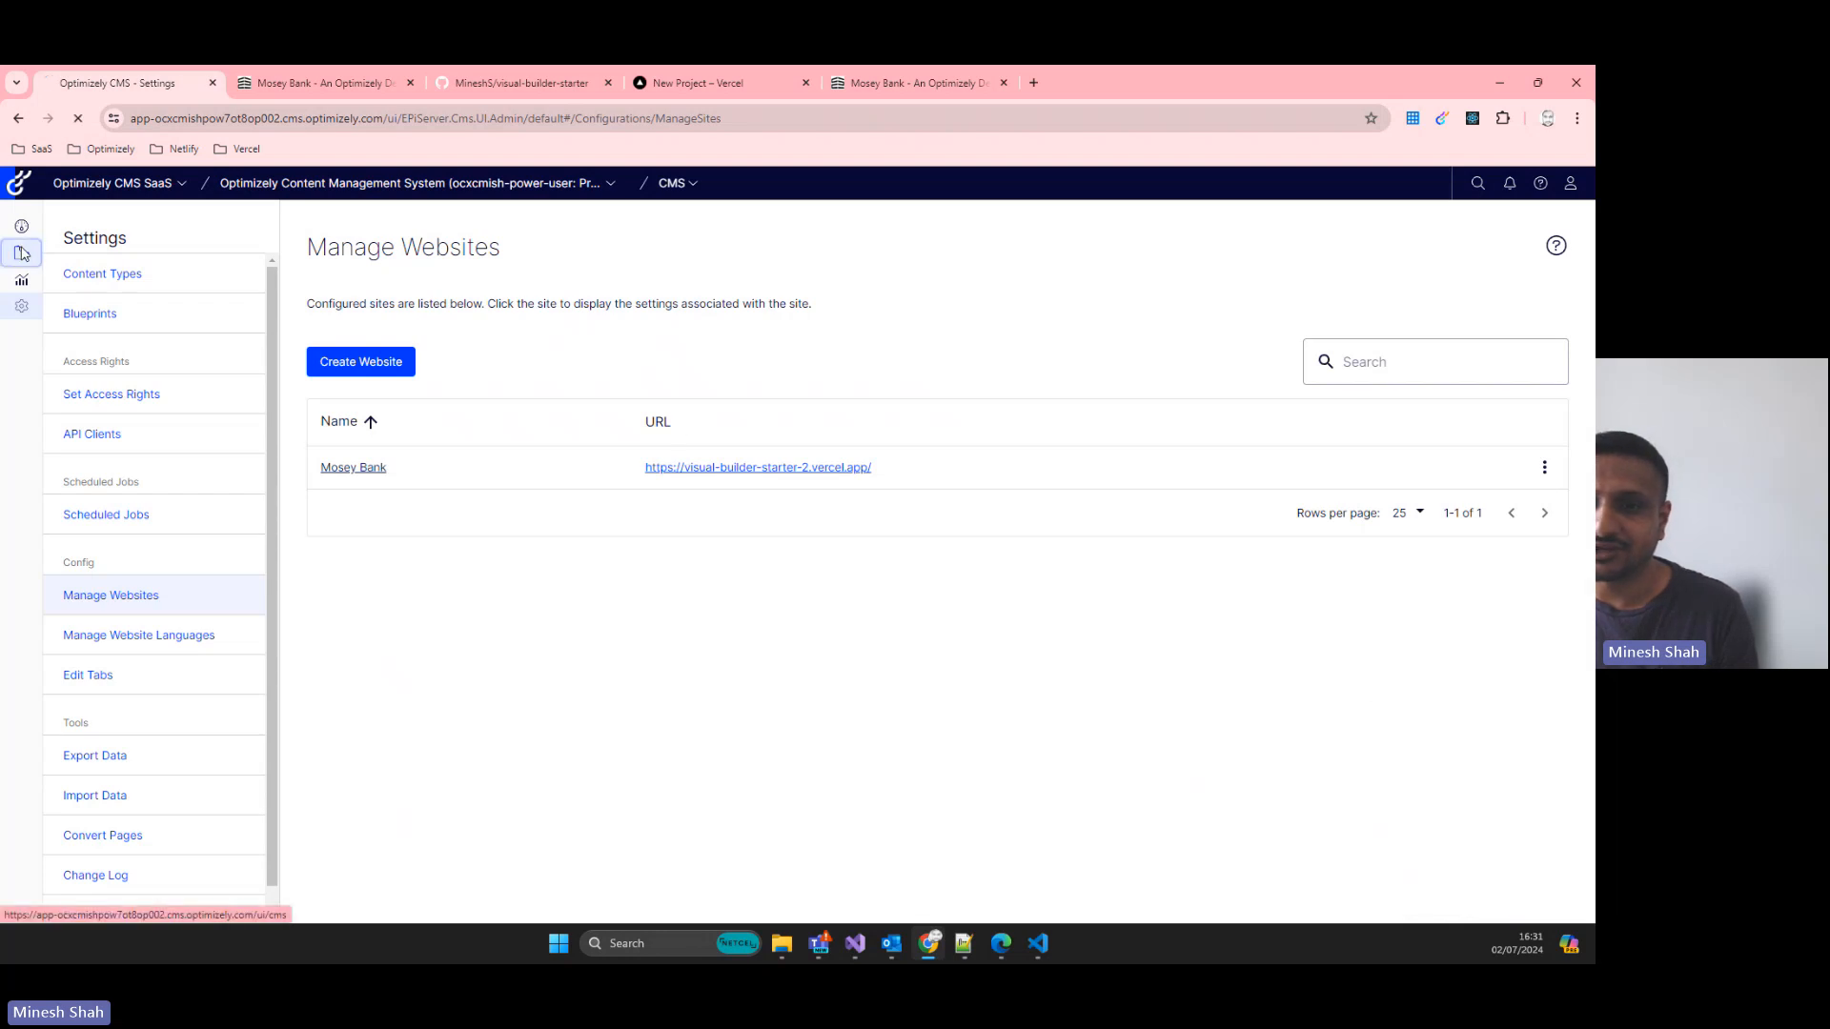